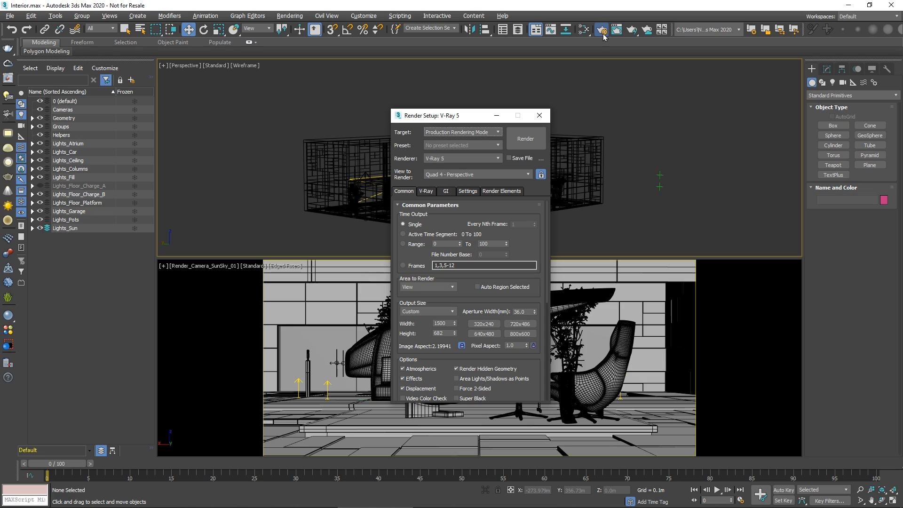
Review the V-Ray sampler and Global DMC settings and the GI light cache settings, and close the render setup.
click(427, 192)
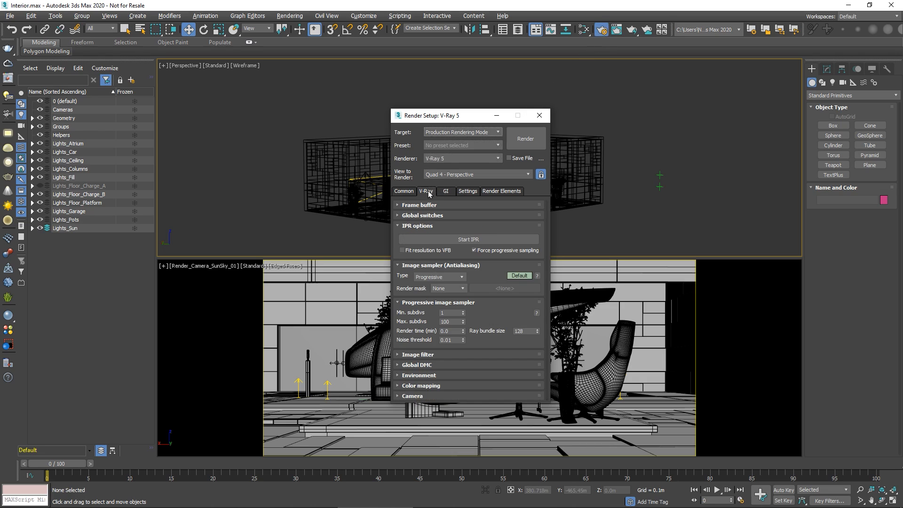
click(417, 365)
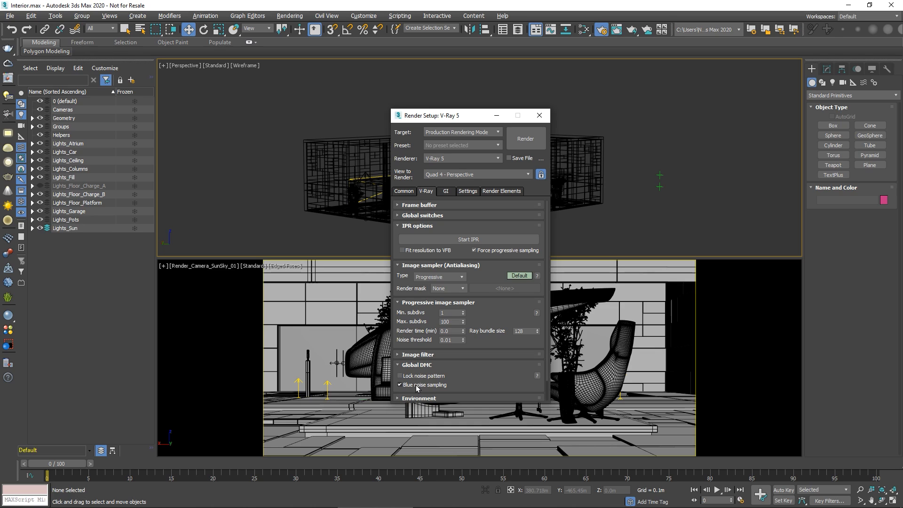
click(445, 192)
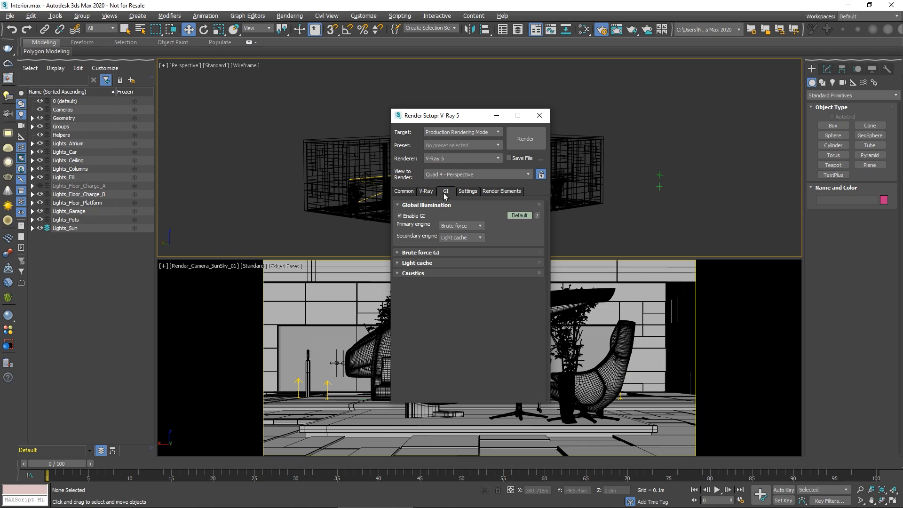
click(432, 263)
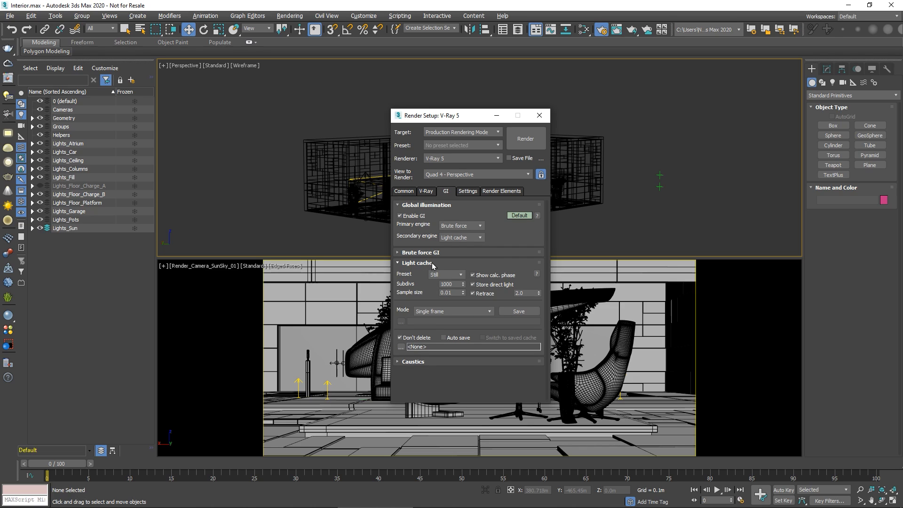
click(437, 276)
click(419, 274)
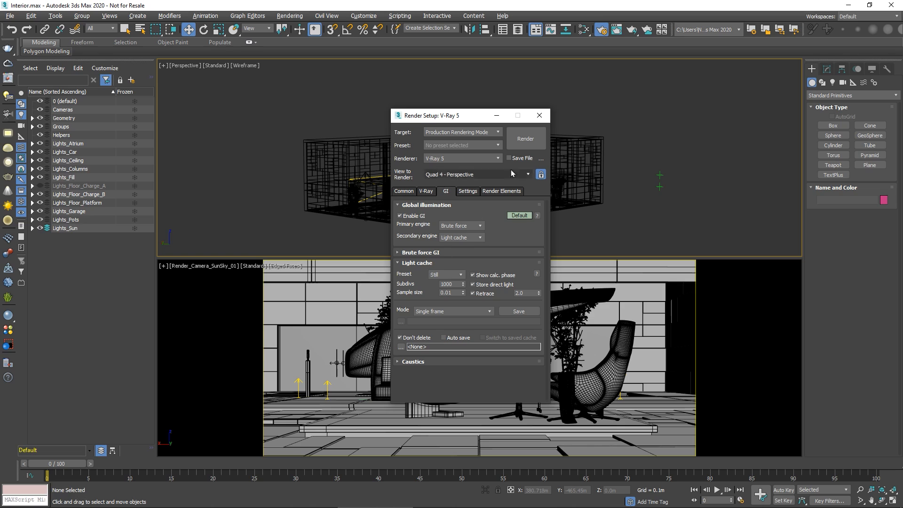
click(541, 119)
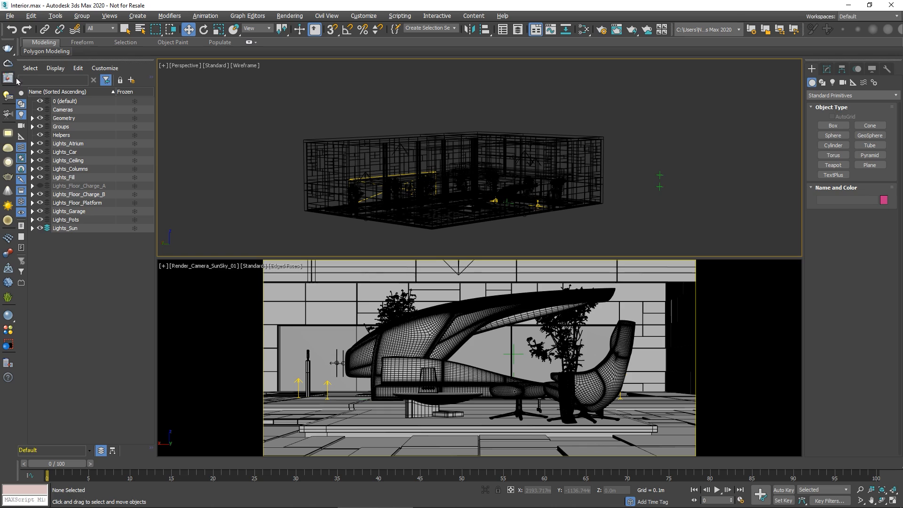
Open the V-Ray Frame Buffer and load the saved image Interior_Clay.vrimg into it.
key(shift+q)
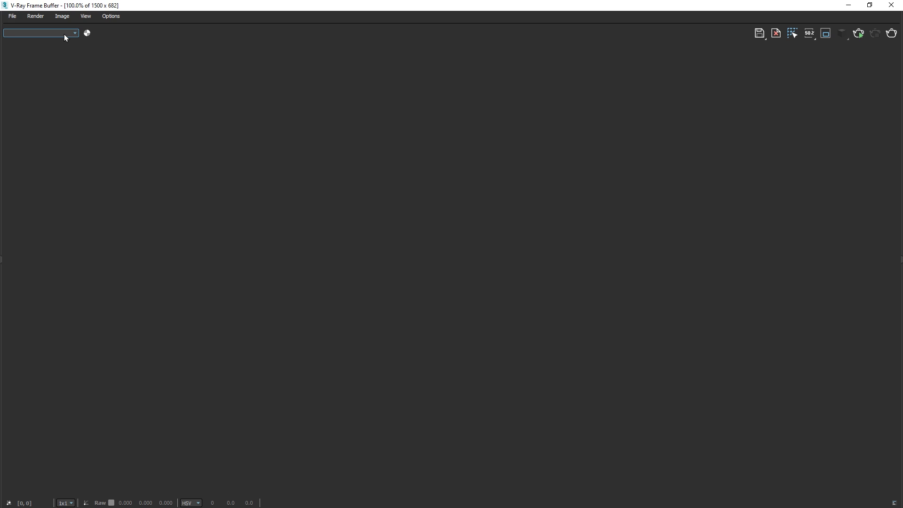
click(14, 17)
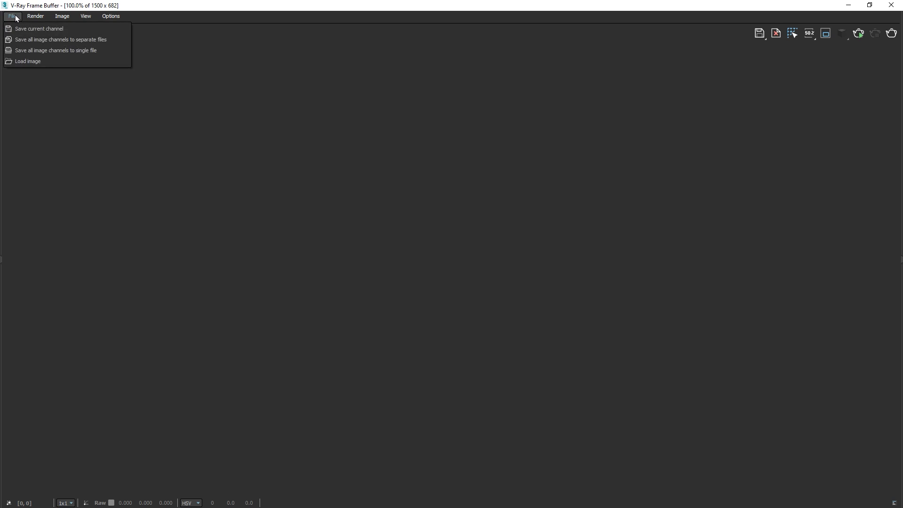
click(19, 62)
click(27, 80)
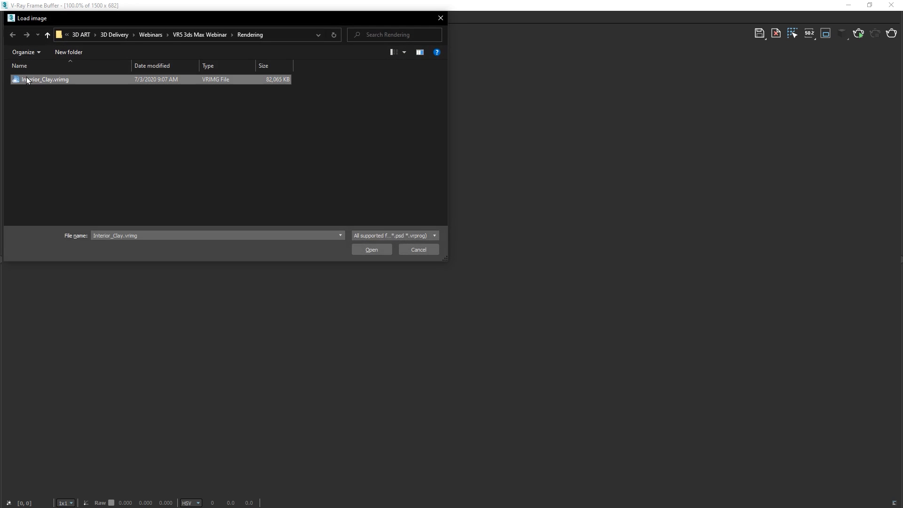
click(356, 253)
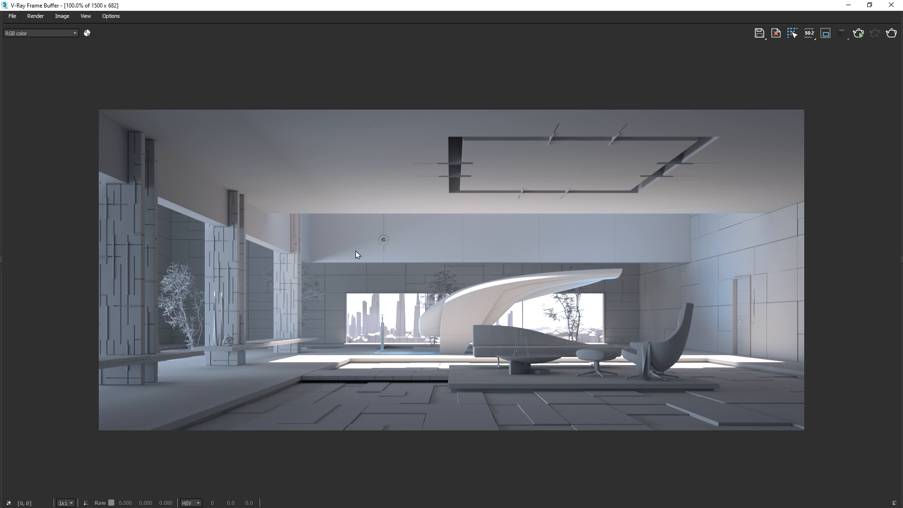
View the VRayGlobalIllumination and VRayLighting channels of the loaded image and return to RGB color.
click(75, 34)
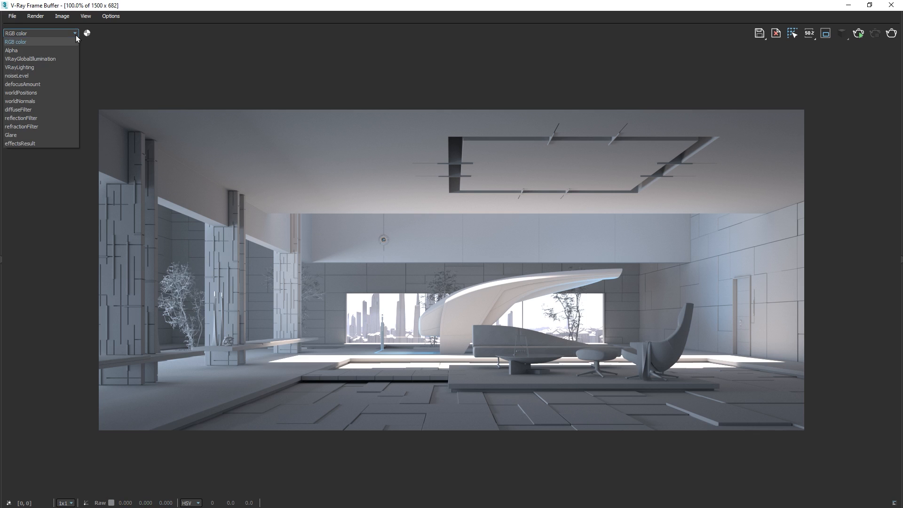
click(72, 58)
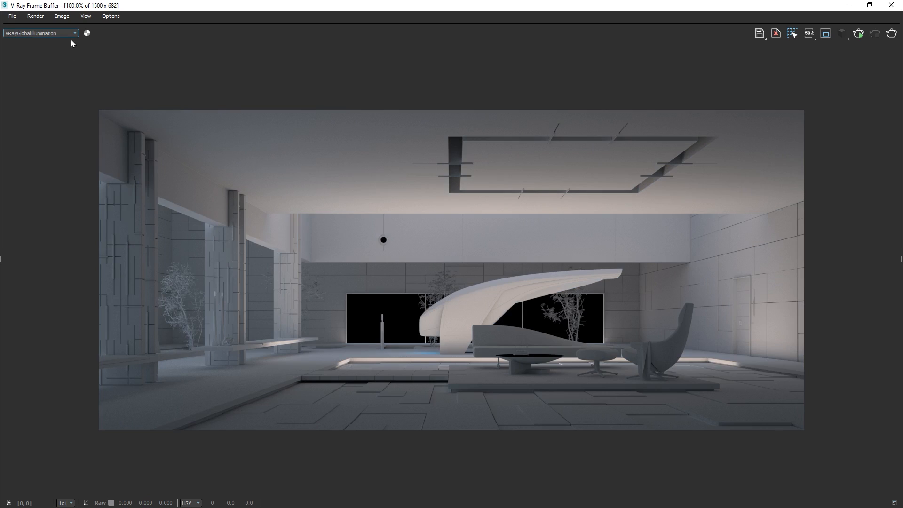
click(70, 35)
click(70, 67)
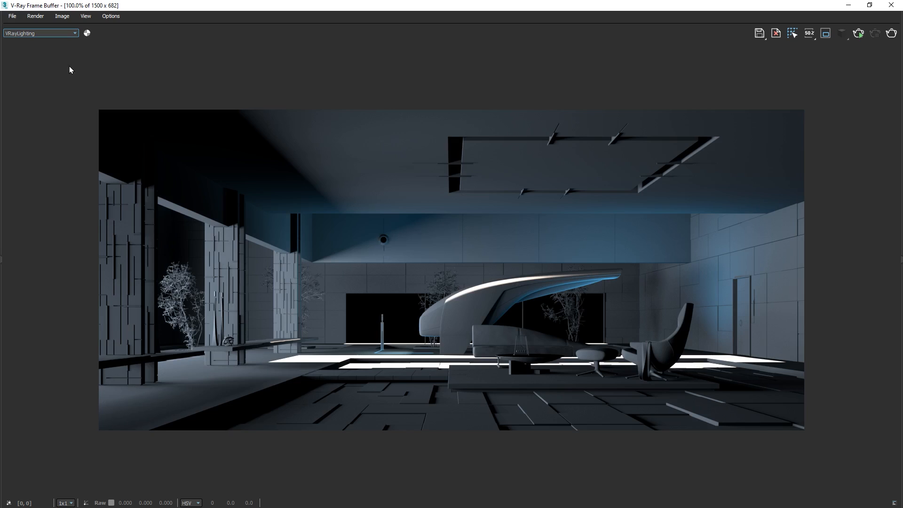
click(72, 33)
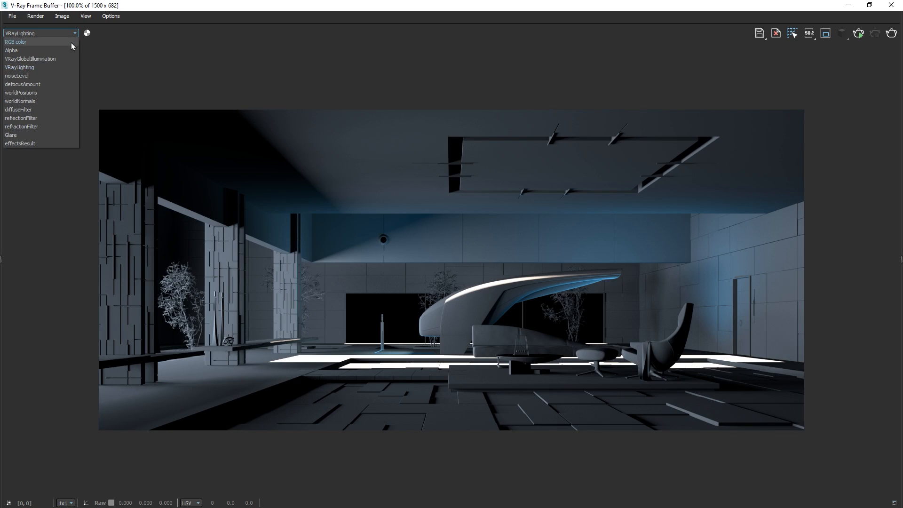
click(71, 41)
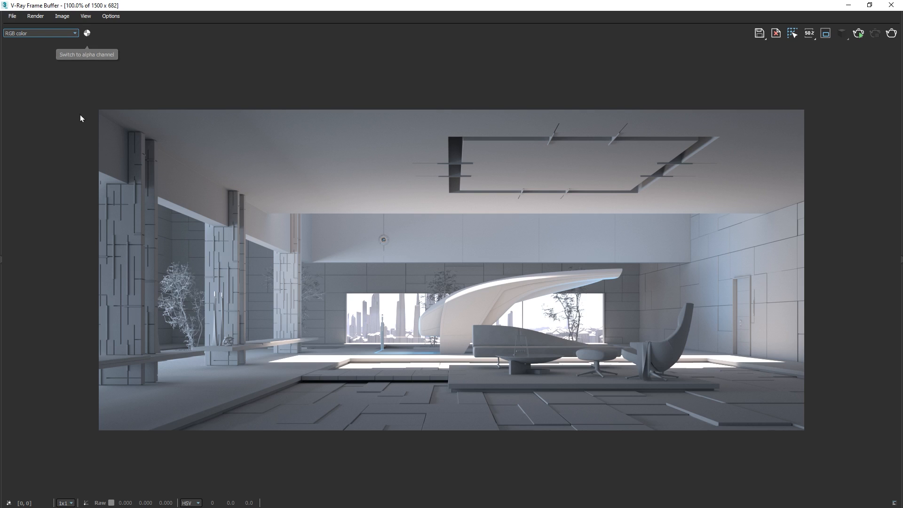
Show the render history, examine the options available for the first saved render, and hide the history again.
click(3, 258)
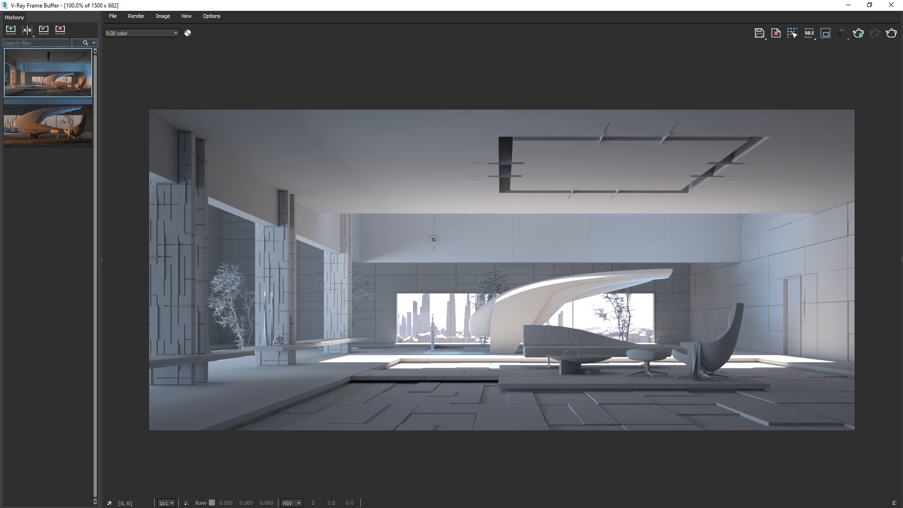
mouse_move(69, 58)
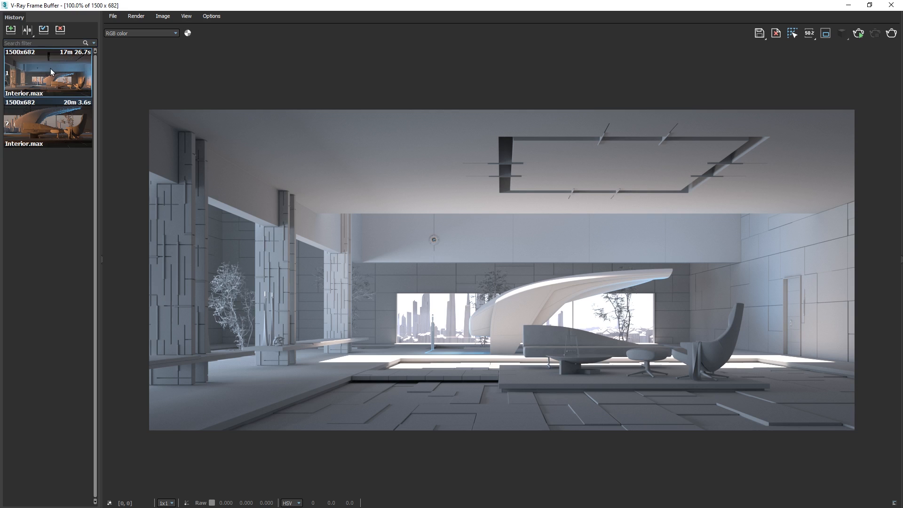
right_click(52, 72)
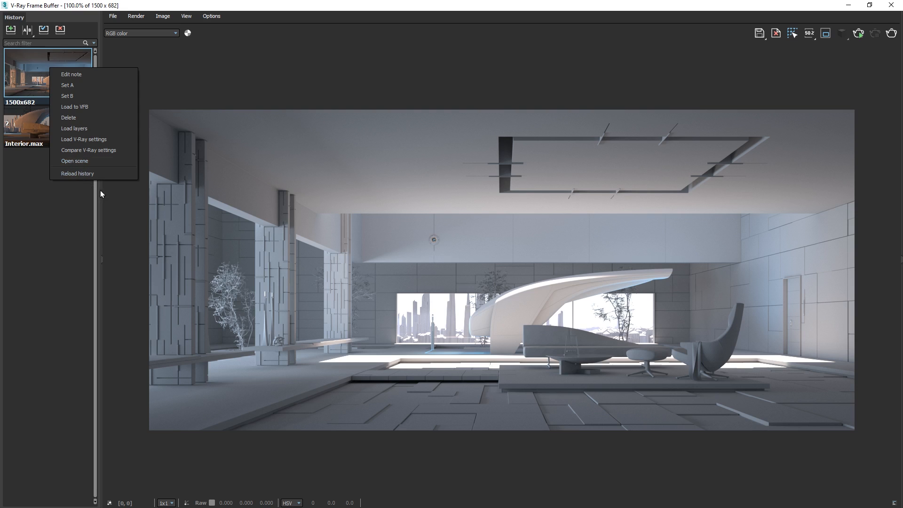
click(121, 205)
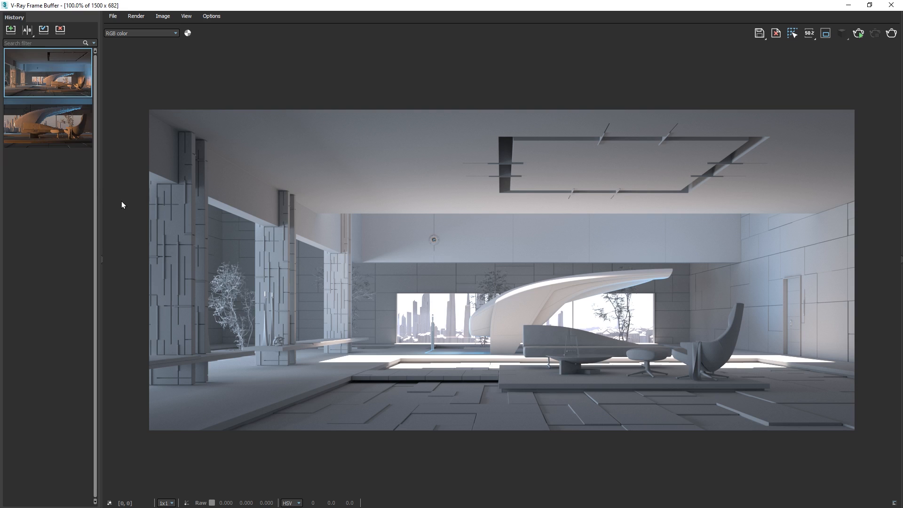
click(102, 258)
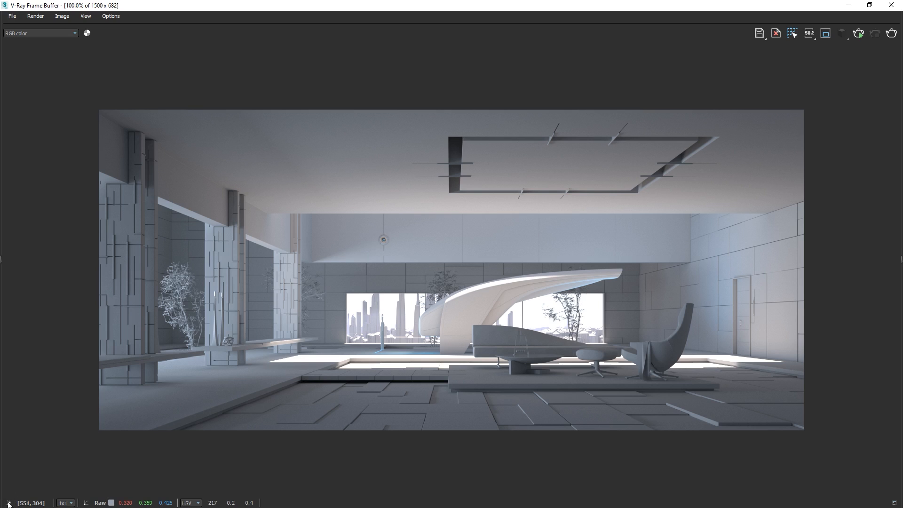
Examine the pixel readout's color format options and the V-Ray messages log, and close the log.
click(86, 504)
click(85, 503)
click(191, 503)
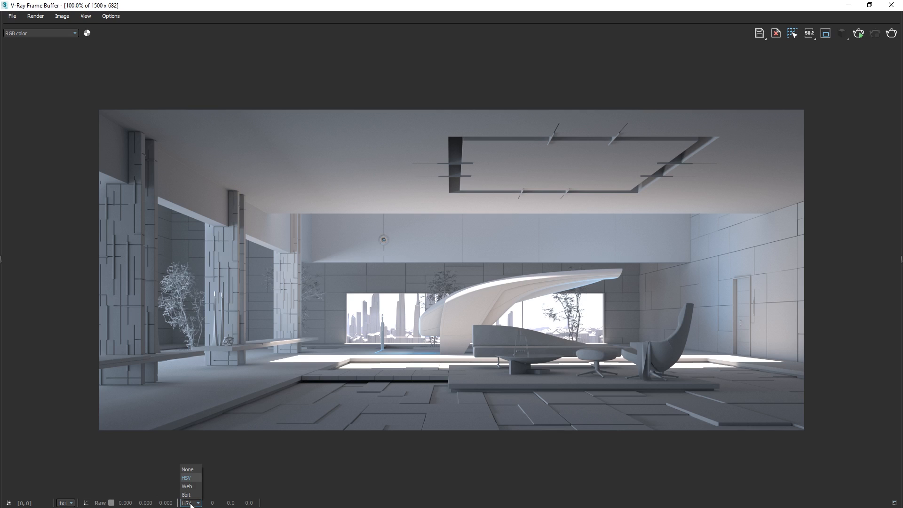
click(231, 484)
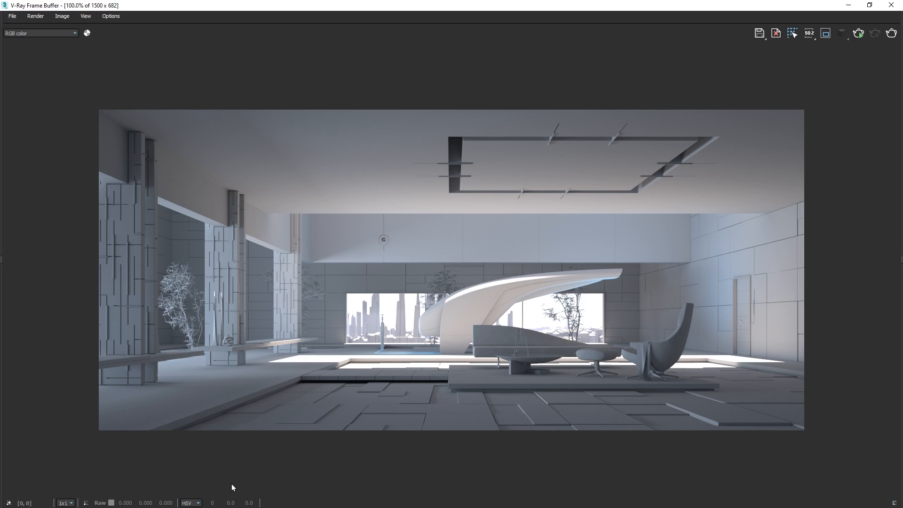
click(895, 504)
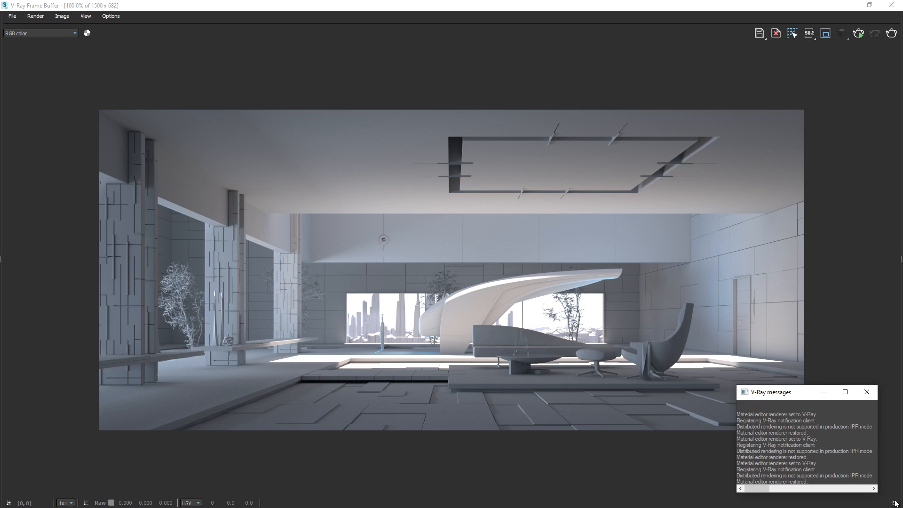
click(867, 392)
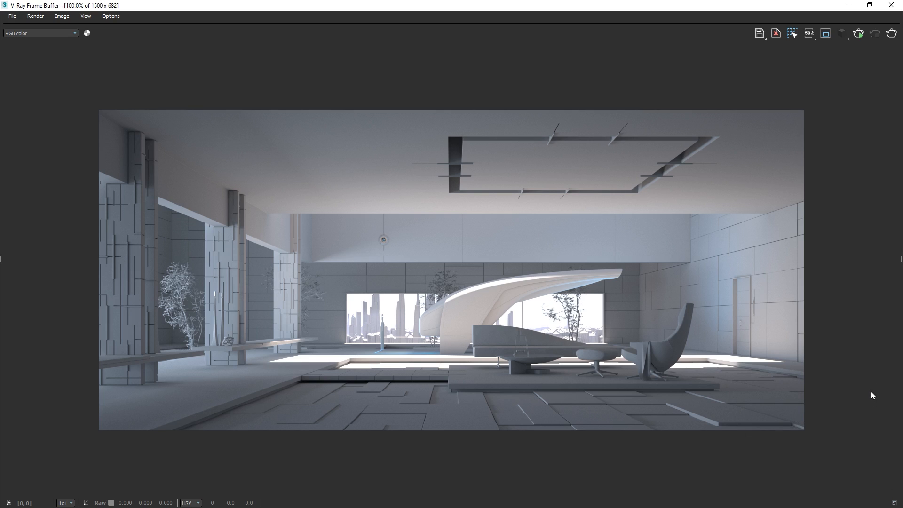
Show the frame buffer's layers and enable the bloom/glare effect on the Lens Effects layer.
click(900, 261)
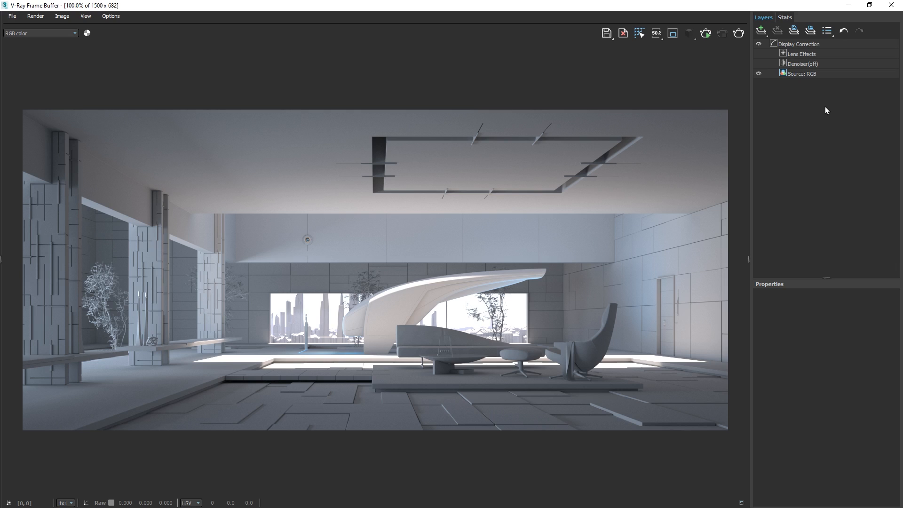
click(807, 54)
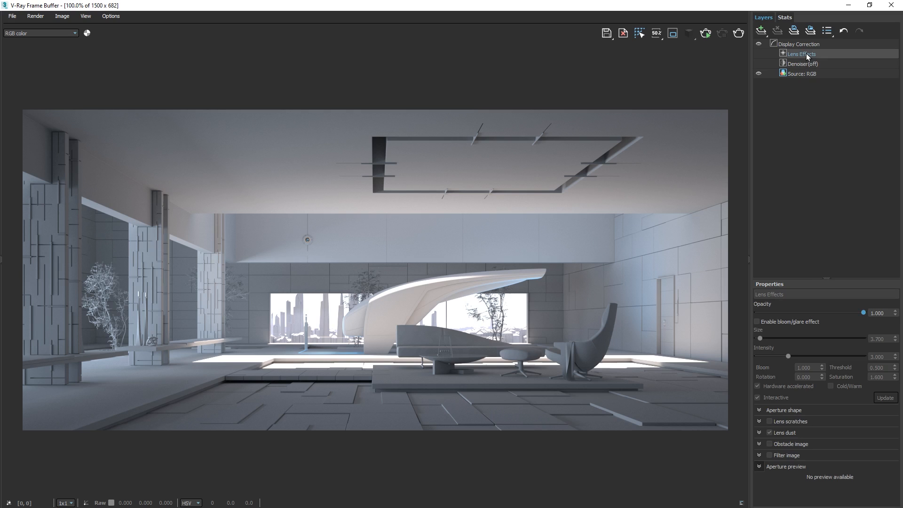
click(757, 323)
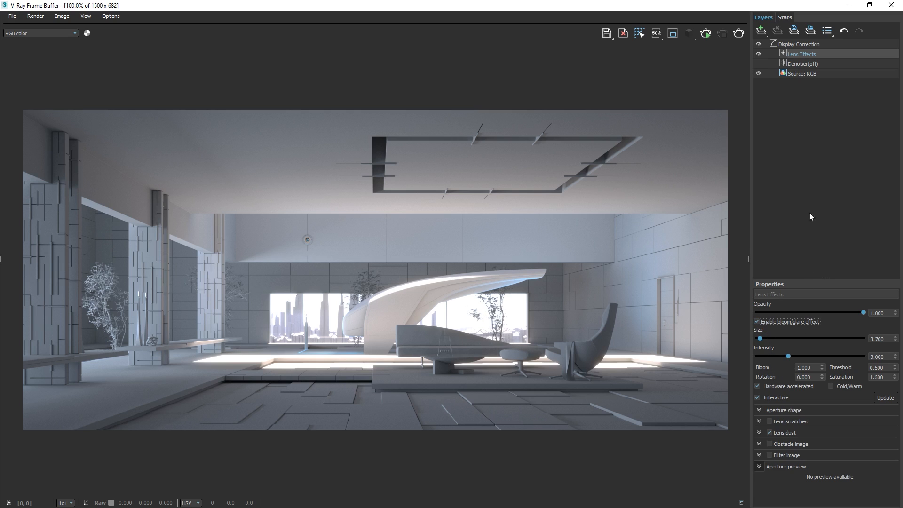
Check the Source layer's properties and the layer types that can be added from the Lens Effects layer.
click(800, 73)
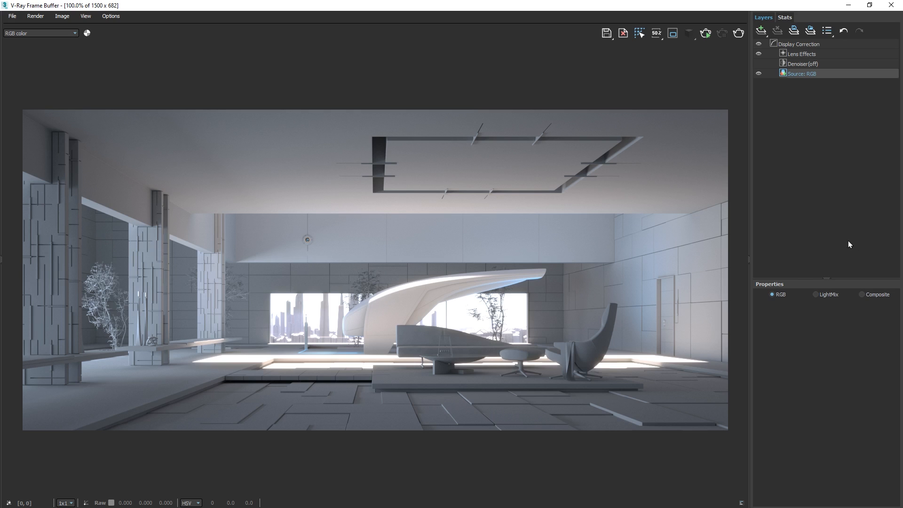
right_click(803, 54)
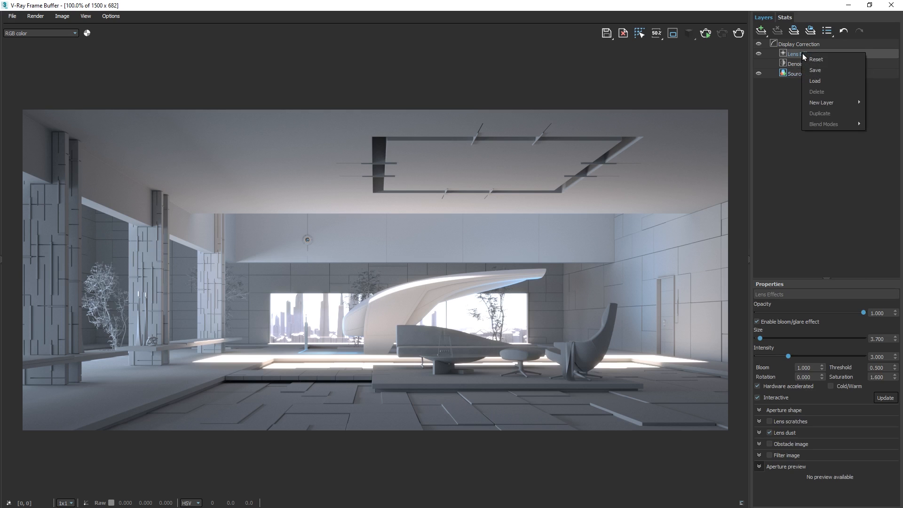
mouse_move(821, 102)
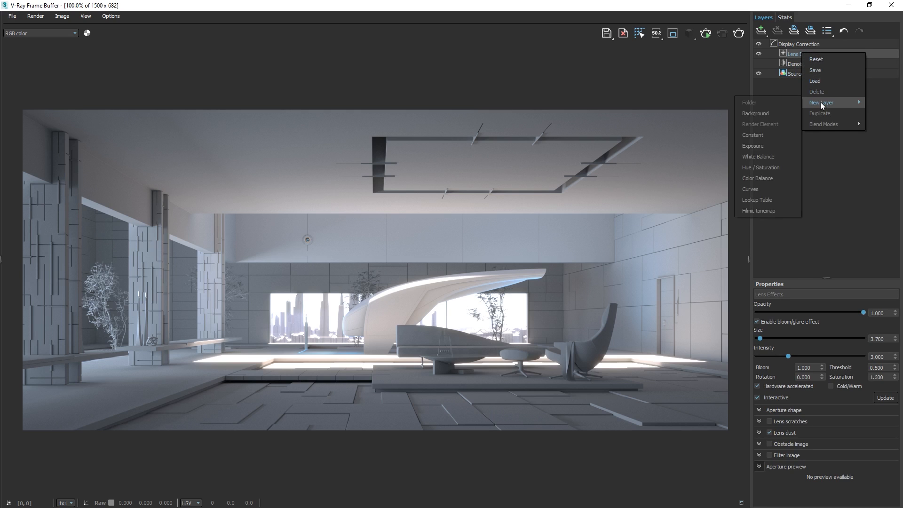
click(821, 137)
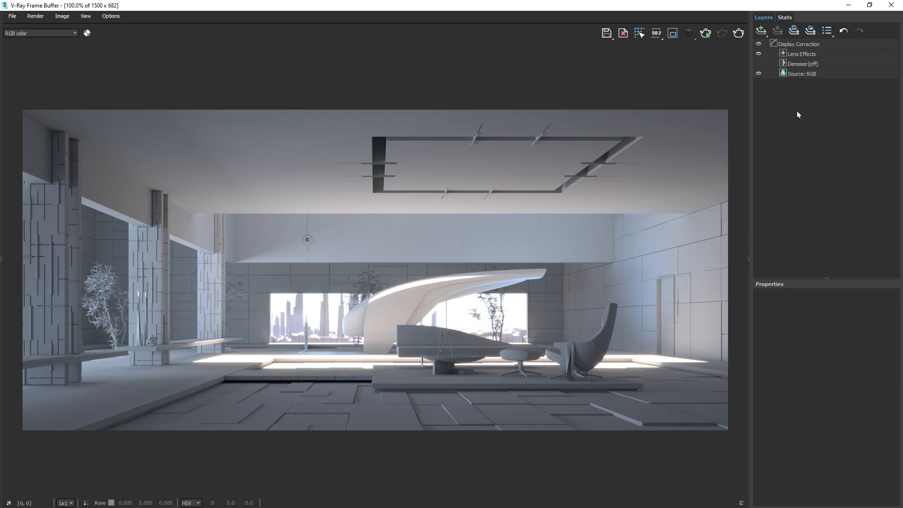
Compare the image with and without lens effects by toggling the Lens Effects layer's visibility, leaving it on.
click(759, 54)
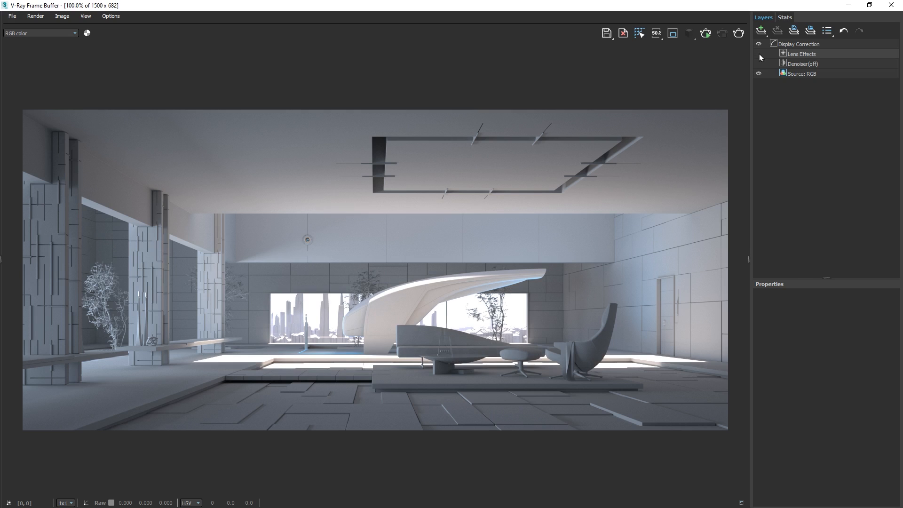
click(759, 54)
click(759, 54)
click(759, 54)
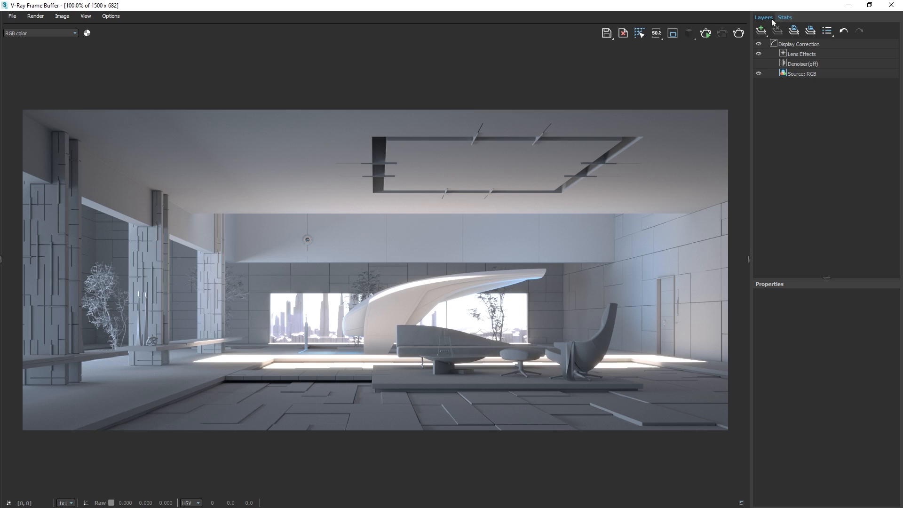
Review the frame buffer's view options, including the VFB zoom levels and color clamping.
click(88, 18)
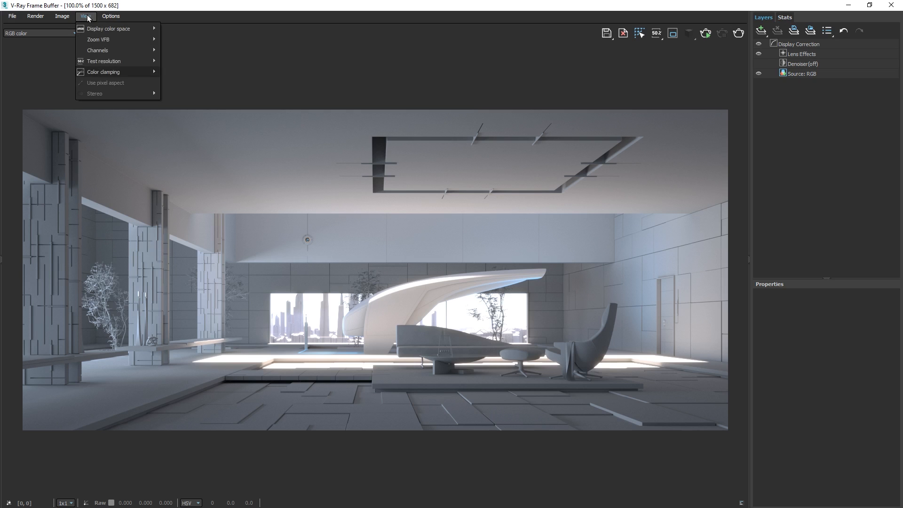
mouse_move(92, 28)
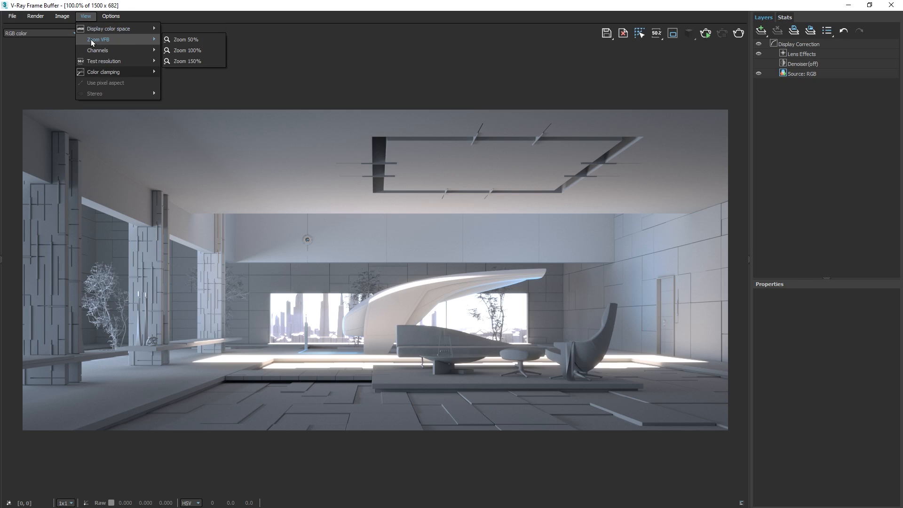
mouse_move(90, 72)
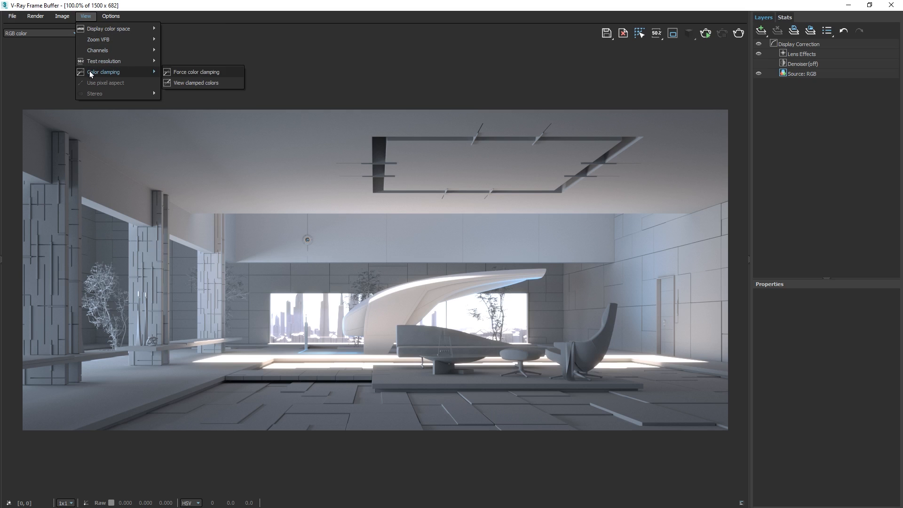
click(60, 52)
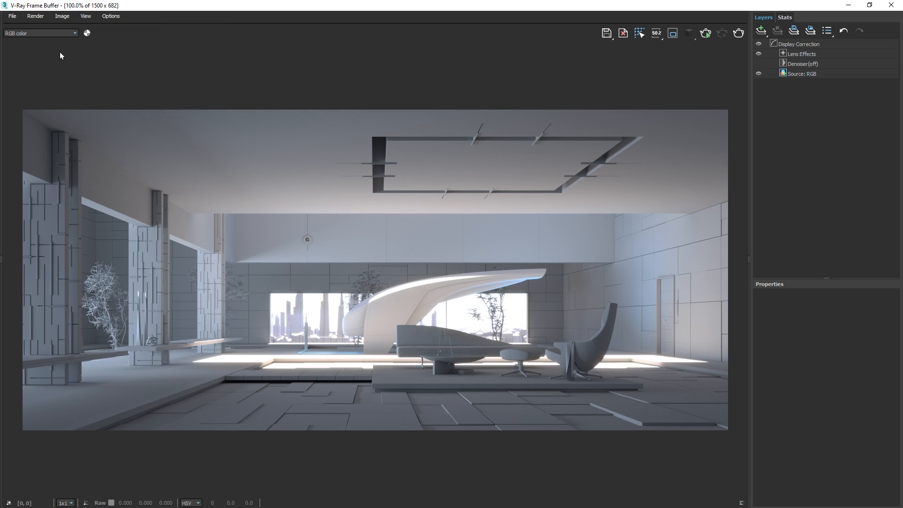
Review the VFB settings for render view, render region controls, history and layers, and close them without changes.
click(113, 19)
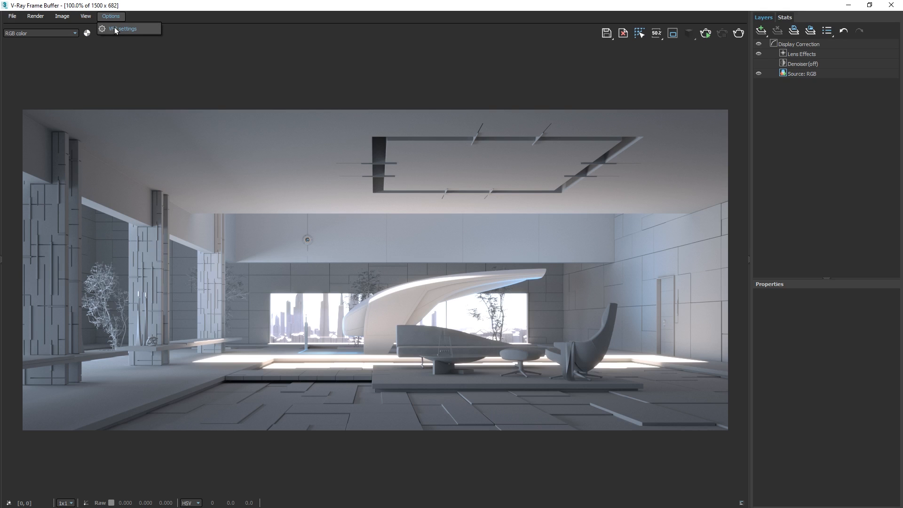
click(115, 26)
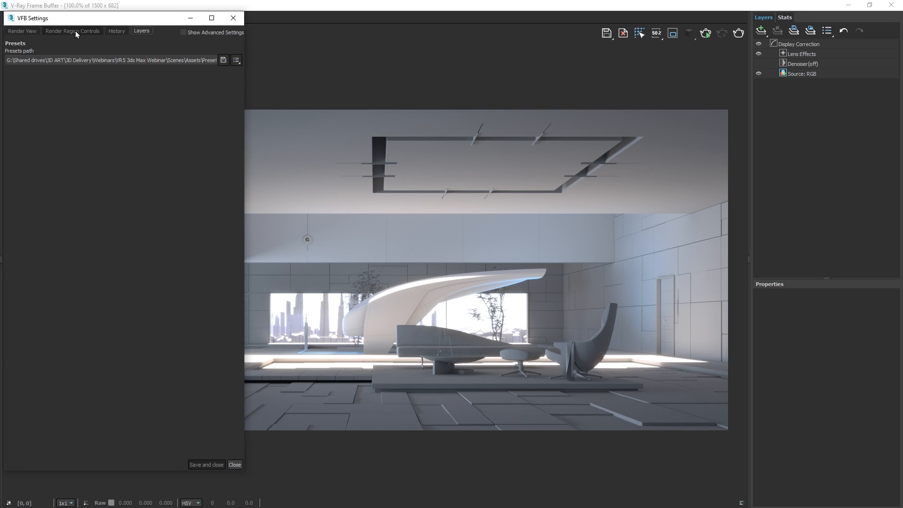
click(23, 31)
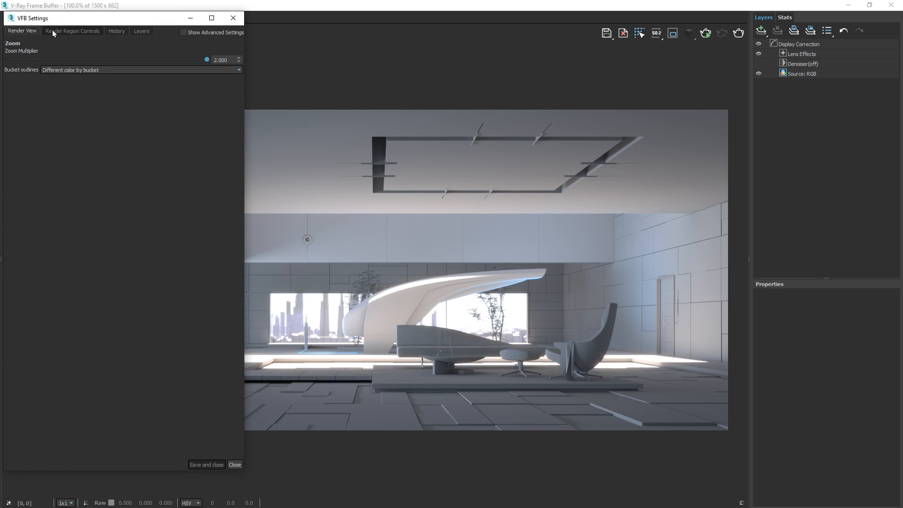
click(54, 31)
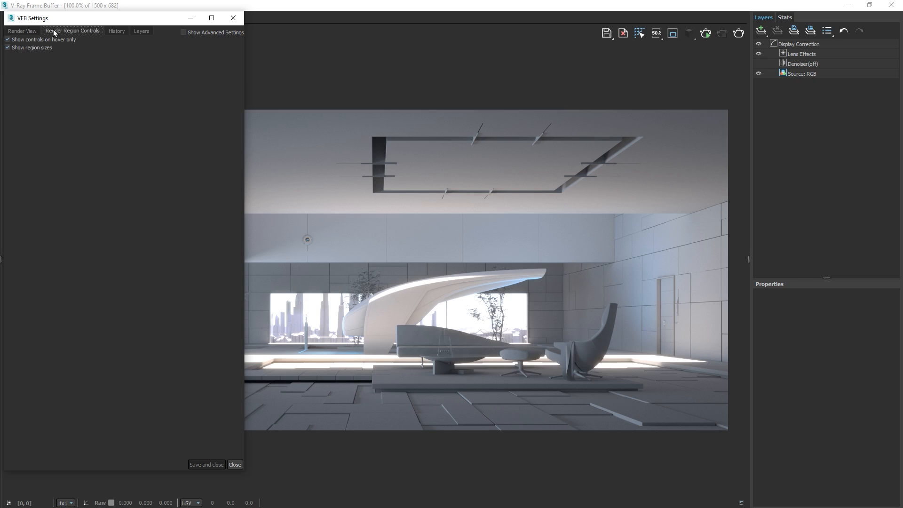
click(113, 33)
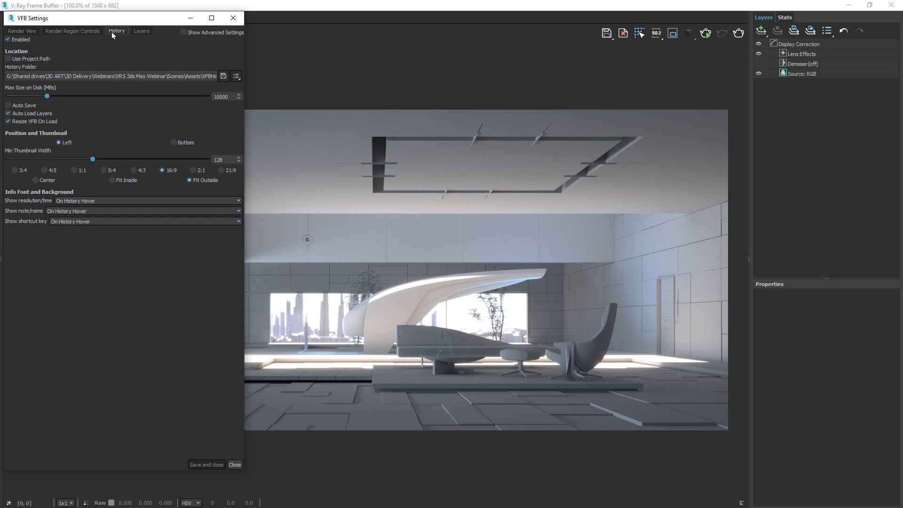
click(140, 31)
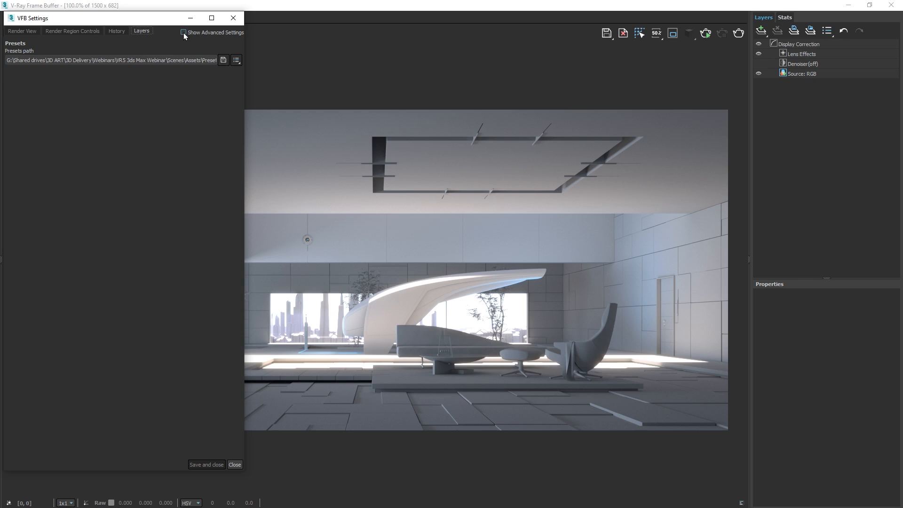
click(232, 18)
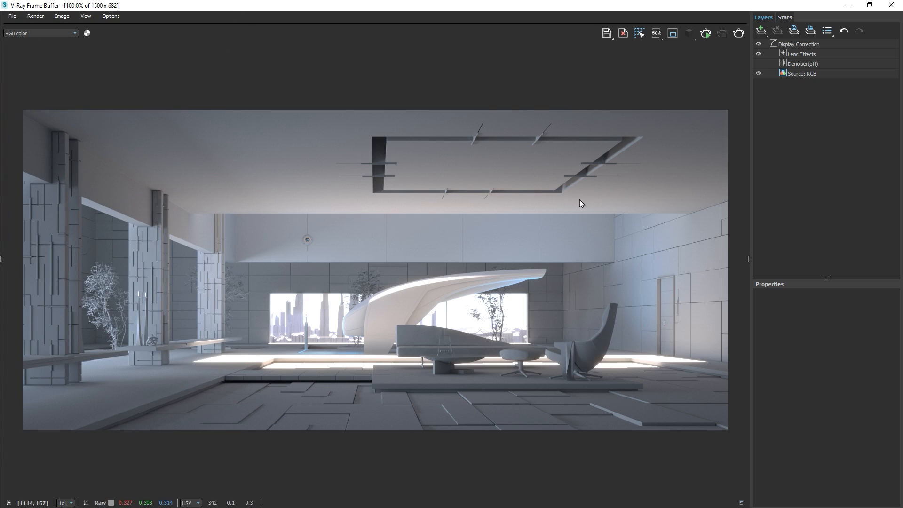
Collapse the frame buffer's layers panel, and in 3ds Max unhide VRaySun and its target in the Lights_Sun layer.
double_click(749, 258)
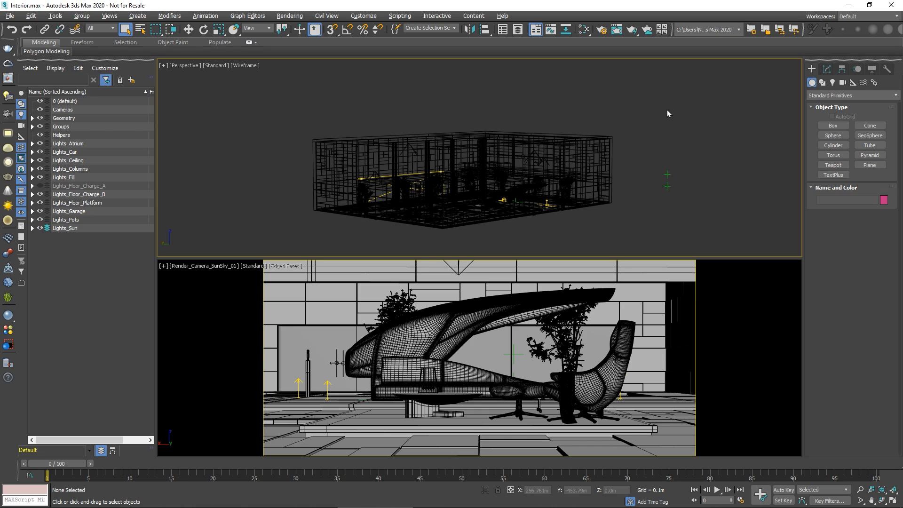
key(alt+w)
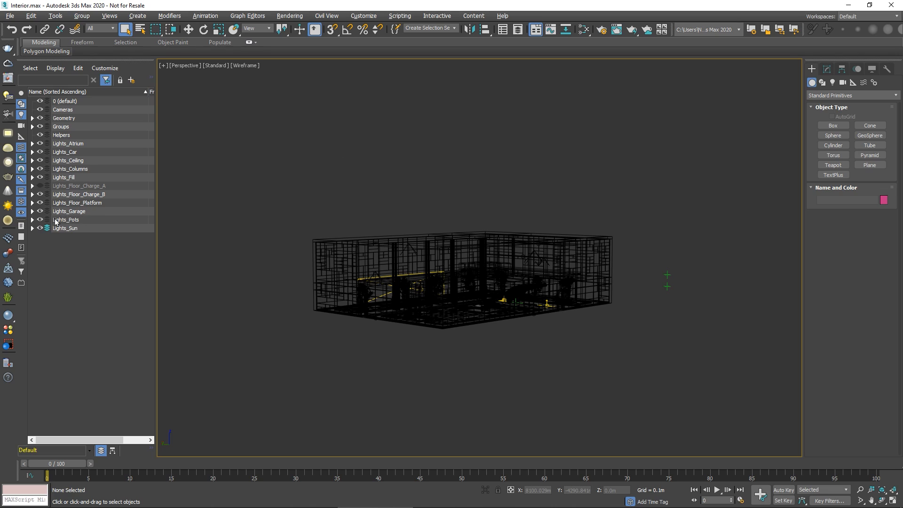
click(32, 228)
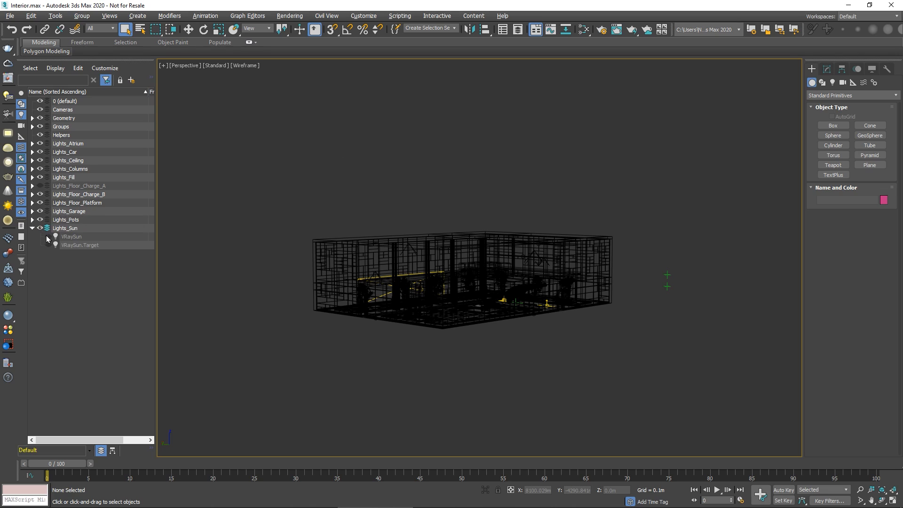
click(48, 236)
click(48, 245)
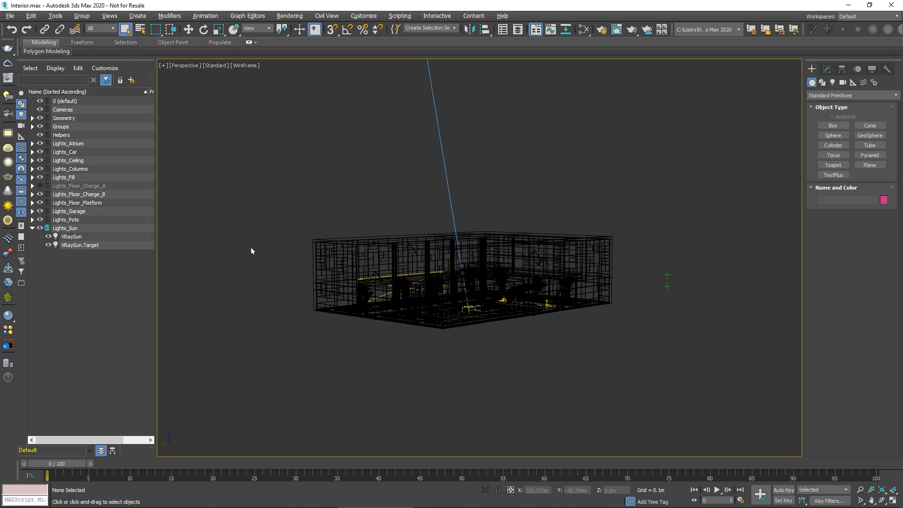
middle_drag(480, 187, 479, 241)
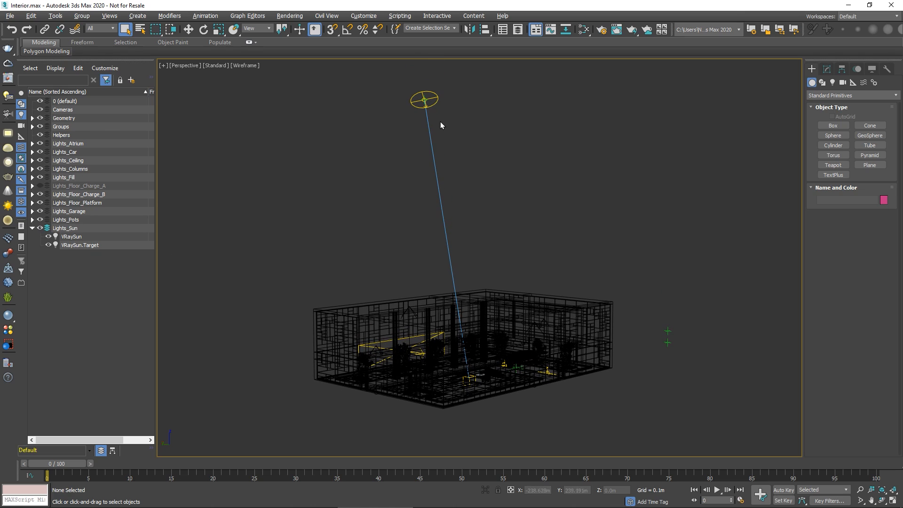
Align the VRaySun to the upper sun position helper outside the building, matching pivot points on X, Y and Z.
click(430, 102)
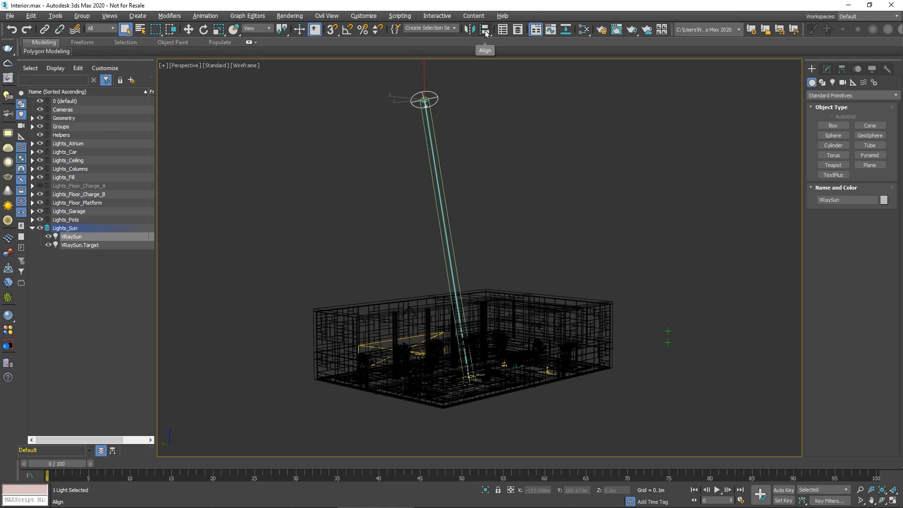
click(484, 30)
click(667, 332)
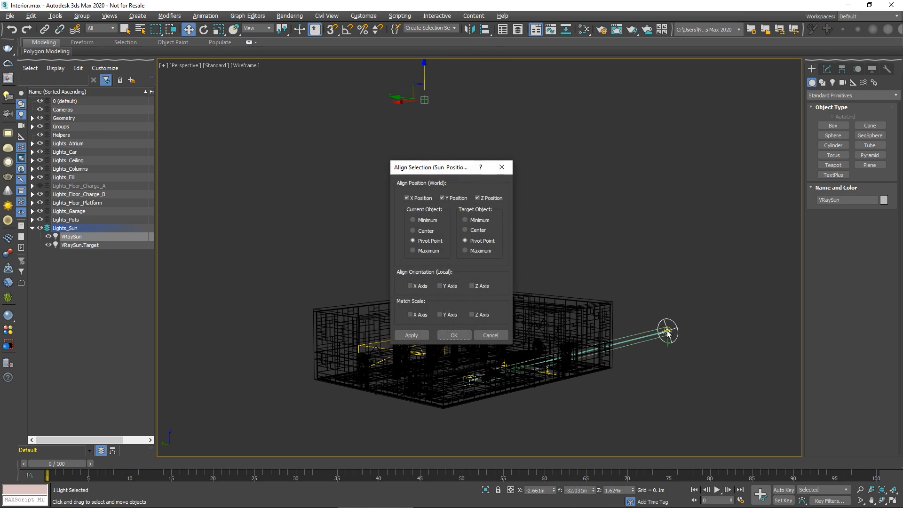
click(460, 337)
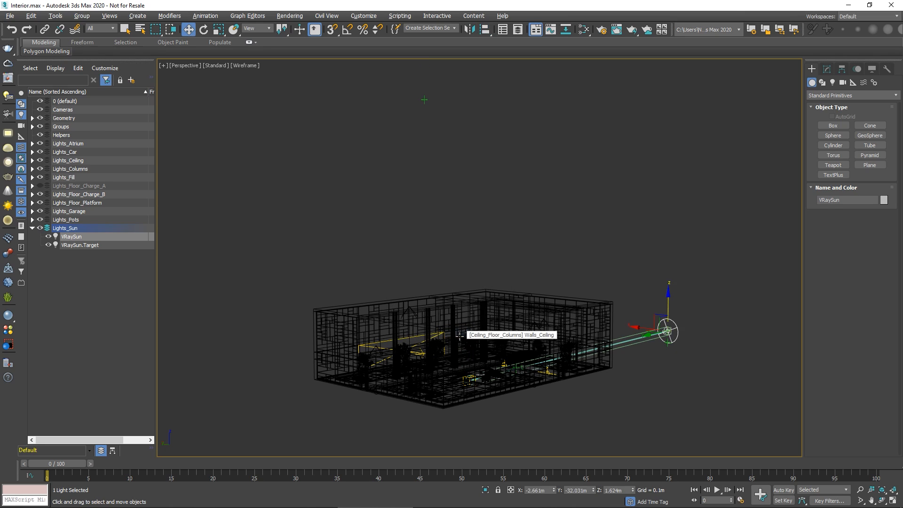
alt+middle_drag(678, 383, 622, 361)
scroll(622, 365, up, 3)
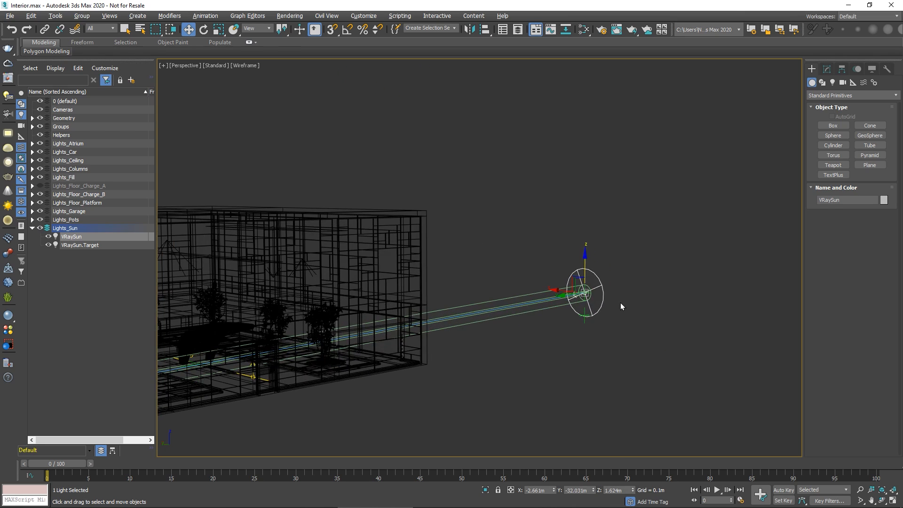
Show the VRaySun's parameters and store the current sunset render in the frame buffer history.
click(828, 69)
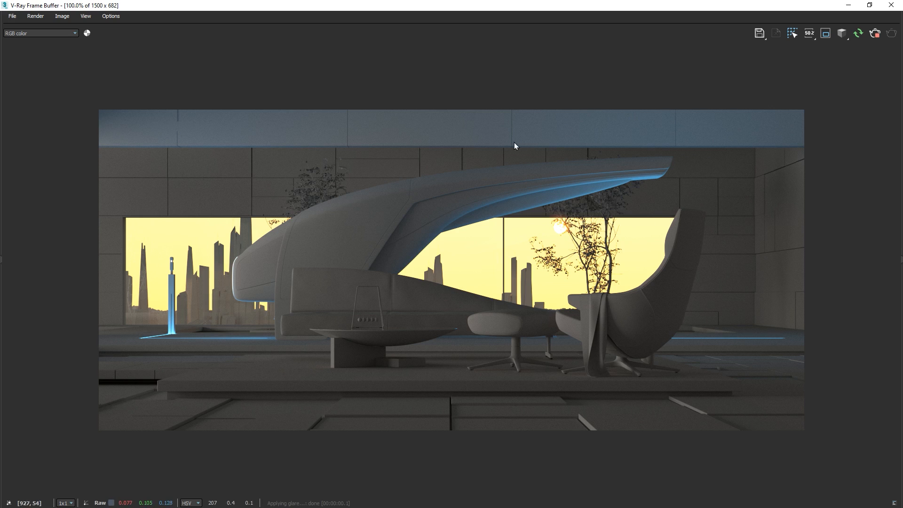
click(3, 261)
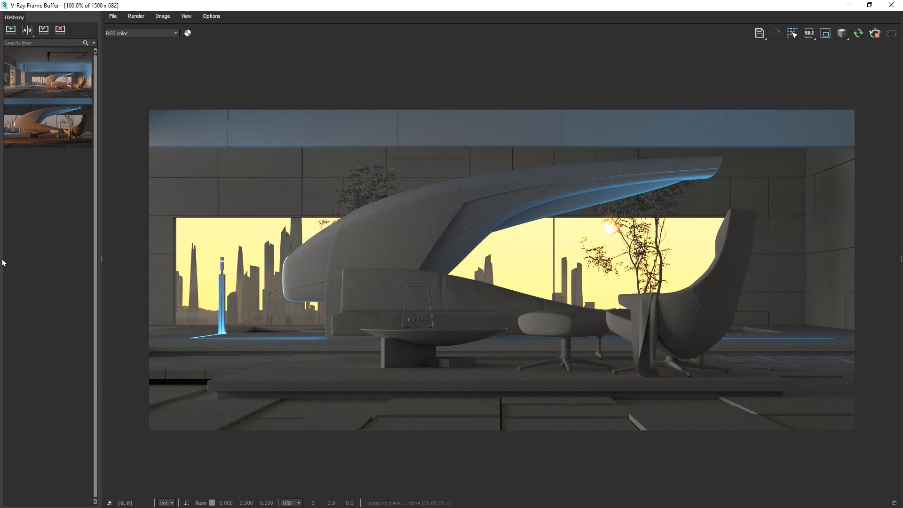
click(10, 30)
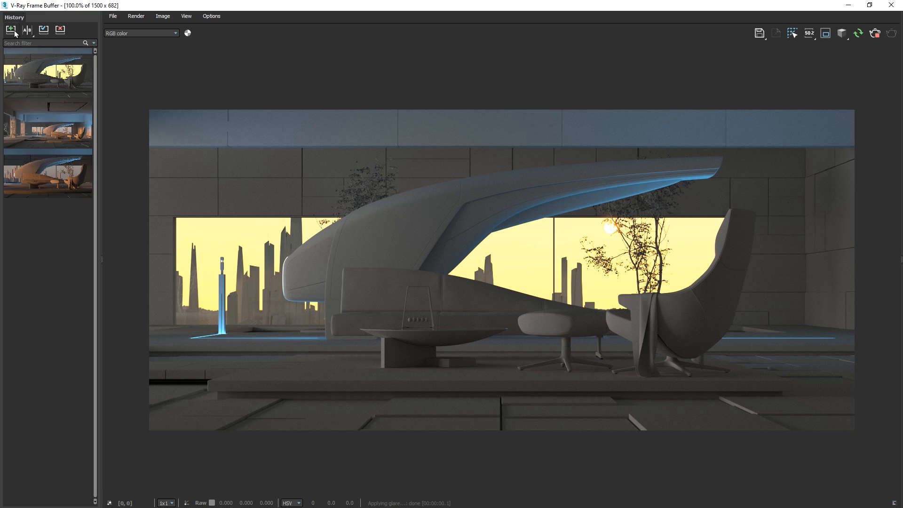
click(101, 257)
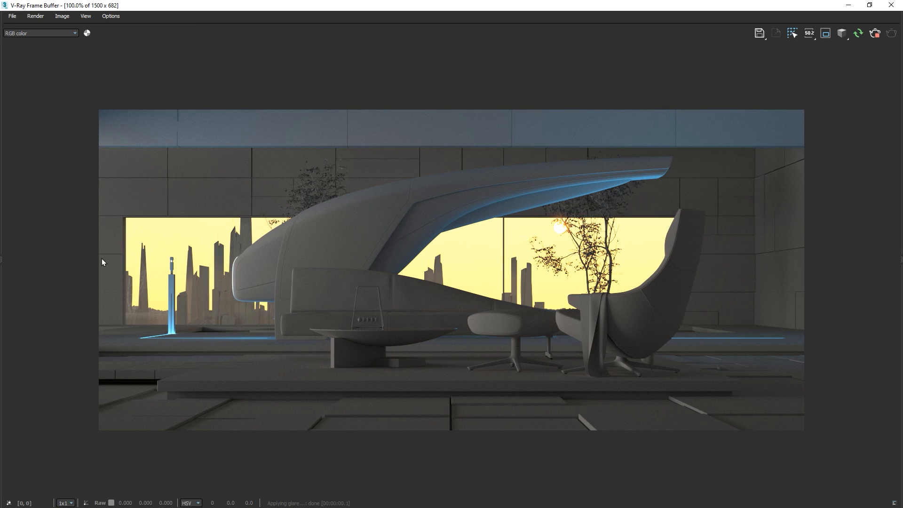
Set the VRaySun's sky model to Improved and store the updated render in the history.
click(110, 408)
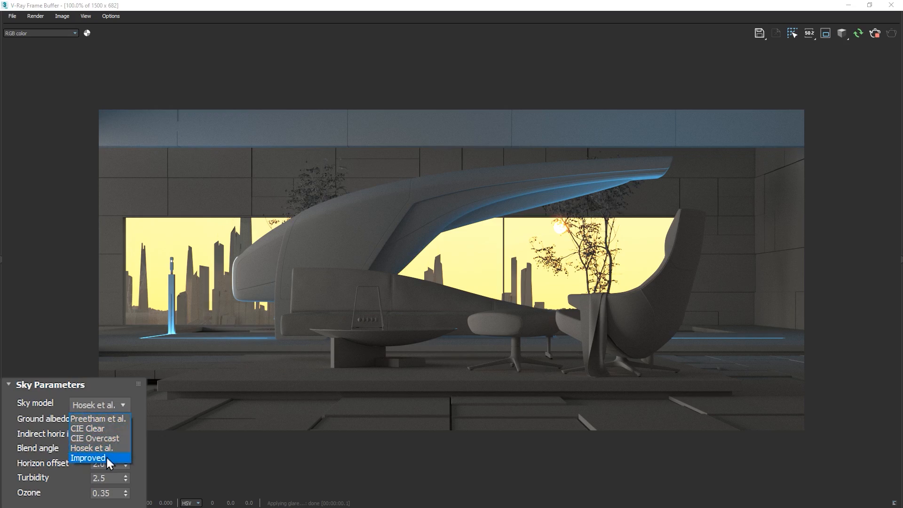
click(107, 457)
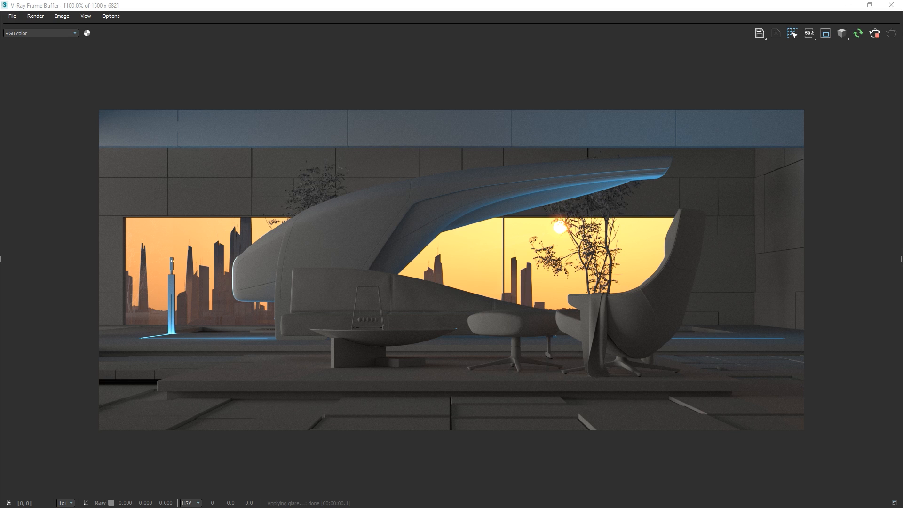
click(2, 259)
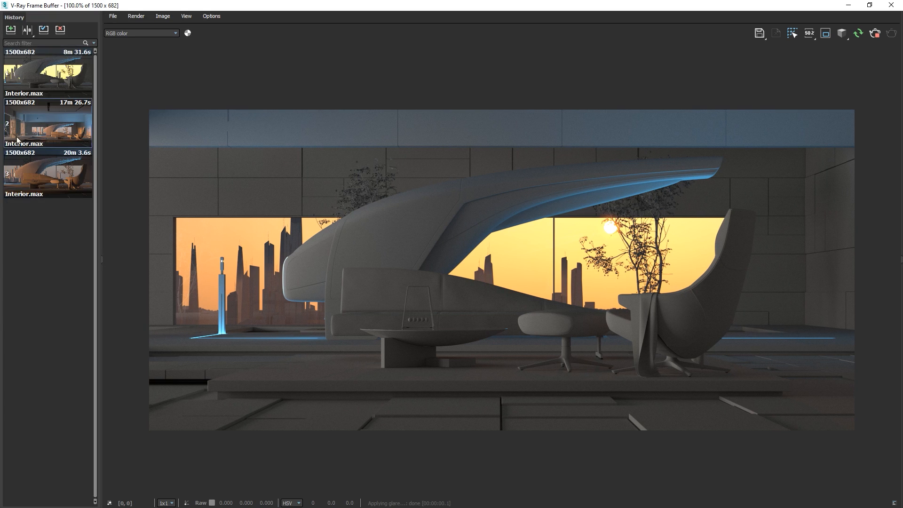
click(14, 31)
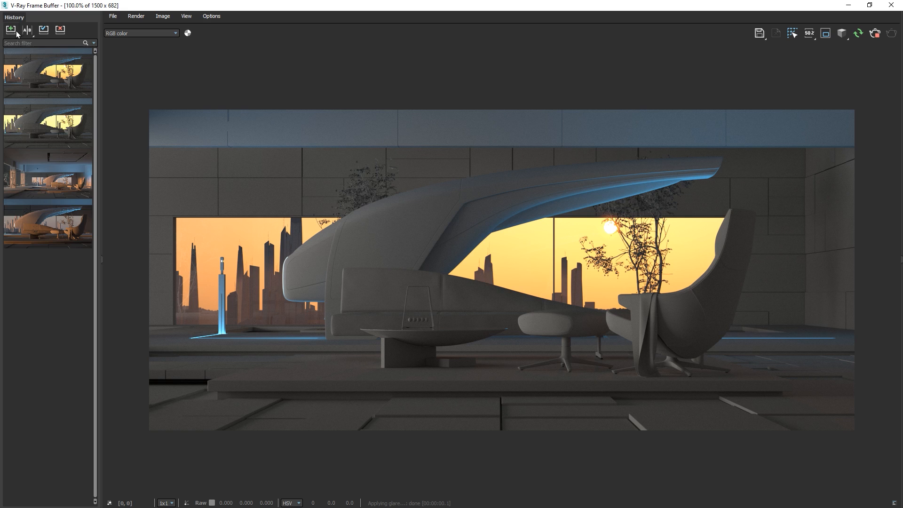
Compare the Improved sky render as A with the Hosek et al. render as B, and end the comparison and hide the history.
click(27, 29)
click(23, 72)
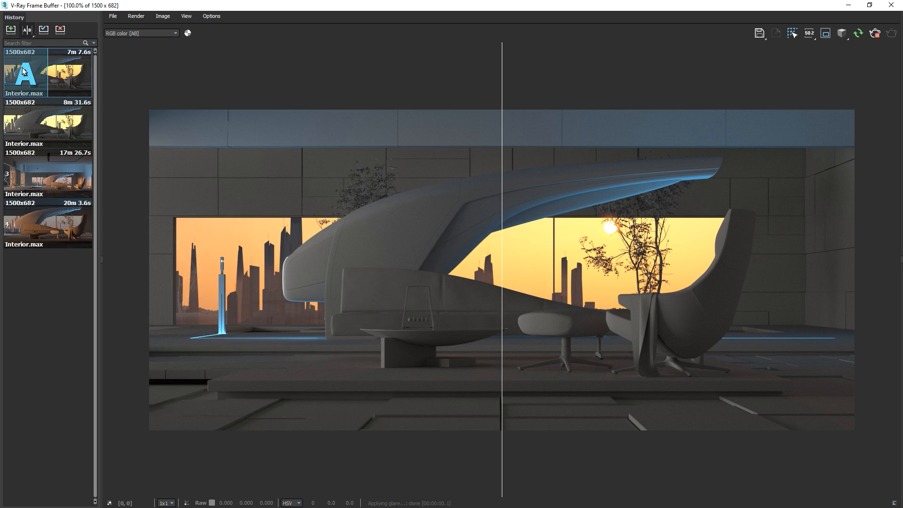
click(63, 122)
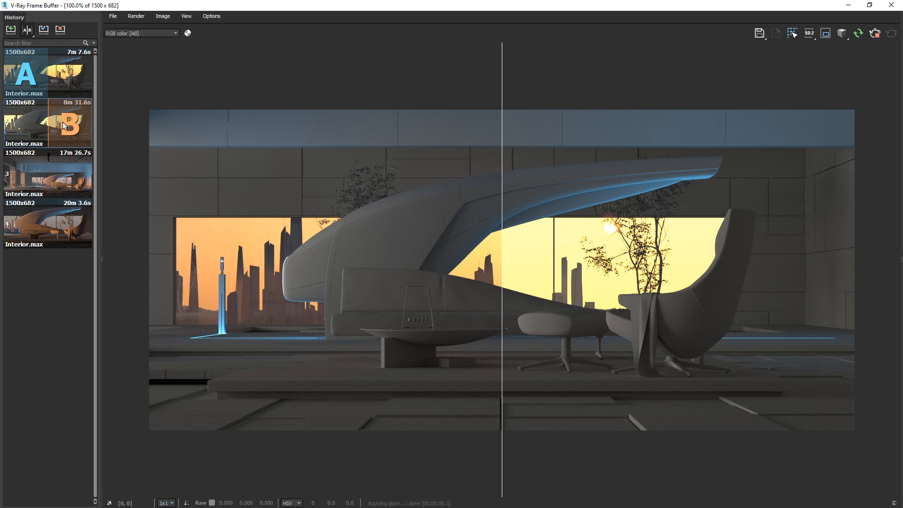
drag(503, 88, 765, 72)
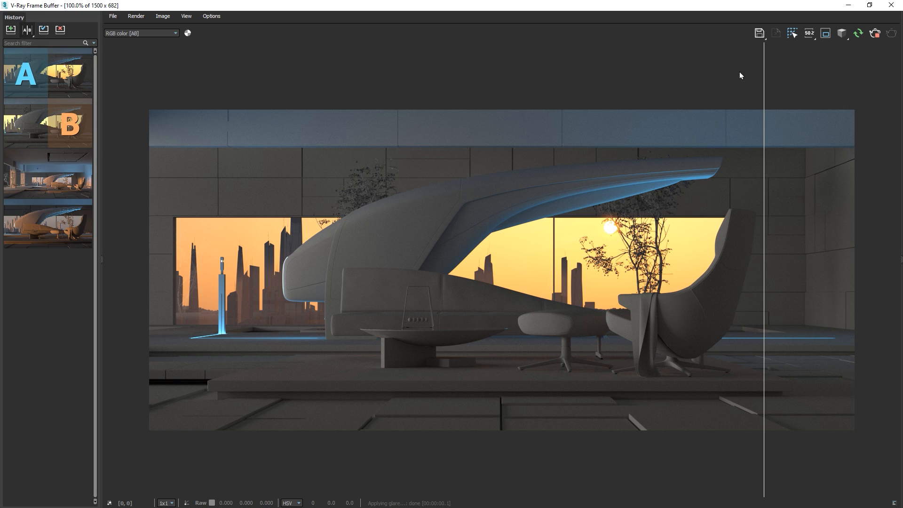
click(28, 30)
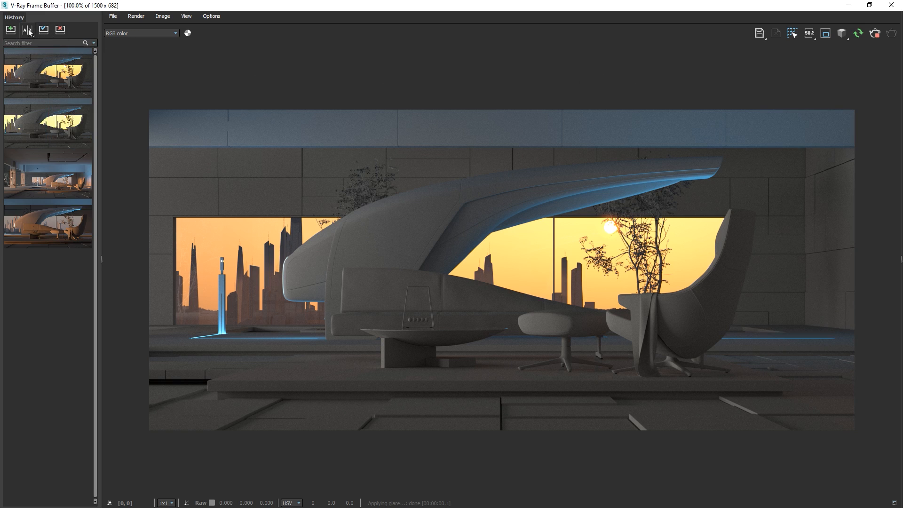
click(101, 259)
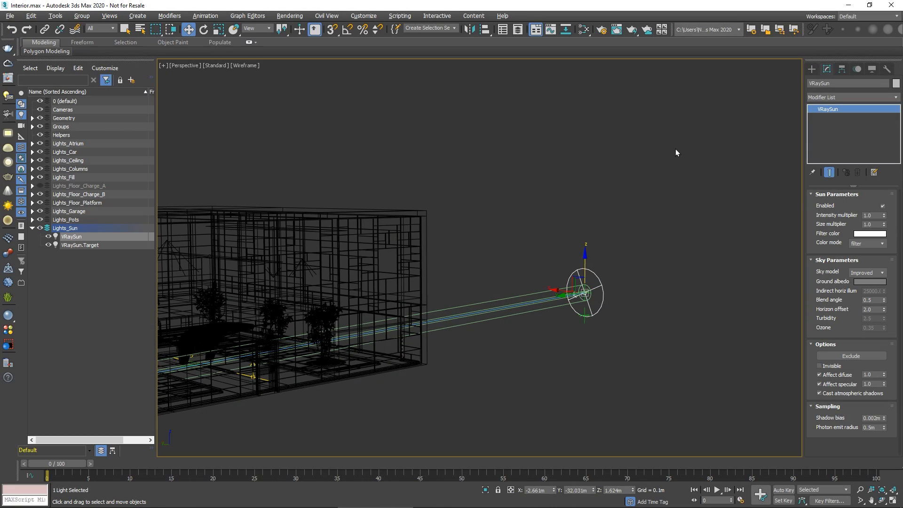
Align the VRaySun to the lower sun position helper just beneath it.
click(486, 30)
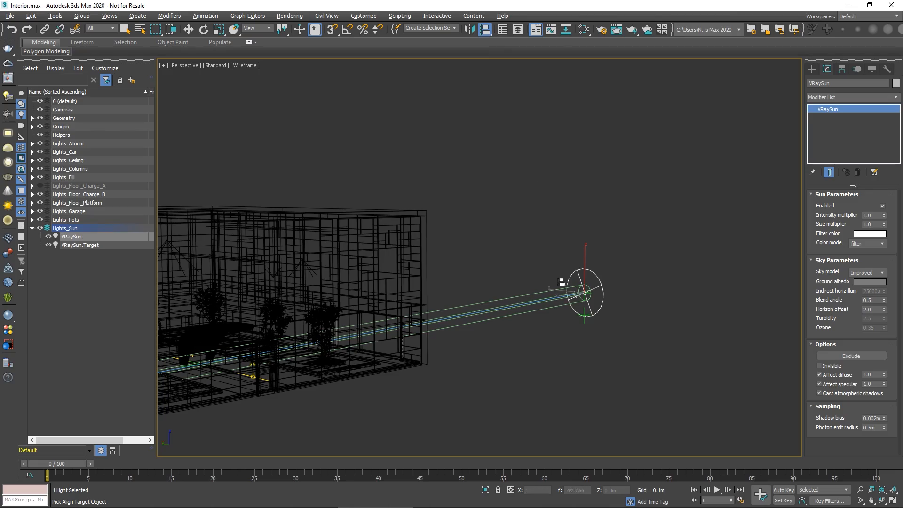
click(585, 321)
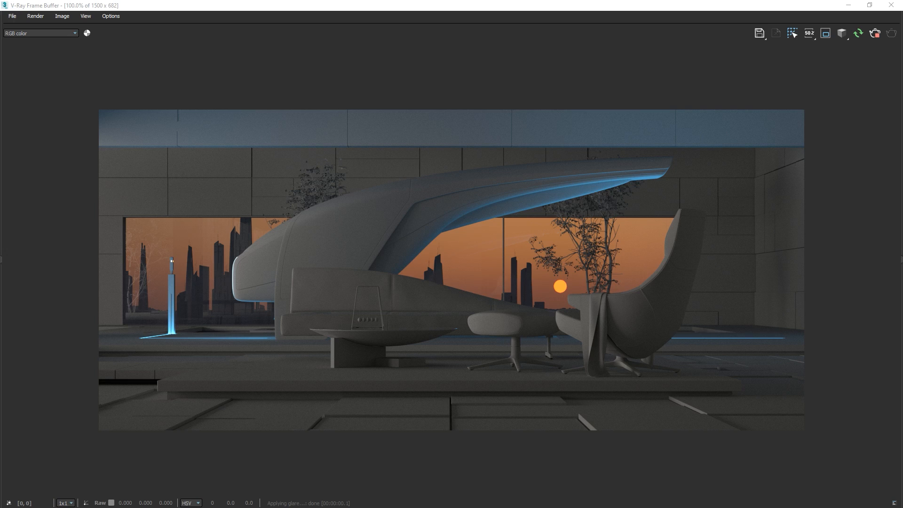
Set the VRaySun's size multiplier to 5.
double_click(109, 460)
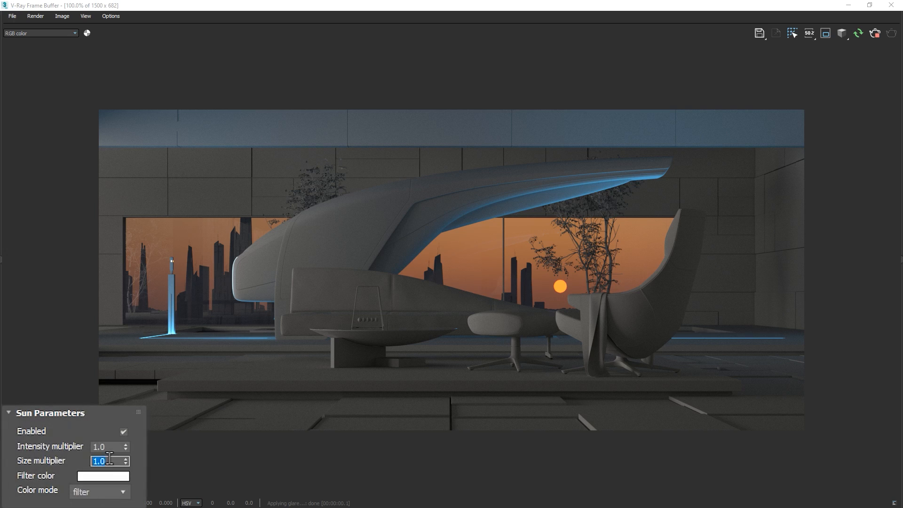
text(5)
key(Return)
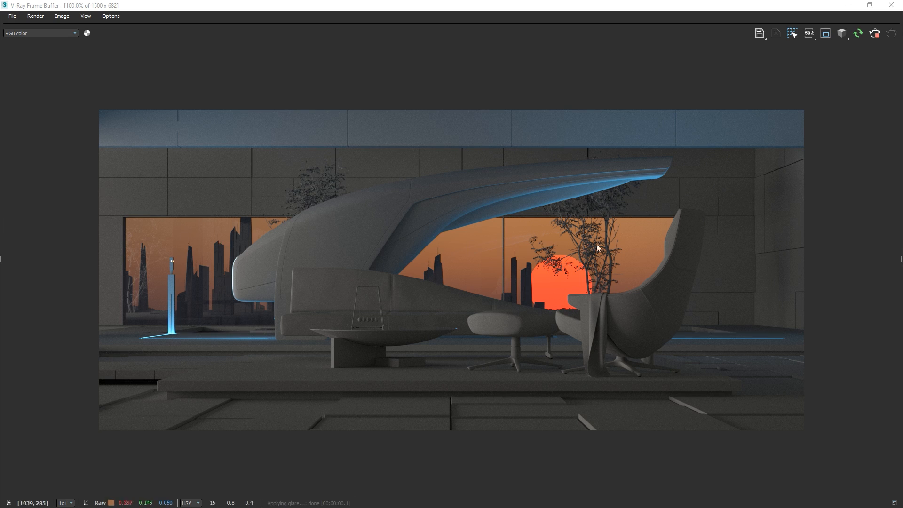
Raise the Lens Effects layer's intensity to about 5.65 and its opacity to about 0.43, and hide the layers again.
click(900, 262)
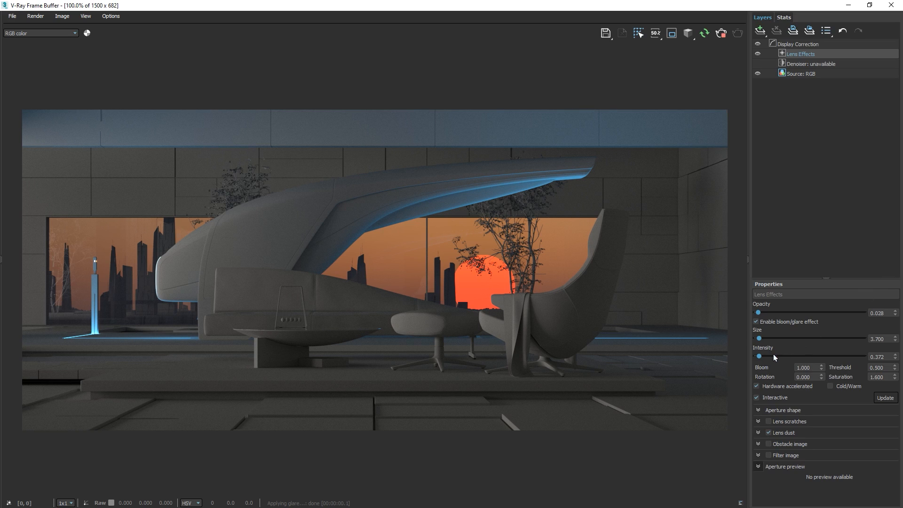
drag(774, 356, 812, 358)
drag(799, 312, 803, 313)
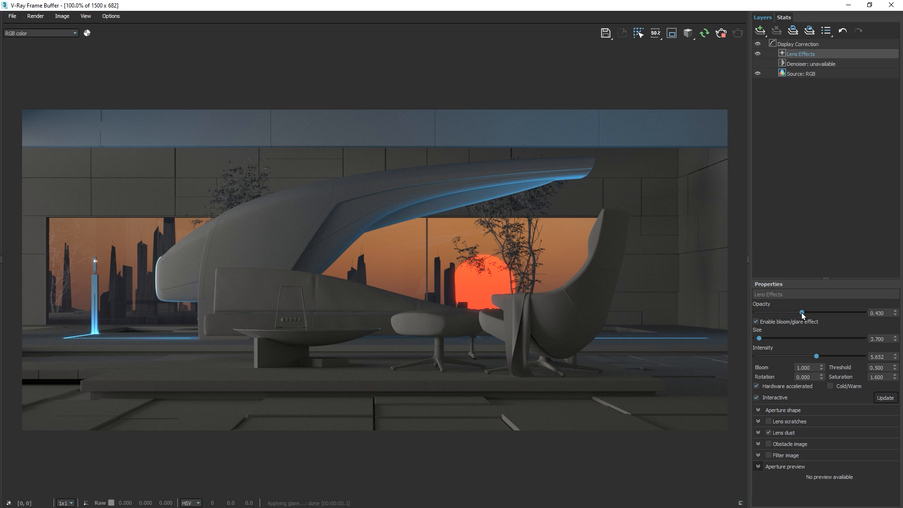
click(748, 259)
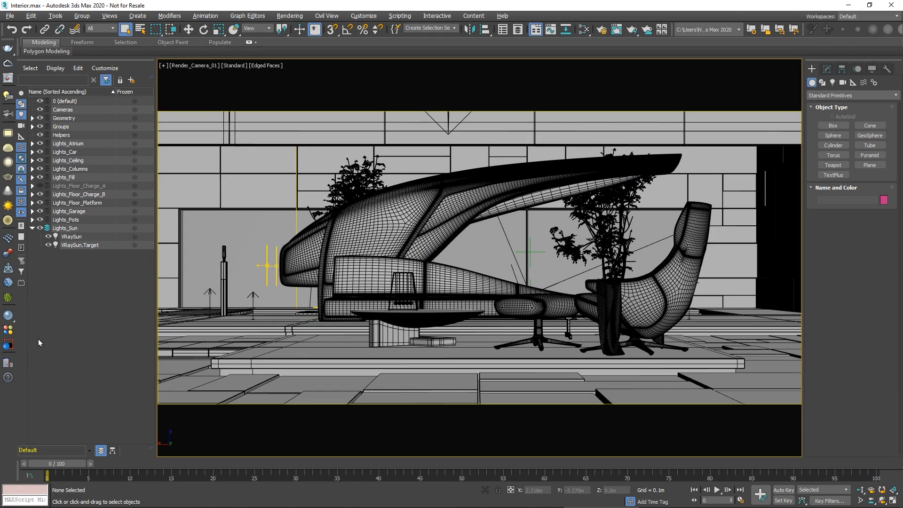
Browse the V-Ray material library's Bricks, Tiles, Leather, Fabric, Foam, Emissive and Diagrammatic categories, and close the asset browser.
click(9, 330)
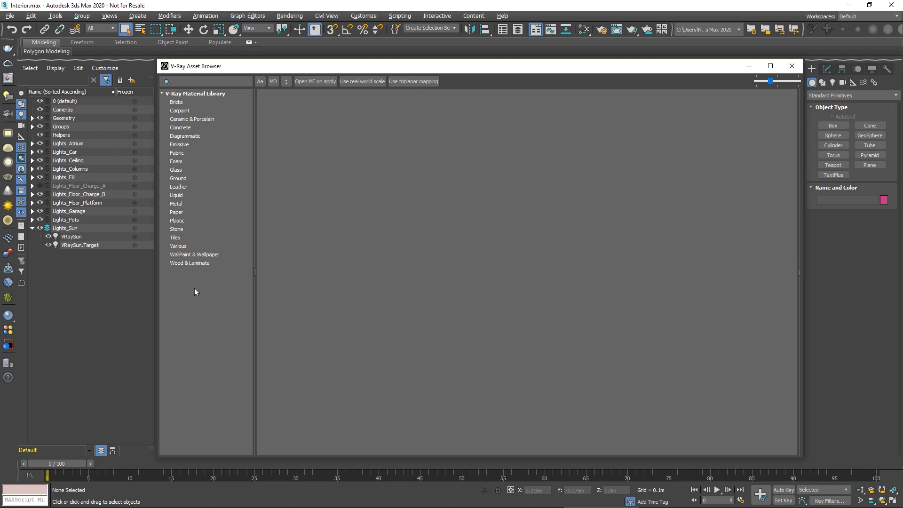
click(181, 103)
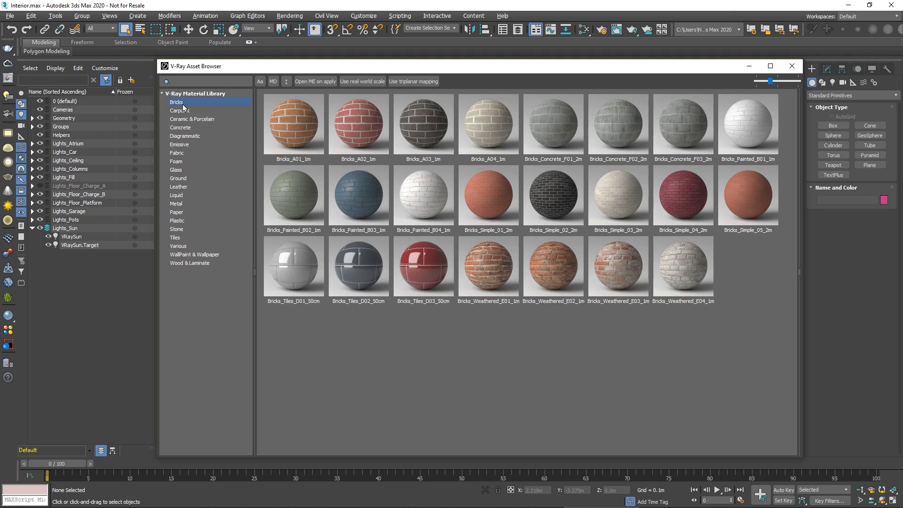
click(176, 230)
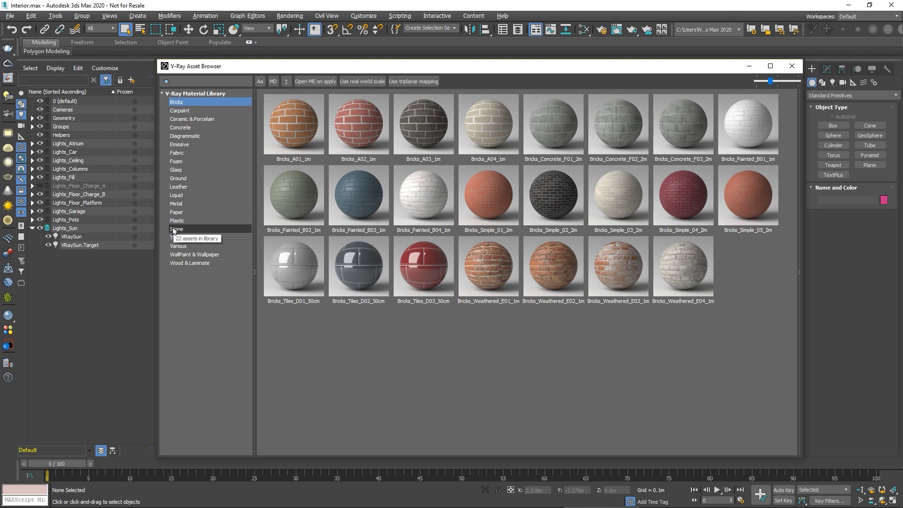
click(173, 238)
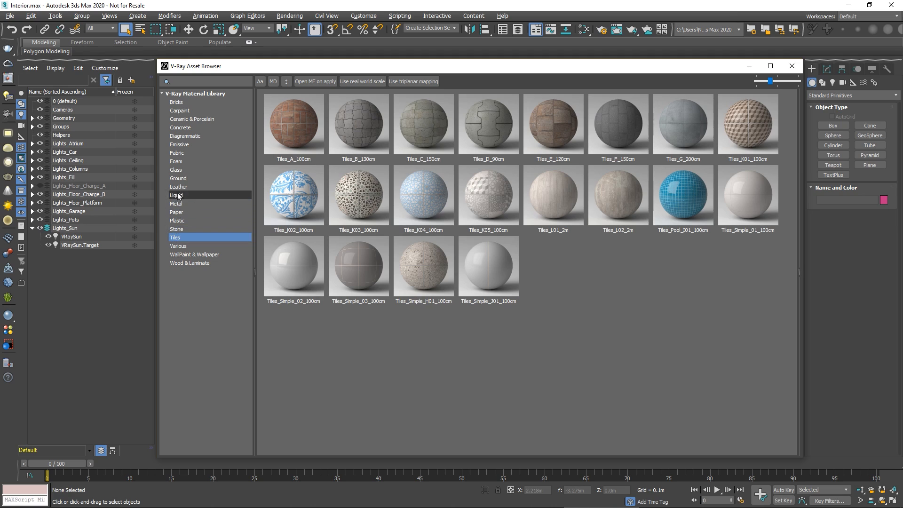
click(179, 188)
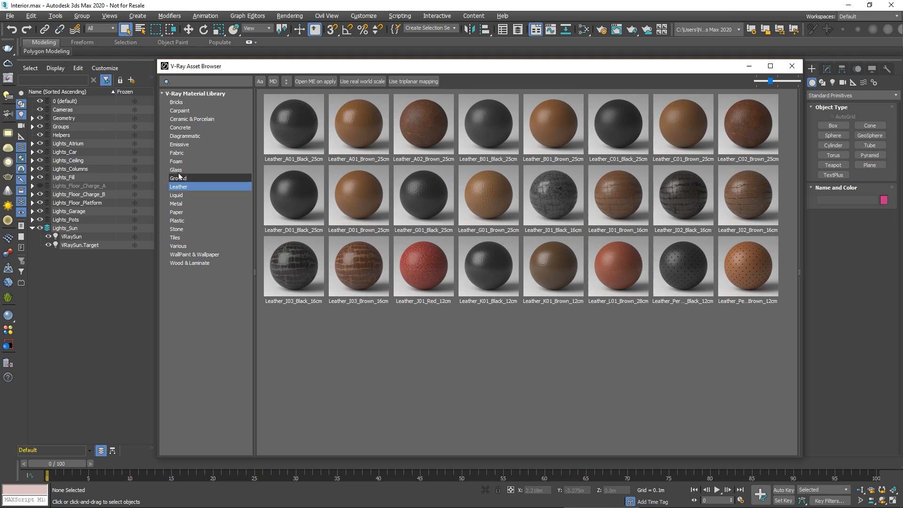
click(178, 155)
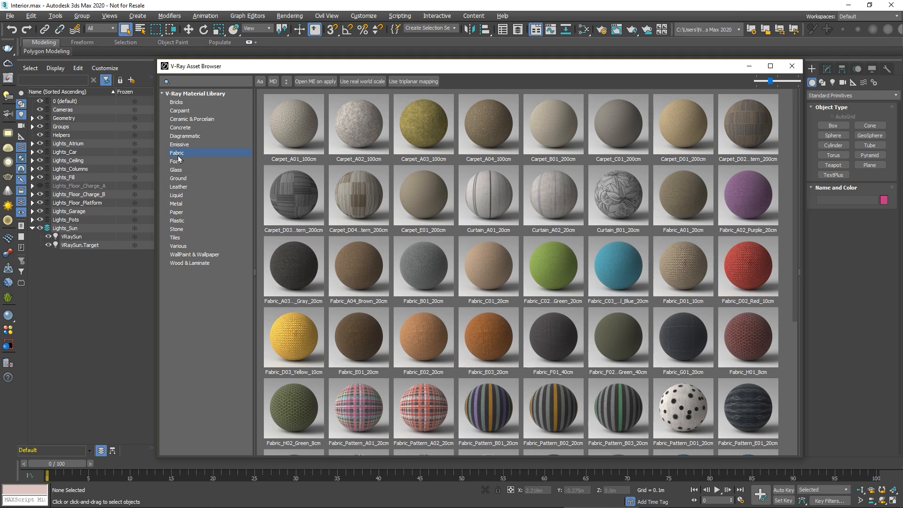
click(178, 162)
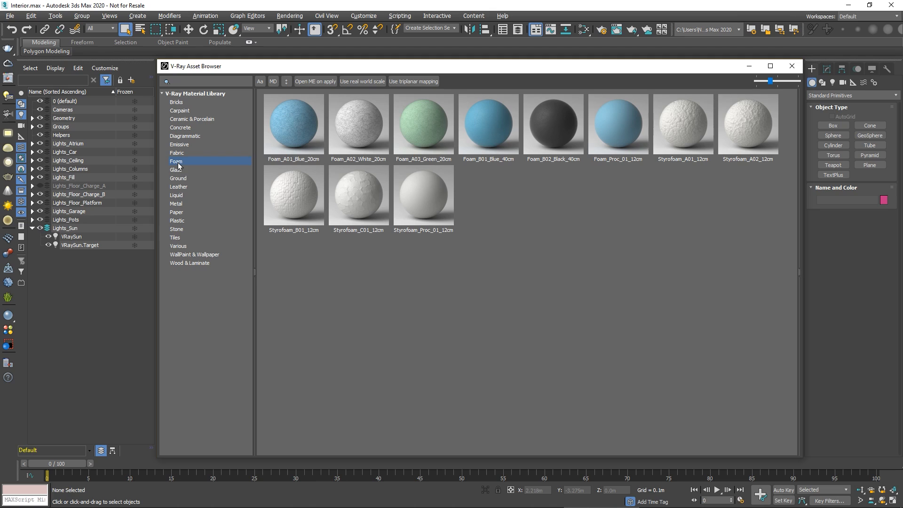
click(179, 146)
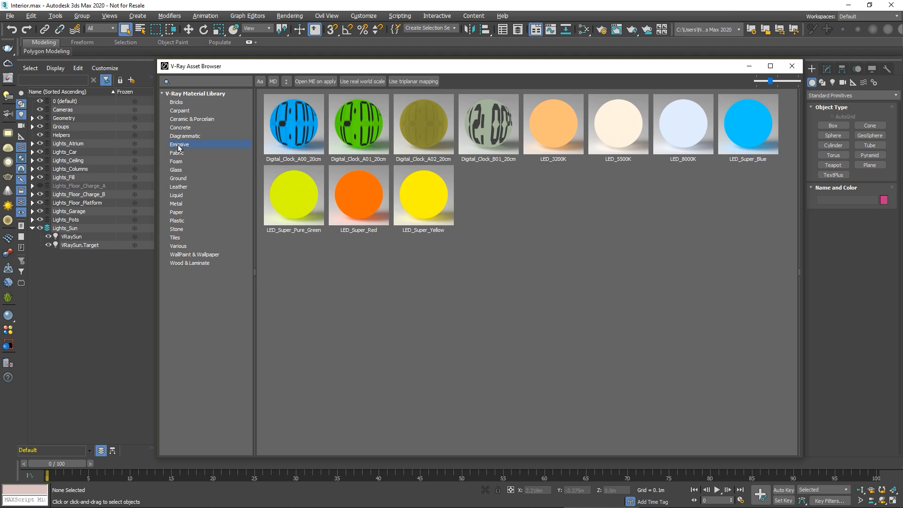
click(178, 138)
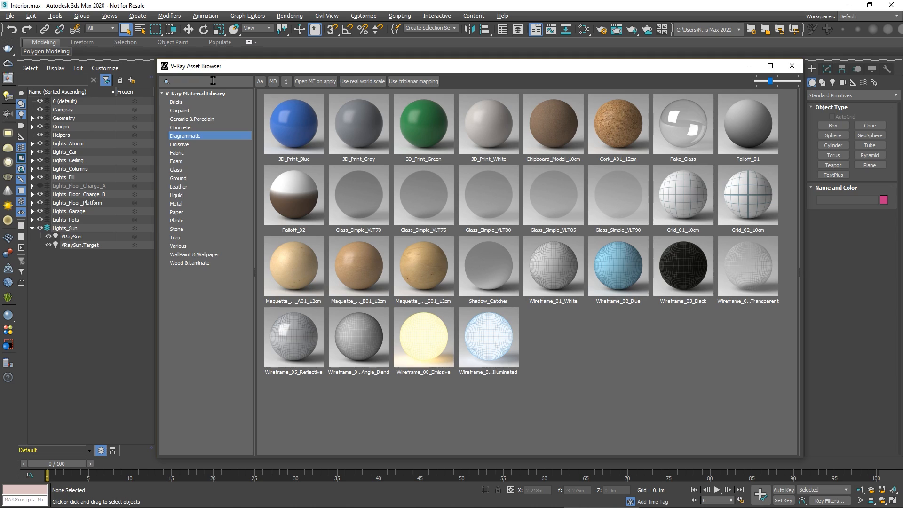
click(791, 66)
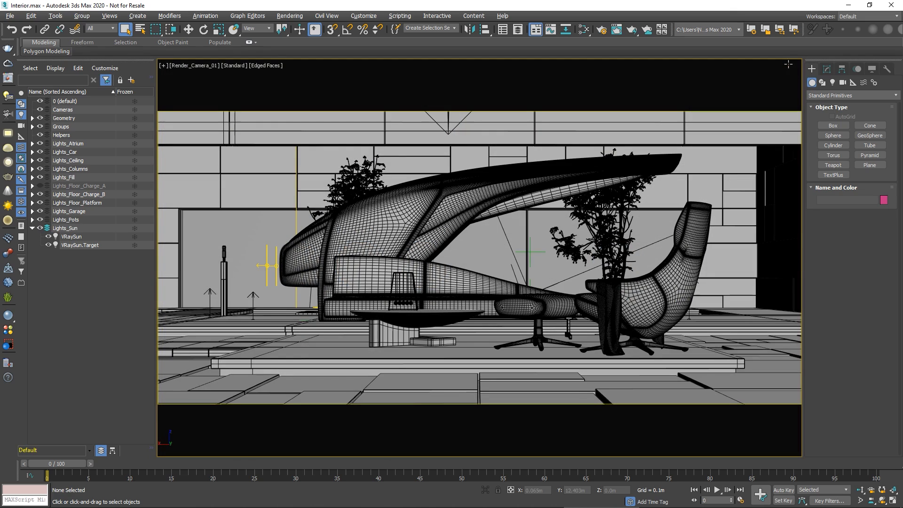
Select the Upholstery group and preview the Leather_A01_Black_25cm material from the V-Ray material library.
click(473, 276)
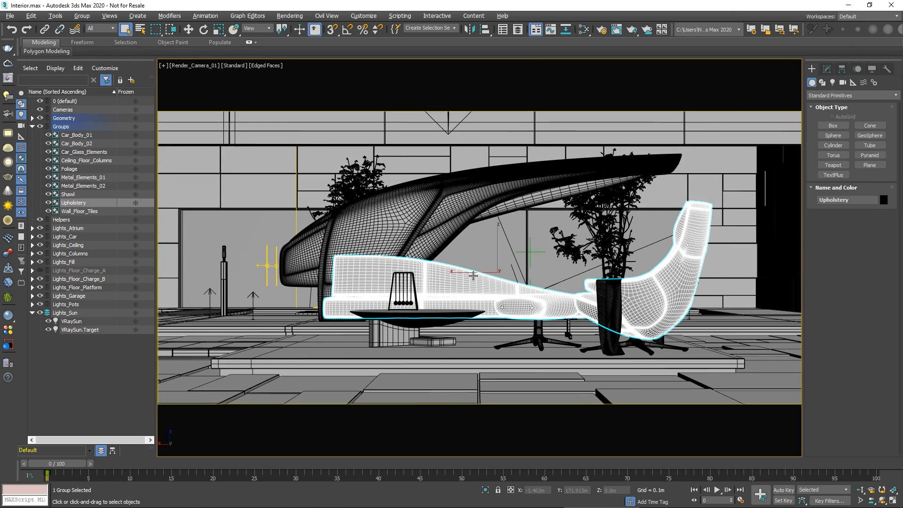
click(11, 332)
click(179, 187)
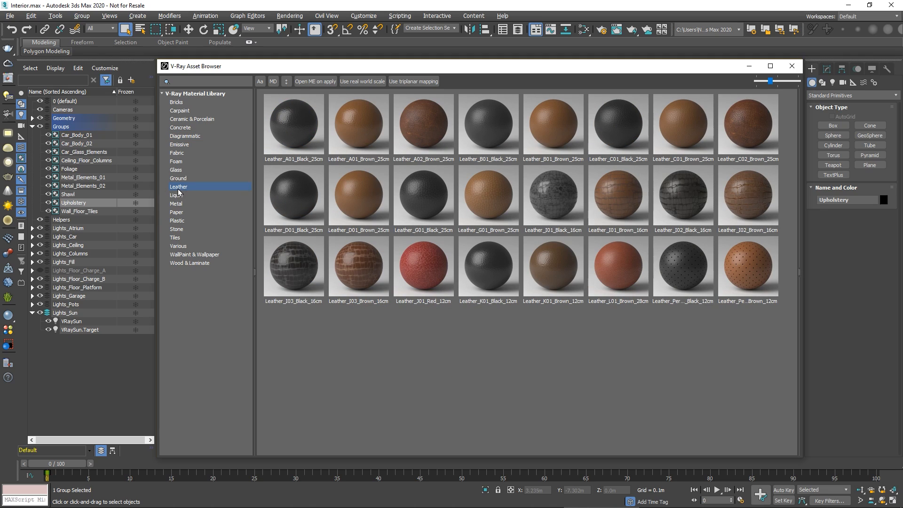
click(295, 128)
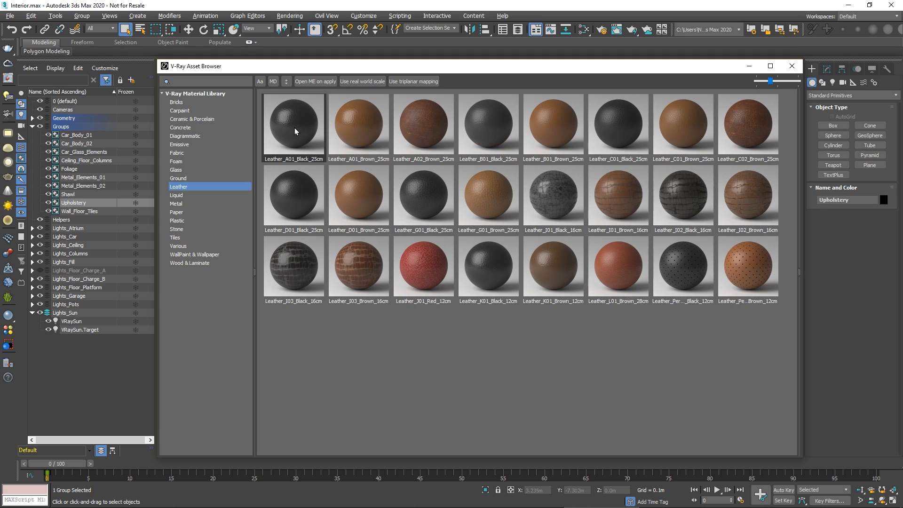
right_click(295, 130)
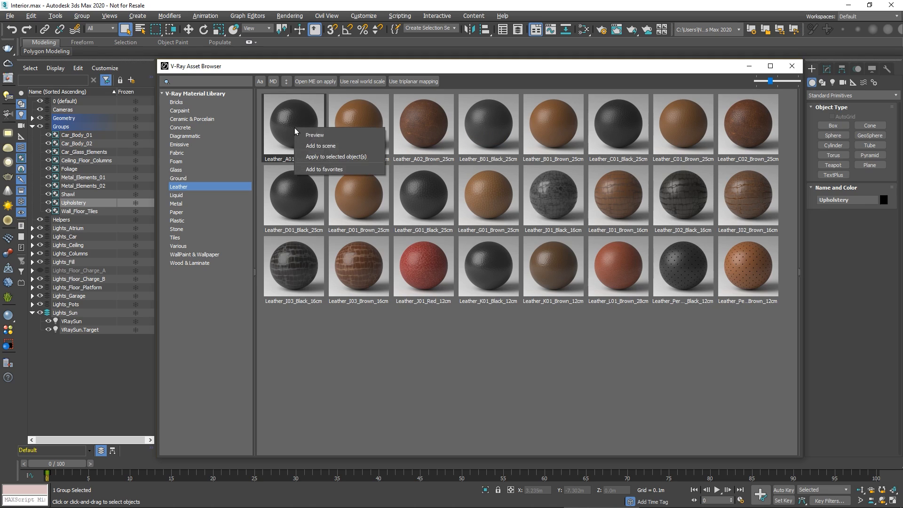
click(303, 132)
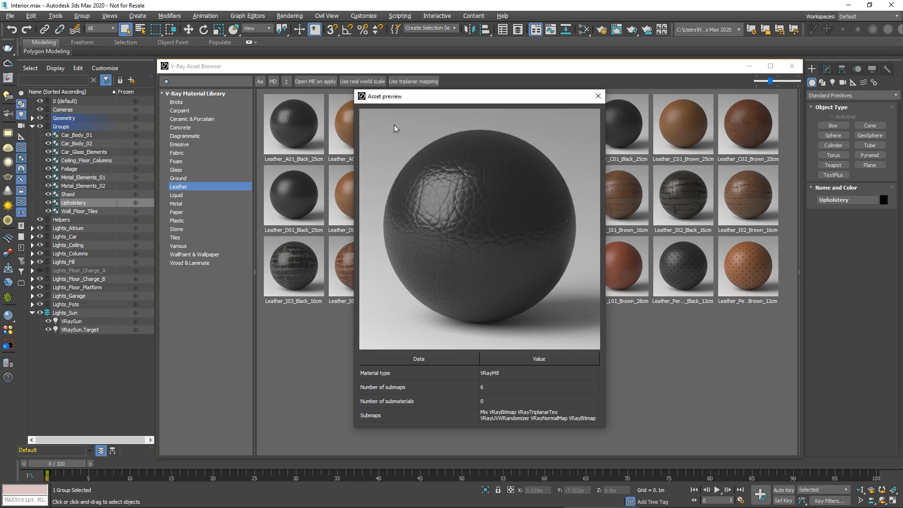
click(598, 96)
Add Leather_A01_Black_25cm to the favorites, check it in the favorites list, and collapse that list.
right_click(303, 118)
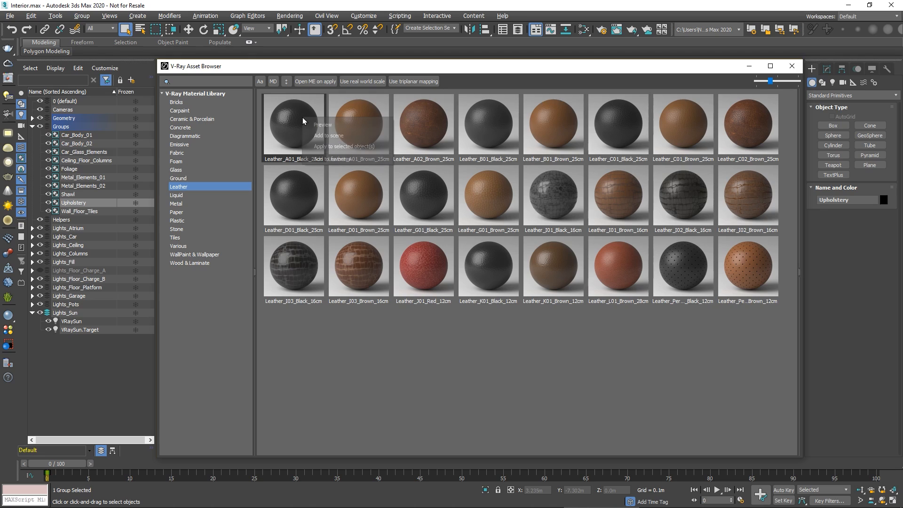
click(318, 161)
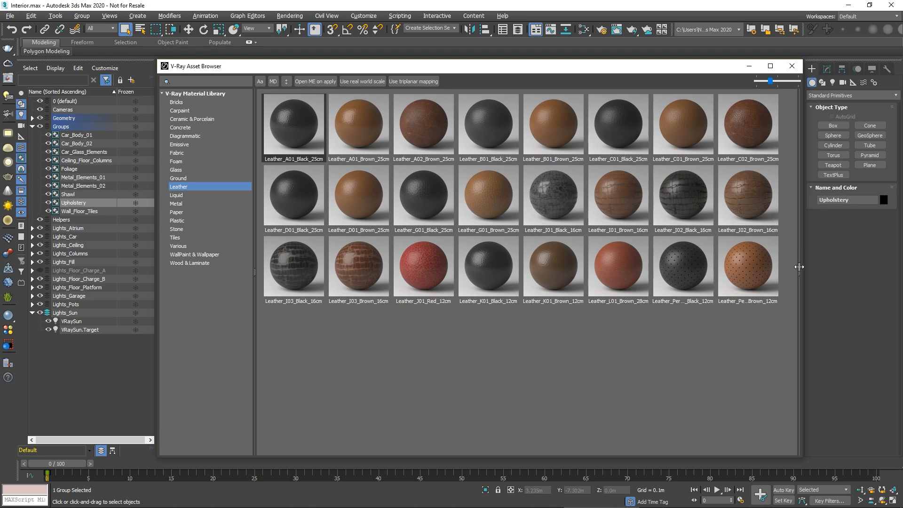
drag(799, 267, 740, 267)
click(741, 106)
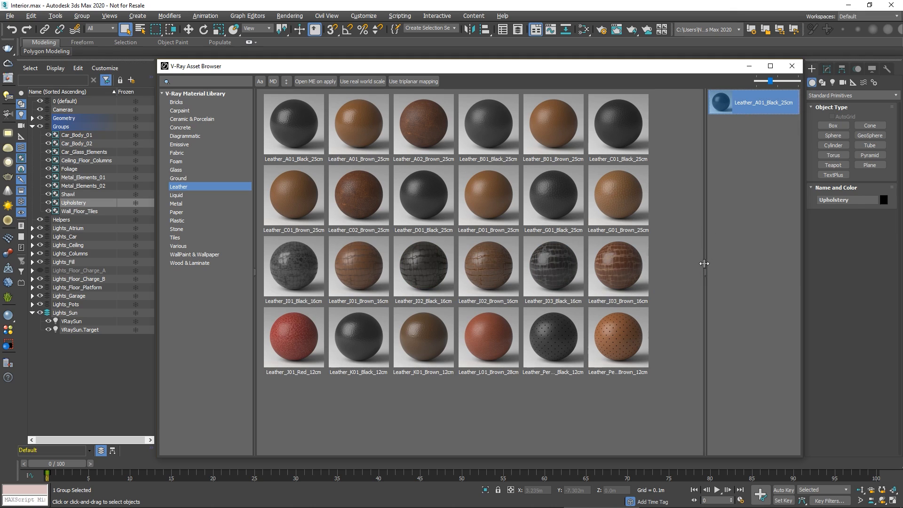
drag(704, 265, 766, 272)
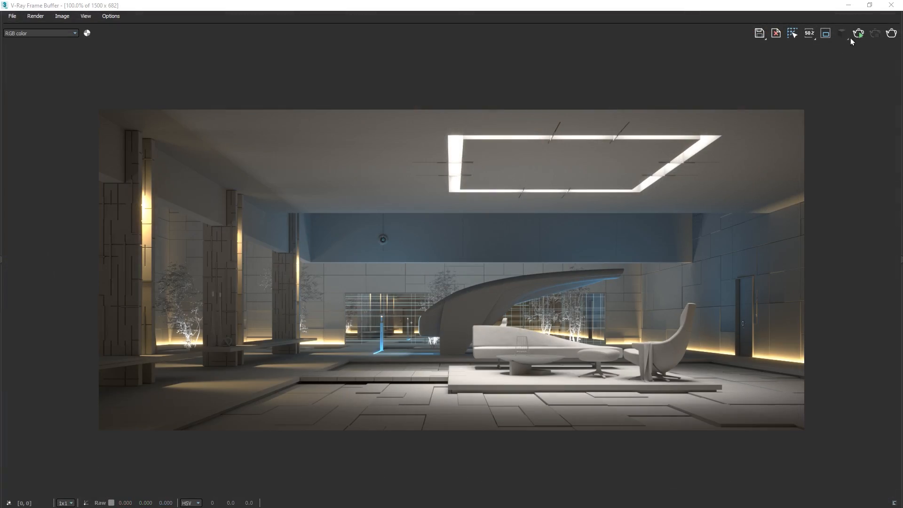
Start interactive rendering, apply Leather_A01_Black_25cm to the selected Upholstery group, and close the asset browser.
click(859, 33)
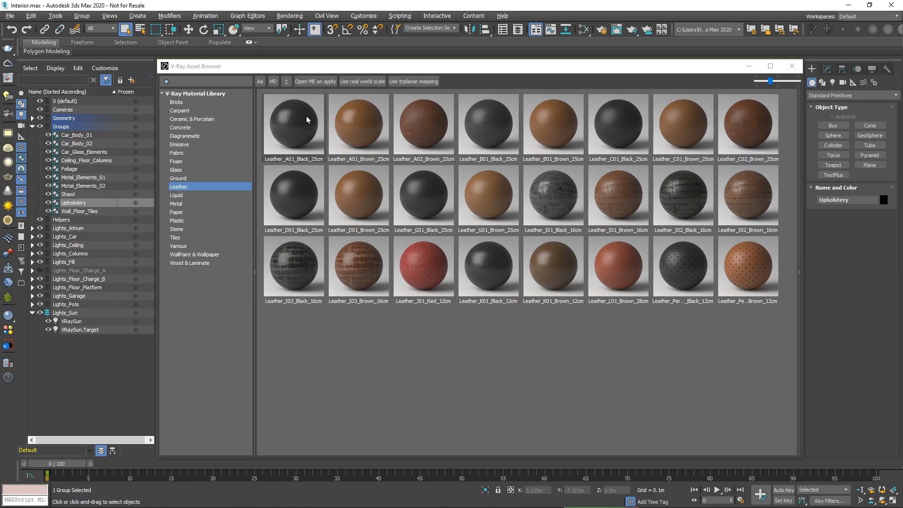
right_click(306, 116)
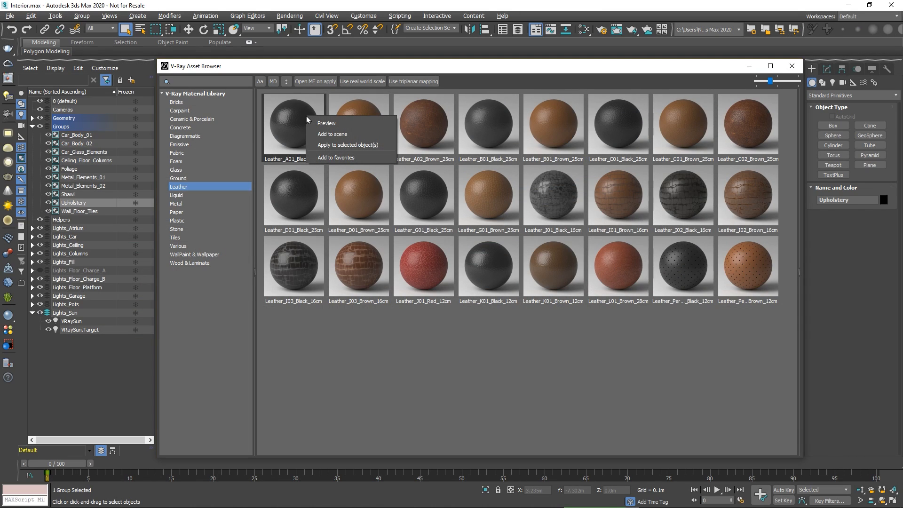
click(319, 146)
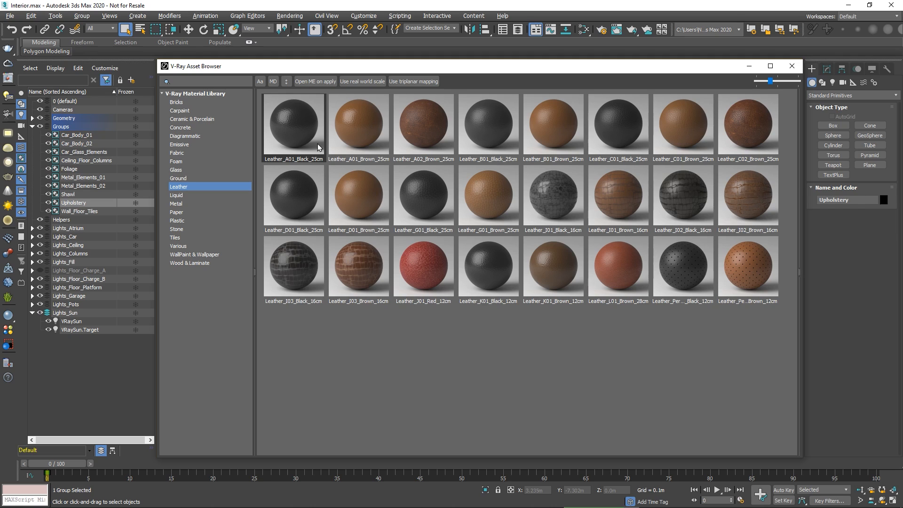
click(792, 66)
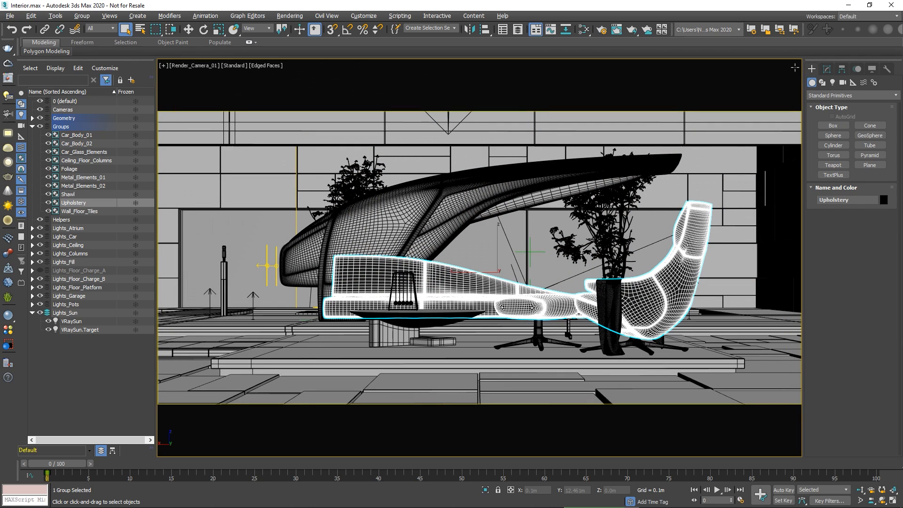
Apply the Titanium material from the library's Metal category to the Metal_Elements_01 group.
click(394, 334)
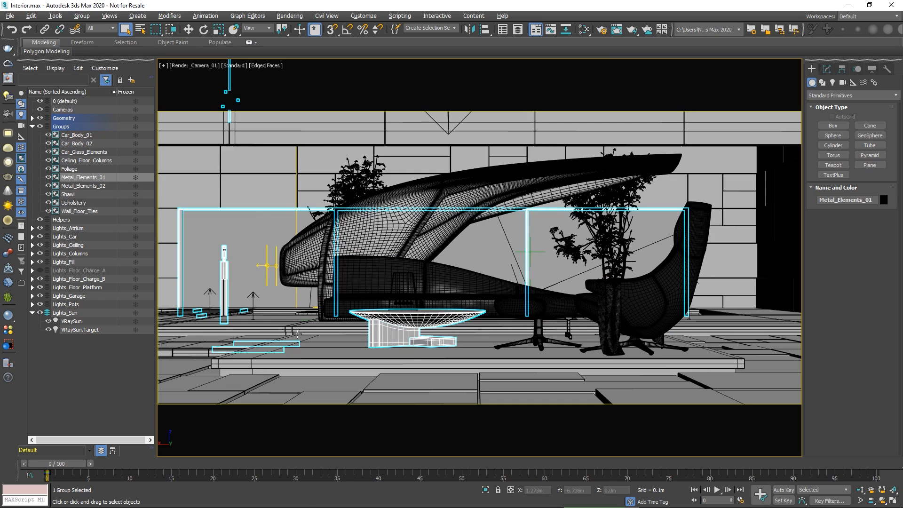
click(8, 330)
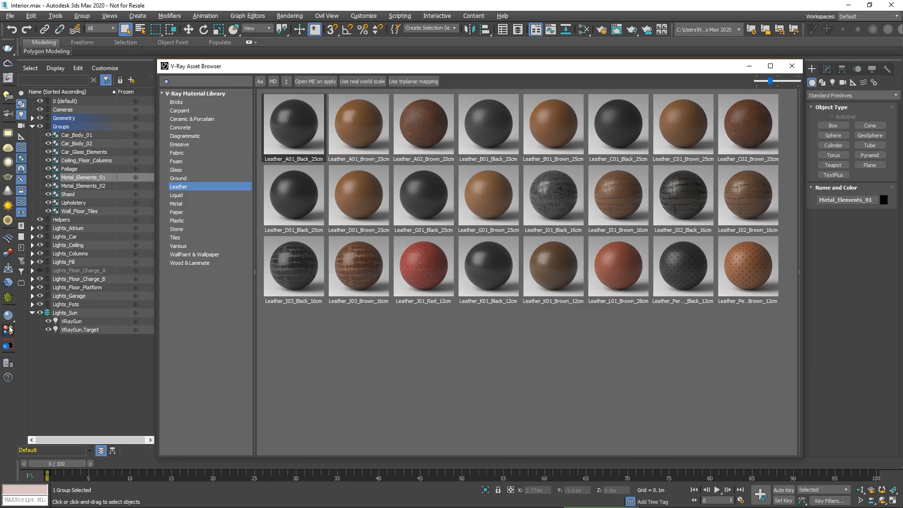
click(177, 204)
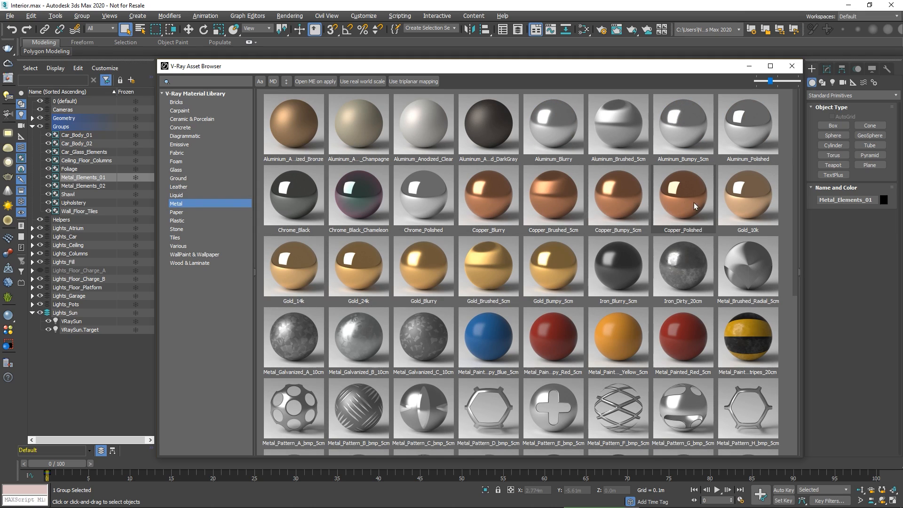
drag(795, 177, 819, 341)
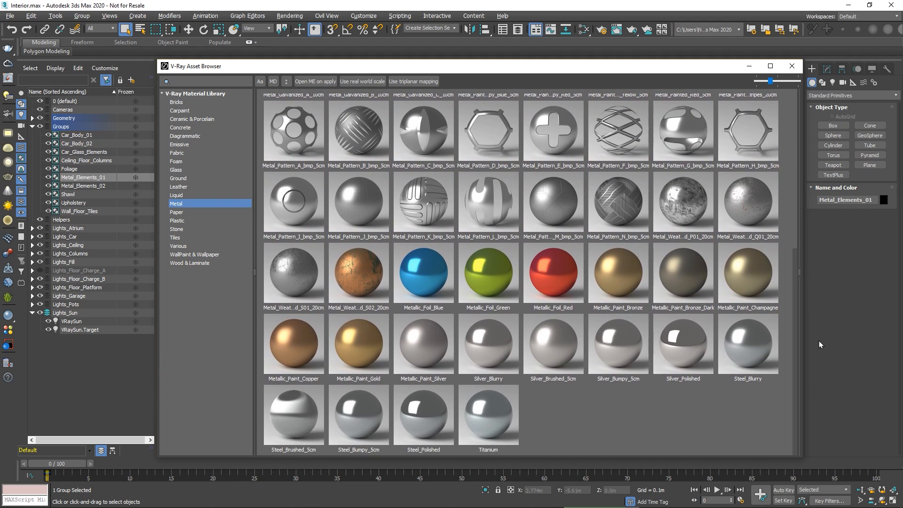
click(512, 421)
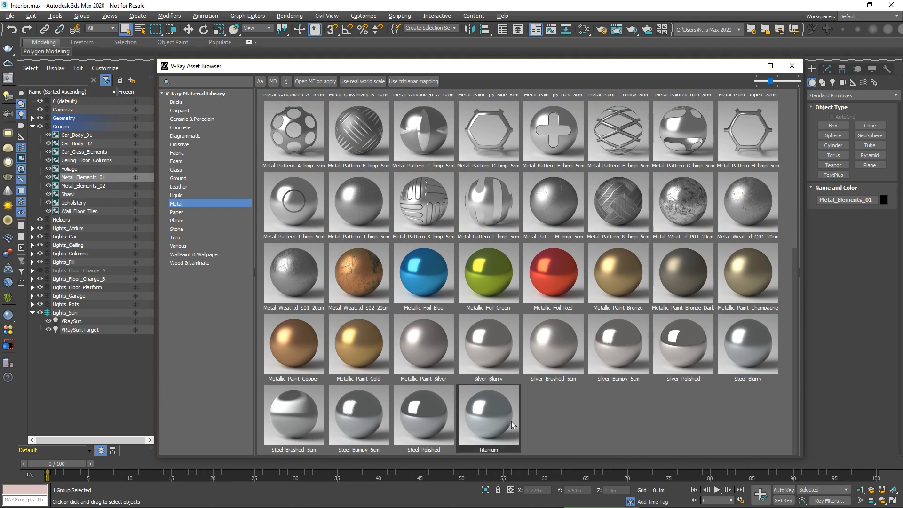
right_click(512, 422)
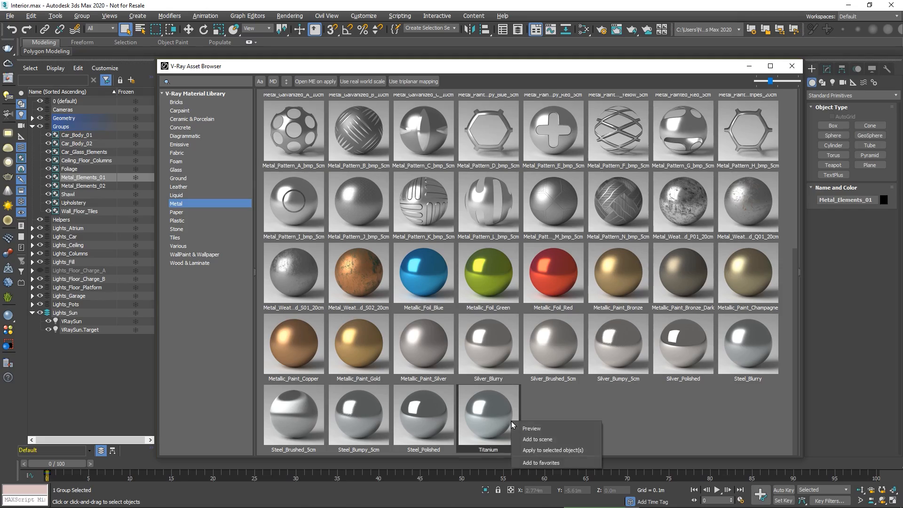
click(528, 450)
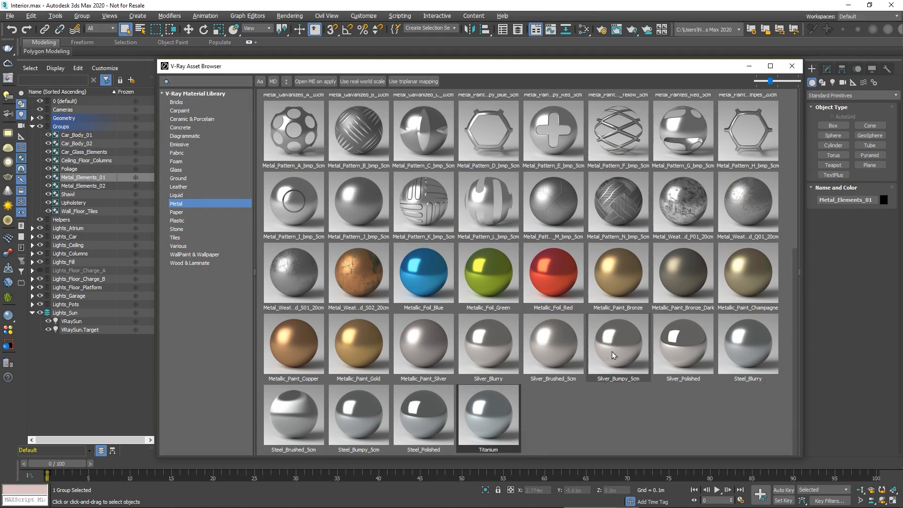
Select the Ceiling_Floor_Columns group and apply Concrete_Flooring_I01_2m from the material library's Concrete category to it.
click(792, 67)
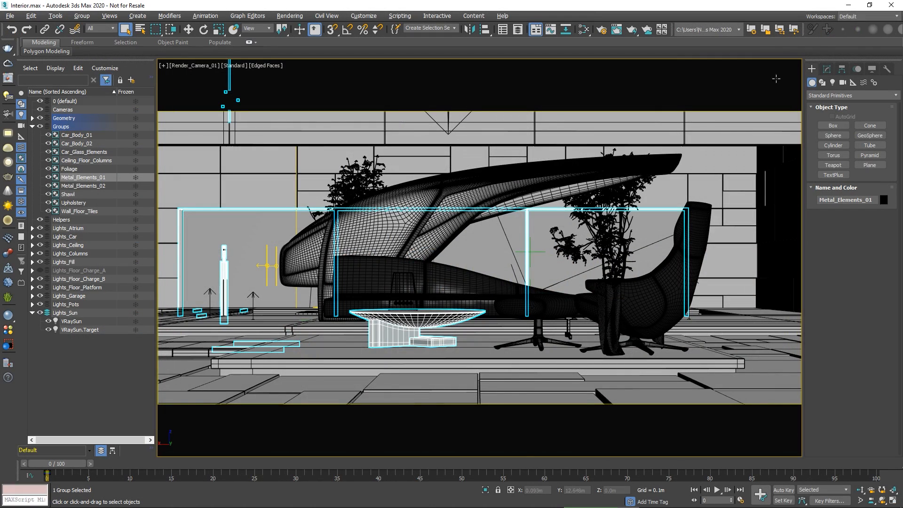
click(473, 355)
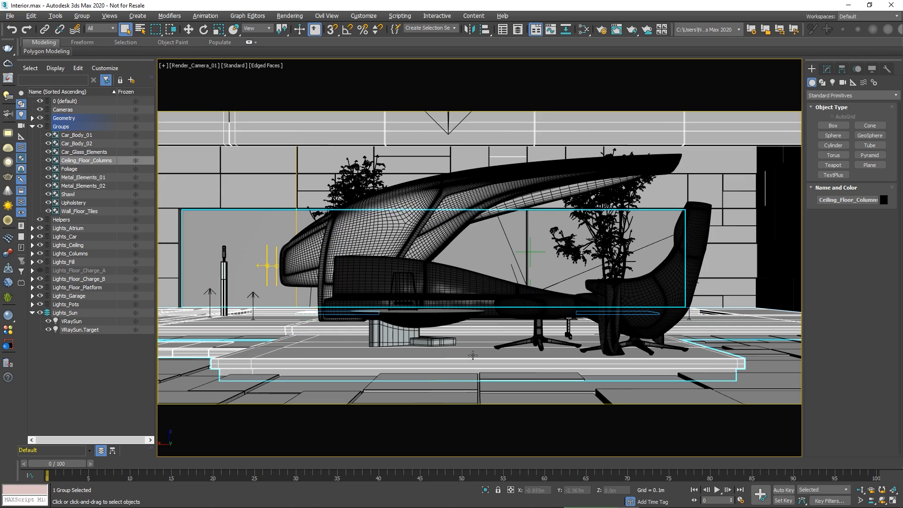
click(14, 333)
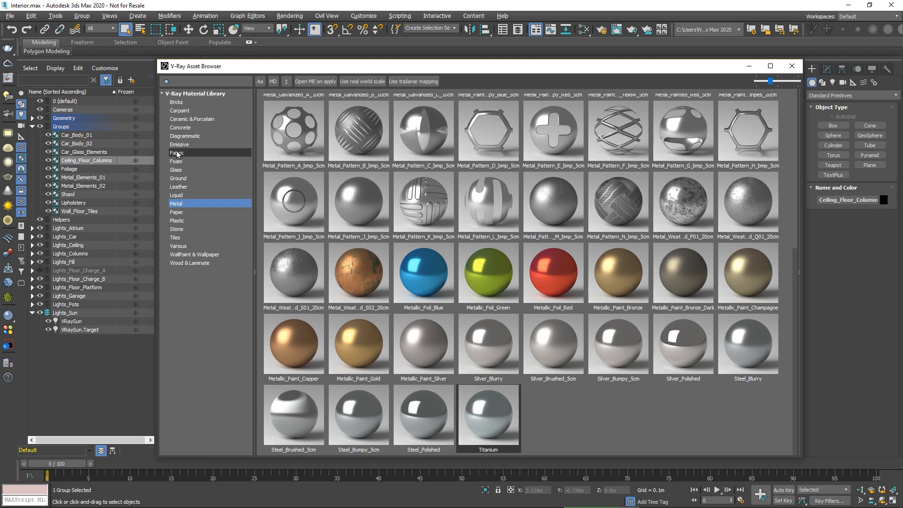
click(181, 128)
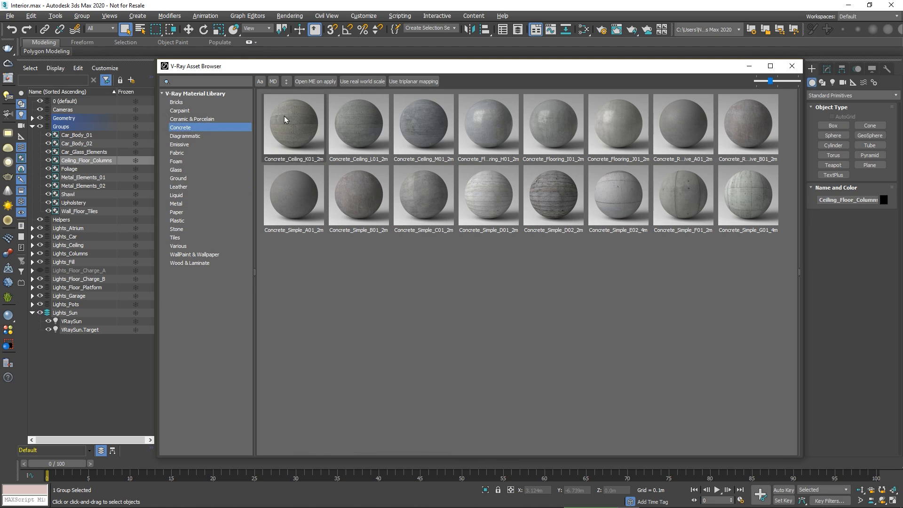
click(540, 113)
right_click(540, 111)
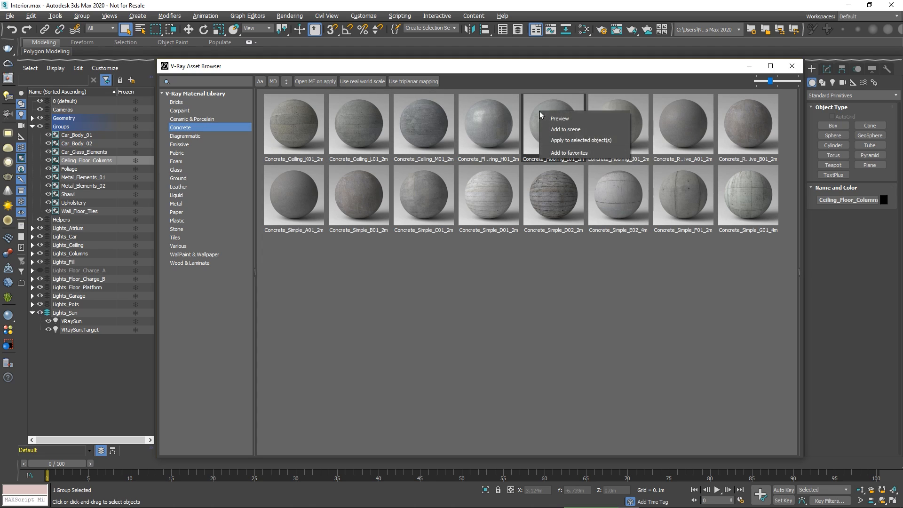
click(546, 139)
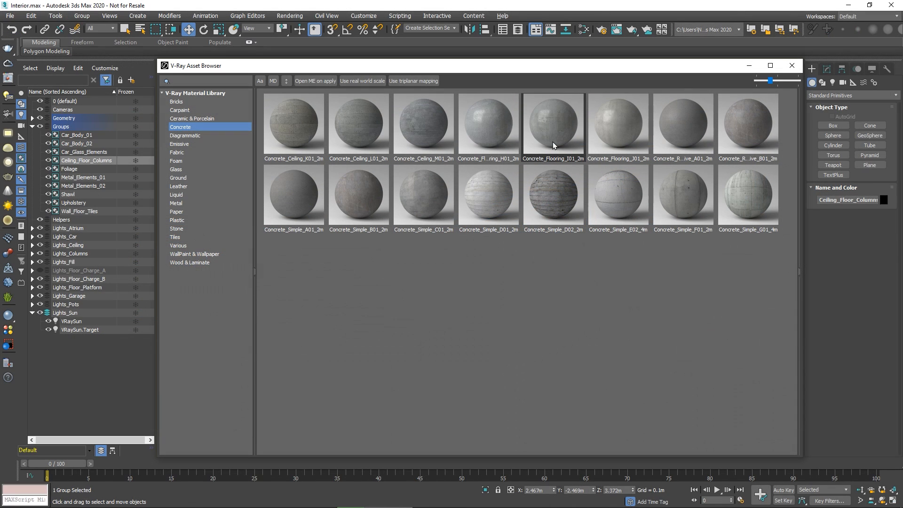
click(793, 65)
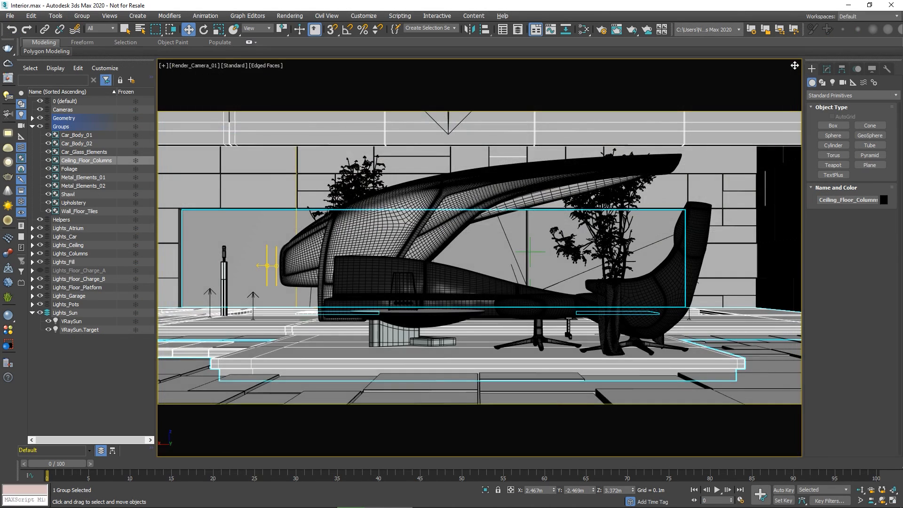
Apply Granite_A_80cm from the Stone category to the Wall_Floor_Tiles group, with the material editor set to open on apply.
click(478, 156)
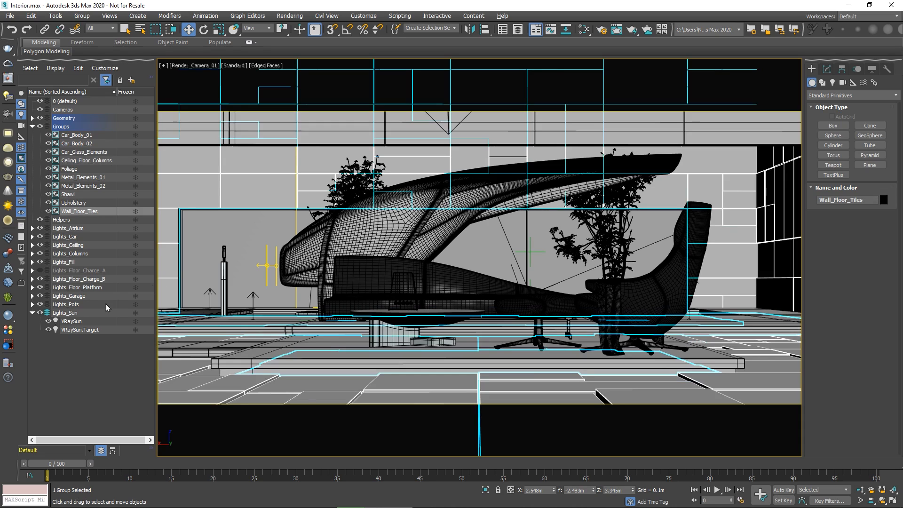
click(9, 331)
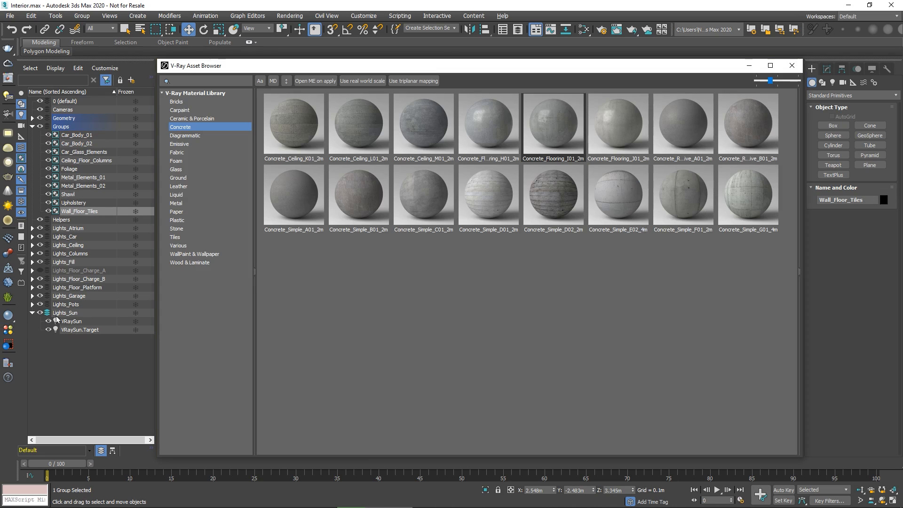
click(176, 229)
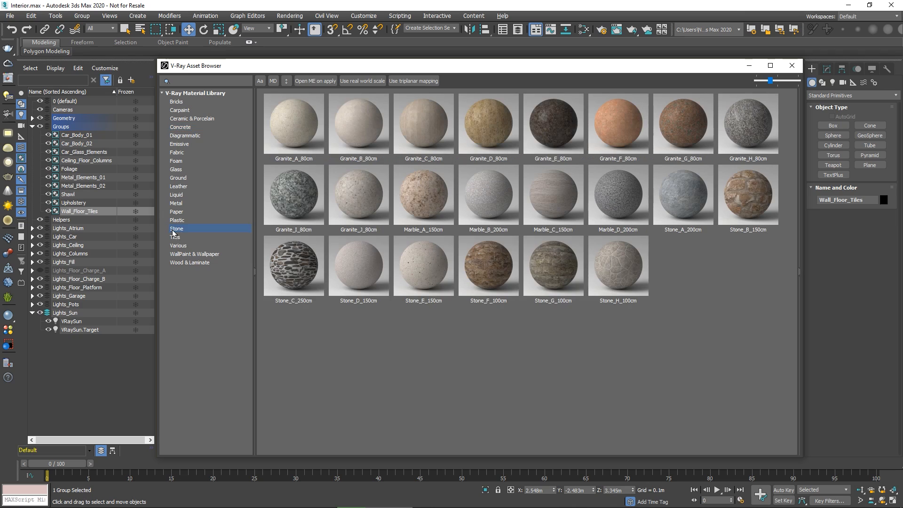
click(289, 120)
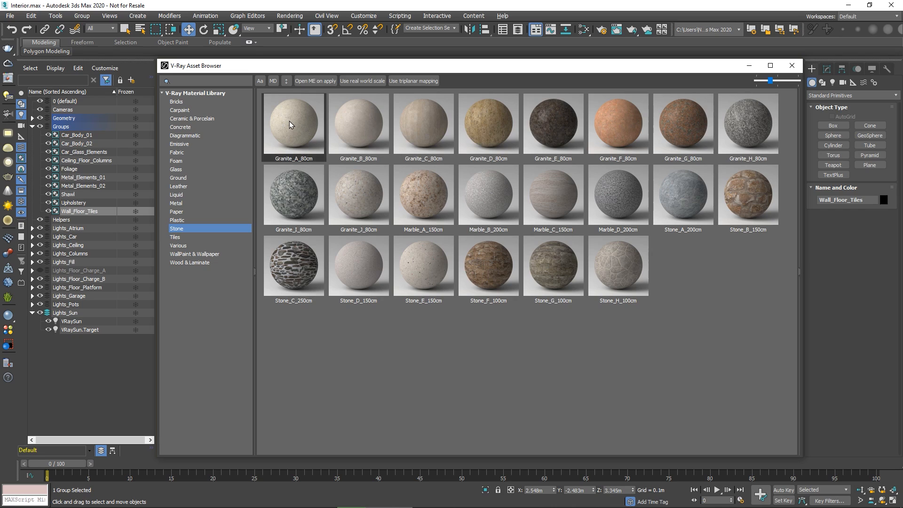
click(312, 81)
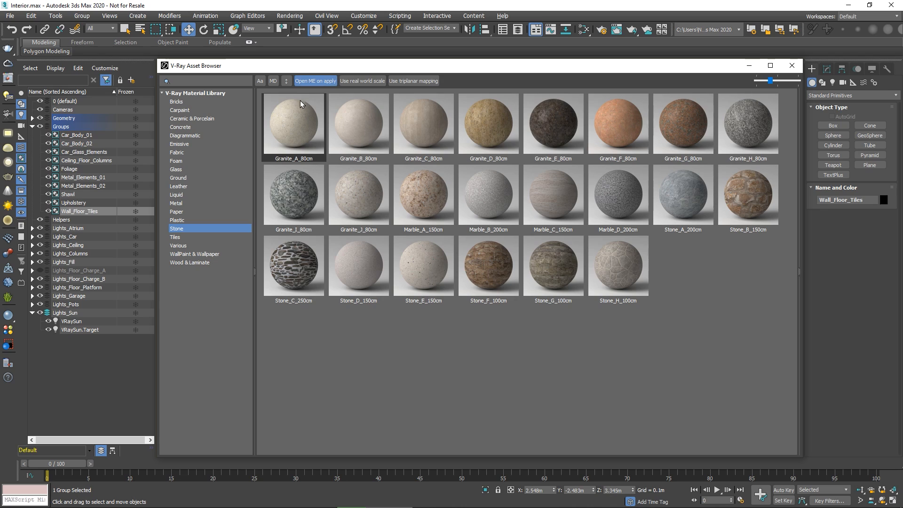
right_click(290, 112)
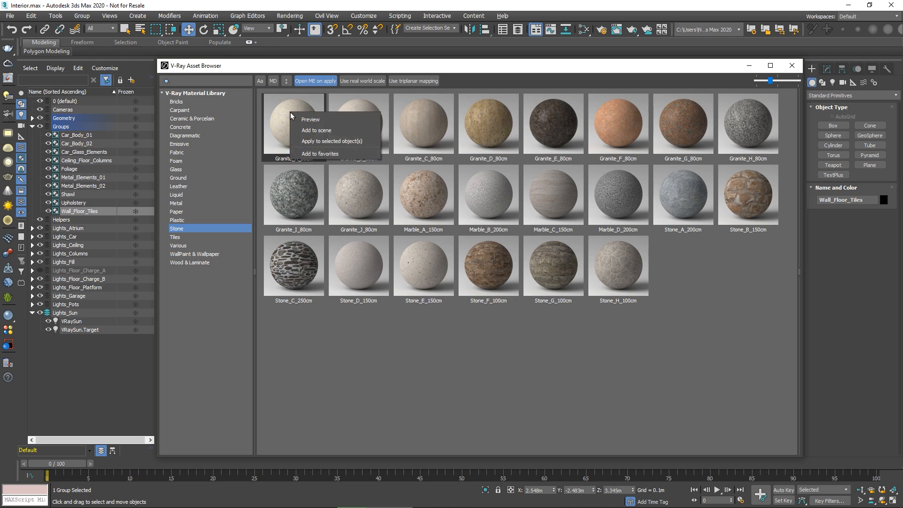
click(301, 142)
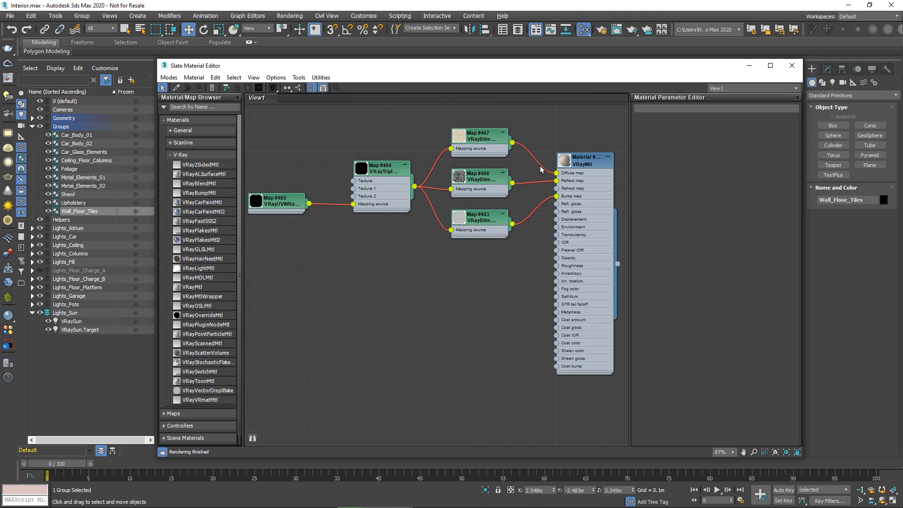
Rename the granite VRayMtl as Granite_A_Mtl.
double_click(578, 163)
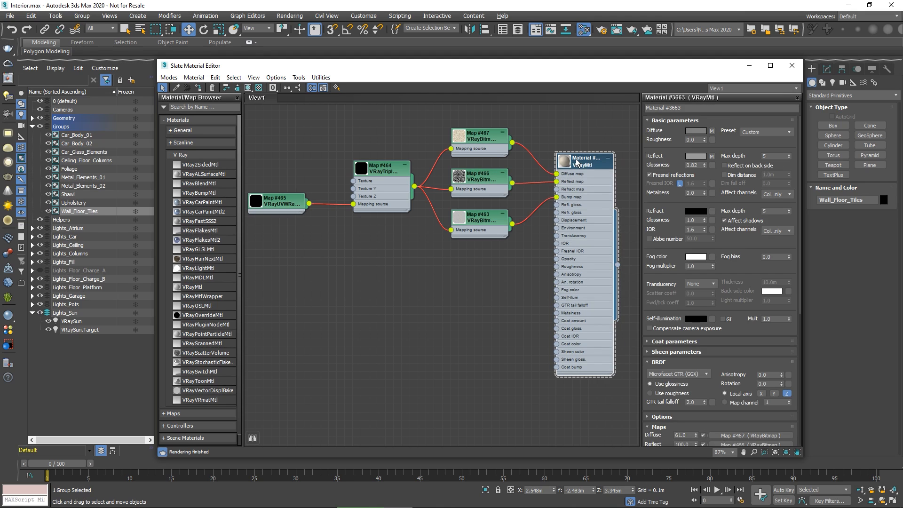
click(643, 109)
text(Gra)
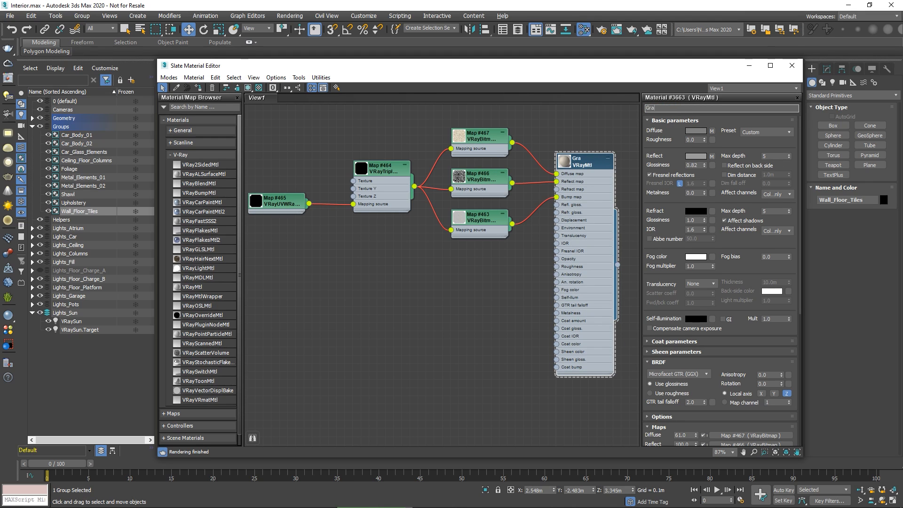
text(nite_A_Mtl)
key(Return)
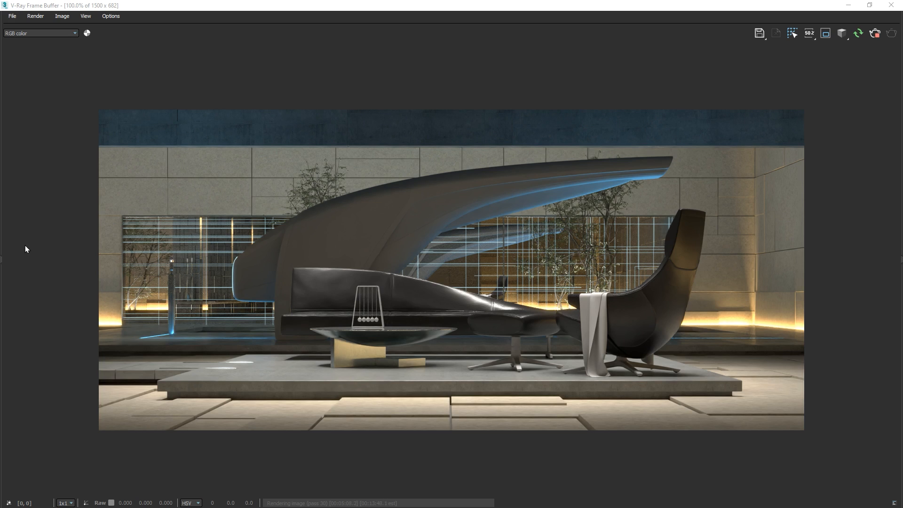
Save the current interactive render to the frame buffer history and collapse the history.
click(1, 259)
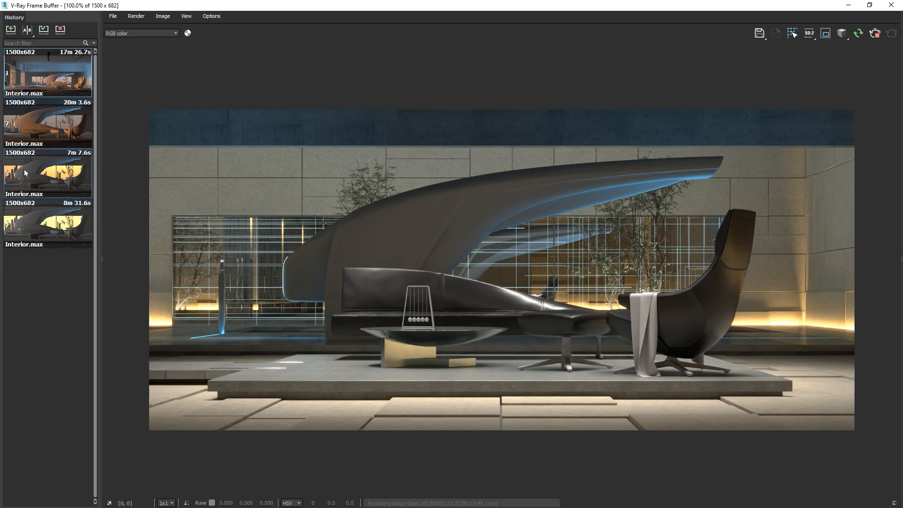
click(13, 32)
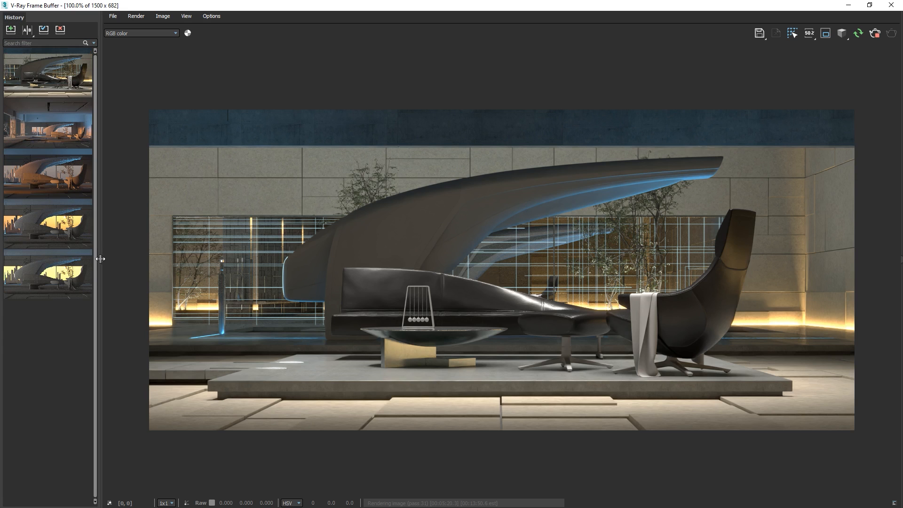
click(100, 259)
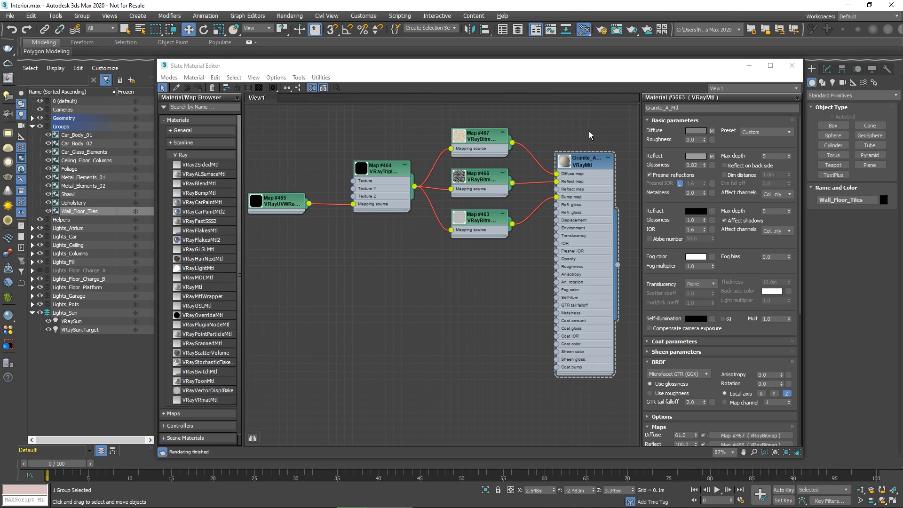
Show the parameters of the Granite_A_MultiSubTex map and review its ID source options.
scroll(589, 131, down, 2)
middle_drag(589, 130, 558, 299)
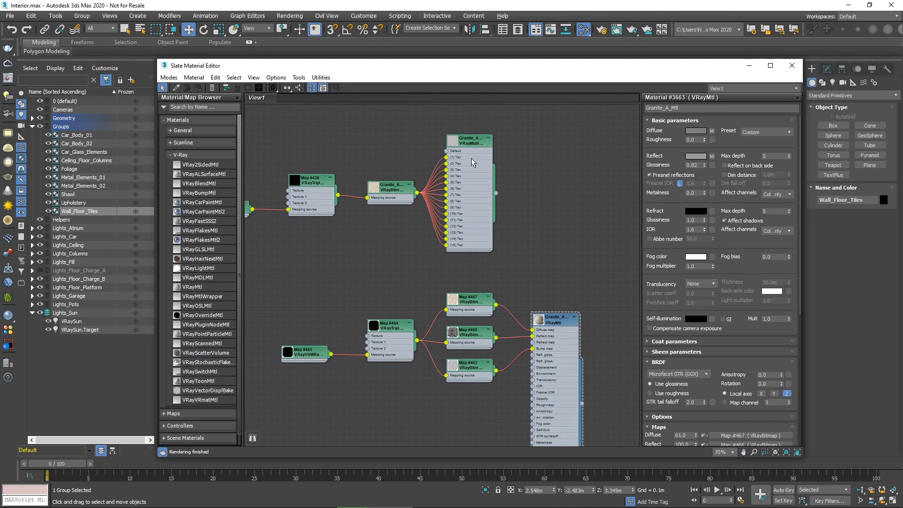
double_click(468, 141)
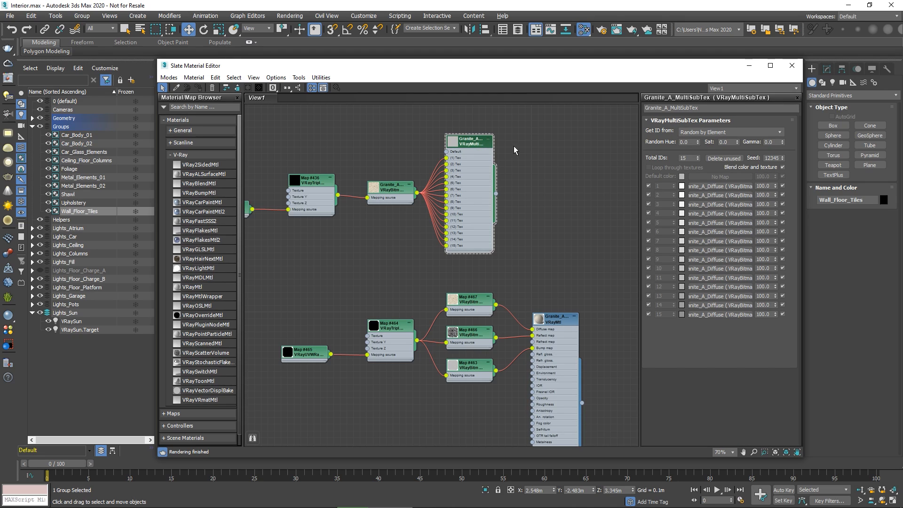
click(692, 133)
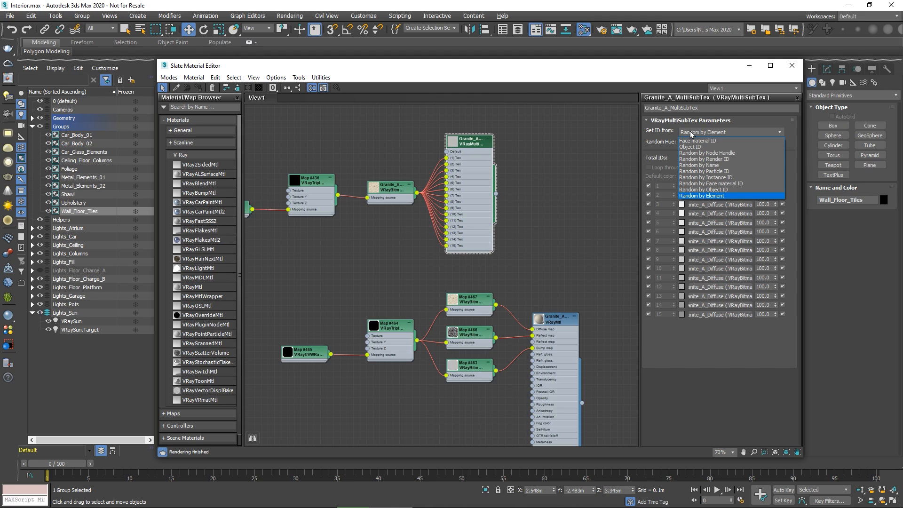
click(664, 134)
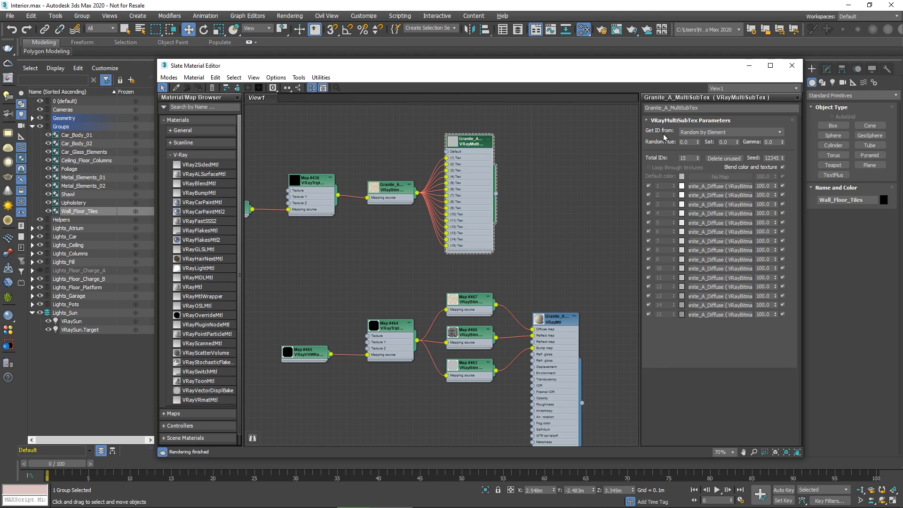
Set the MultiSubTex map's Random Hue to 50 and connect the map to the Diffuse map input of Granite_A_Mtl.
double_click(690, 143)
key(Return)
drag(496, 193, 533, 331)
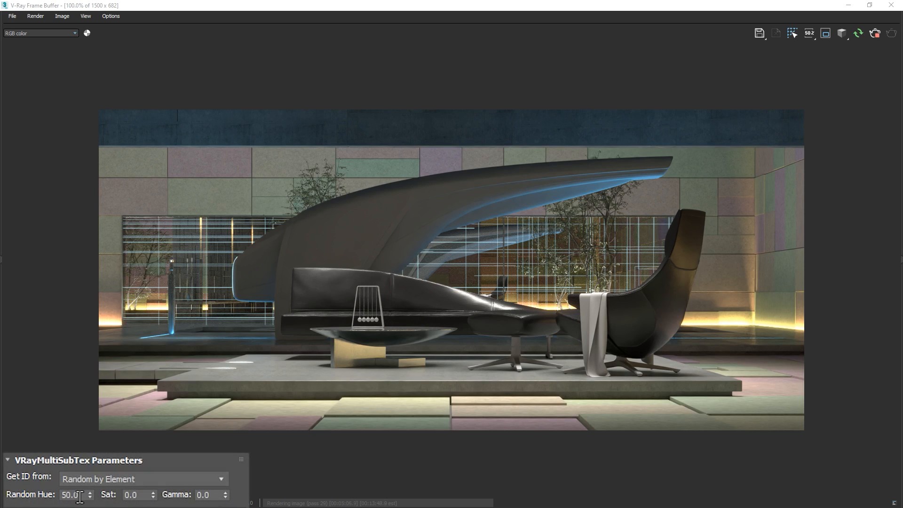
Set the MultiSubTex map's Random Hue to 10 and its random saturation to 100.
drag(79, 496, 60, 498)
text(10)
key(Return)
click(144, 495)
text(100)
key(Return)
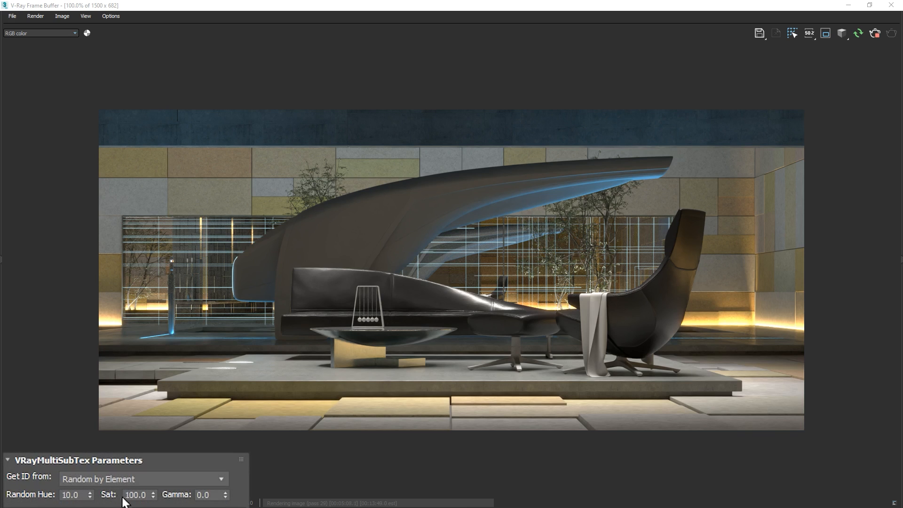
Reduce the MultiSubTex map's random saturation to 20.
click(147, 496)
drag(147, 496, 126, 496)
text(30)
key(Return)
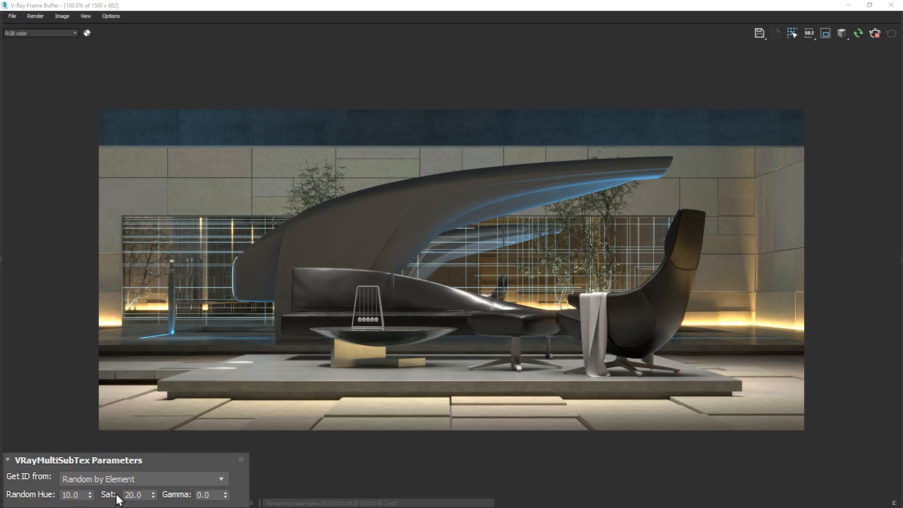
Set the MultiSubTex map's random gamma to 50.
click(213, 494)
double_click(213, 495)
text(50)
key(Return)
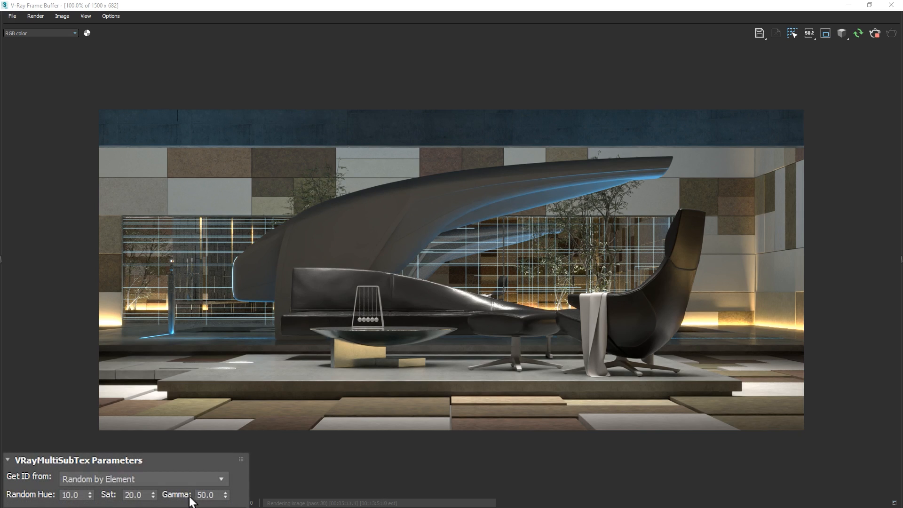
Lower the MultiSubTex map's random gamma to 10.
drag(216, 497, 198, 497)
text(10)
key(Return)
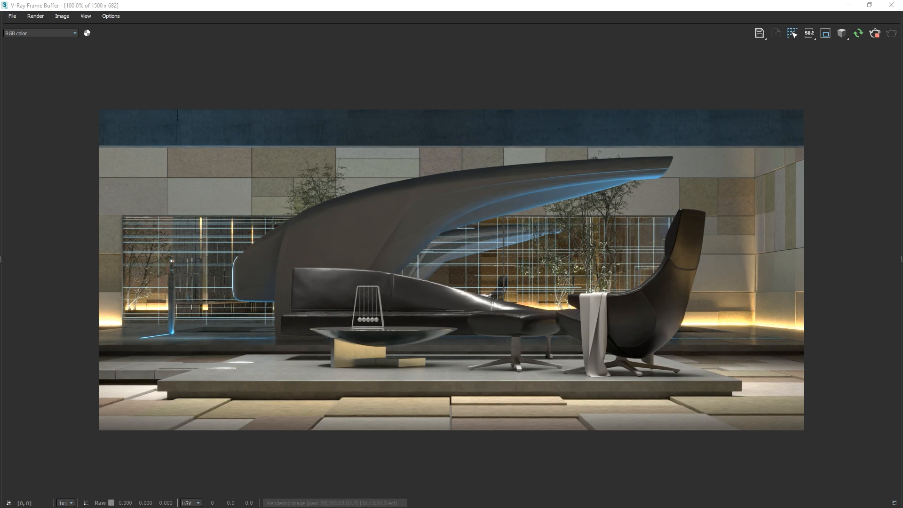
Stop the interactive rendering and save the image with the varied tiles to the frame buffer history.
click(874, 33)
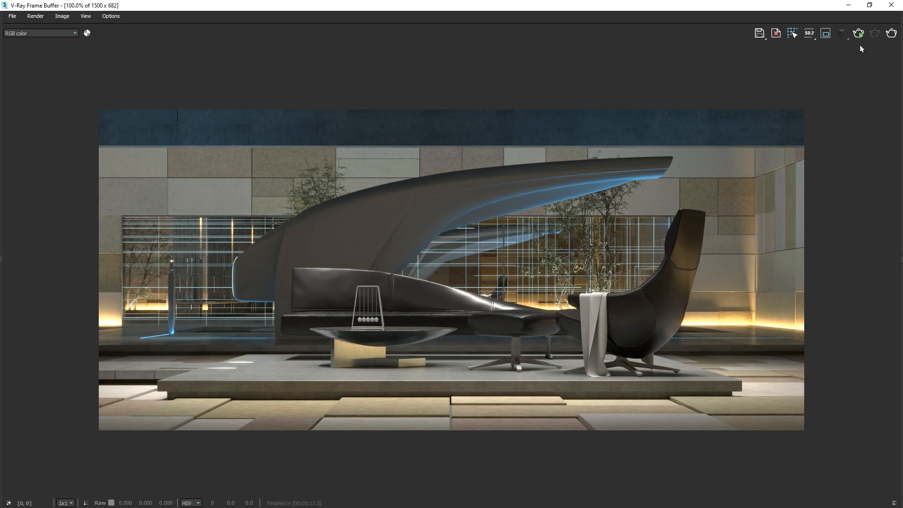
click(3, 259)
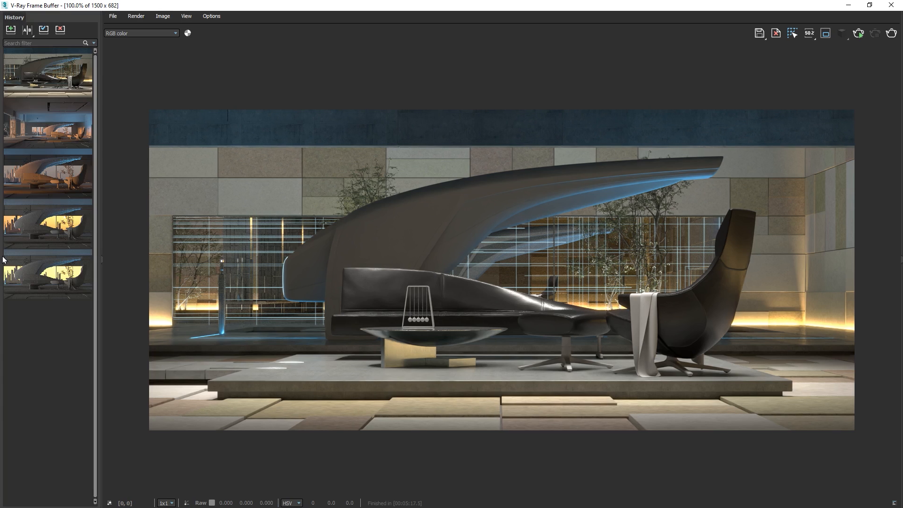
click(10, 30)
Compare the two newest history renders as A and B across the whole image, and end the comparison.
click(26, 30)
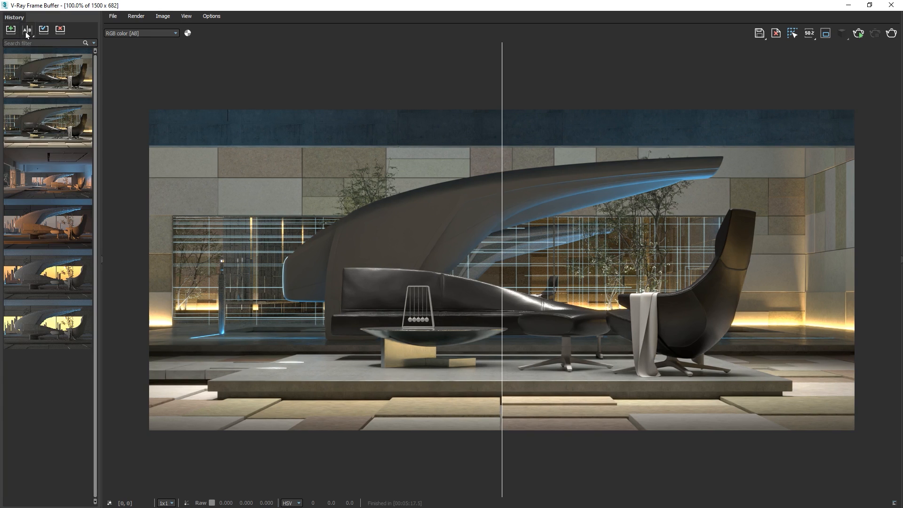
click(43, 106)
click(63, 121)
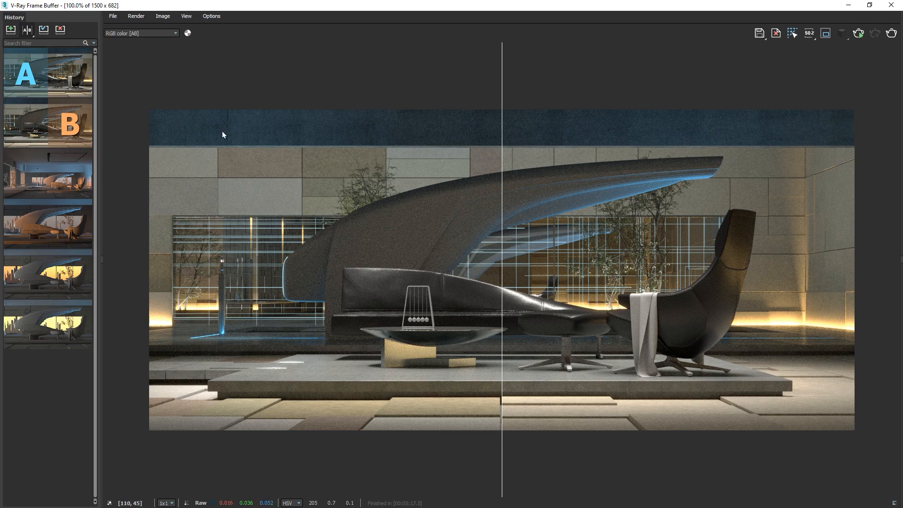
drag(501, 91, 858, 82)
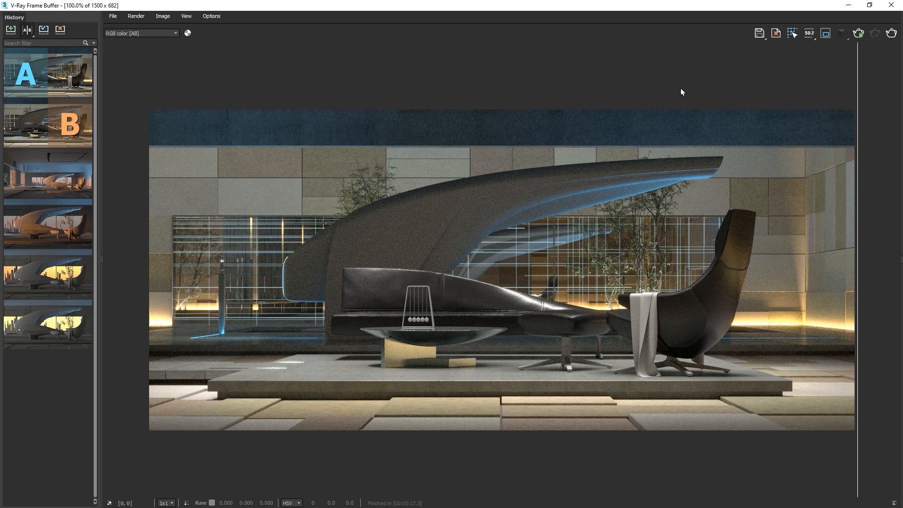
click(26, 34)
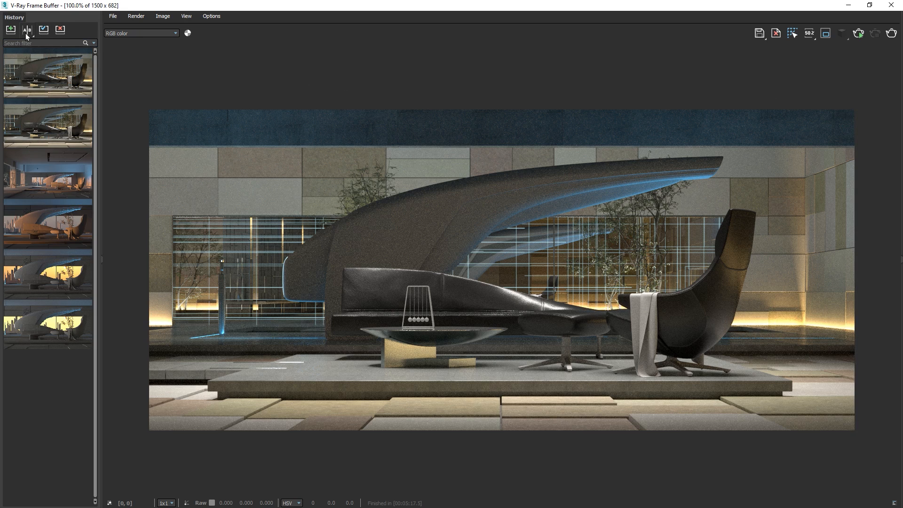
Close the material editor and switch the viewport to the Render_Camera_02 camera.
click(101, 245)
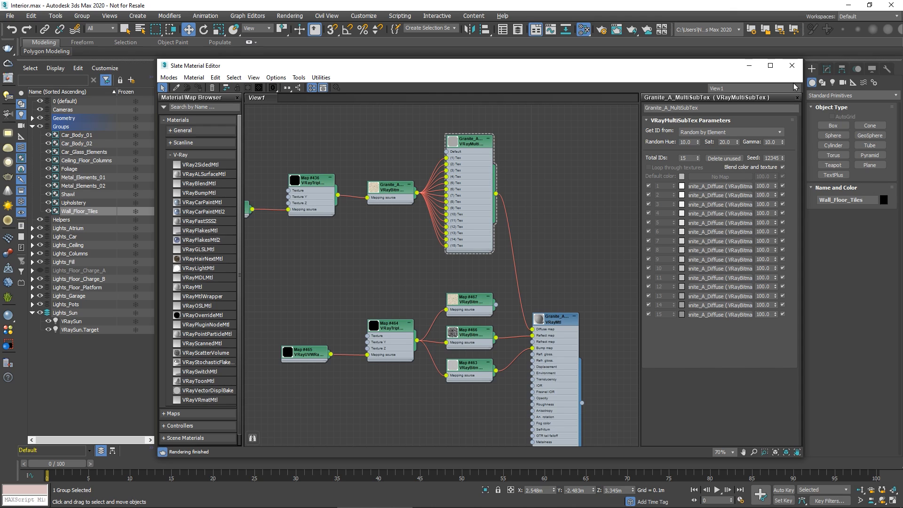
click(793, 66)
click(793, 67)
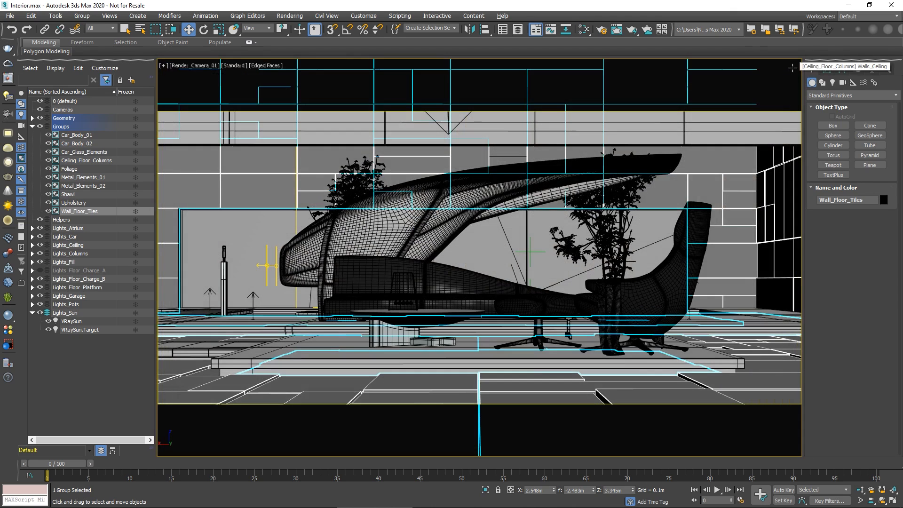
key(c)
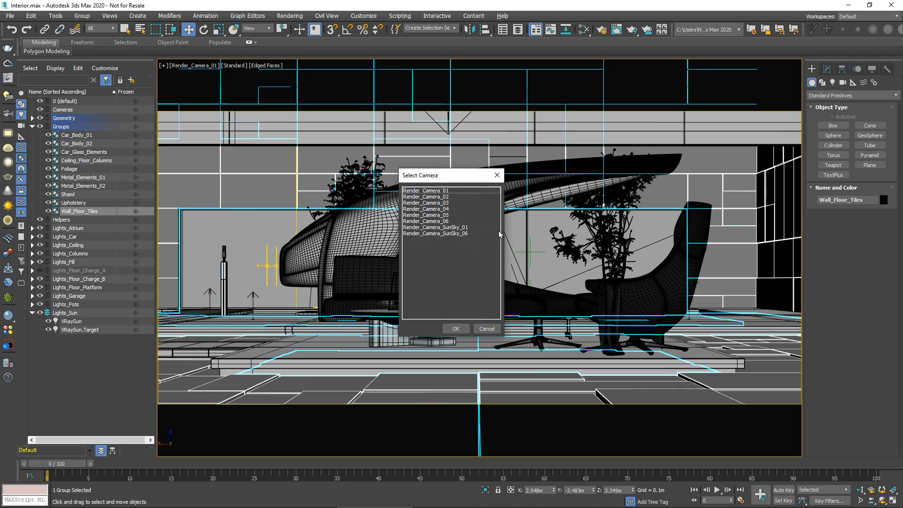
click(447, 197)
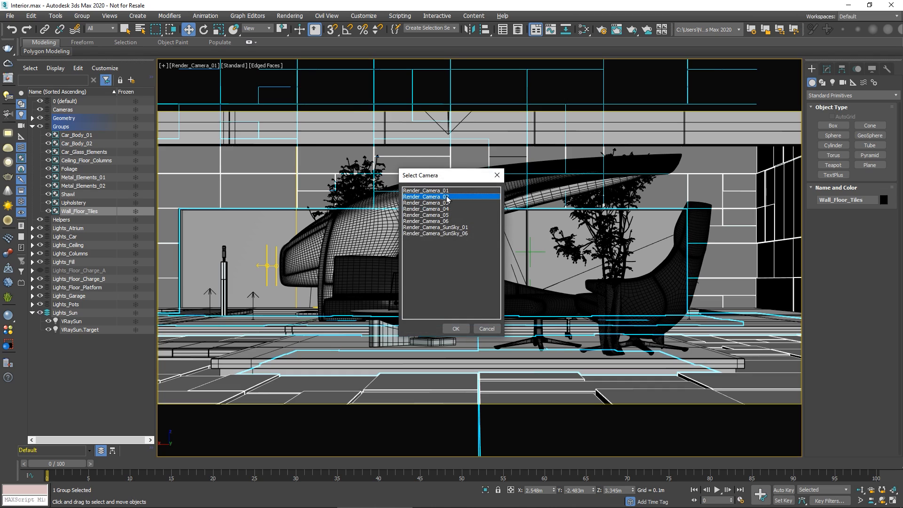
click(457, 328)
Select the concrete platform under the furniture and load its material into an empty area of the material editor view.
click(458, 328)
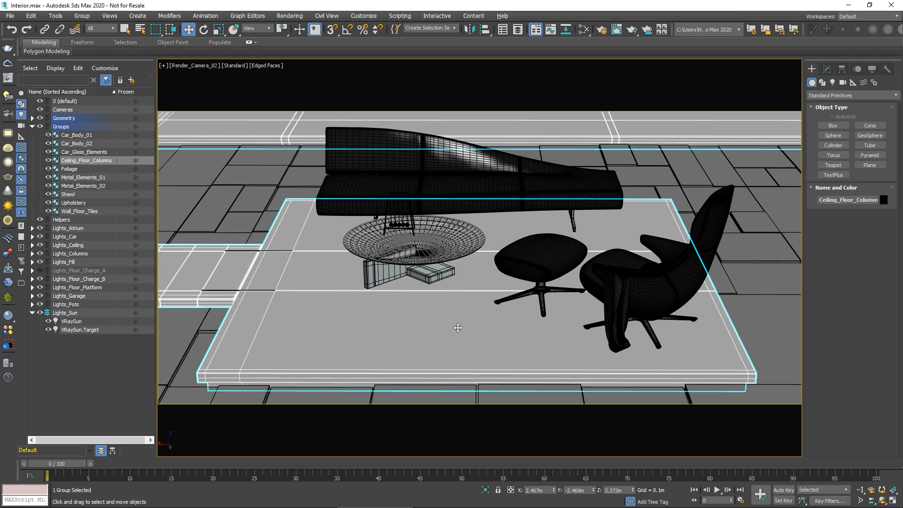
click(584, 30)
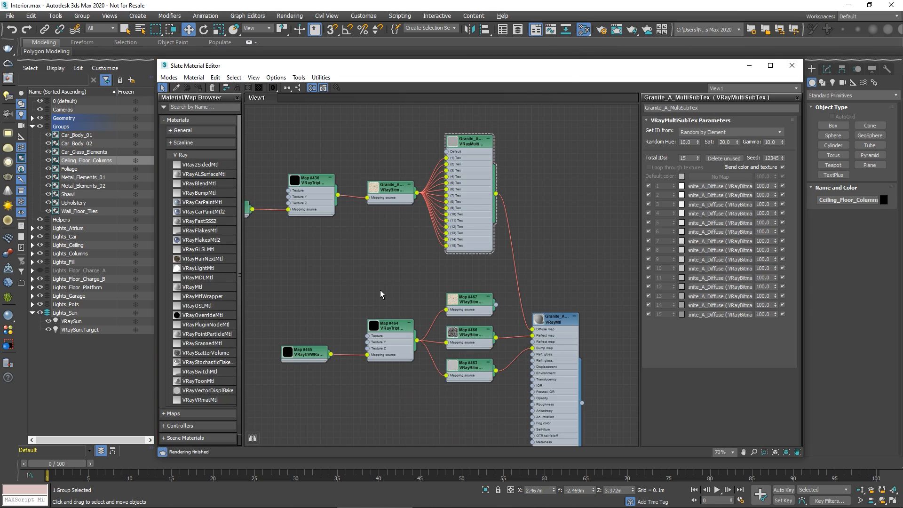
middle_drag(380, 290, 418, 111)
middle_drag(375, 321, 399, 168)
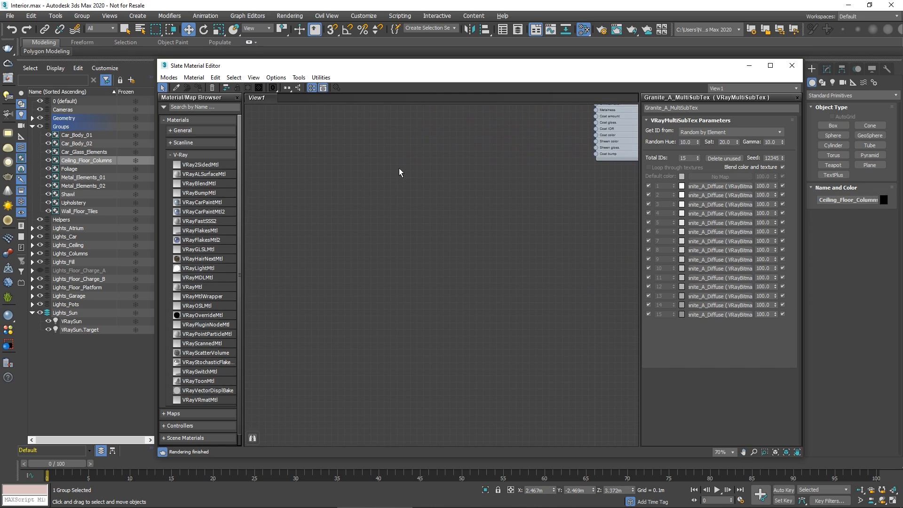
click(194, 77)
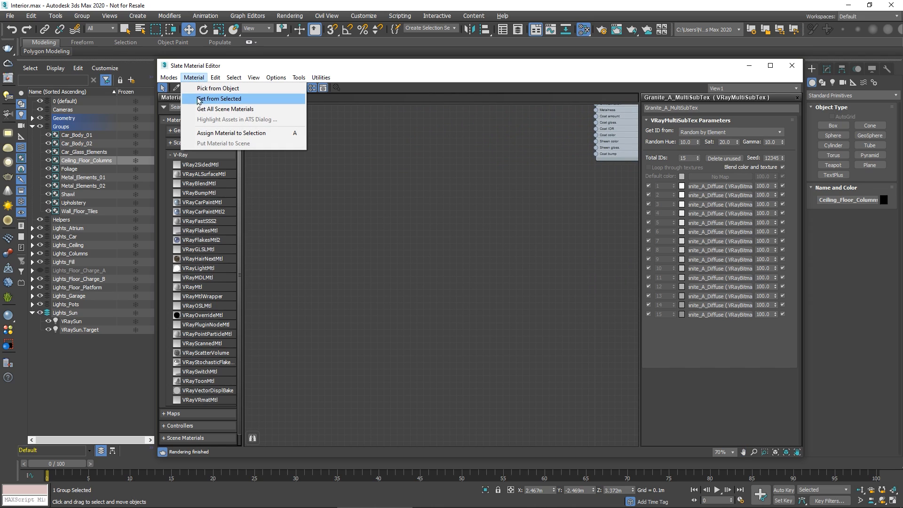
click(219, 99)
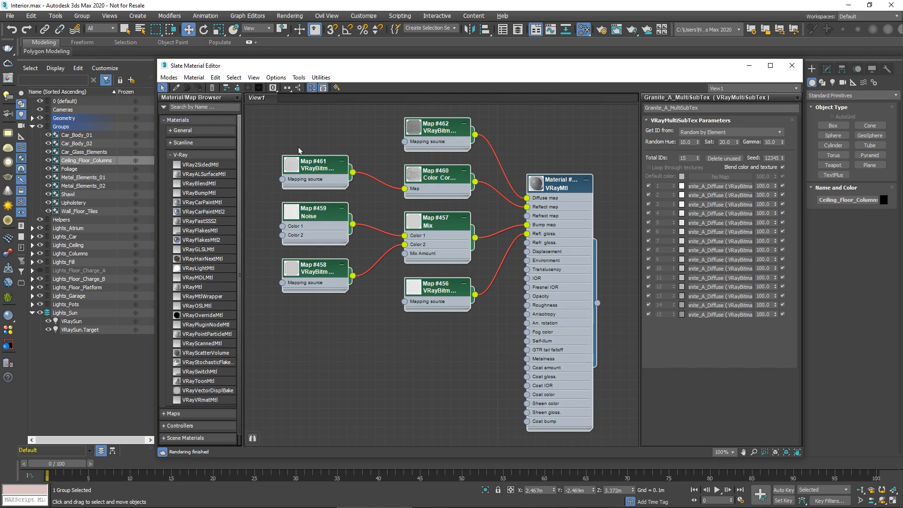
Rename the platform's VRayMtl material as Concrete_I01_Mtl.
double_click(551, 189)
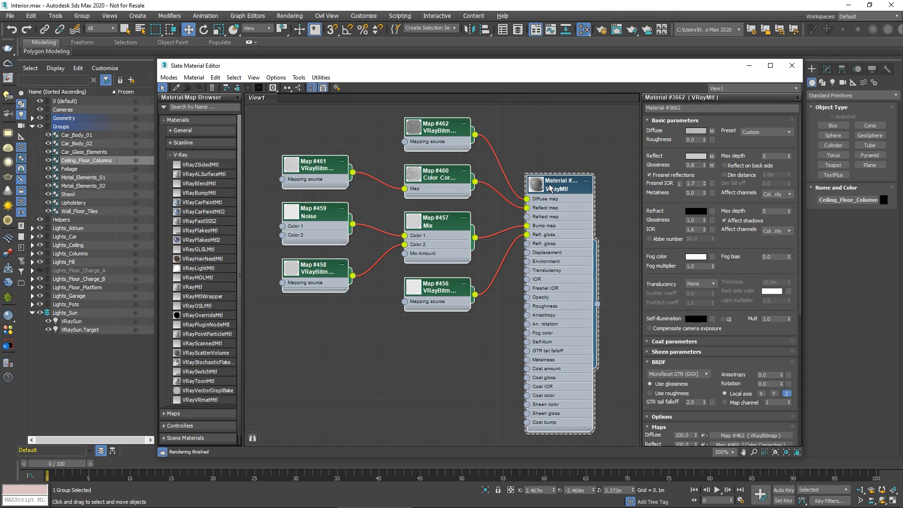
click(682, 109)
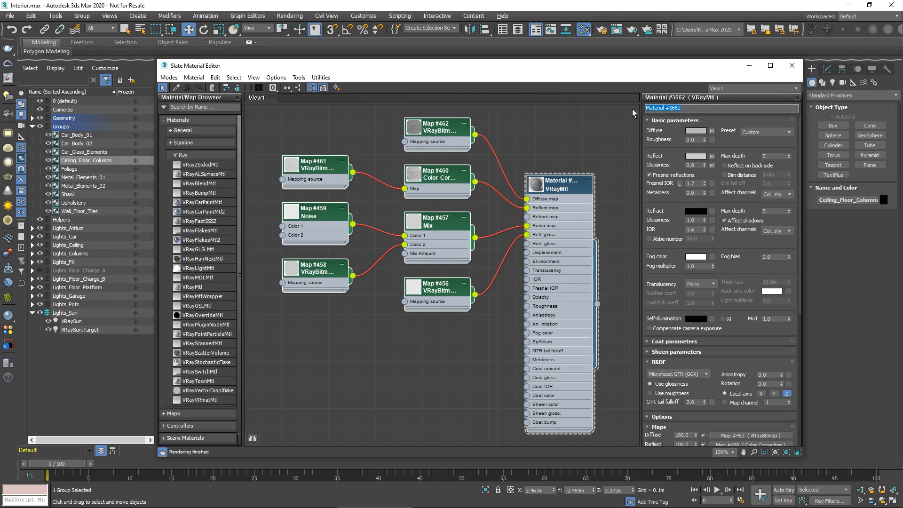
text(Concrete_I01_Mtl)
key(Return)
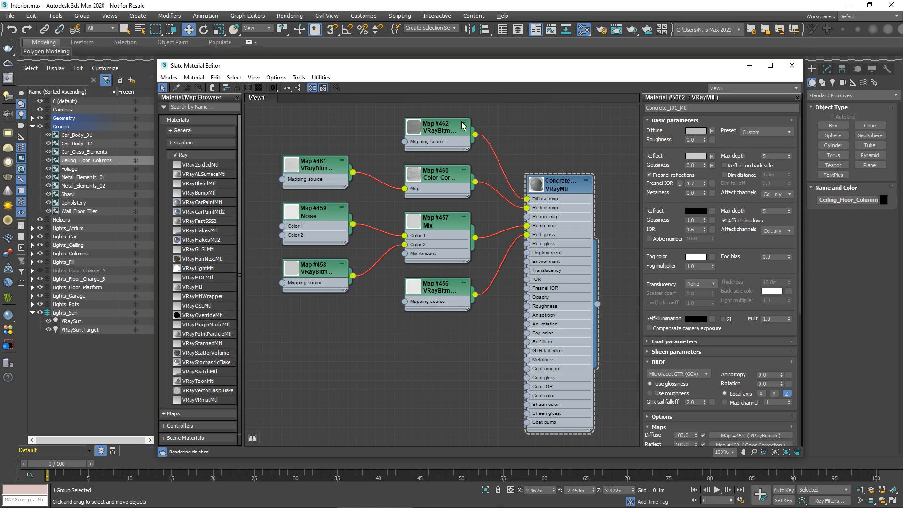
Add a VRayUVWRandomizer map ahead of the concrete material's bitmap nodes and show its parameters.
drag(306, 124, 476, 140)
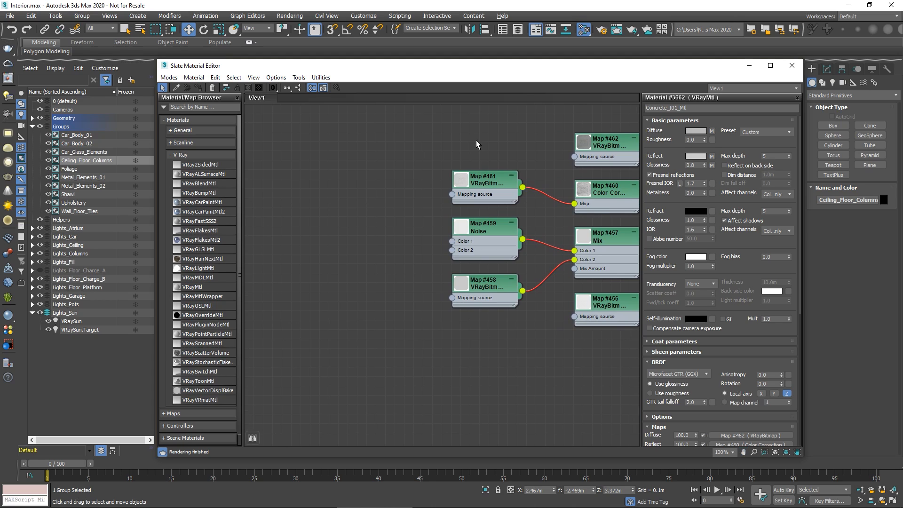
right_click(304, 161)
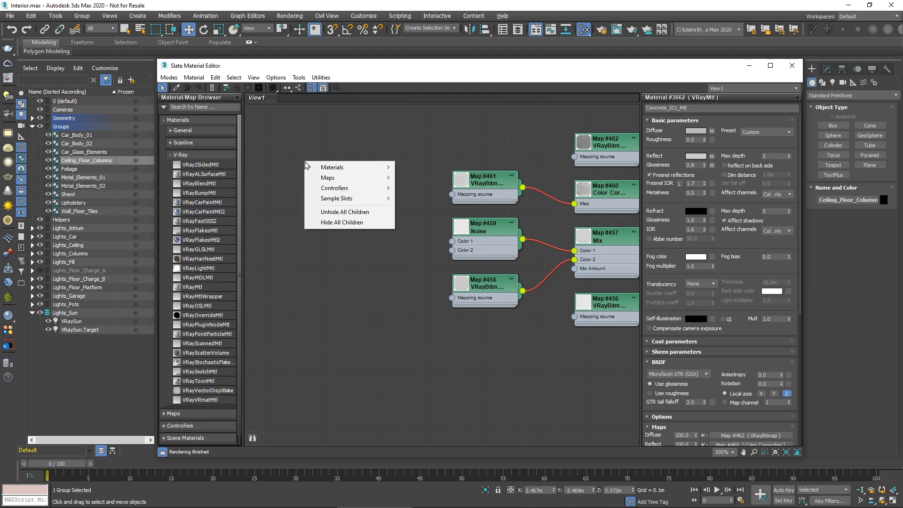
mouse_move(389, 181)
mouse_move(417, 219)
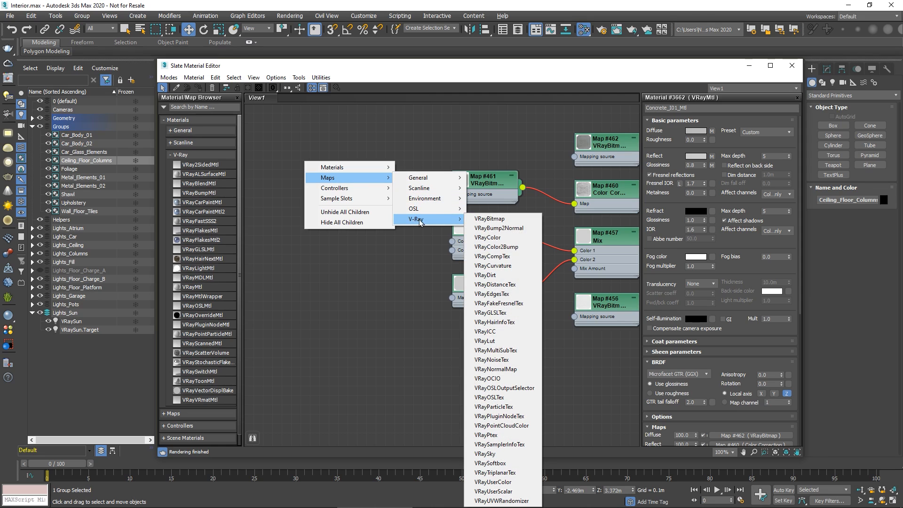
click(487, 502)
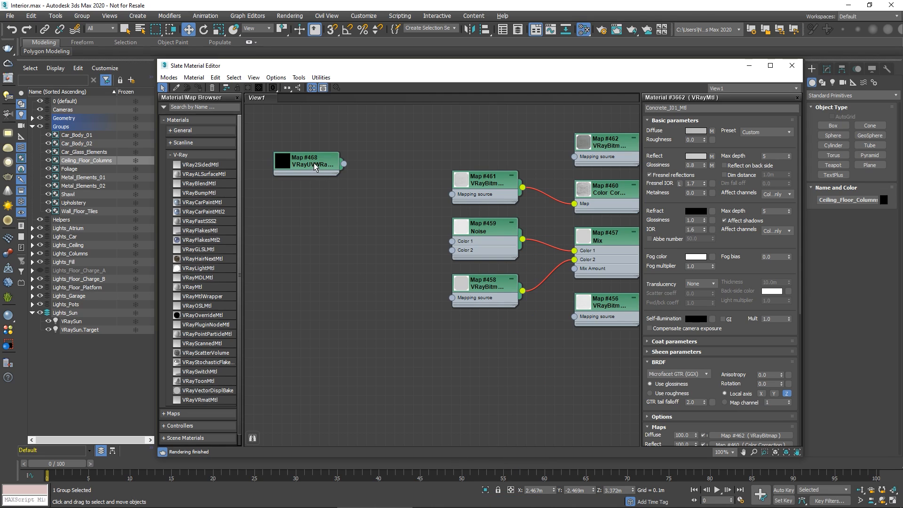
drag(314, 163, 359, 242)
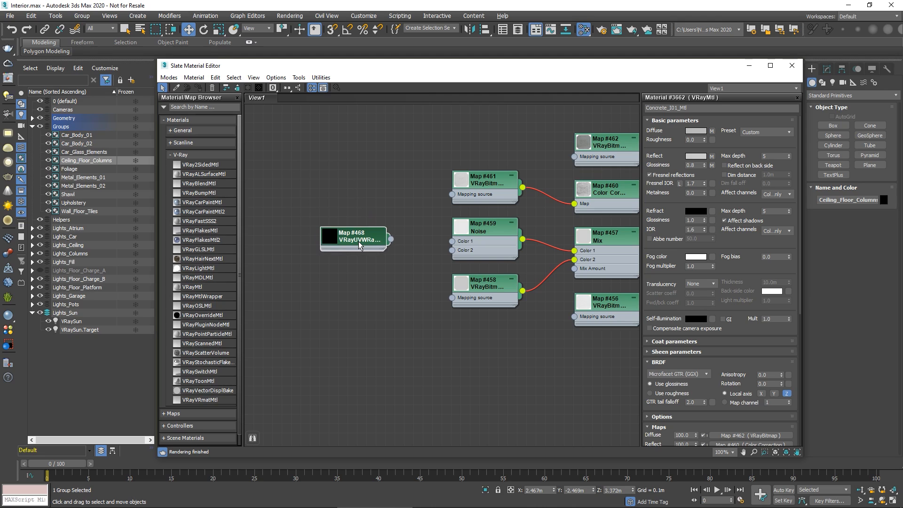
double_click(359, 242)
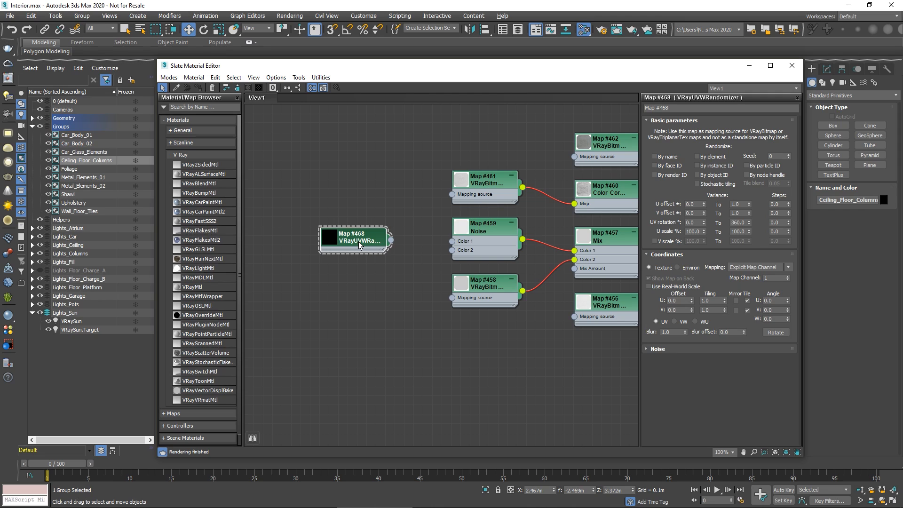
middle_drag(393, 272, 344, 274)
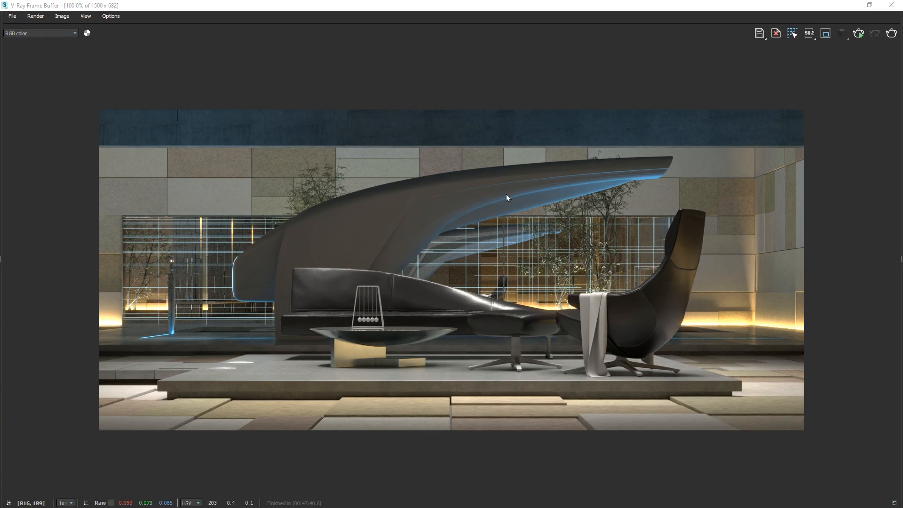
Start interactive rendering from the new camera and save the image with the repeating concrete texture to the frame buffer history.
click(860, 35)
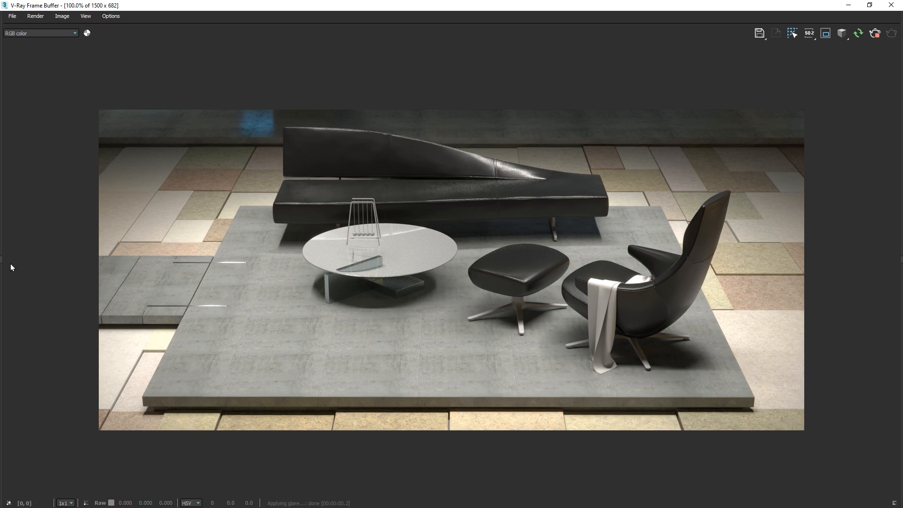
drag(4, 260, 100, 260)
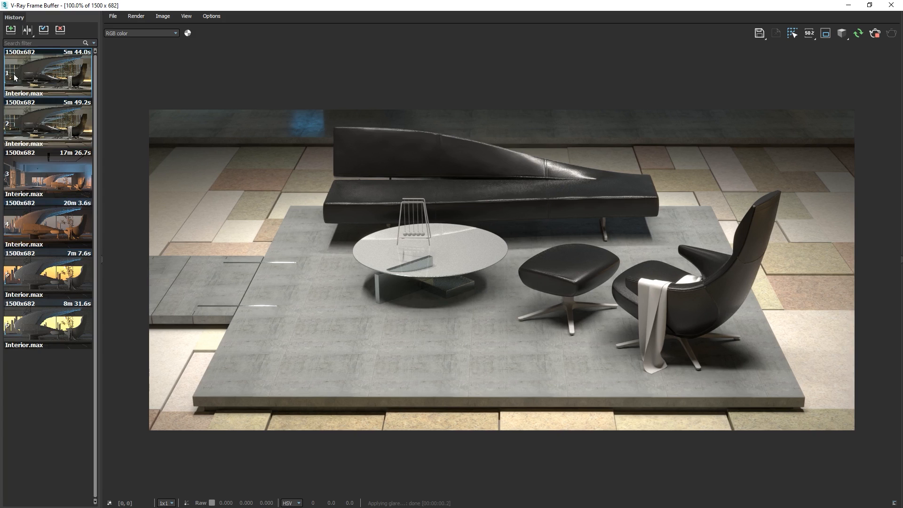
click(10, 30)
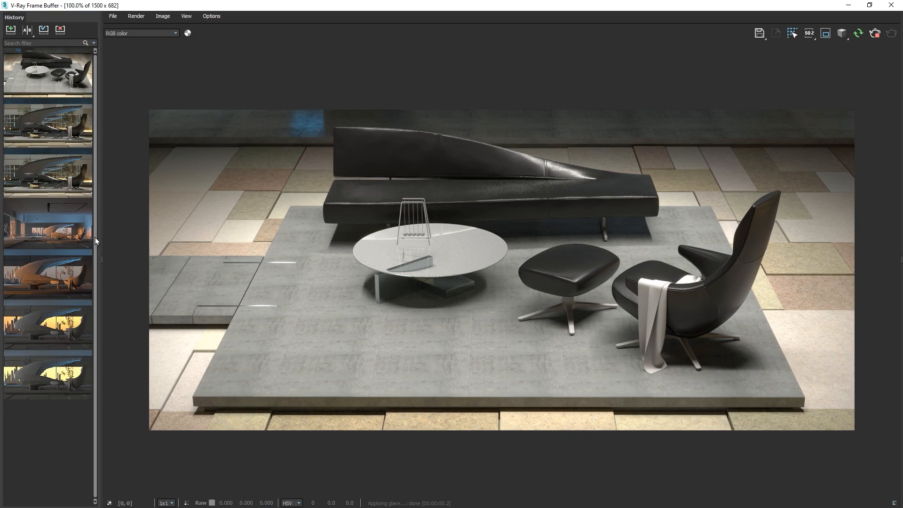
click(102, 254)
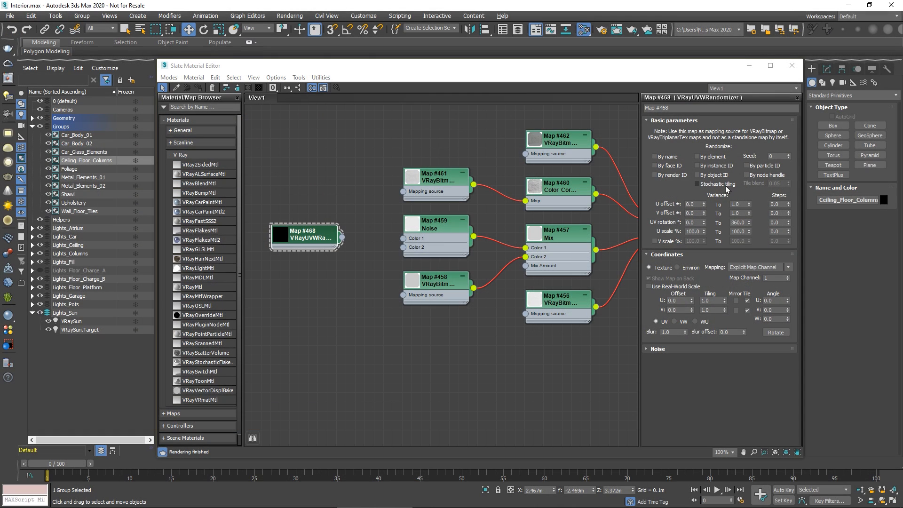
Enable stochastic tiling on the UVW randomizer and connect it as mapping source to all four VRayBitmap nodes of the concrete material.
click(698, 184)
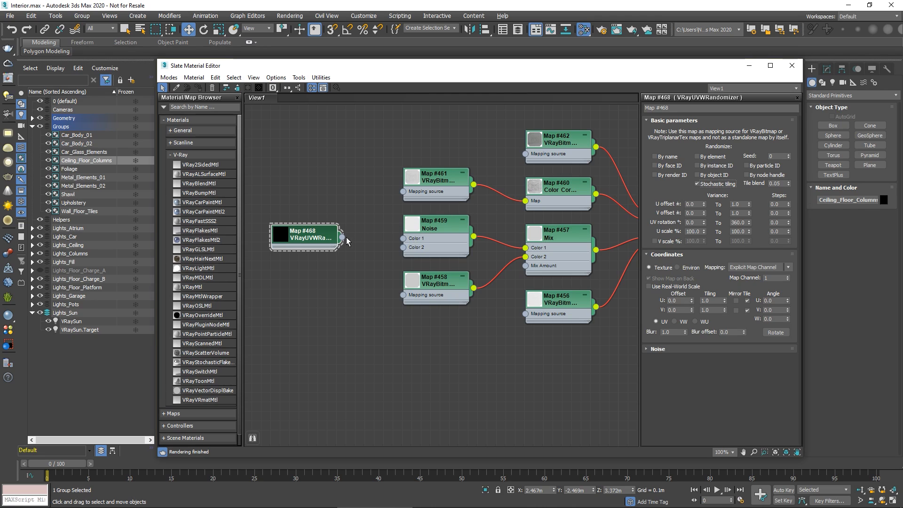
drag(343, 237, 525, 154)
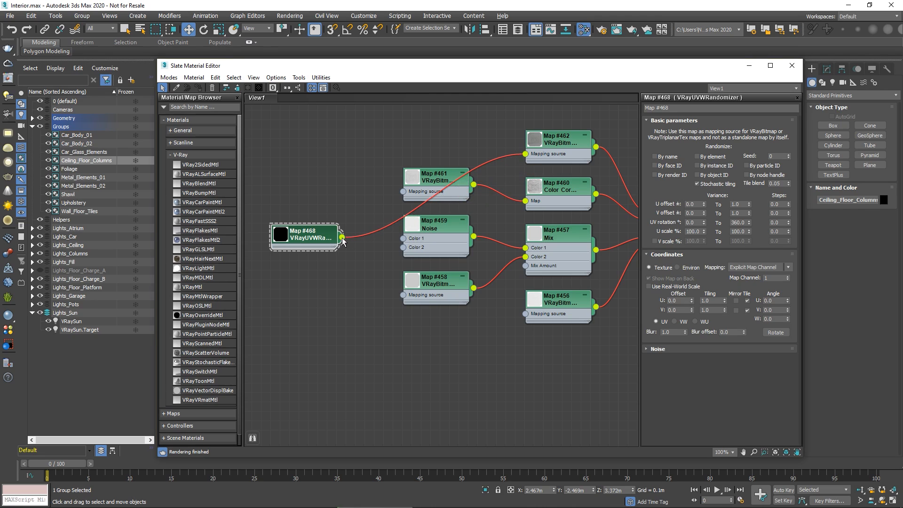
drag(343, 239, 402, 192)
drag(342, 237, 403, 295)
drag(343, 237, 525, 314)
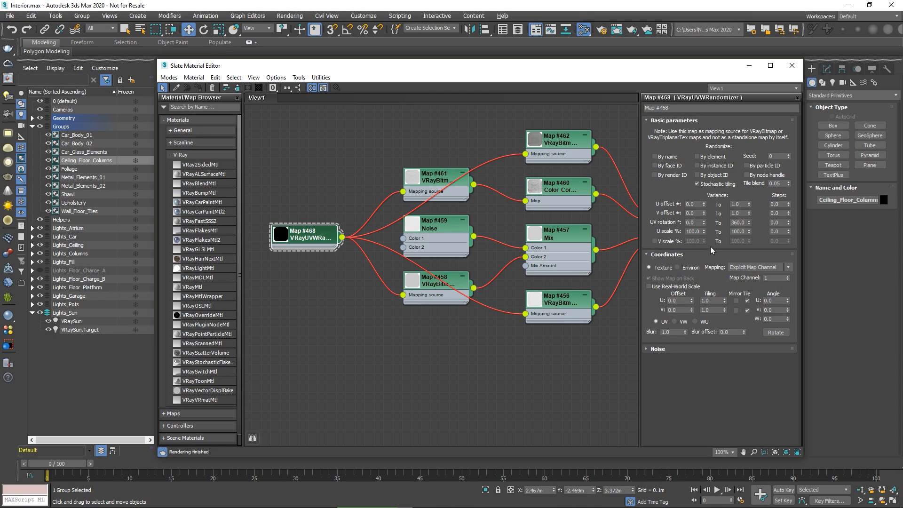
Set the UVW randomizer's tile blend to 0.4 and the upper limit of its U scale variance to 150%.
double_click(774, 184)
text(0.4)
double_click(732, 231)
text(150)
key(Return)
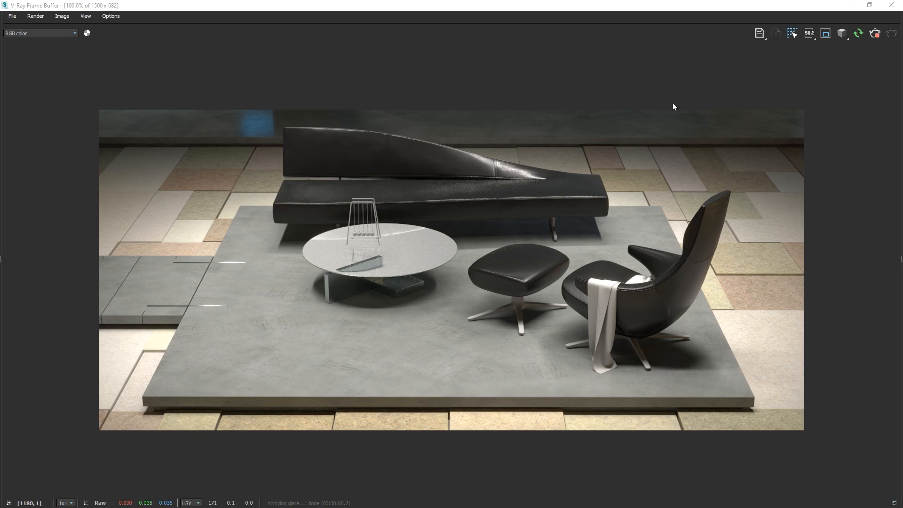
Stop the interactive rendering and save the image with the randomized concrete to the frame buffer history.
click(877, 33)
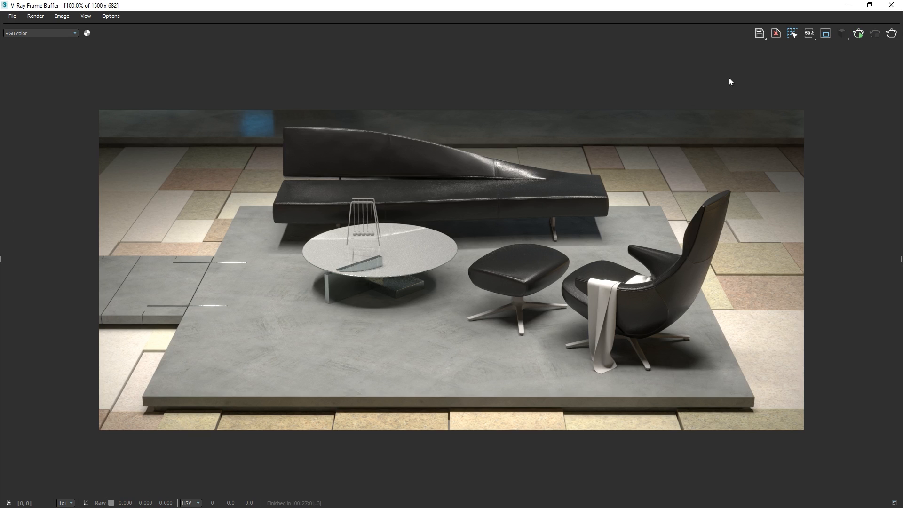
click(2, 260)
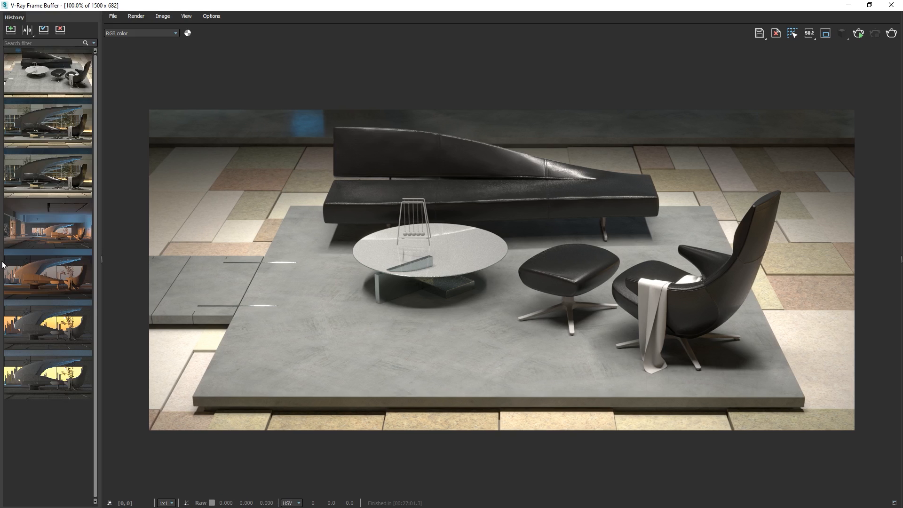
click(10, 30)
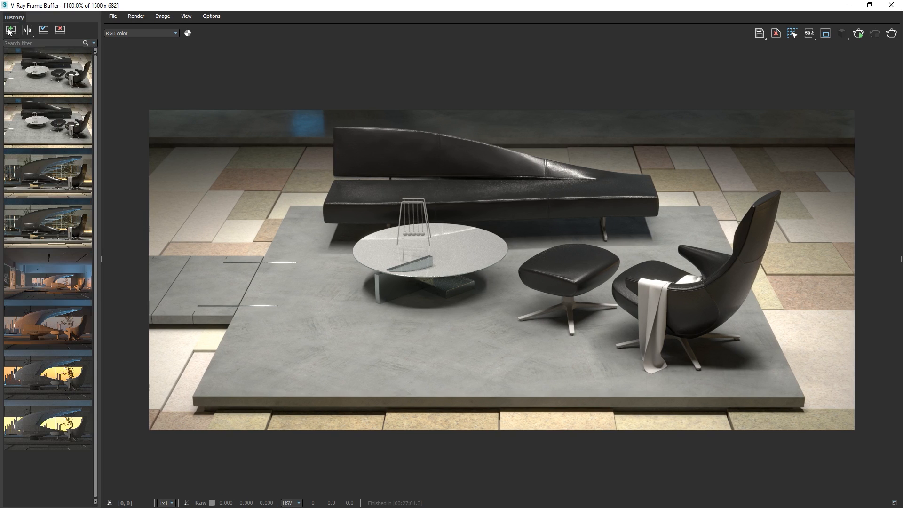
Compare the concrete platform before and after stochastic tiling, with the newest history render as A and the previous one as B.
click(26, 30)
click(22, 61)
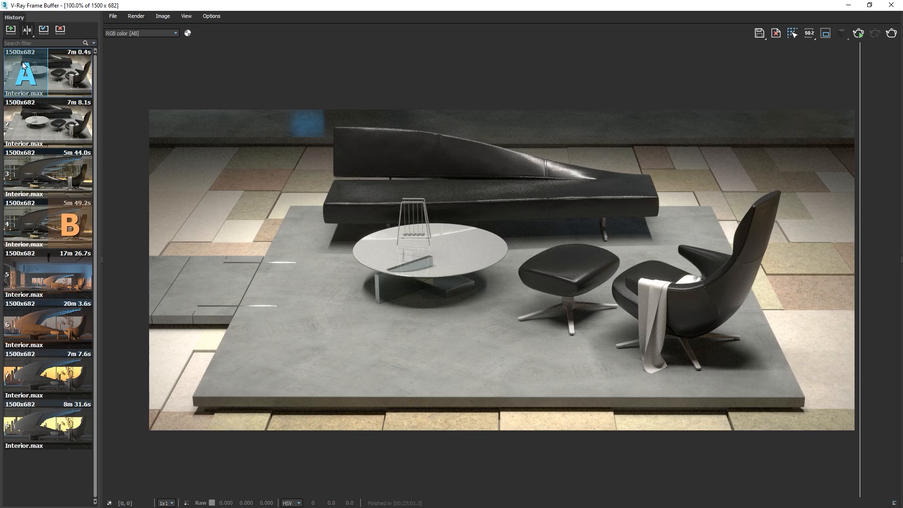
click(69, 121)
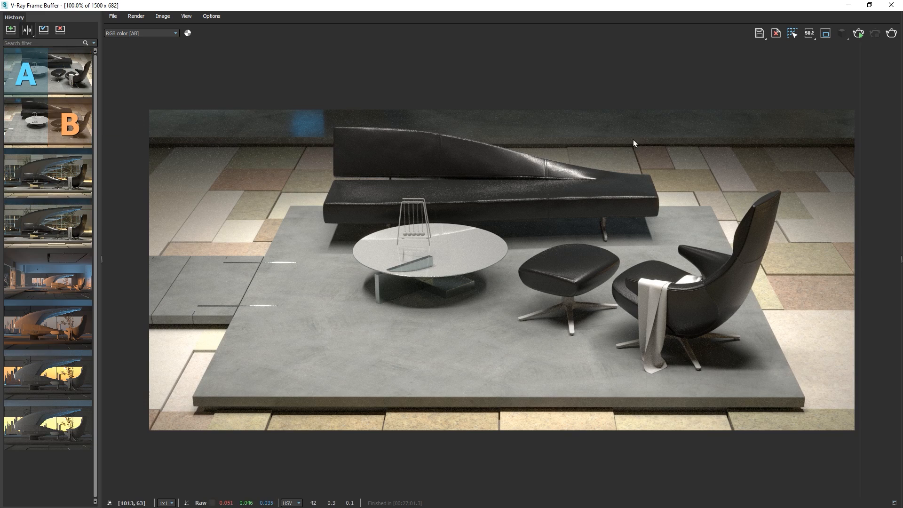
mouse_move(859, 101)
mouse_down()
mouse_move(602, 121)
mouse_move(138, 126)
mouse_move(864, 118)
mouse_up()
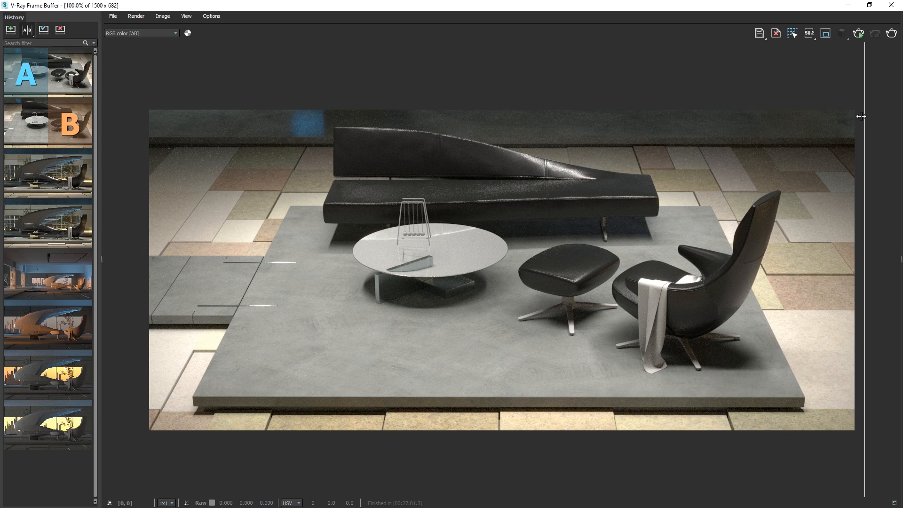
click(30, 30)
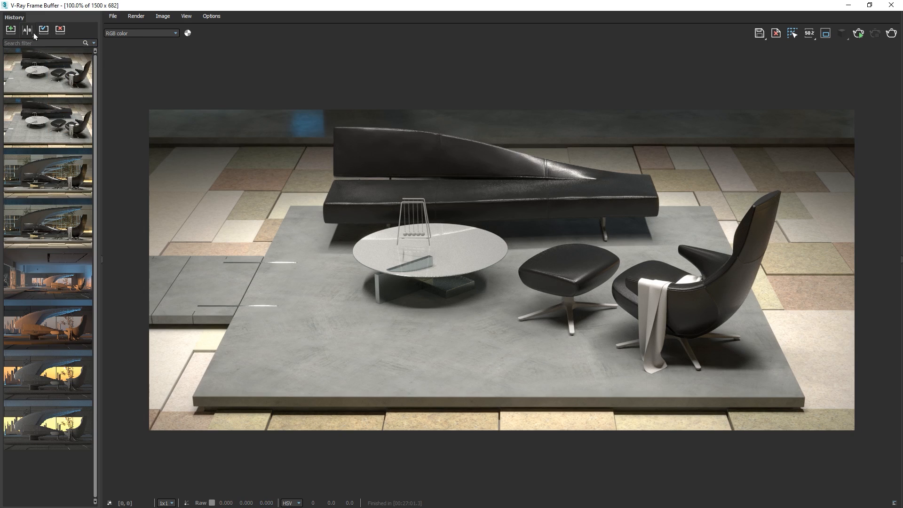
click(104, 247)
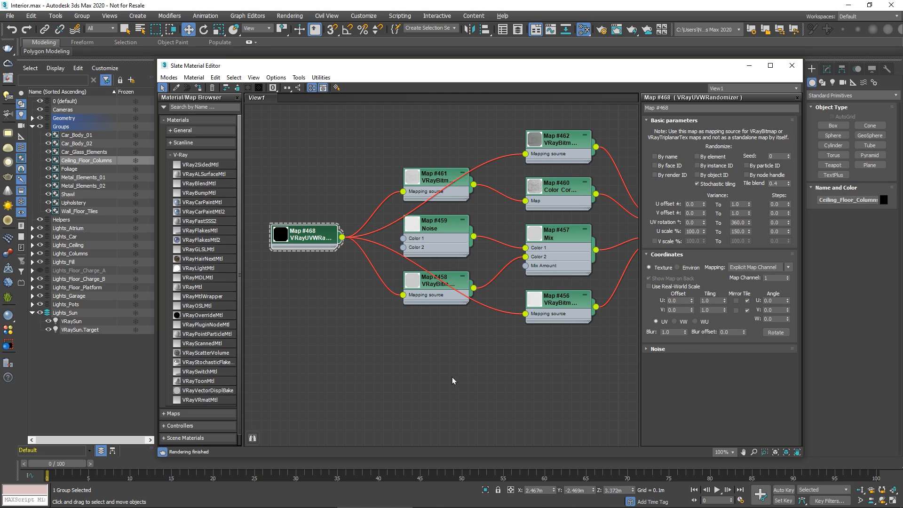
Add a VRayMtl in an empty area of the node view, collapse its map slots and enlarge its preview.
middle_drag(438, 377, 446, 144)
right_click(418, 162)
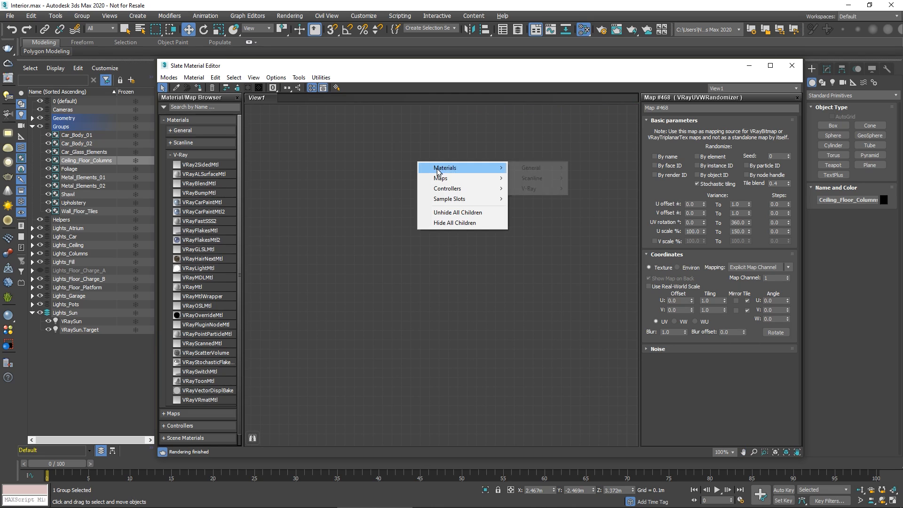
mouse_move(463, 171)
mouse_move(530, 188)
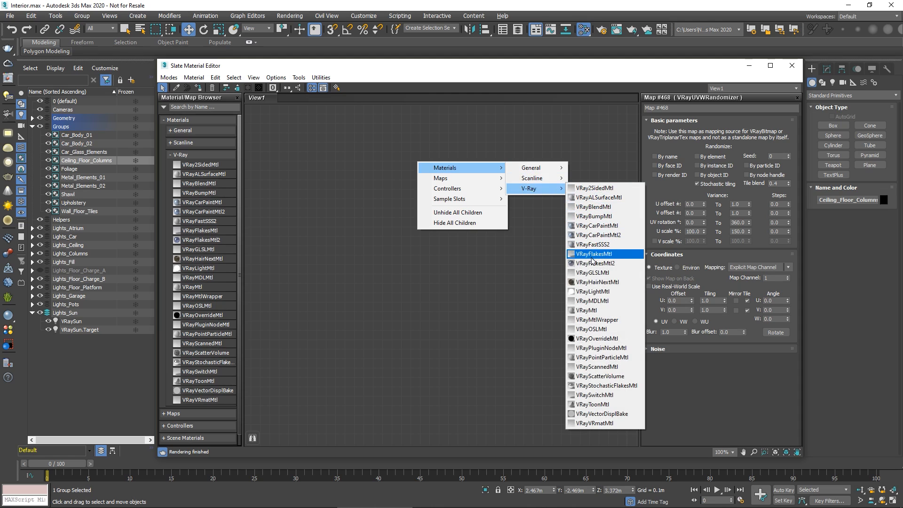
click(588, 310)
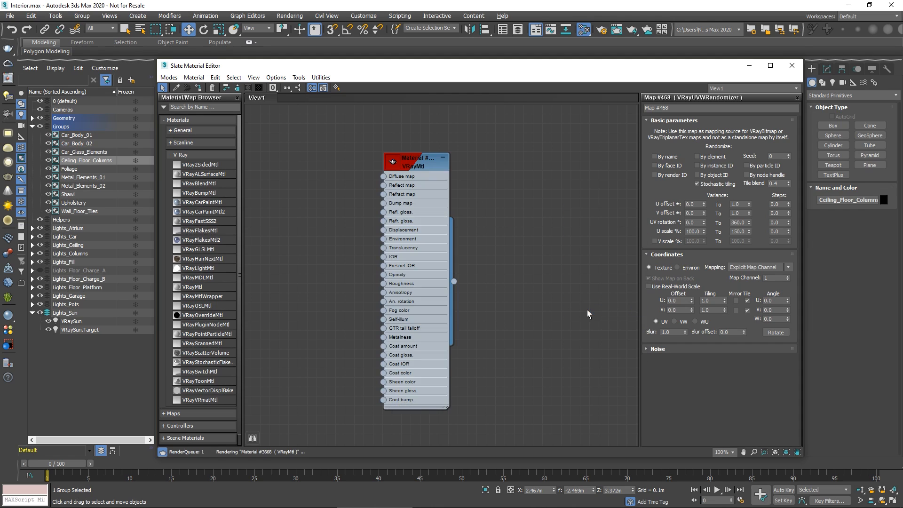
click(442, 159)
drag(446, 175, 493, 289)
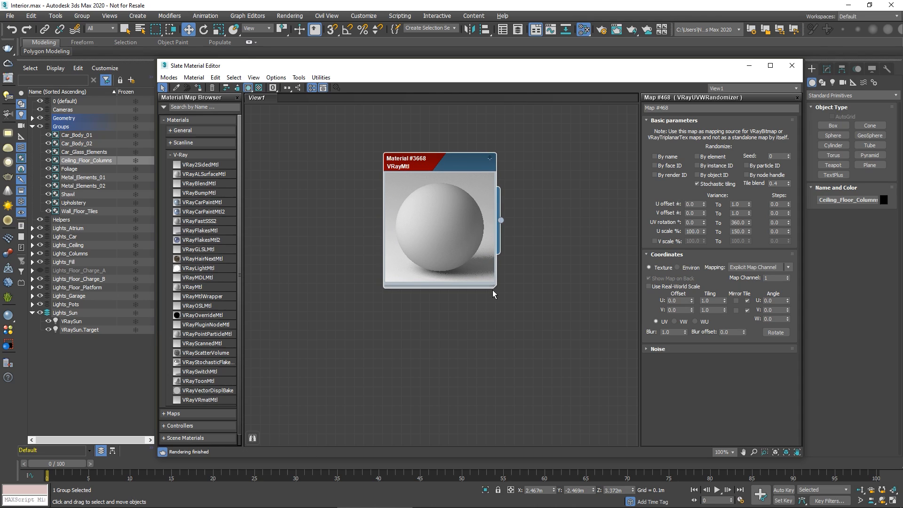
Rename the new VRayMtl as New_Material_Swatches.
double_click(459, 162)
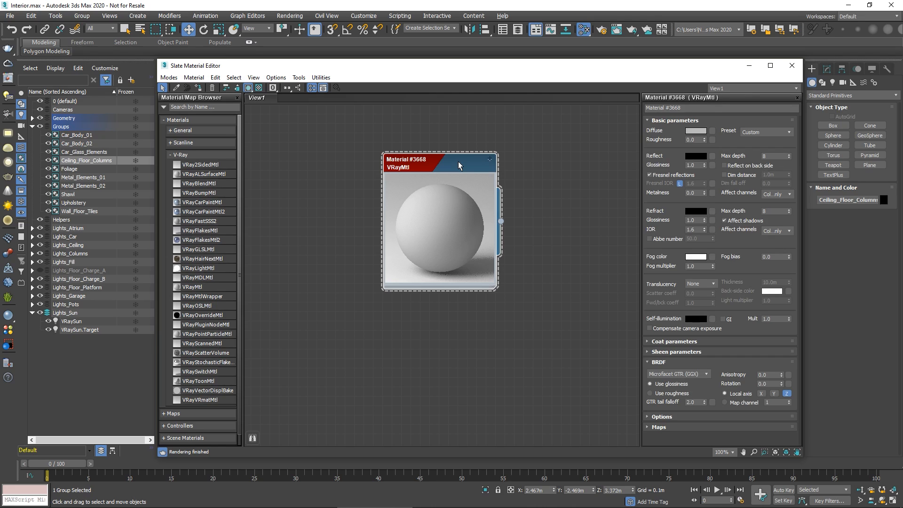
drag(691, 108, 646, 109)
text(New)
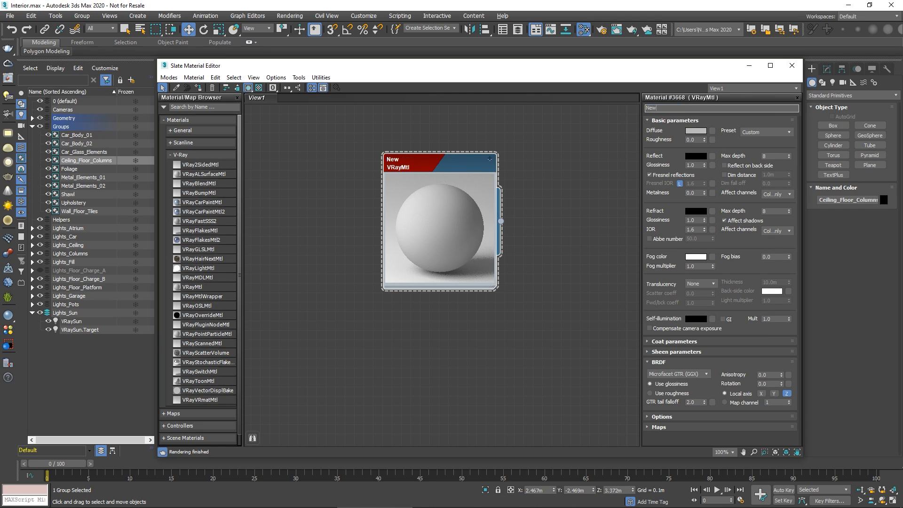
text(_Material_Swatches)
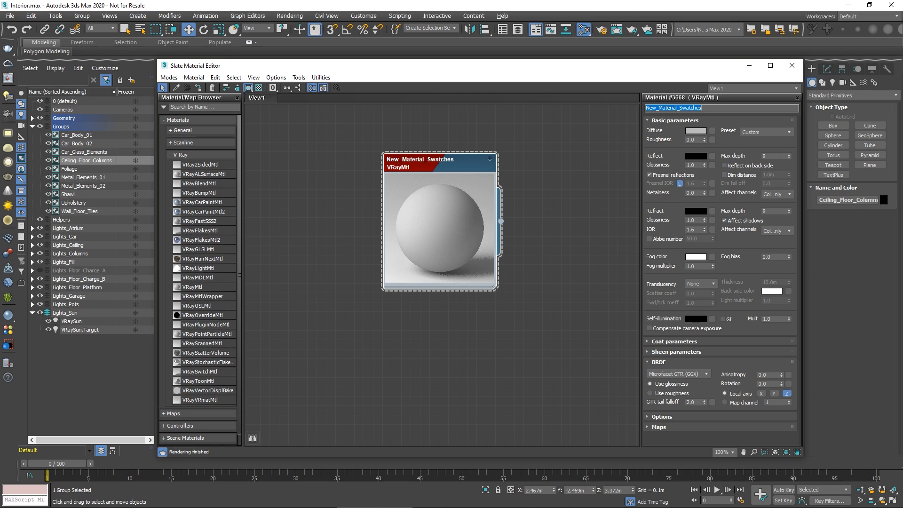
Give New_Material_Swatches a light violet diffuse color (133, 128, 233) and a near-white reflection color of 230.
click(696, 131)
click(305, 146)
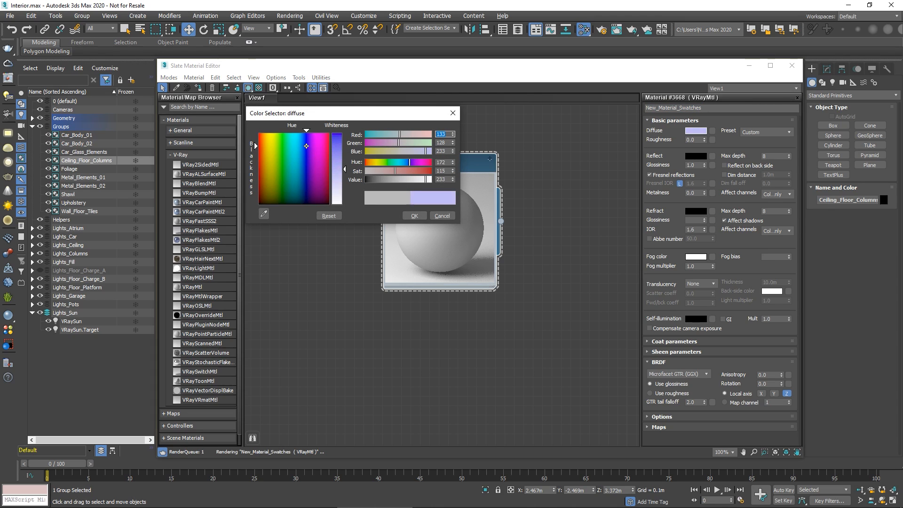
click(413, 216)
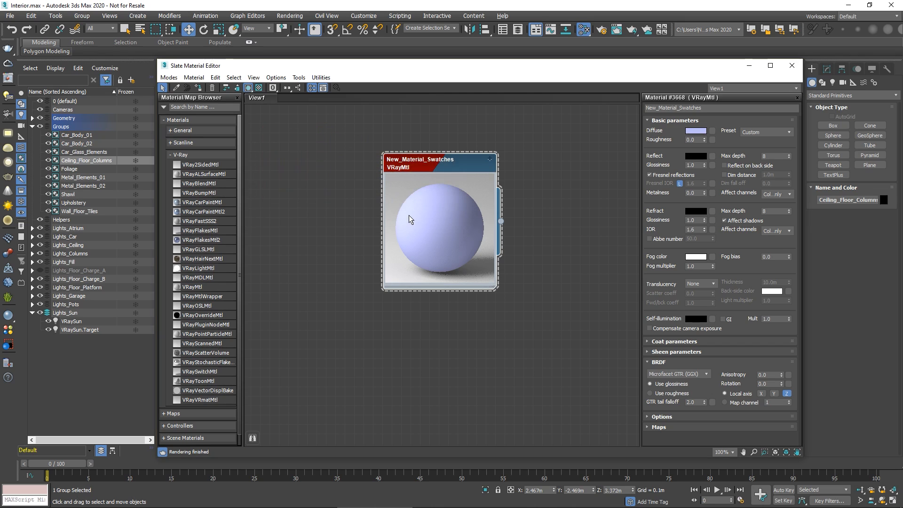
click(689, 156)
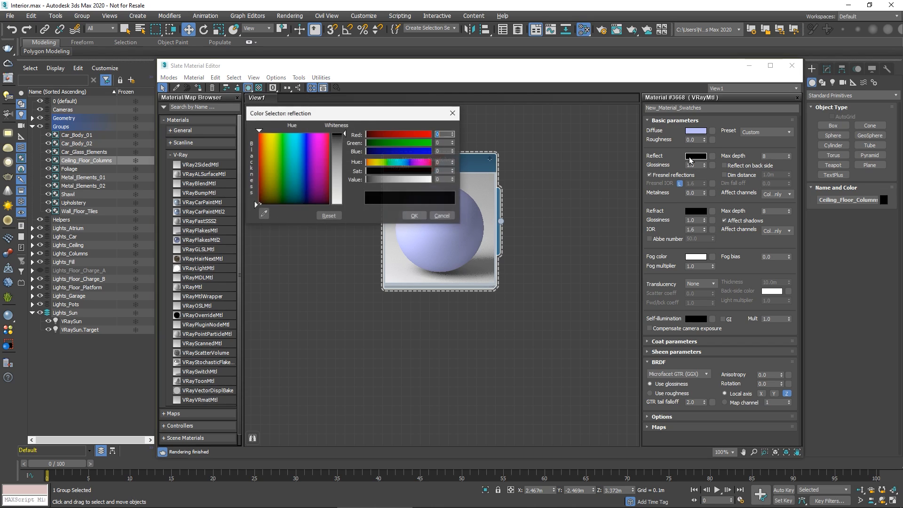
drag(344, 136, 344, 198)
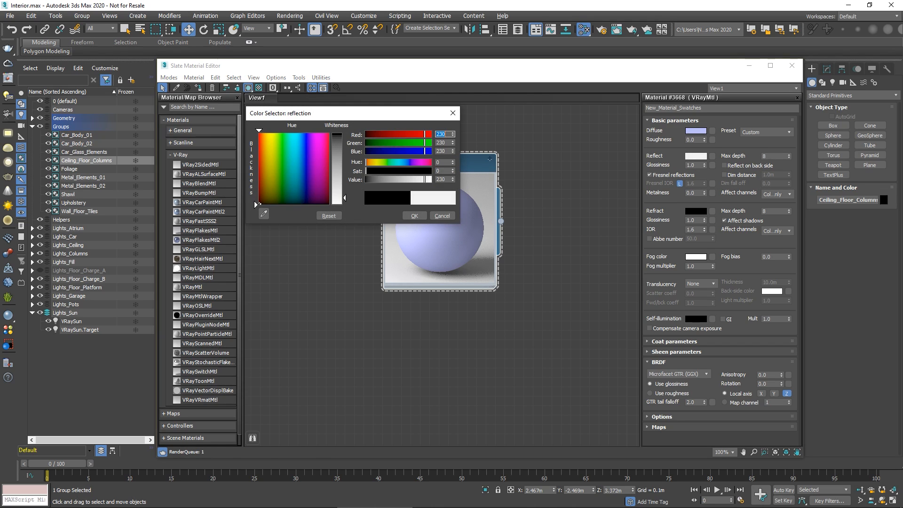
click(415, 215)
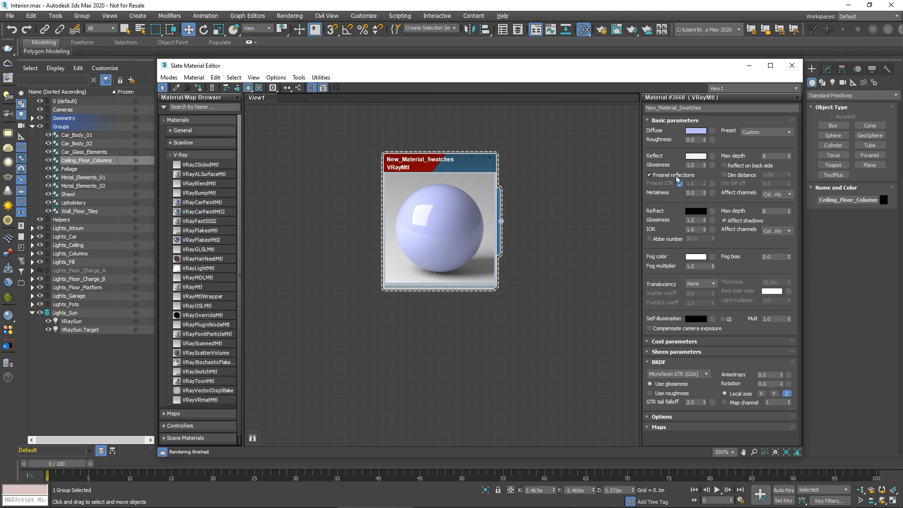
Set the reflection glossiness of New_Material_Swatches to 0.8.
double_click(695, 165)
text(0.8)
key(Return)
click(259, 88)
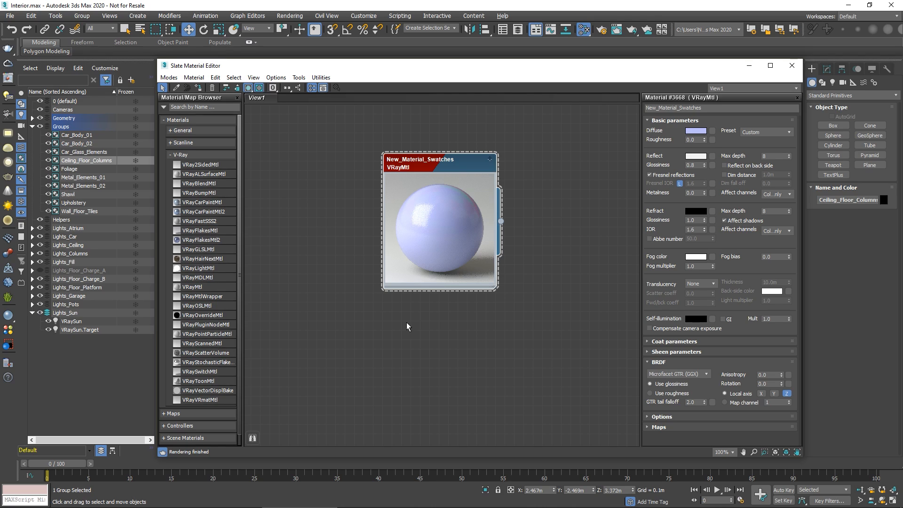
Add another VRayMtl in an empty area of the node view and show its parameters.
middle_drag(457, 365, 454, 147)
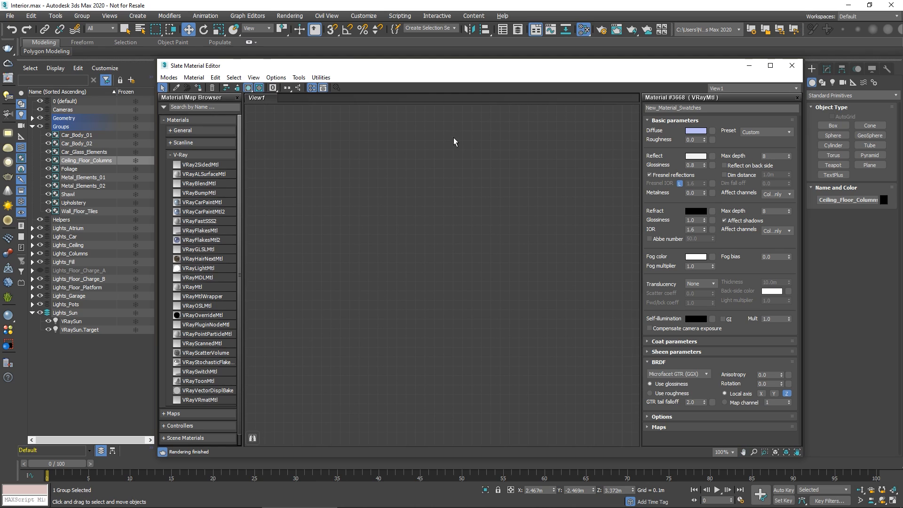
right_click(336, 188)
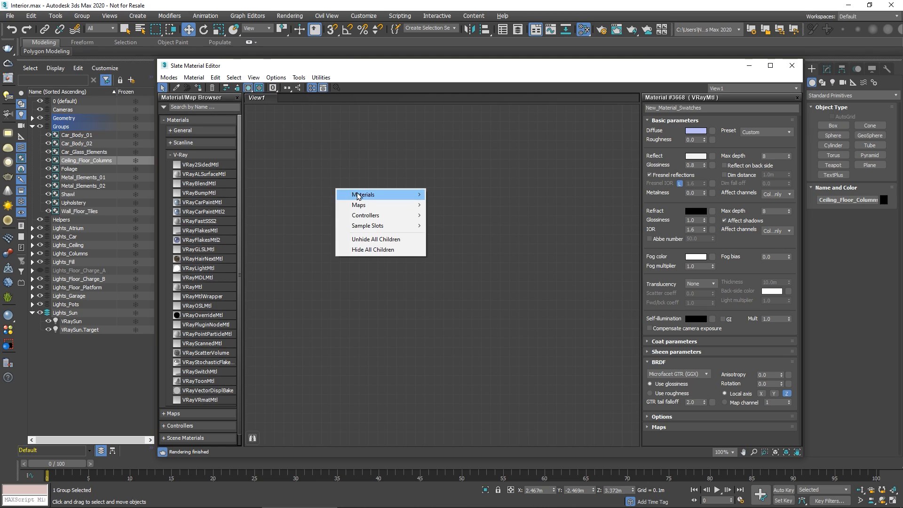
mouse_move(357, 195)
mouse_move(447, 215)
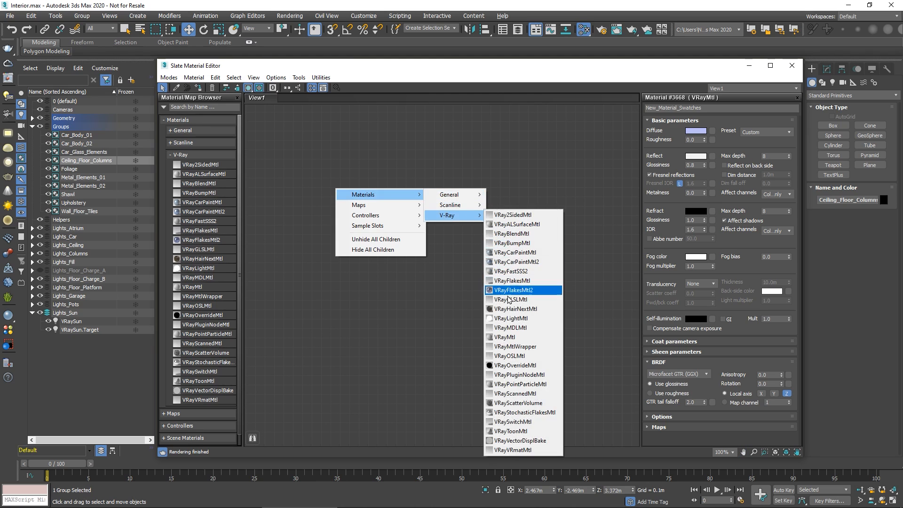
click(504, 337)
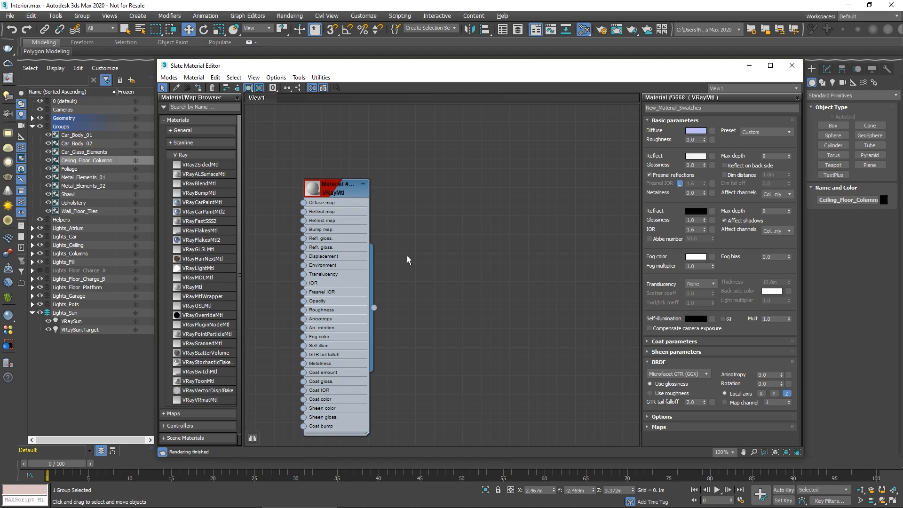
drag(334, 191, 412, 164)
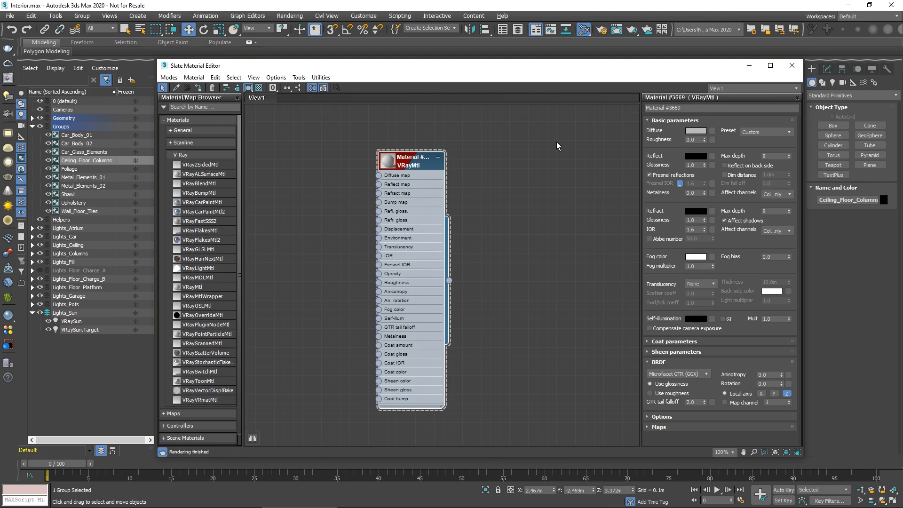
Name the second VRayMtl Chrome_Mtl and apply the Chrome preset to it.
click(680, 107)
text(C)
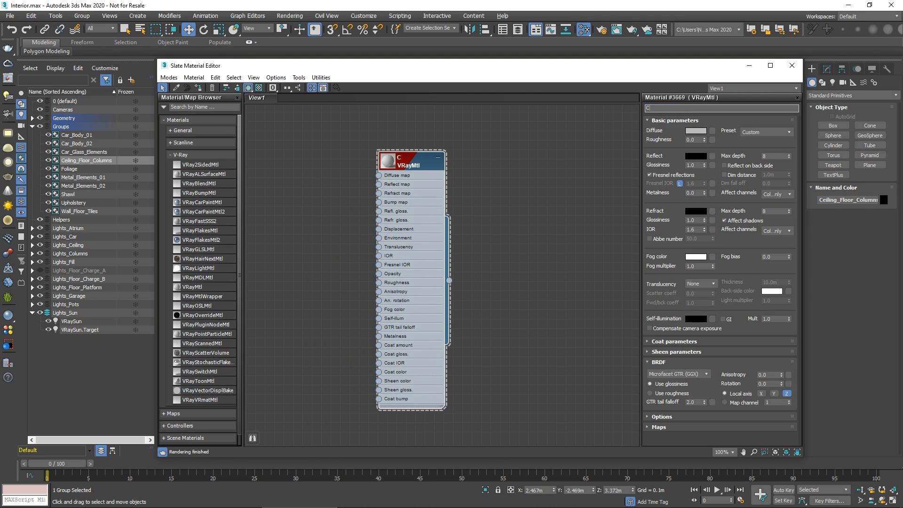
text(hrome_Mtl)
key(Return)
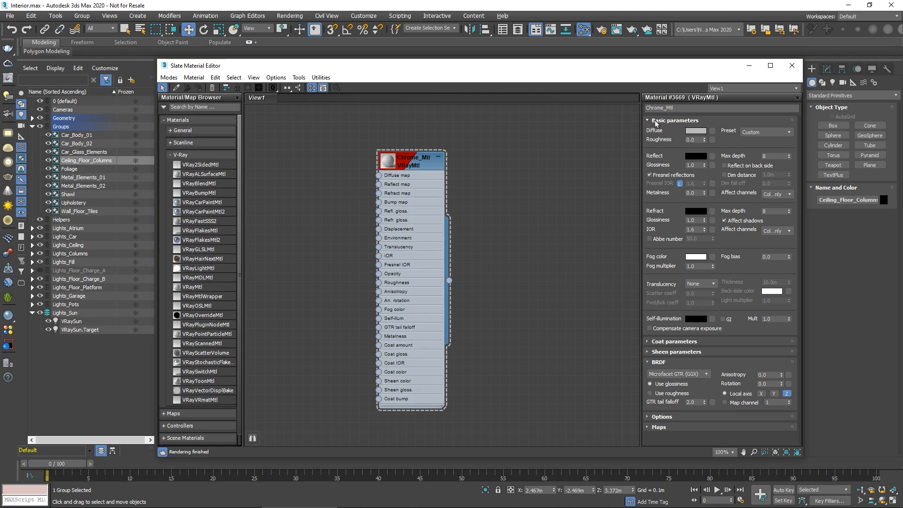
click(748, 135)
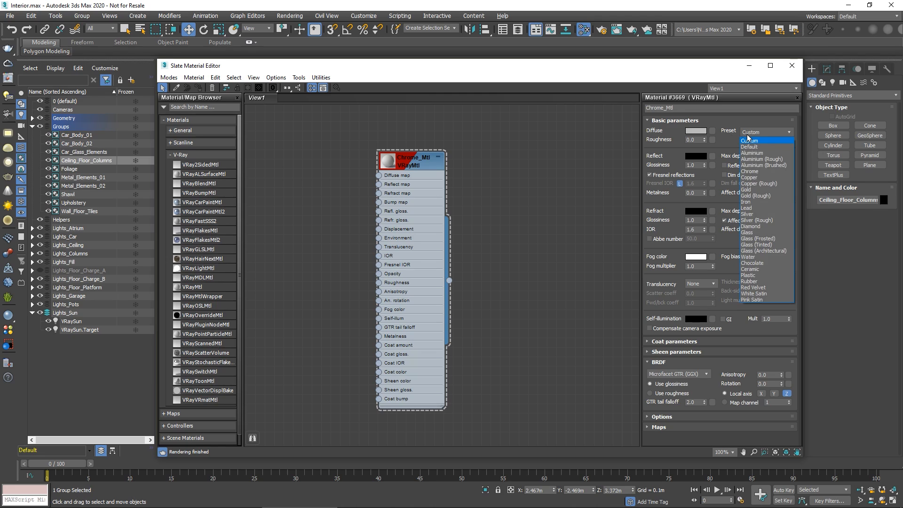
click(744, 172)
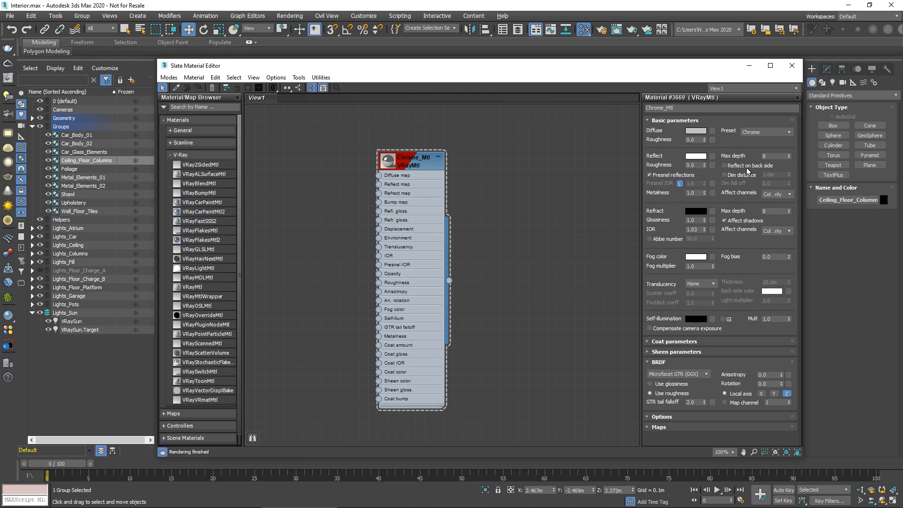
Close the material editor and switch the viewport to Render_Camera_03.
click(792, 65)
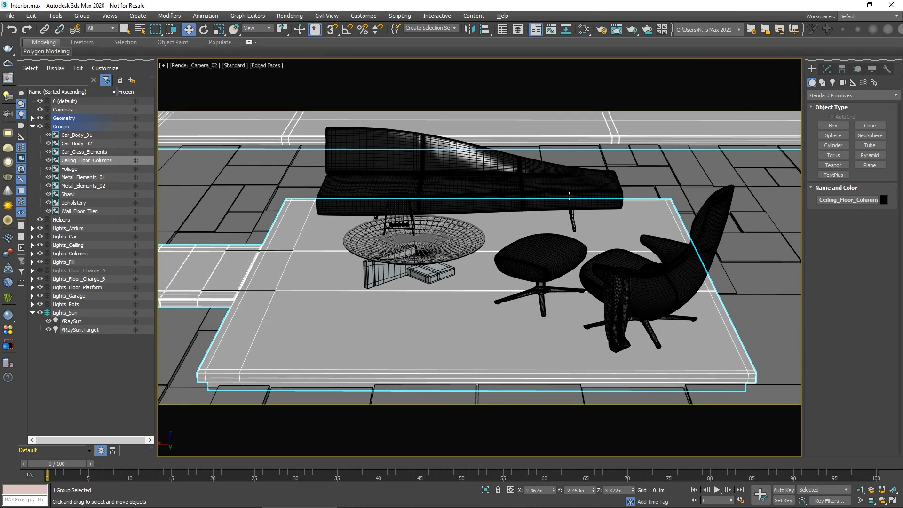
key(c)
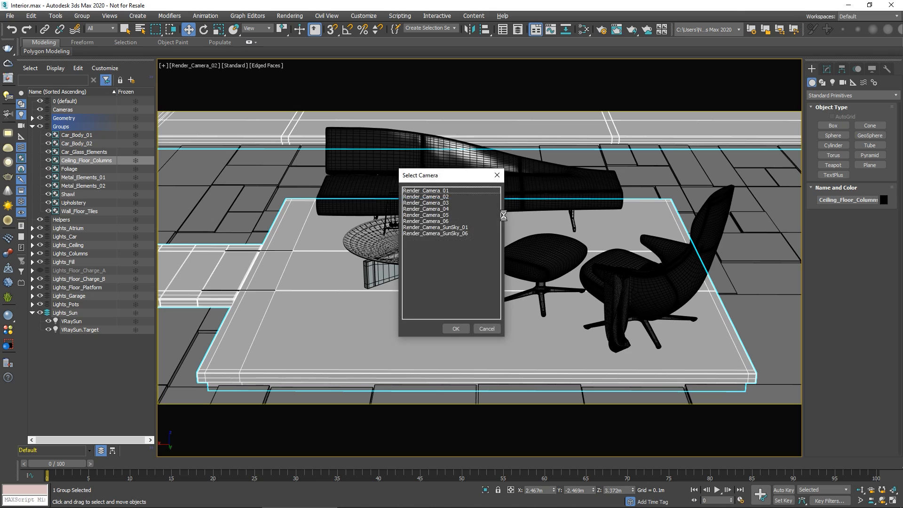
click(447, 203)
click(454, 328)
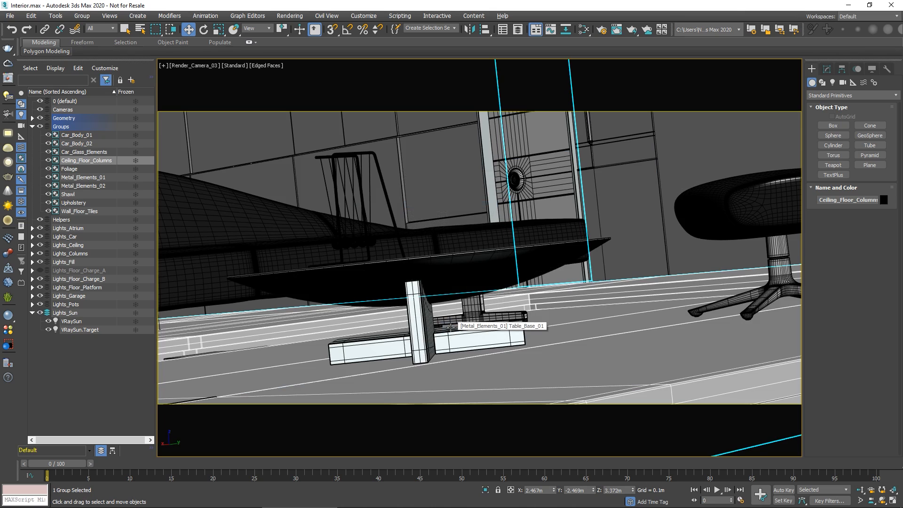
Assign Chrome_Mtl to the Metal_Elements_02 group and check it in a short interactive rendering.
click(364, 244)
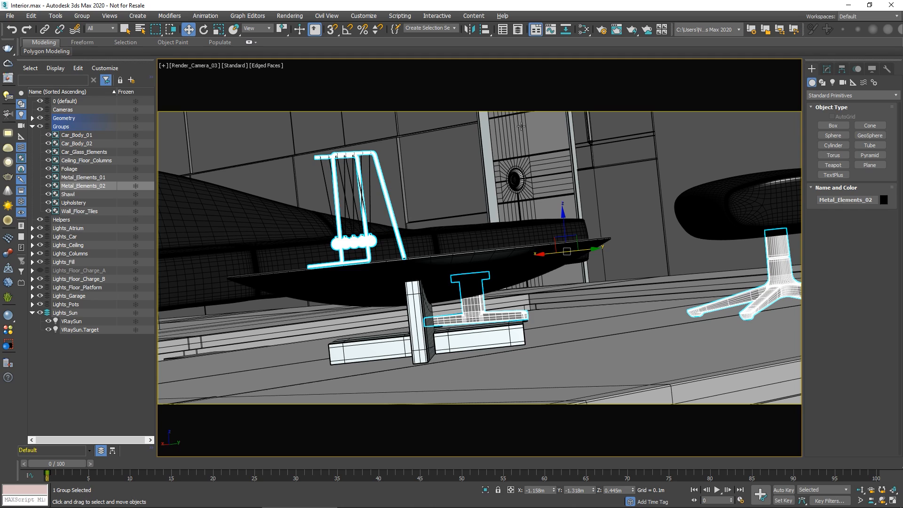
click(585, 31)
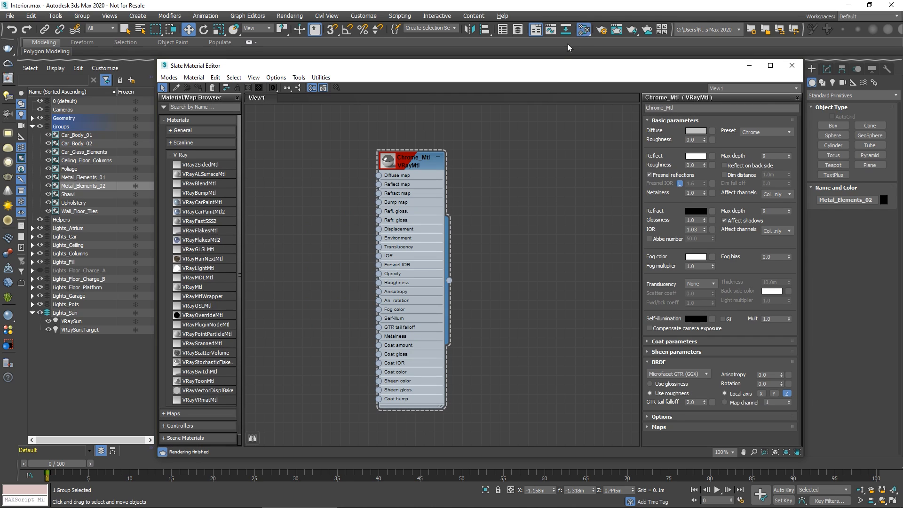
click(199, 88)
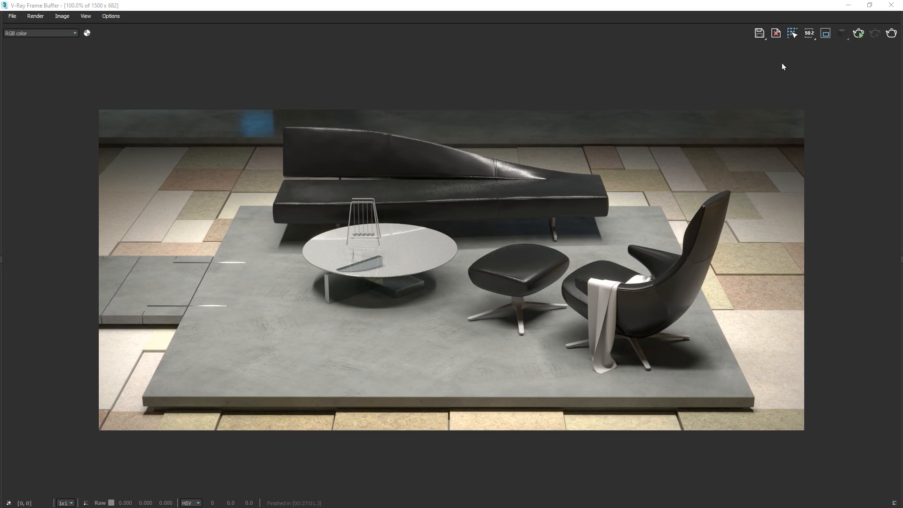
click(859, 33)
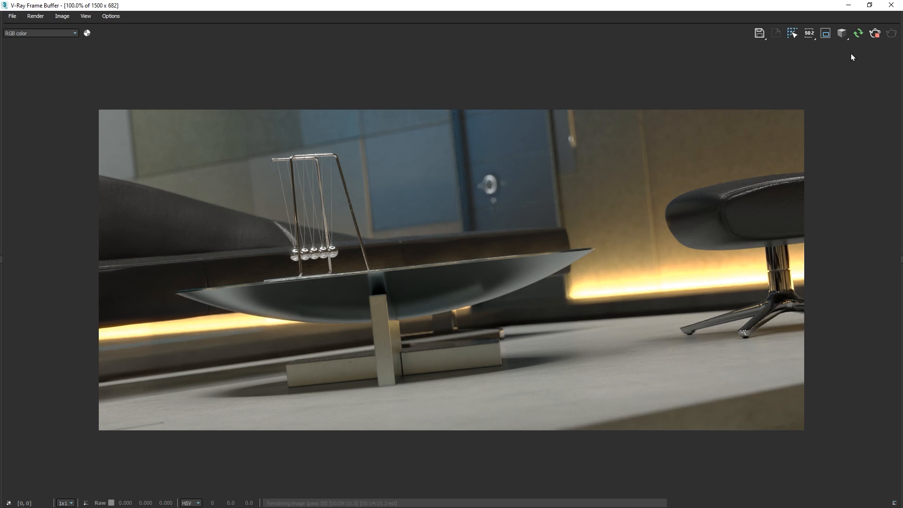
click(875, 34)
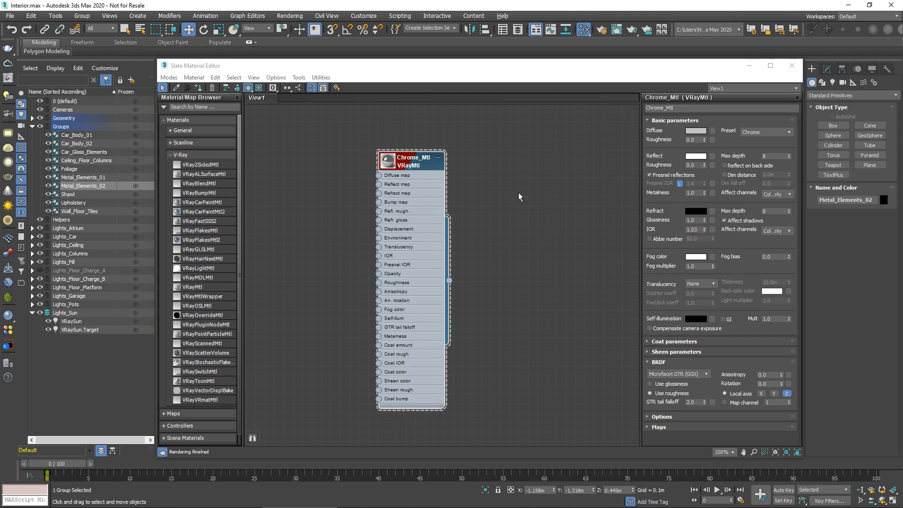
Add a new VRayMtl beside the Chrome_Mtl node and show its parameters.
right_click(487, 174)
mouse_move(515, 176)
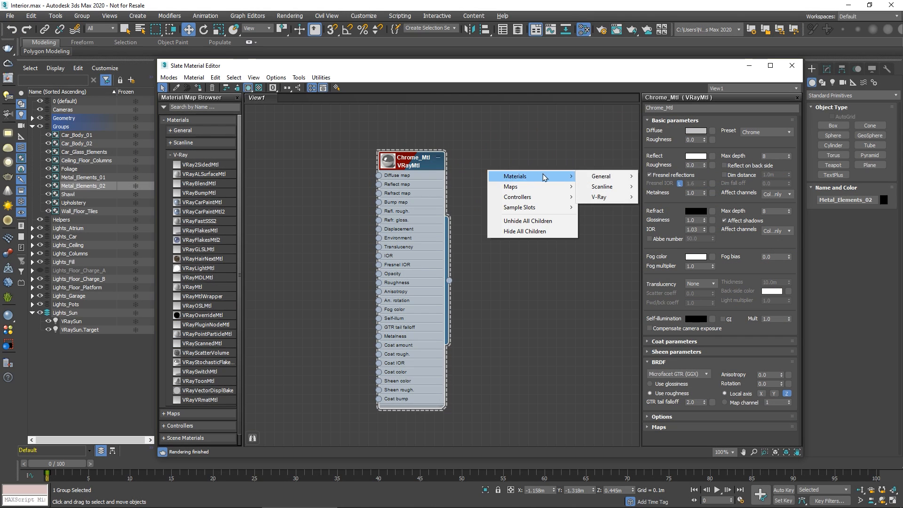
mouse_move(602, 197)
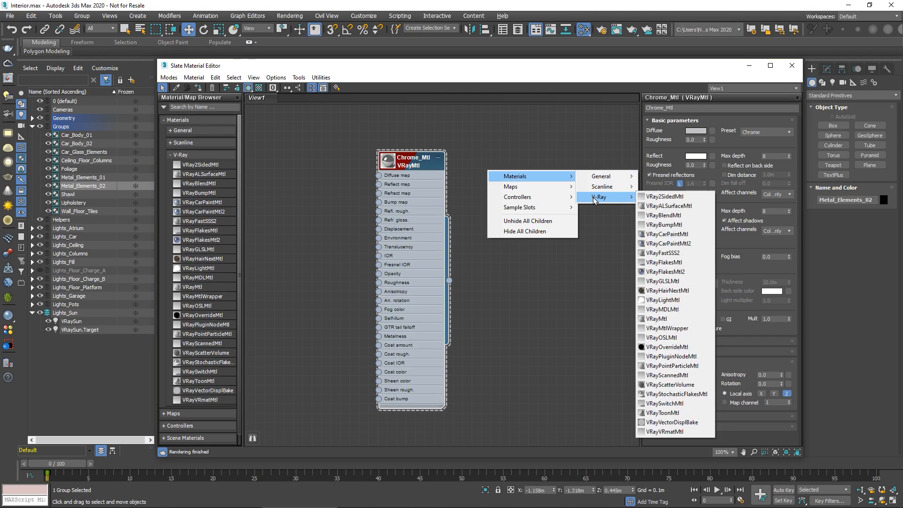
click(663, 319)
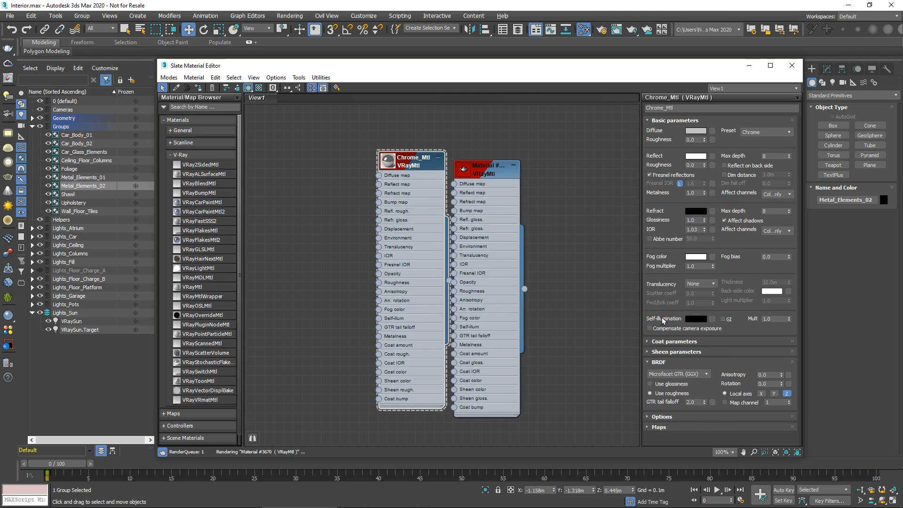
click(491, 172)
drag(491, 172, 498, 165)
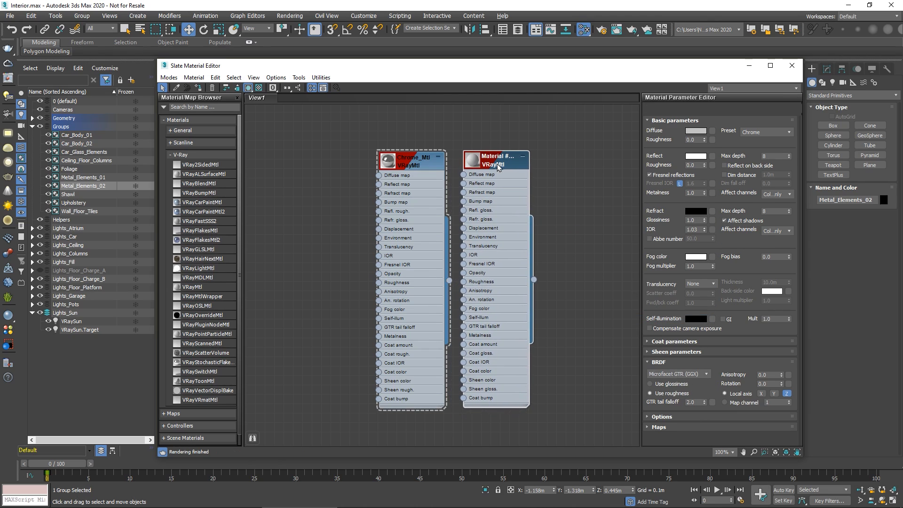
click(498, 167)
Name the new VRayMtl Water_Mtl and apply the Water preset to it.
triple_click(672, 108)
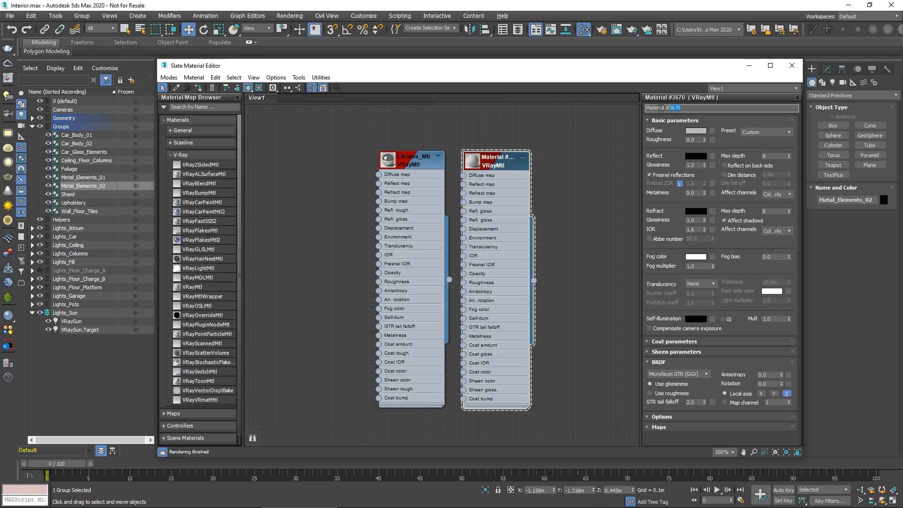
text(Water_Mtl)
key(Return)
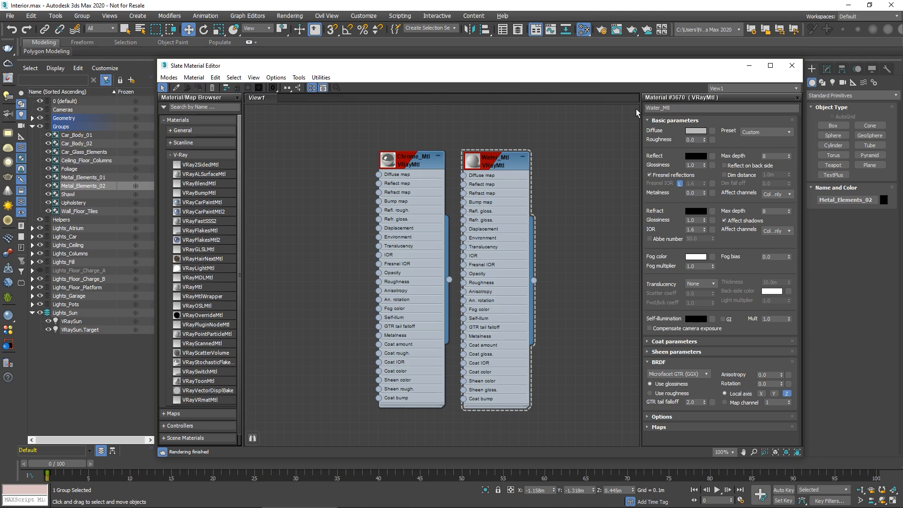
click(749, 131)
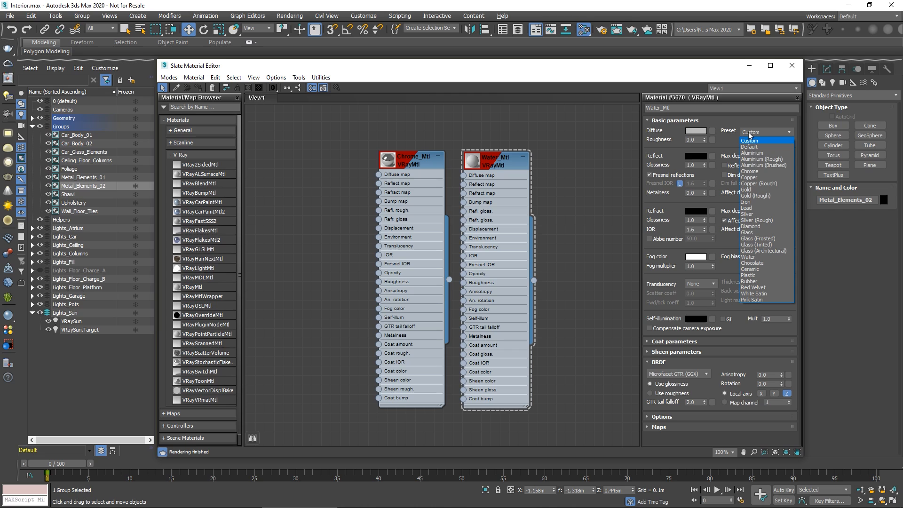
click(747, 257)
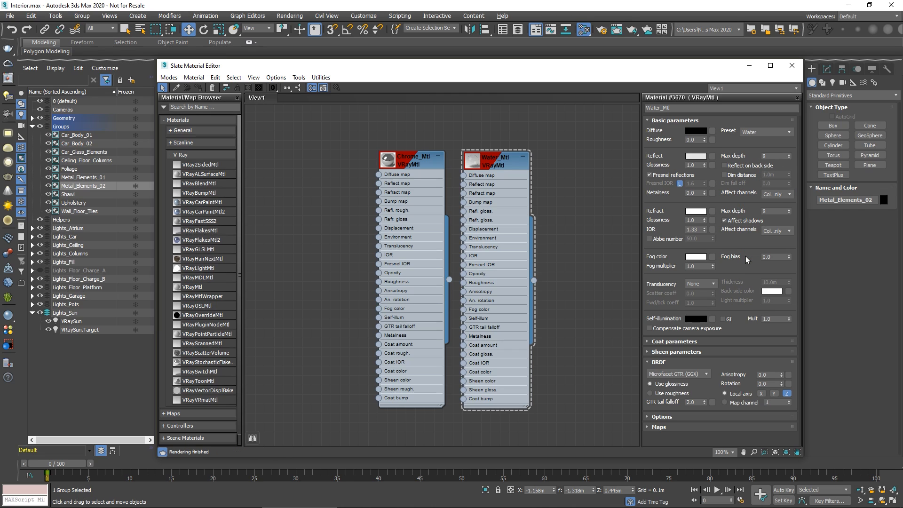
Close the material editor and choose Render_Camera_01 as the viewport camera.
click(793, 66)
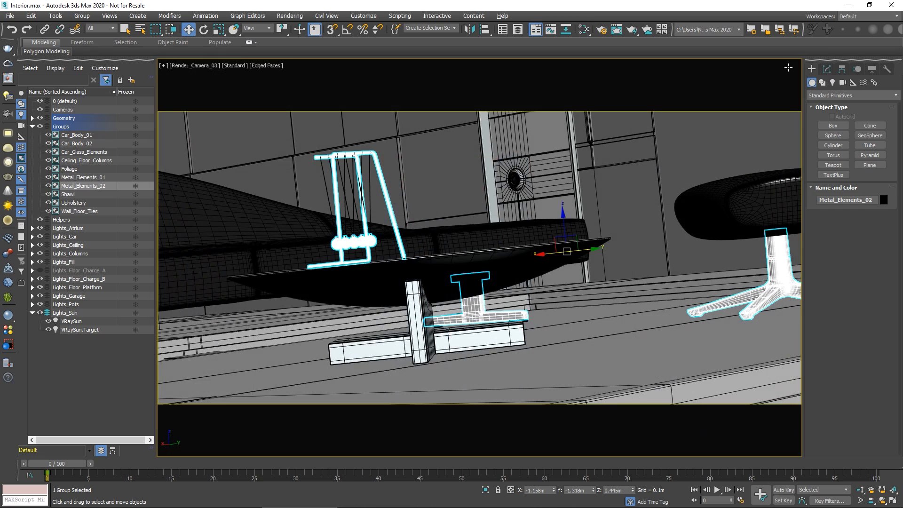
key(c)
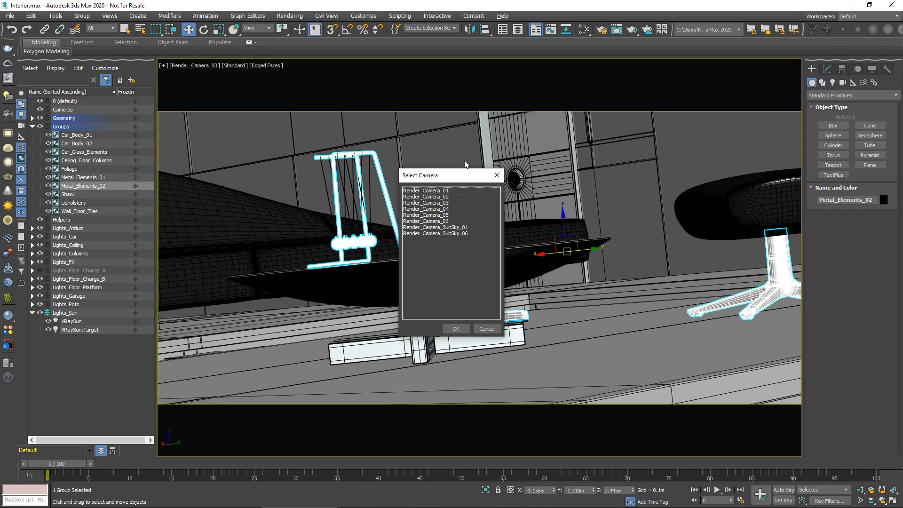
click(443, 191)
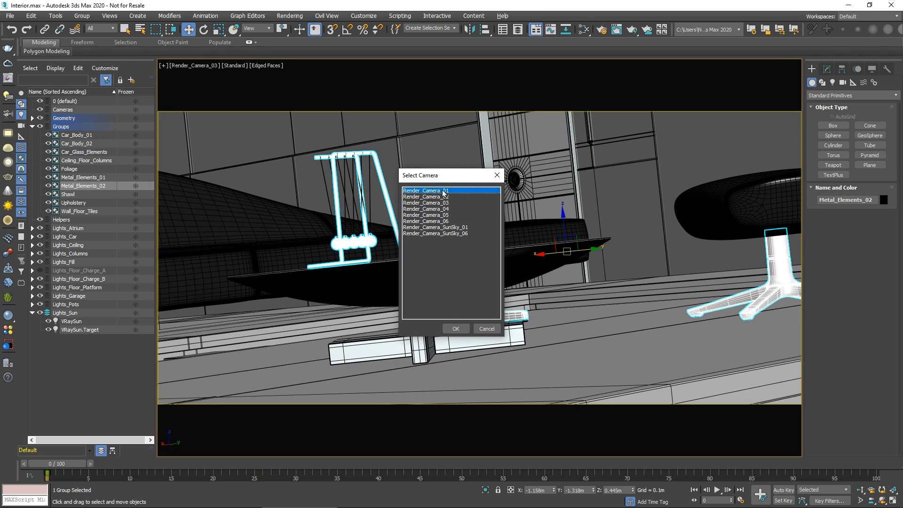
Look through Render_Camera_01 and unhide the Water object in the Architecture layer, hiding the geometry entries from the scene list again.
click(456, 328)
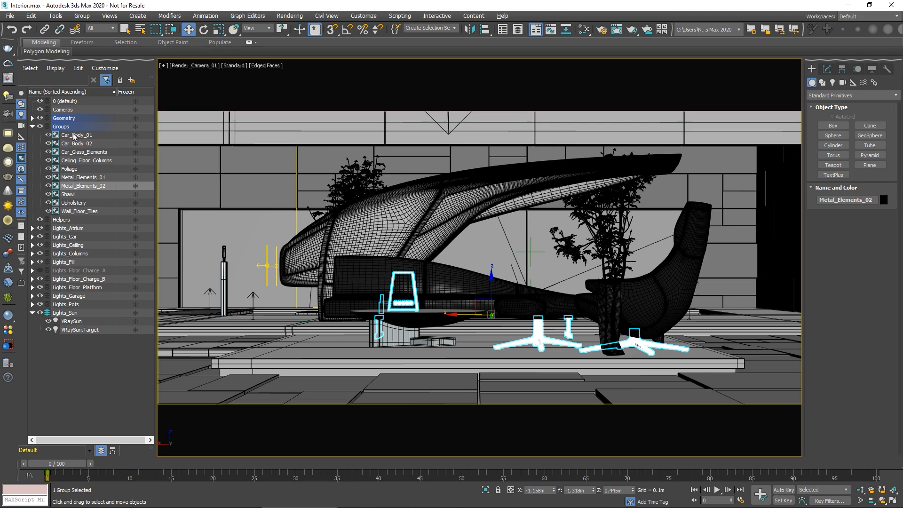
click(22, 96)
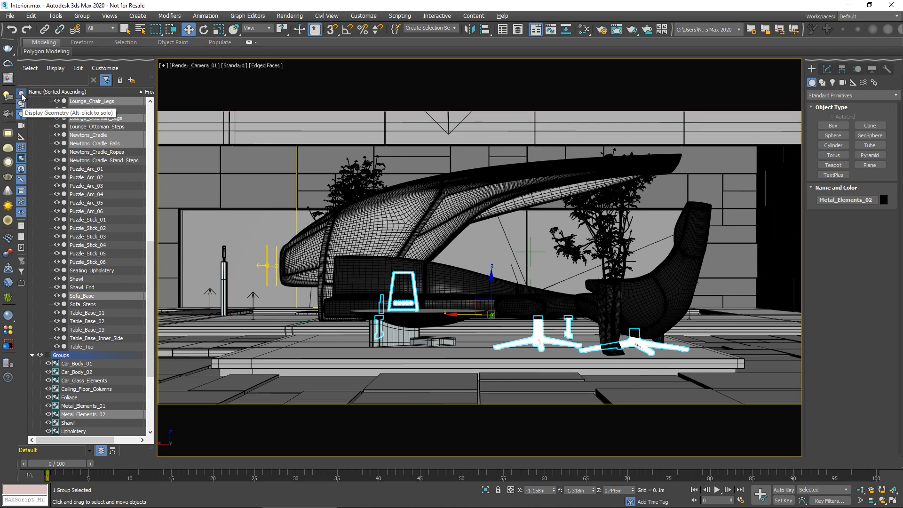
drag(150, 257, 160, 118)
click(41, 127)
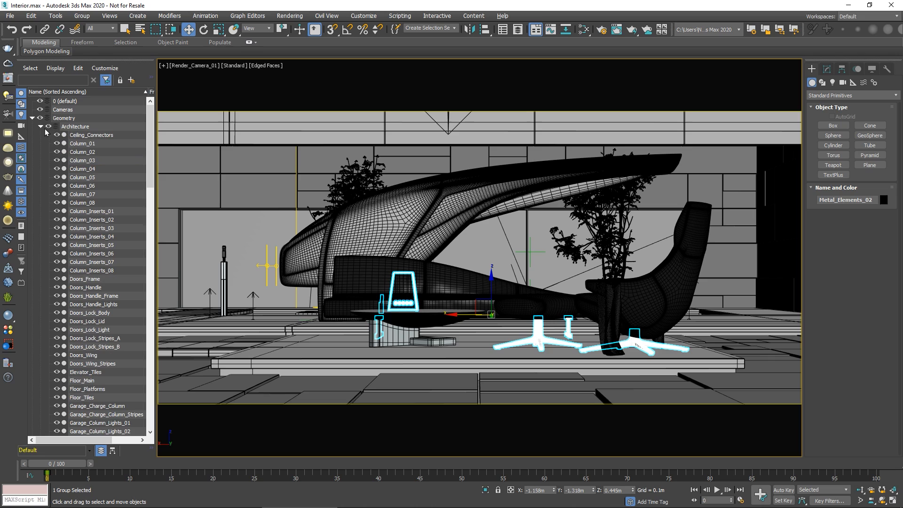
scroll(125, 170, down, 12)
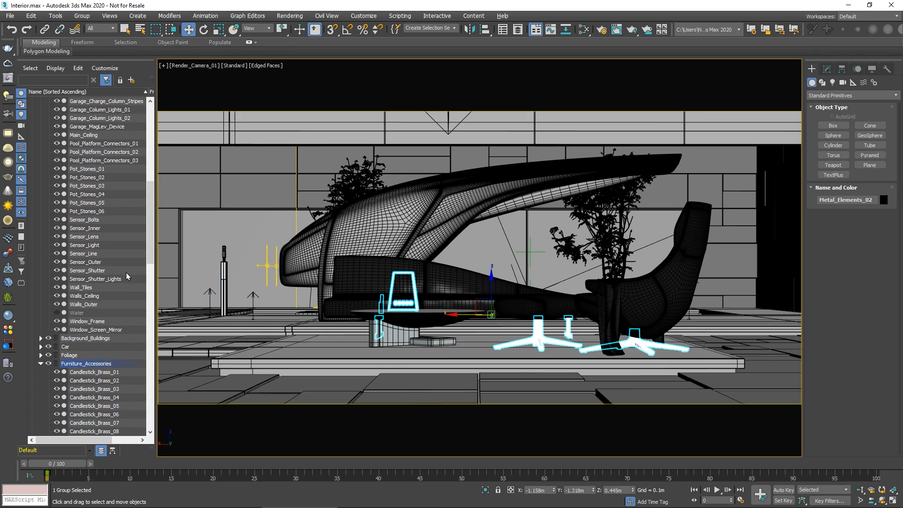
click(57, 313)
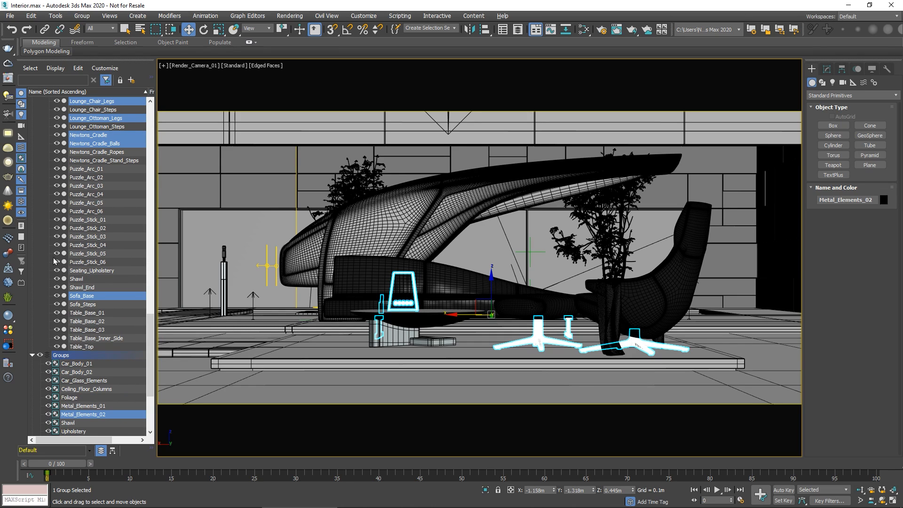
click(21, 94)
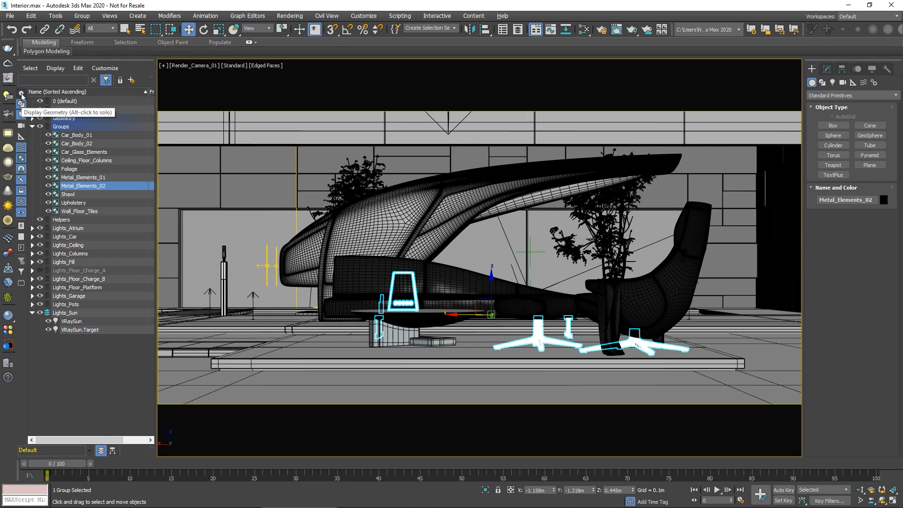
Select the water surface and its Water_Mtl in the Slate Material Editor, and start an interactive render.
click(312, 382)
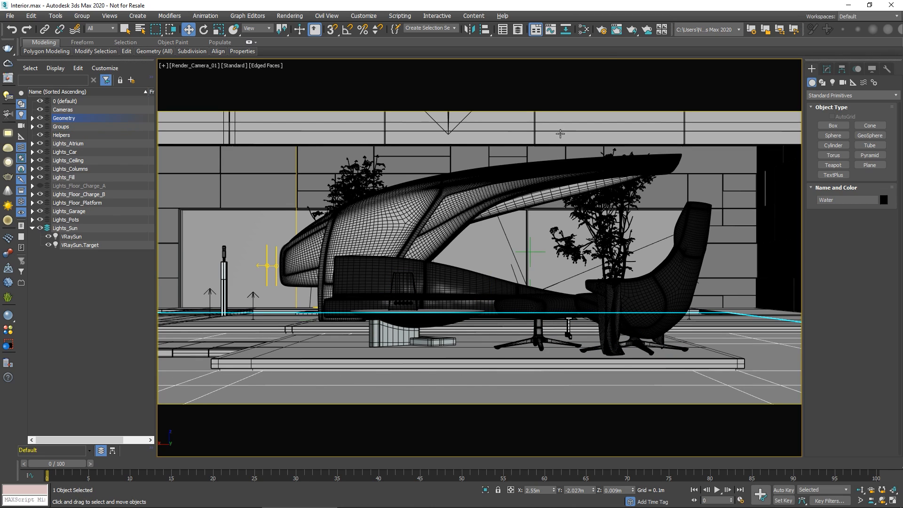
click(584, 30)
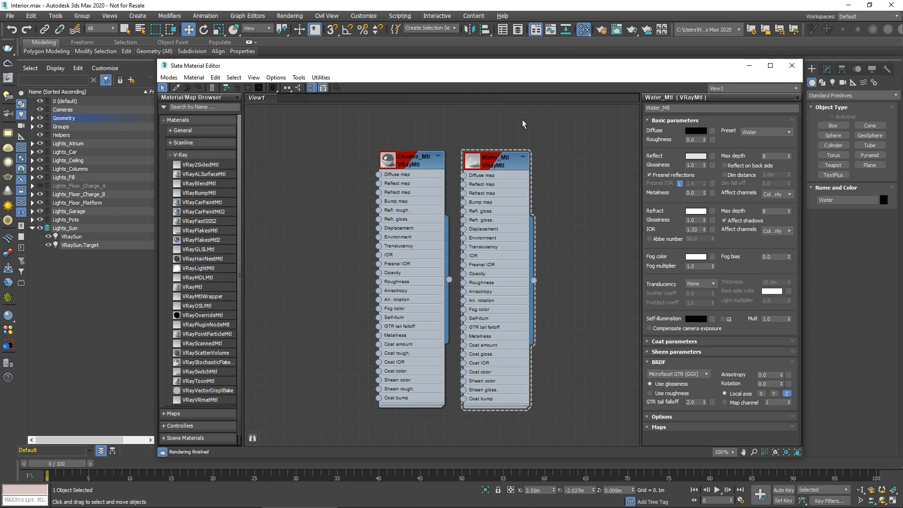
click(495, 165)
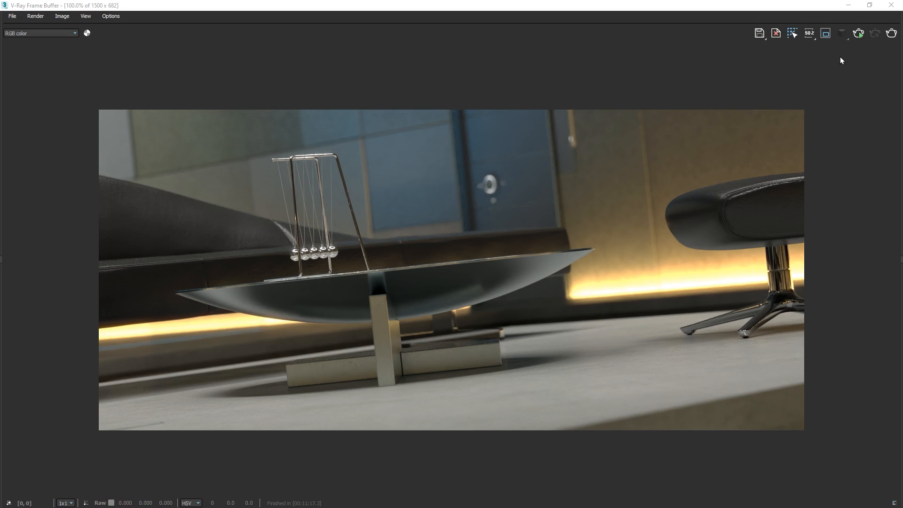
click(861, 35)
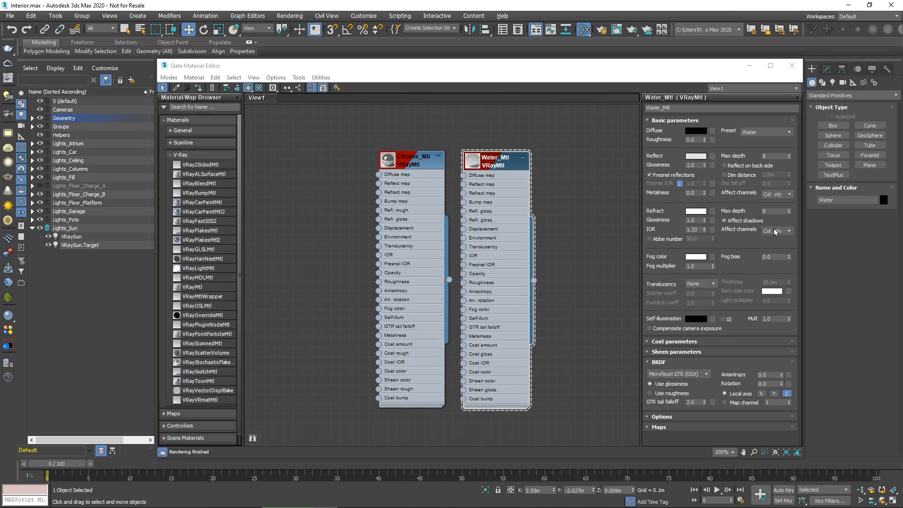
Add a Noise map to the material graph and connect it to the bump map slot of Water_Mtl.
middle_drag(564, 199, 478, 198)
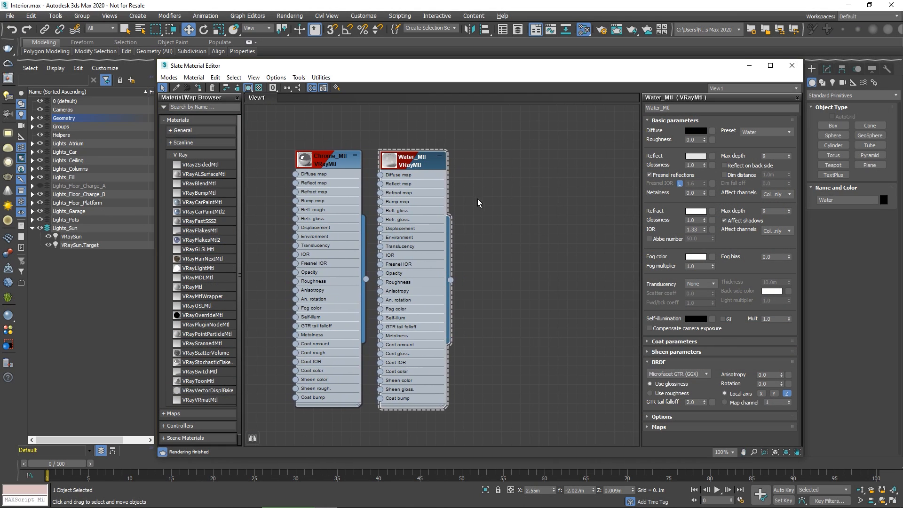
drag(406, 164, 519, 165)
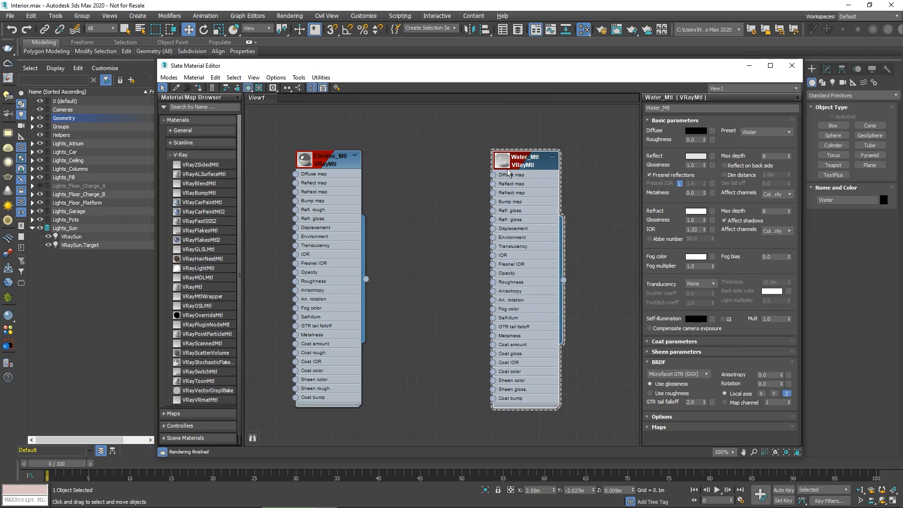
right_click(395, 183)
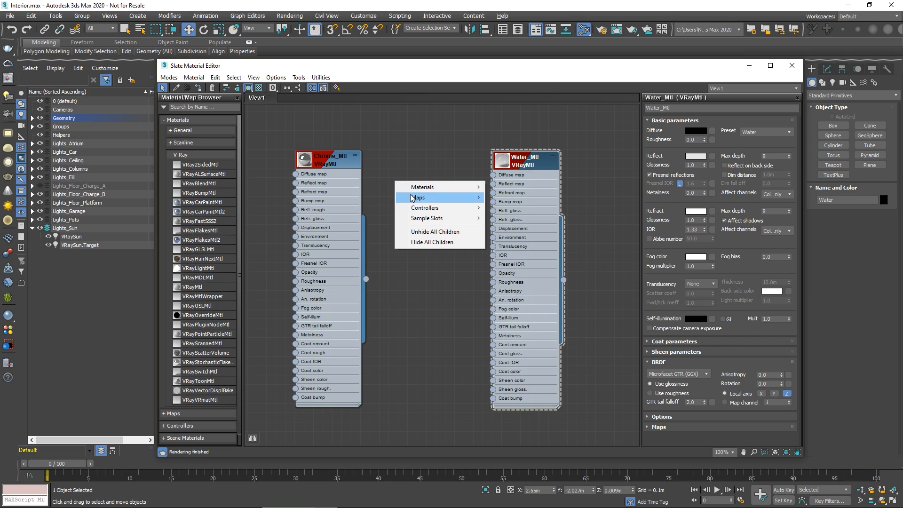
mouse_move(464, 200)
mouse_move(512, 198)
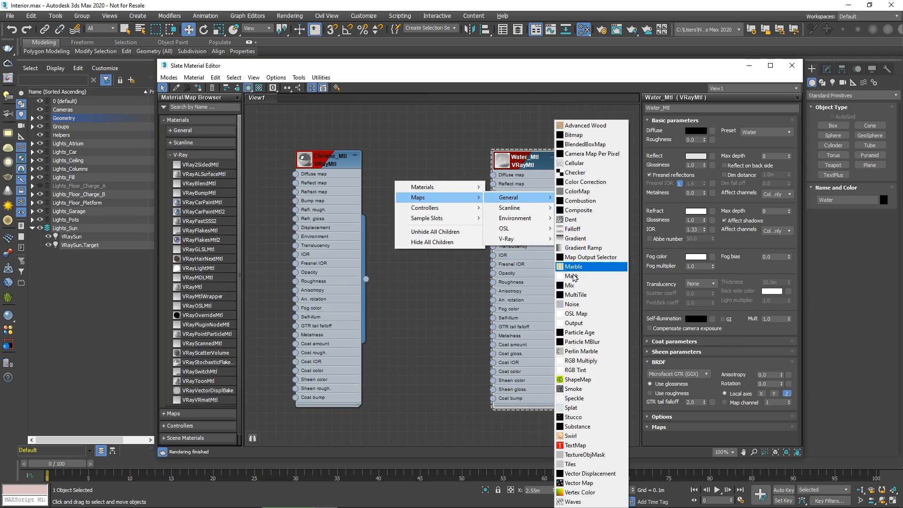
click(573, 306)
drag(396, 185, 493, 202)
Set the size of the Noise map to 20.
double_click(422, 208)
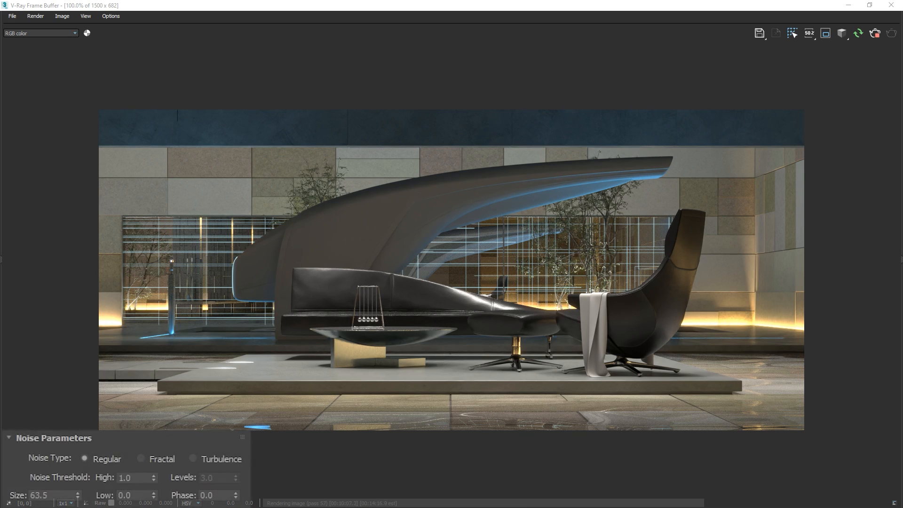
double_click(56, 495)
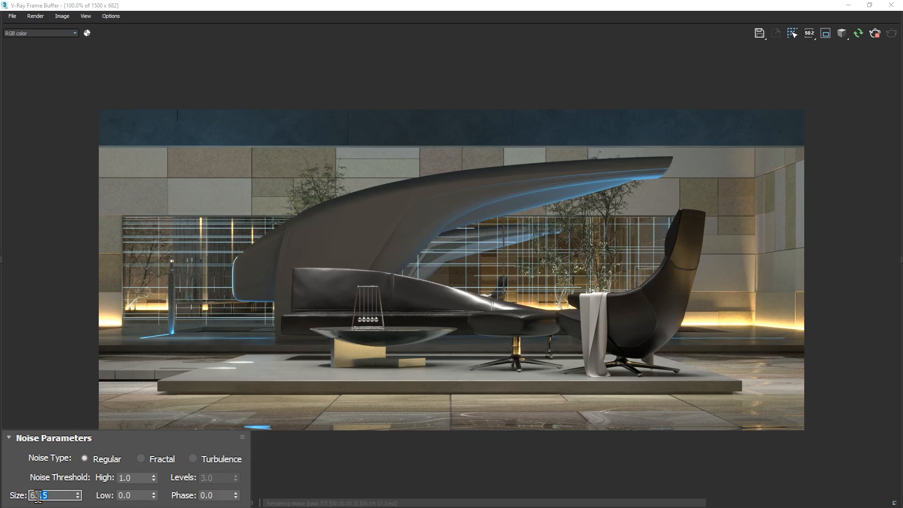
text(20)
key(Return)
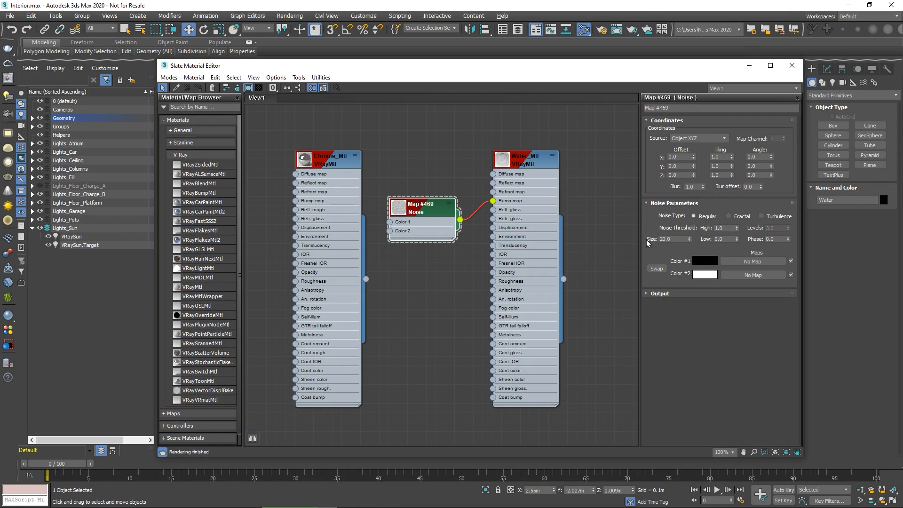
Set the bump amount of Water_Mtl to 0.5.
click(527, 163)
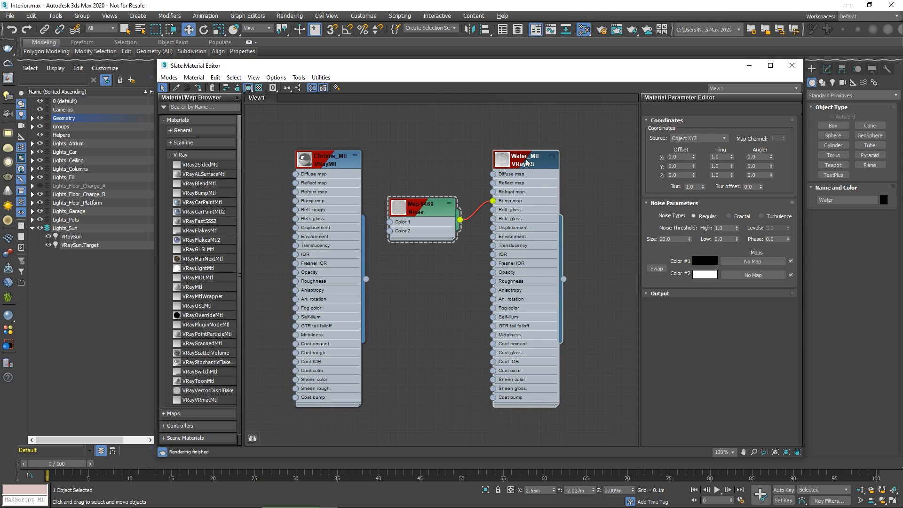
double_click(527, 162)
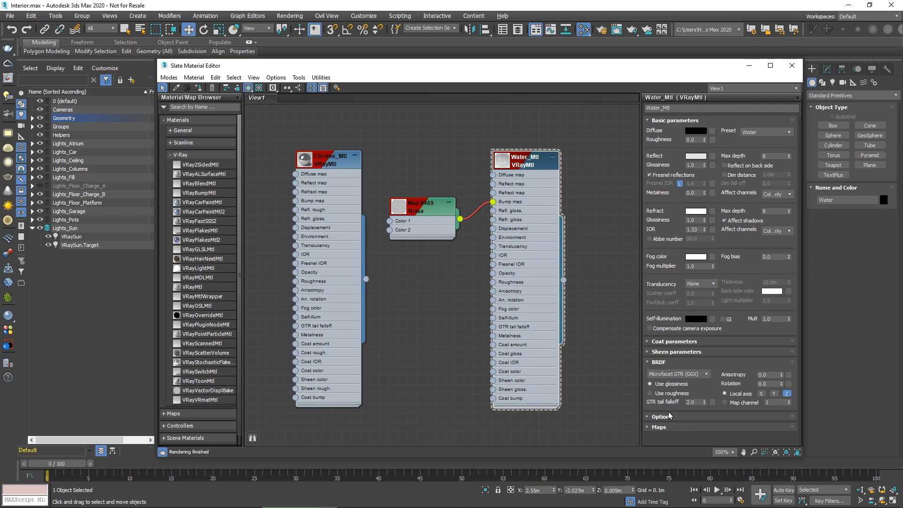
click(675, 427)
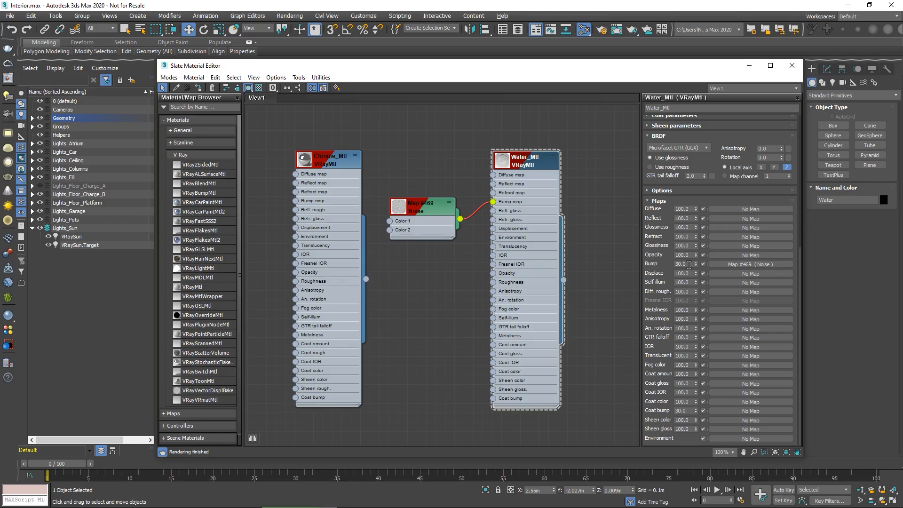
drag(689, 265, 671, 265)
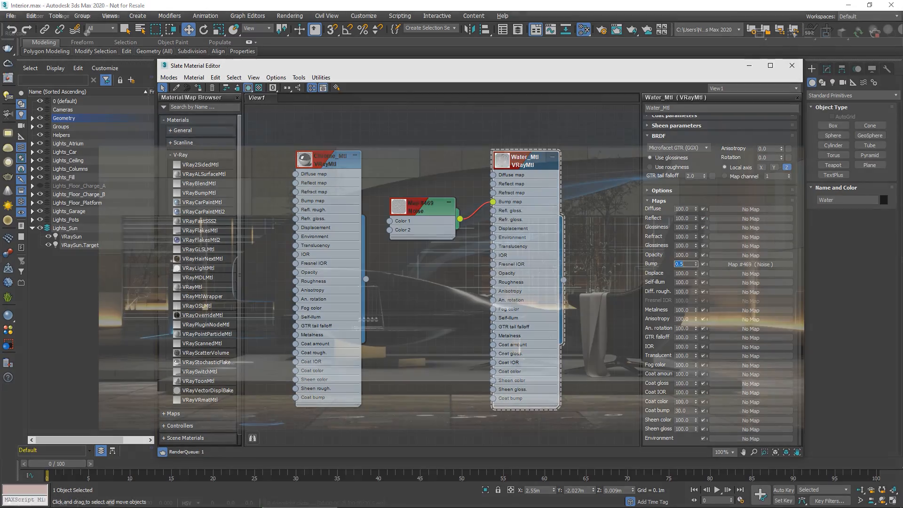
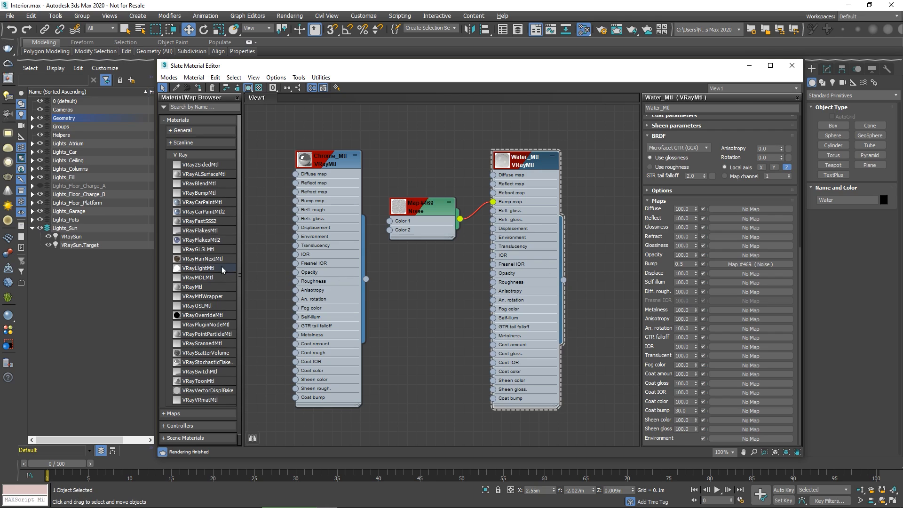
Turn on VRayLight_Garage_Top in the Lights_Garage layer and close the material editor.
click(32, 212)
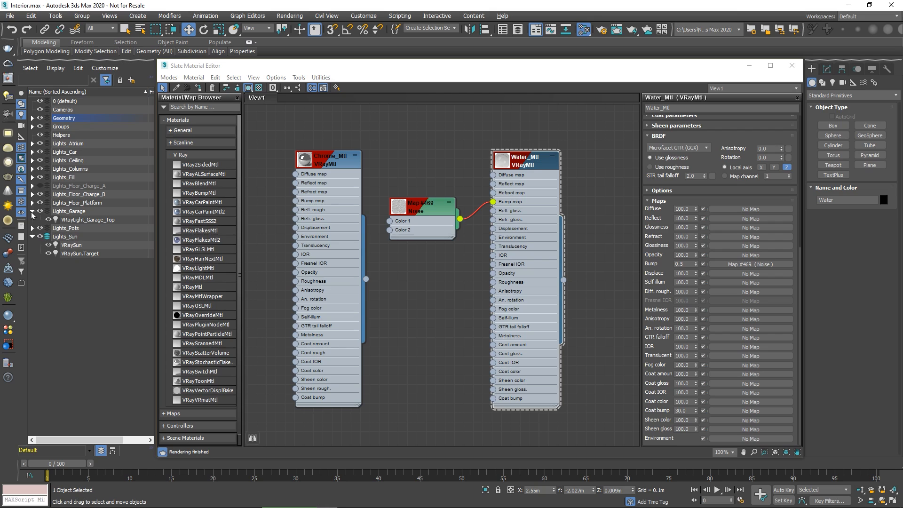
click(85, 220)
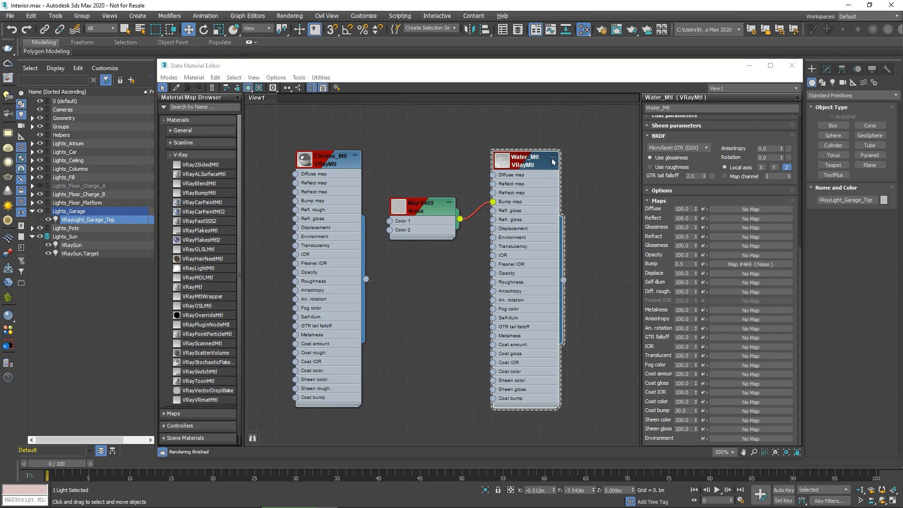
click(827, 69)
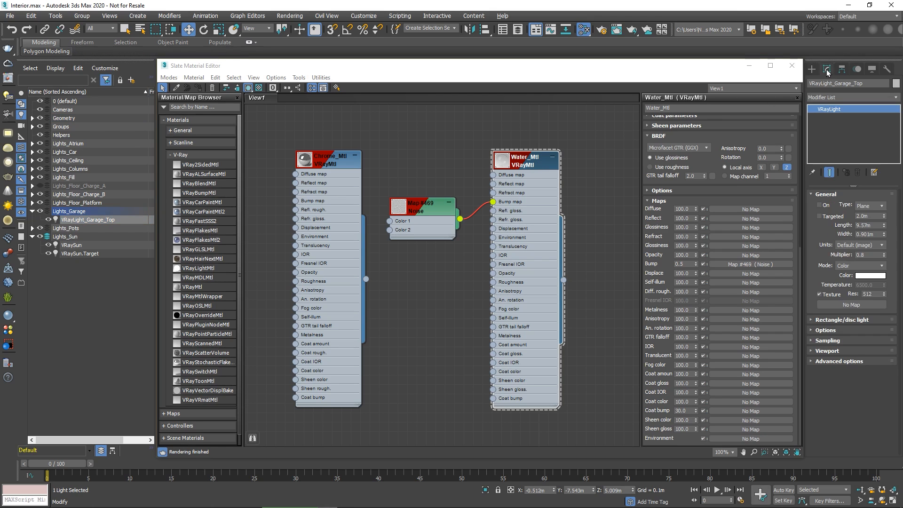
click(819, 205)
click(792, 65)
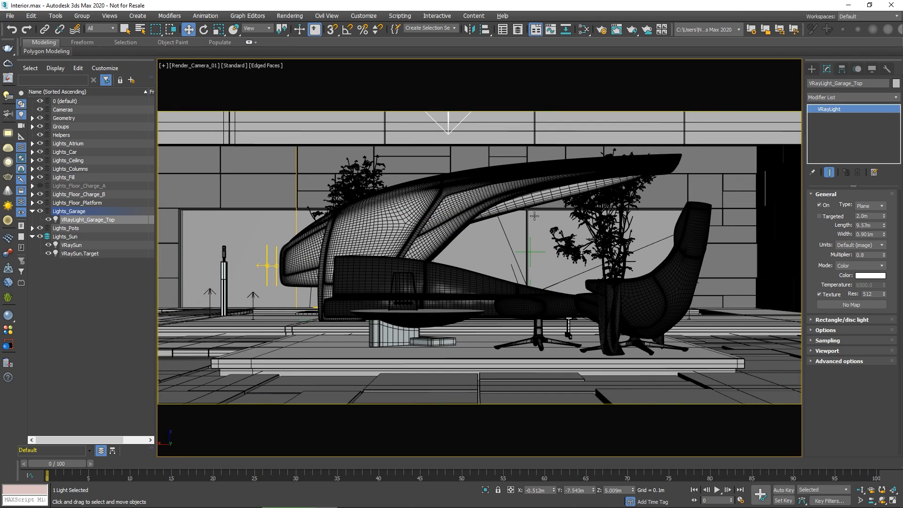
Select the Car_Body_01 group and add a new VRayMtl beside Water_Mtl in the Slate Material Editor.
click(437, 246)
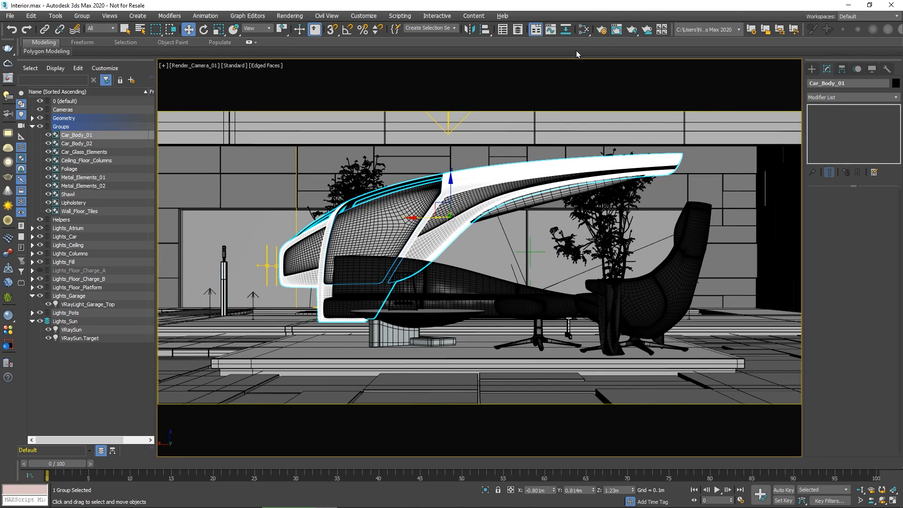
click(584, 29)
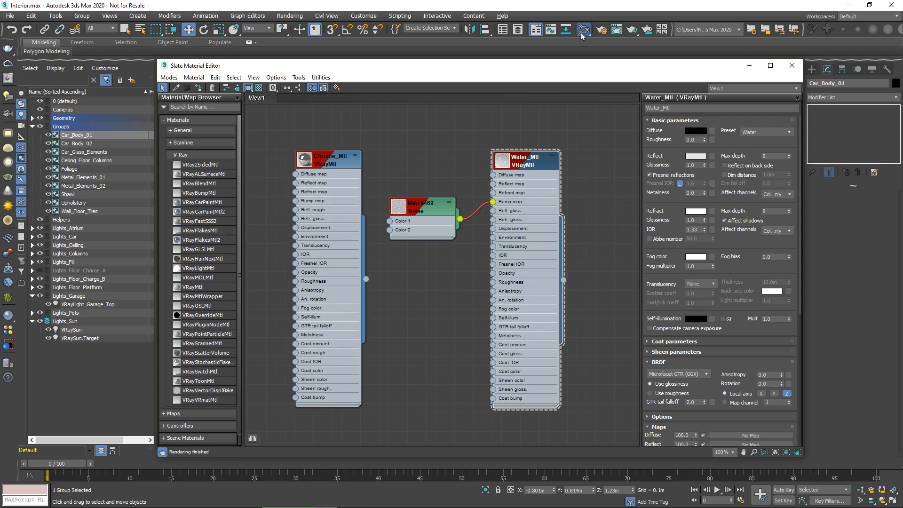
middle_drag(599, 170, 369, 170)
right_click(368, 170)
mouse_move(386, 179)
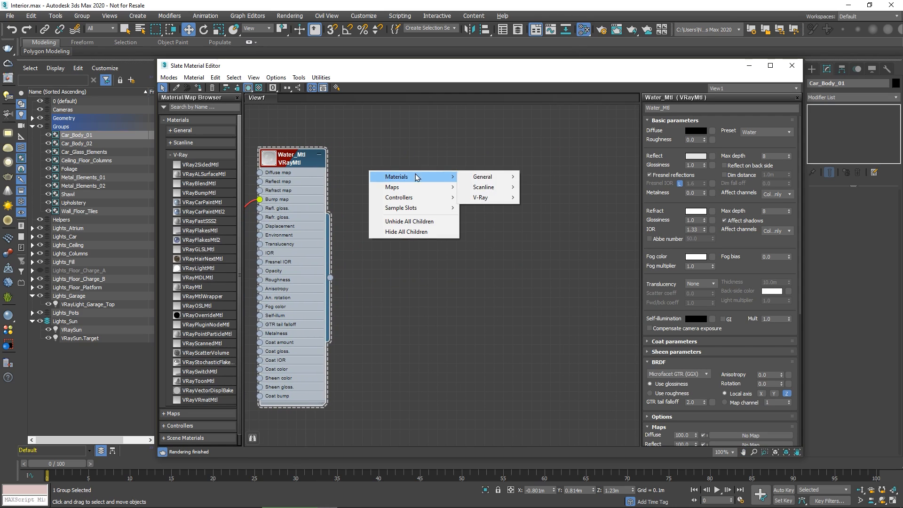
mouse_move(484, 197)
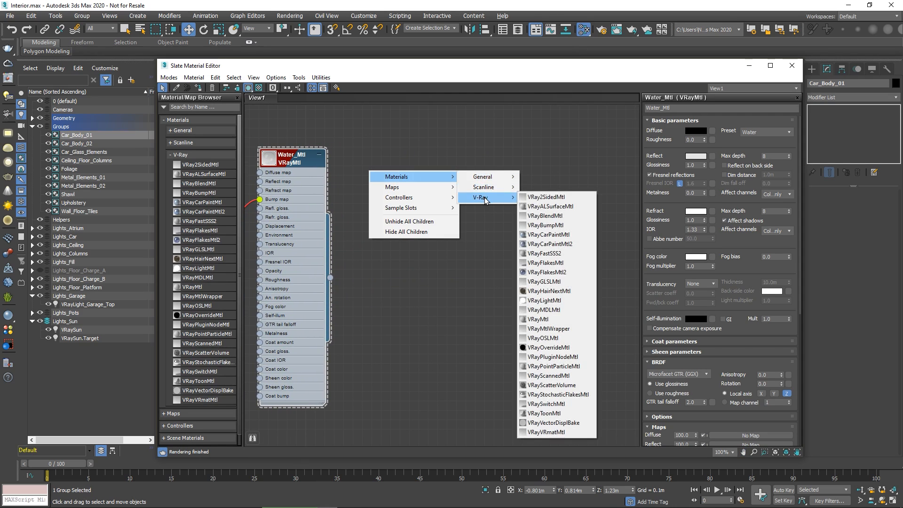
click(541, 319)
drag(371, 171, 410, 163)
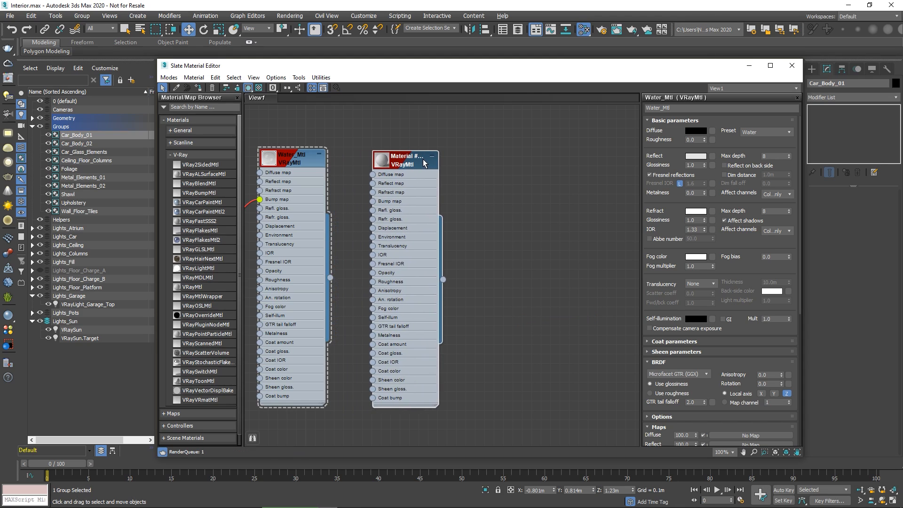
Rename the new VRayMtl as Paint_White_Mtl.
double_click(424, 160)
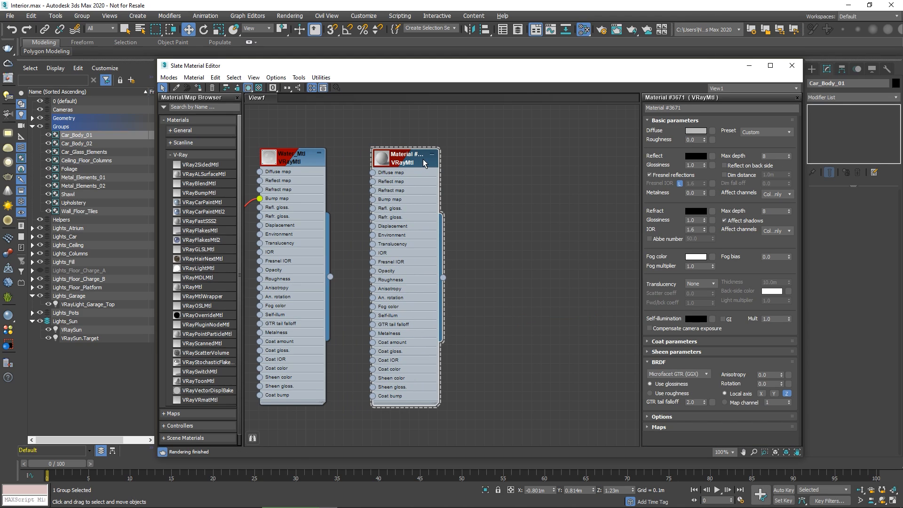
text(Paint_White_Mtl)
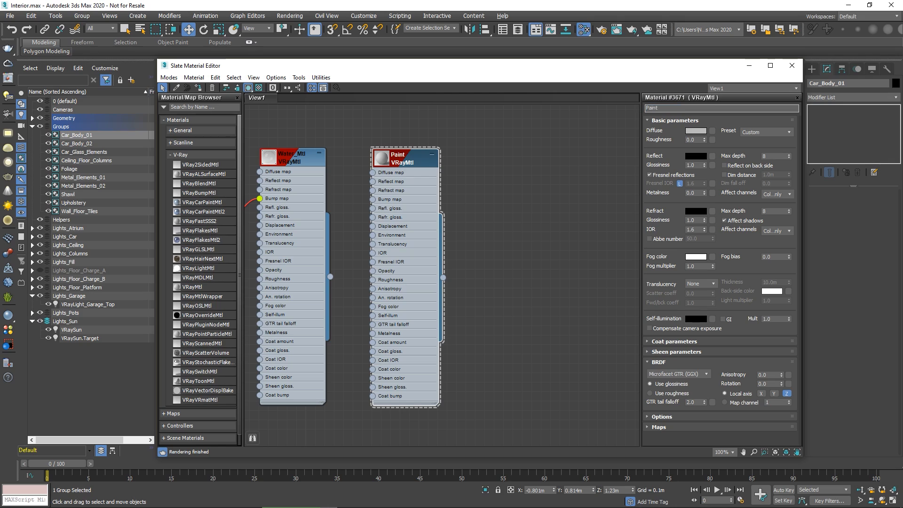
key(Return)
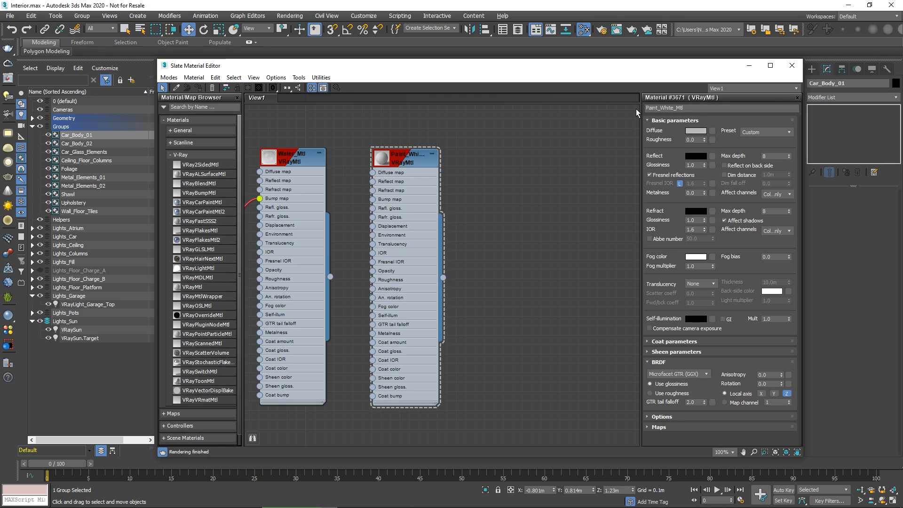
Apply the Plastic preset to Paint_White_Mtl, set its diffuse color to near-white RGB 235, and close the material editor.
click(750, 131)
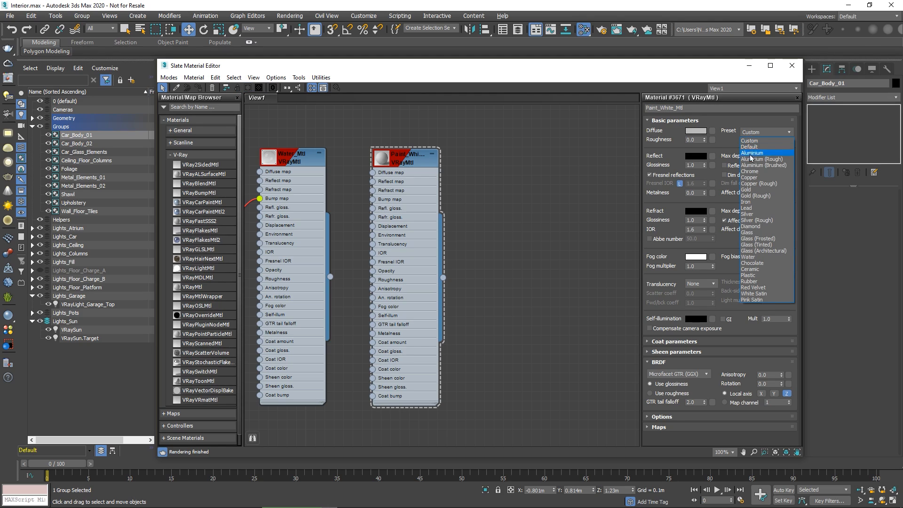
click(750, 275)
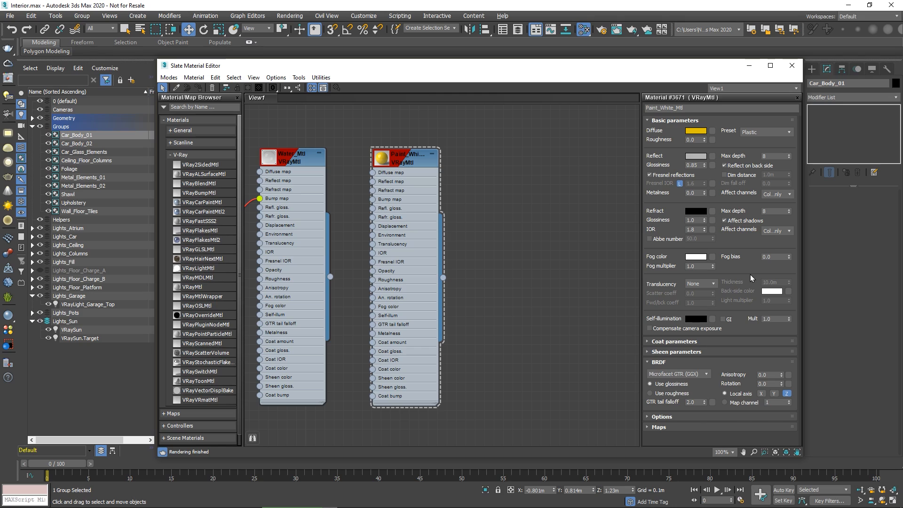
click(702, 132)
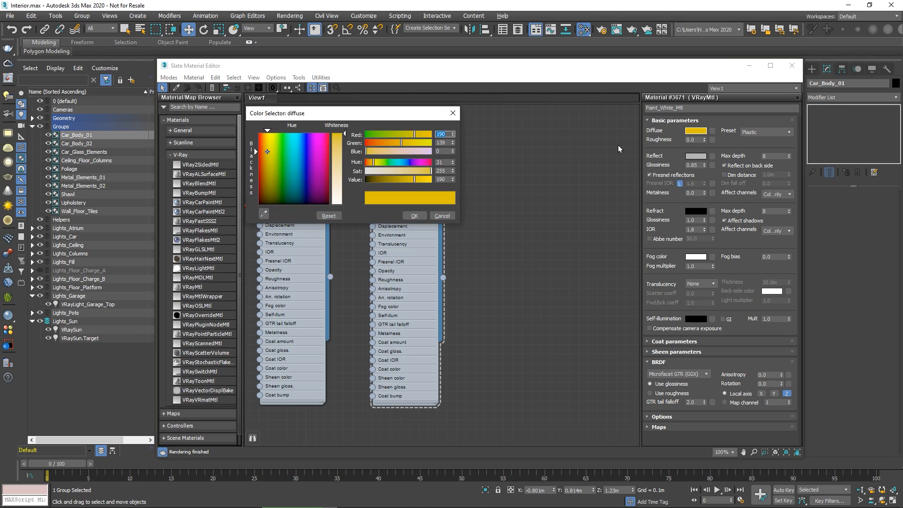
drag(326, 176, 332, 205)
click(337, 199)
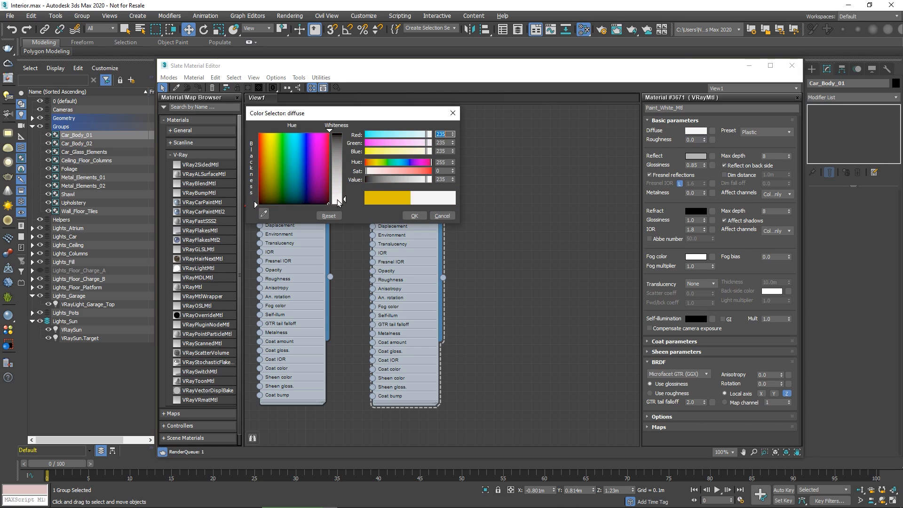
click(410, 217)
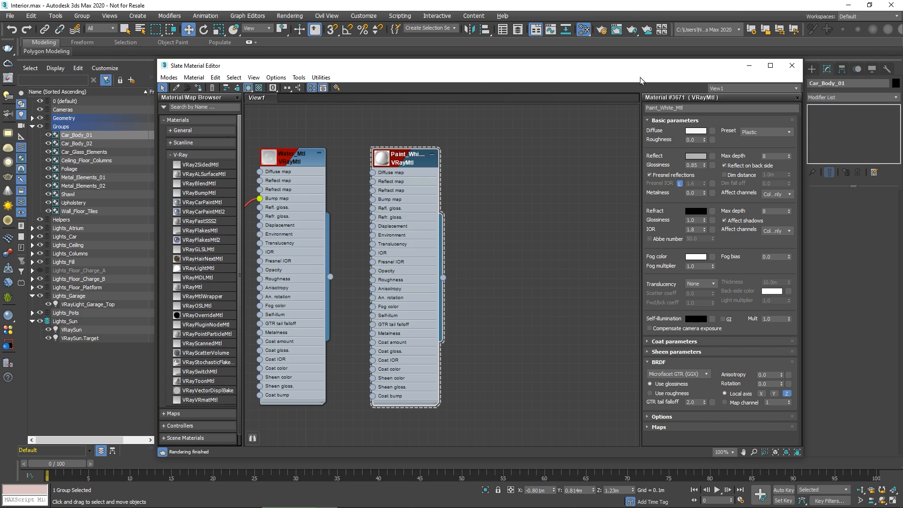
click(791, 66)
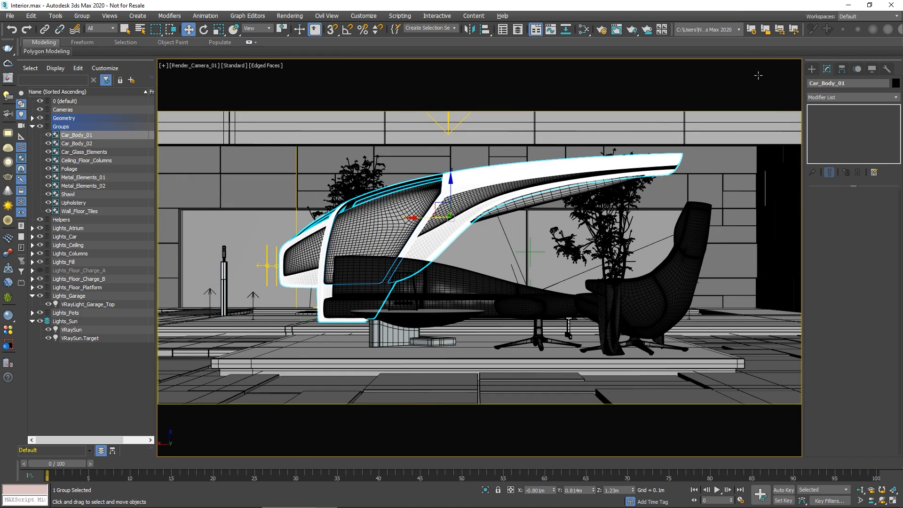
Select the Car_Glass_Elements and Car_Body_02 groups and add a new VRayMtl beside Paint_White_Mtl in the Slate Material Editor.
click(392, 212)
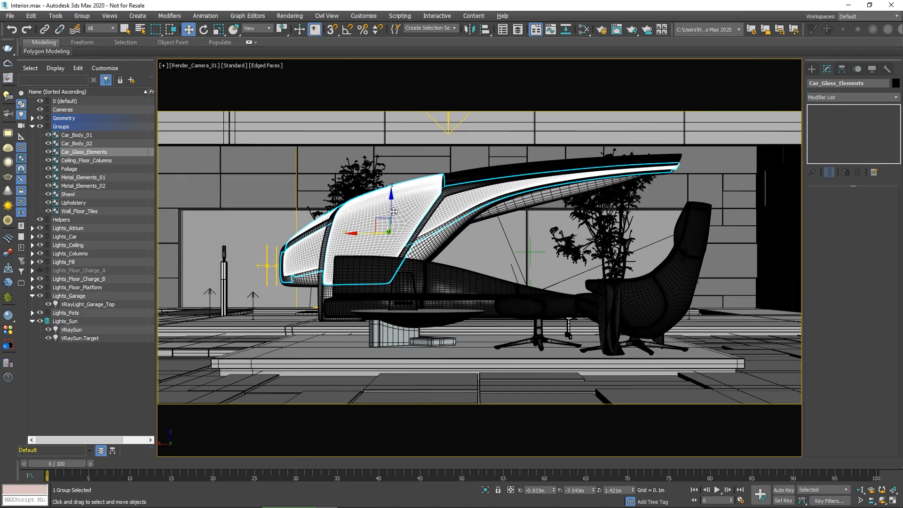
ctrl+click(516, 205)
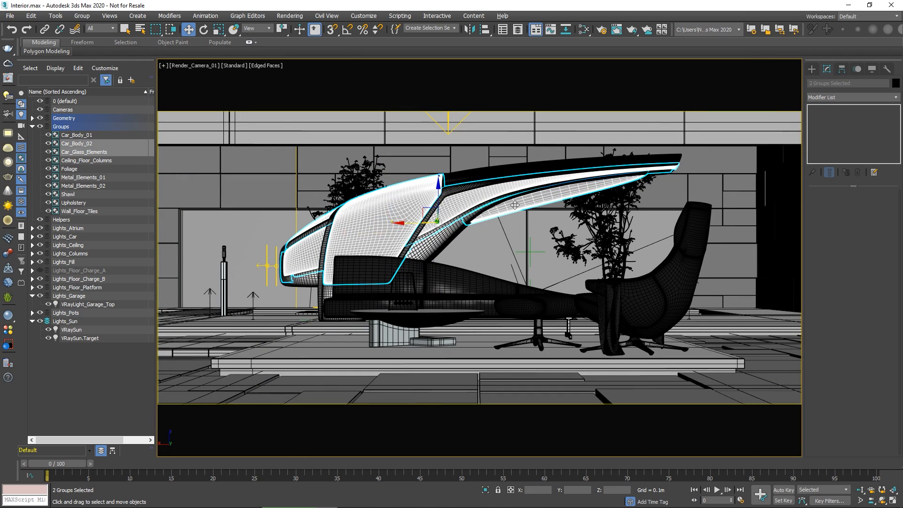
click(583, 32)
right_click(506, 145)
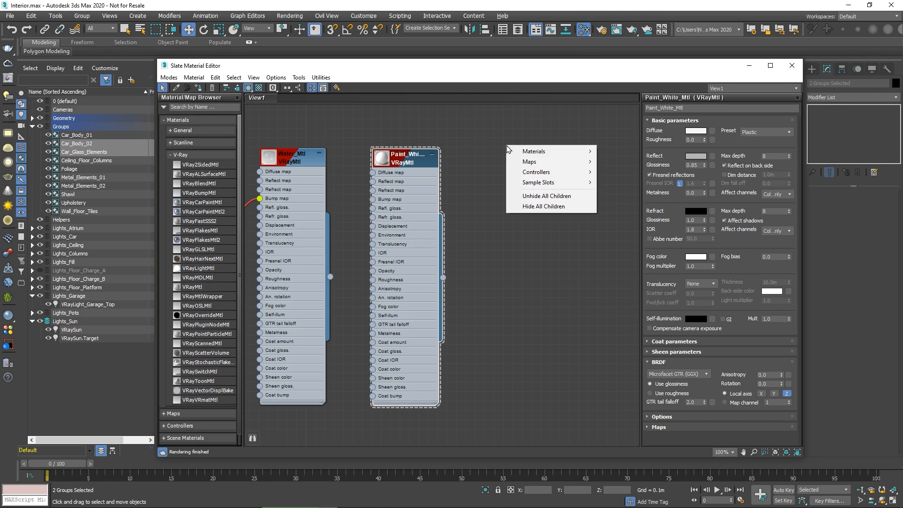
mouse_move(534, 151)
mouse_move(608, 174)
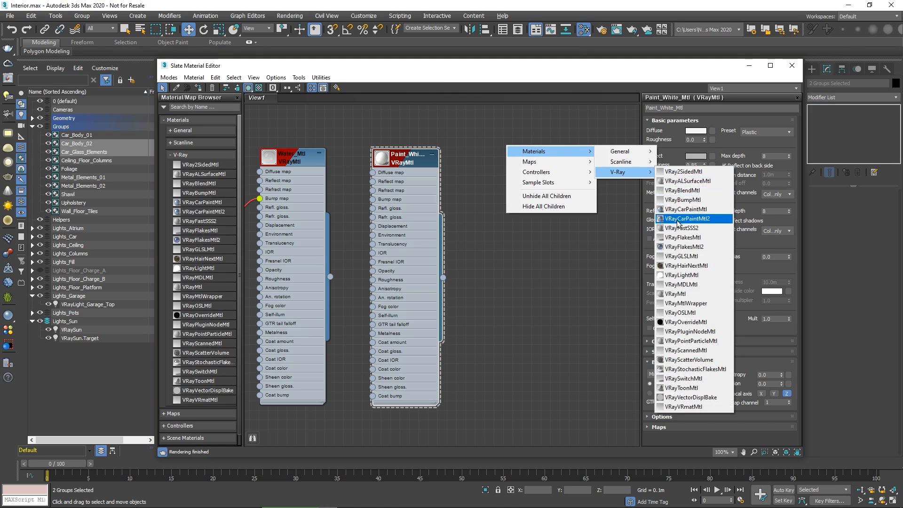
click(675, 294)
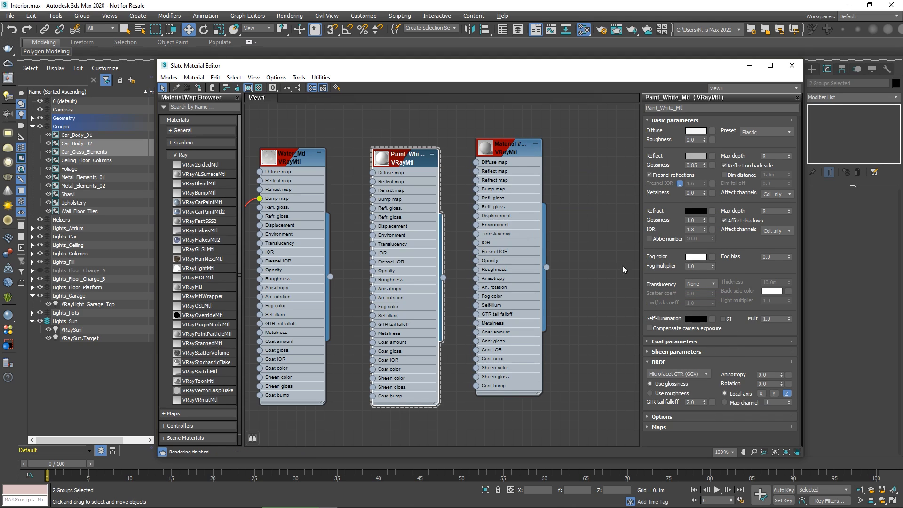
drag(508, 153, 523, 161)
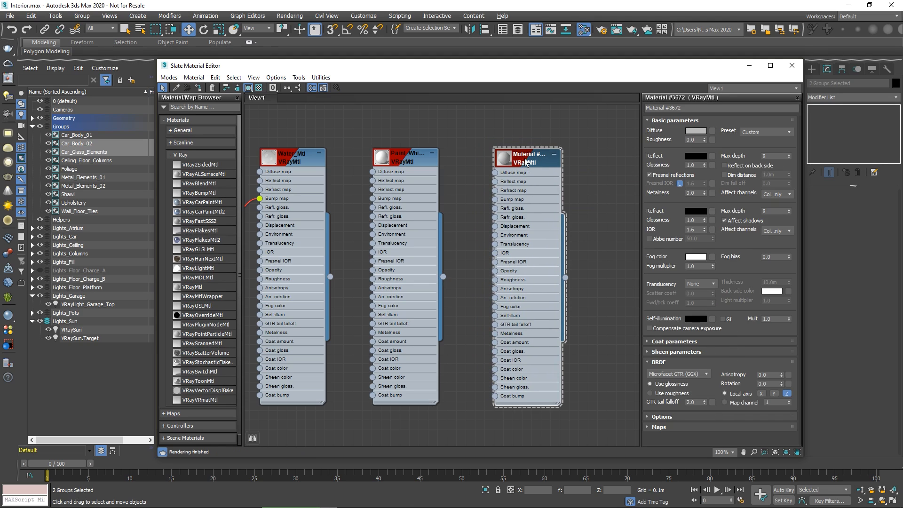
Rename the new VRayMtl as Base_Black_Mtl.
click(684, 108)
text(Base_Black_Mtl)
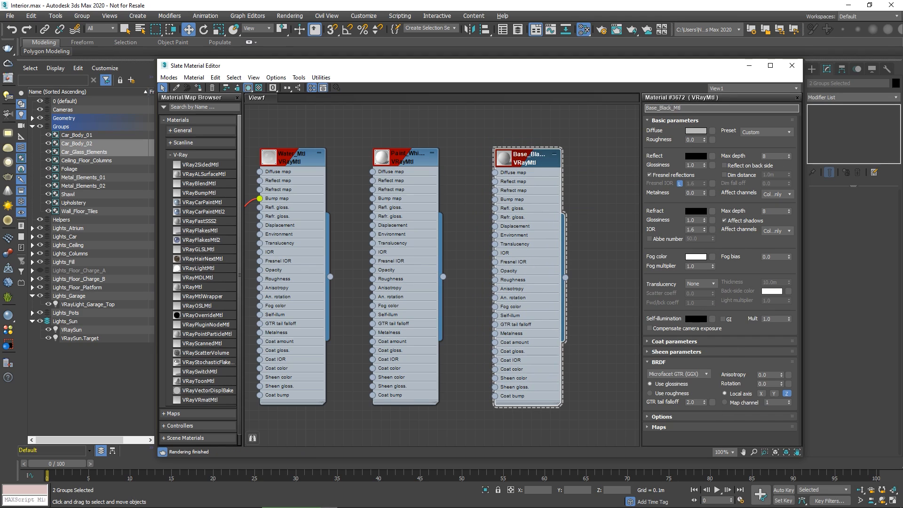
key(Return)
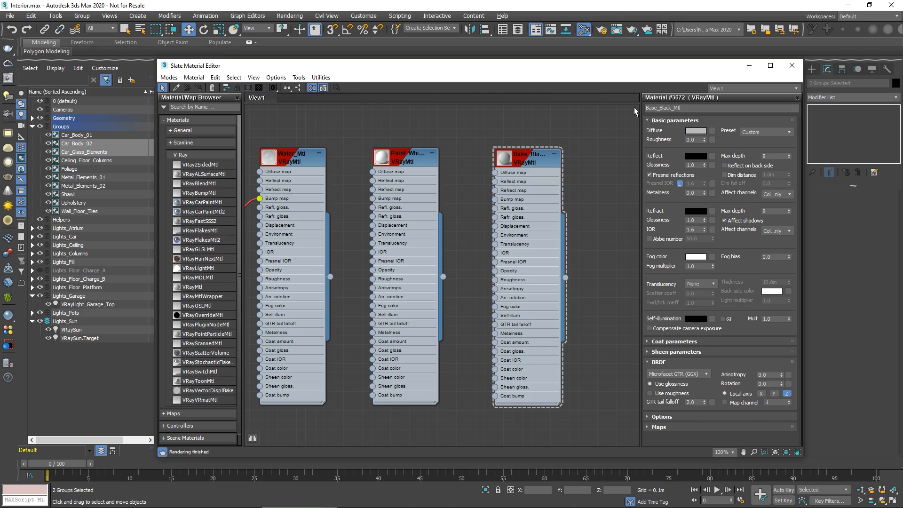
Apply the Plastic preset to Base_Black_Mtl and set its diffuse color to a very dark grey.
click(747, 133)
click(747, 275)
click(697, 132)
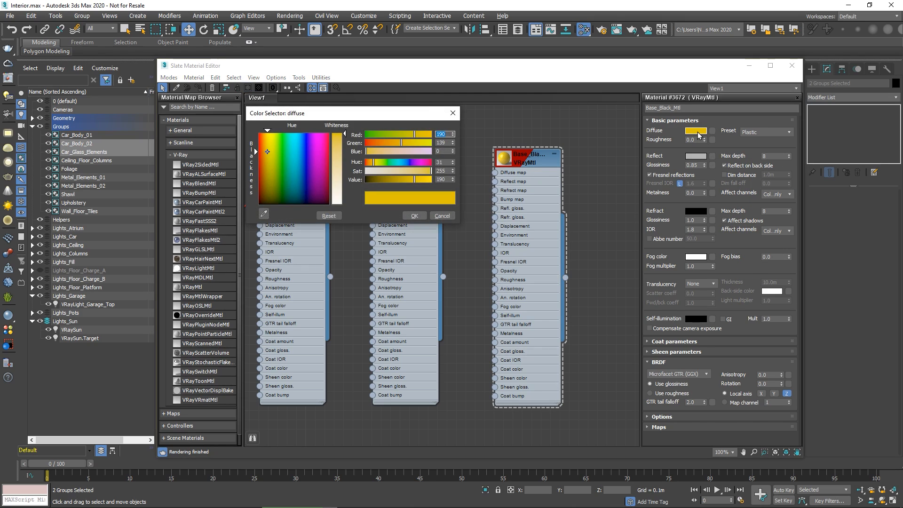
drag(319, 183, 330, 206)
drag(346, 135, 346, 136)
click(410, 214)
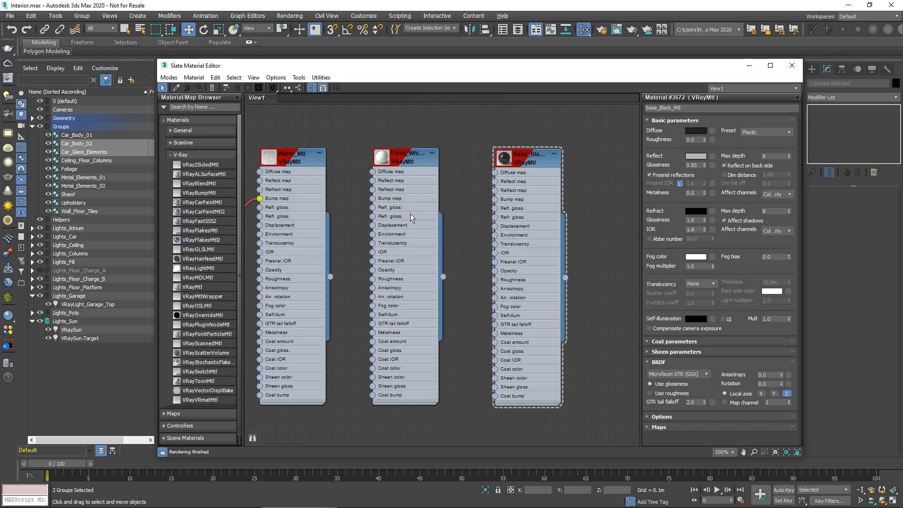
Set the reflection glossiness of Base_Black_Mtl to 0.65 and assign the material to the selected groups, closing the material editor.
double_click(694, 166)
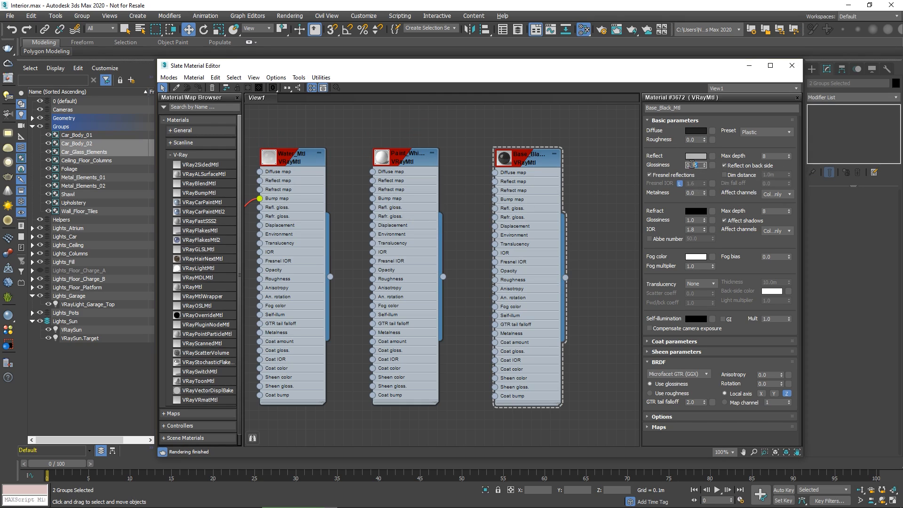
text(0)
click(539, 162)
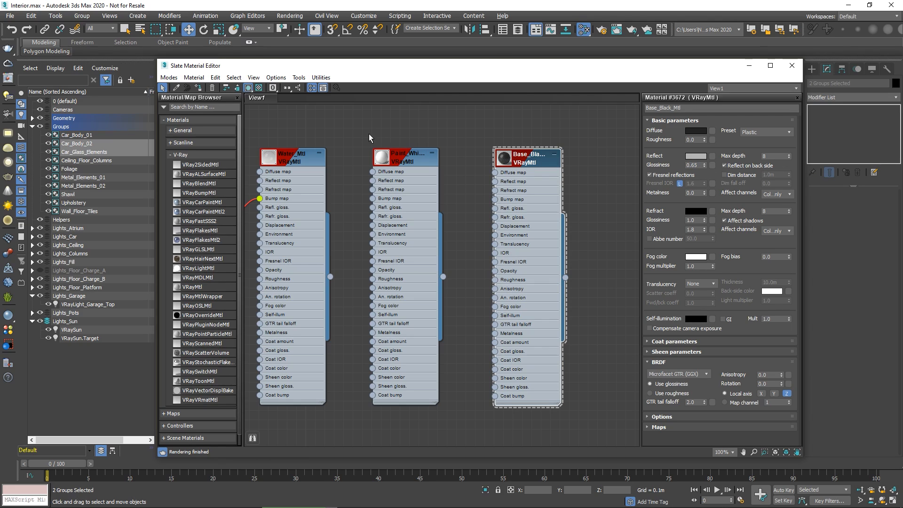
click(198, 88)
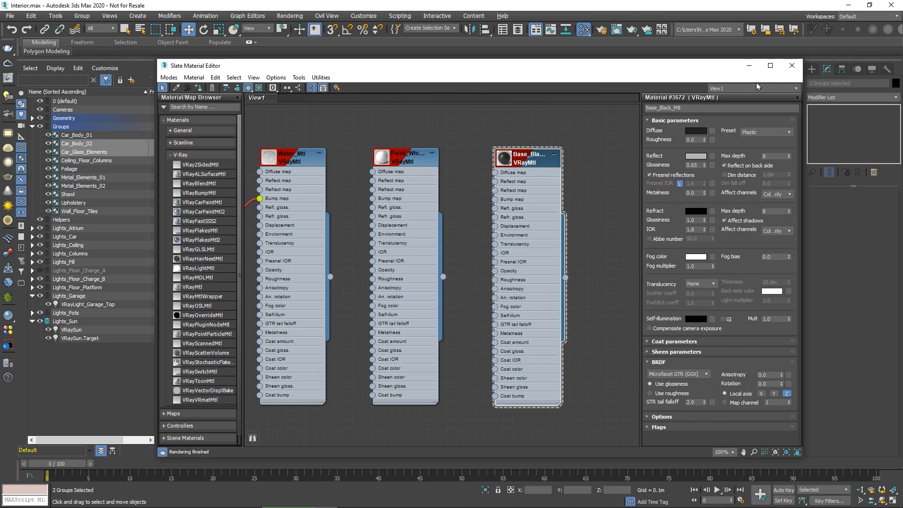
click(793, 66)
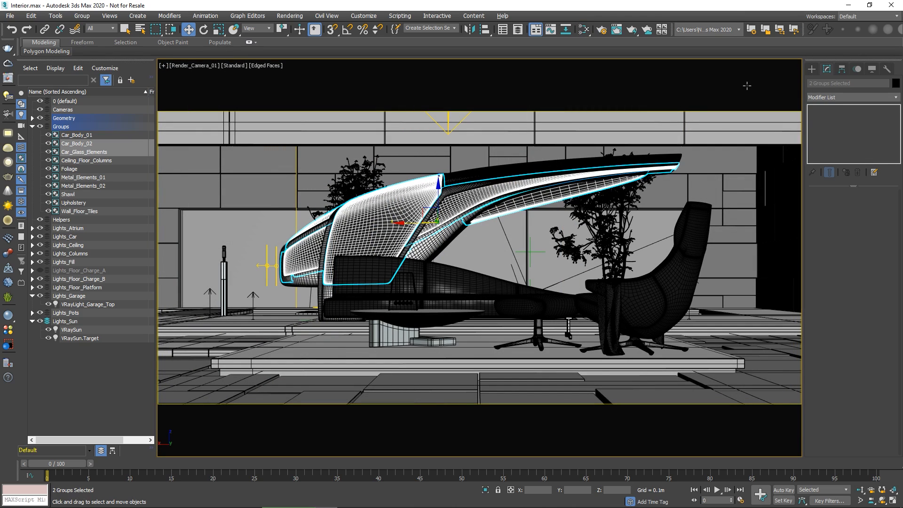
Select only the Car_Glass_Elements group and switch the viewport to Render_Camera_04.
click(470, 200)
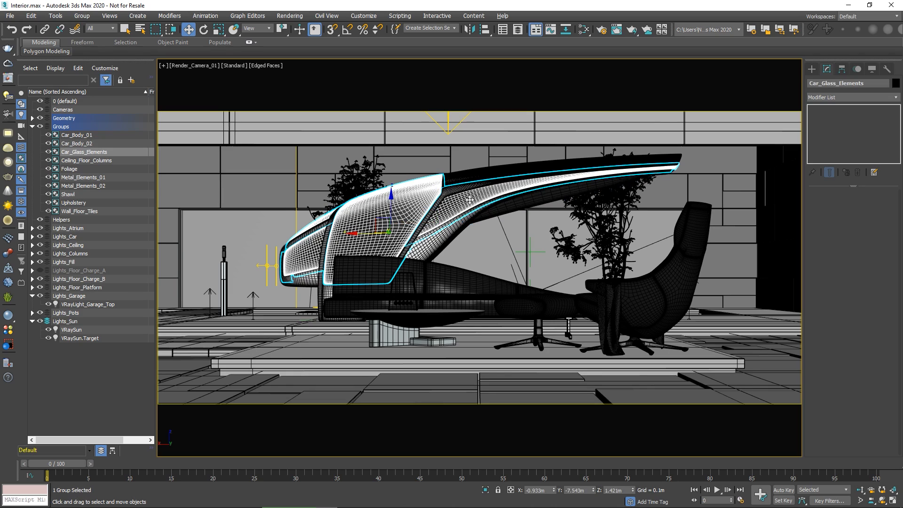
key(c)
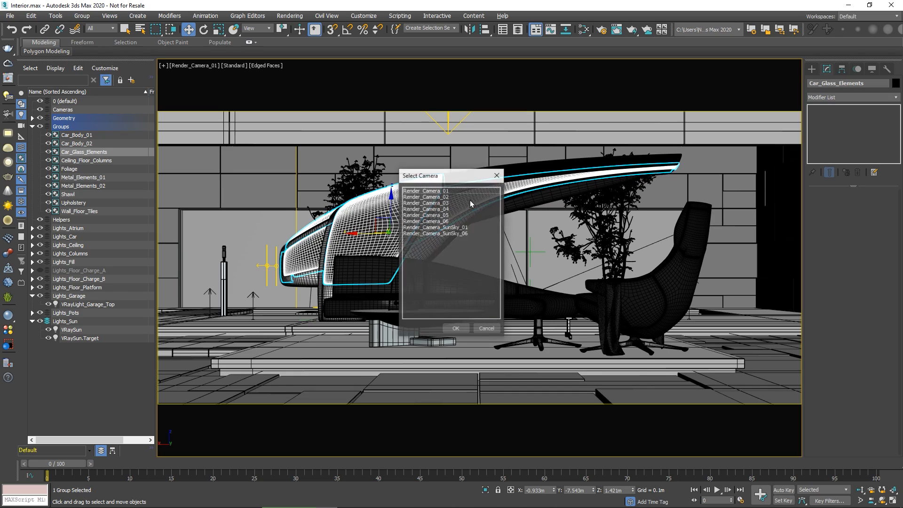
click(448, 209)
click(456, 329)
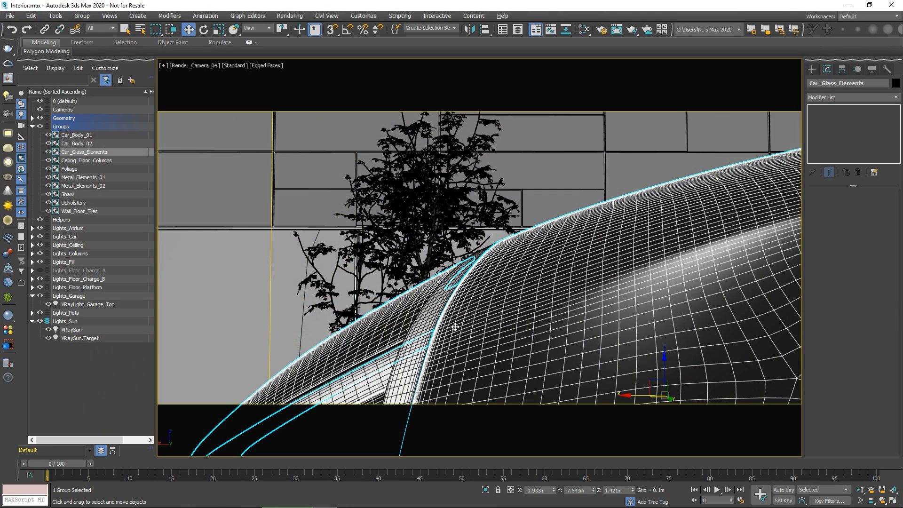
Duplicate Base_Black_Mtl in the Slate Material Editor and rename the copy as Glass_Mtl.
click(584, 30)
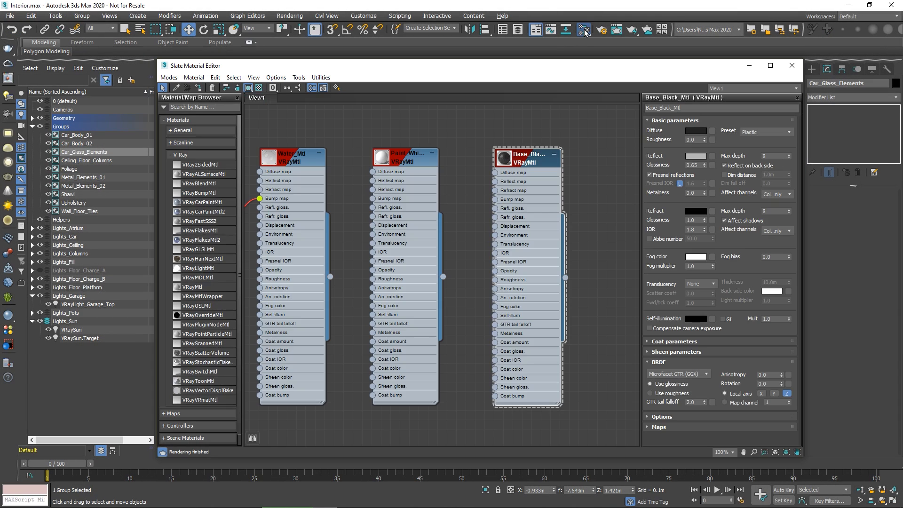
middle_drag(588, 165, 477, 171)
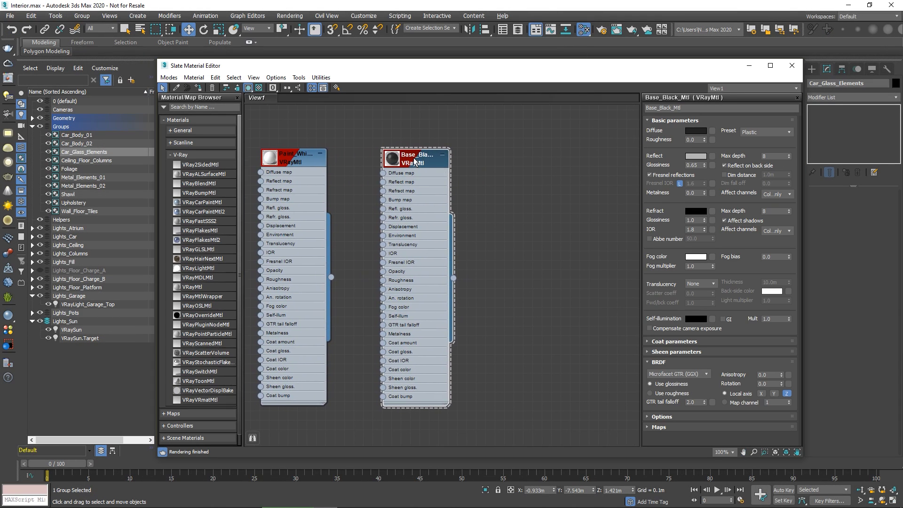
shift+drag(413, 157, 546, 159)
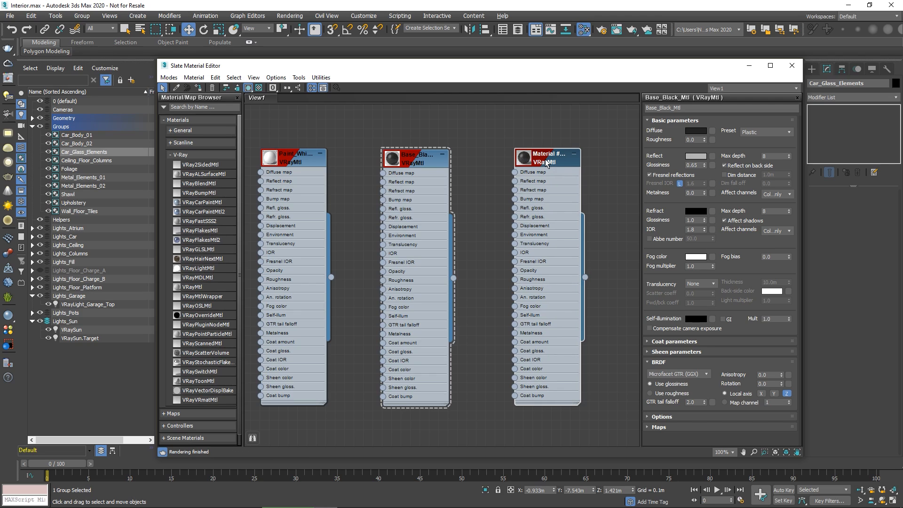
double_click(545, 159)
drag(685, 108, 638, 109)
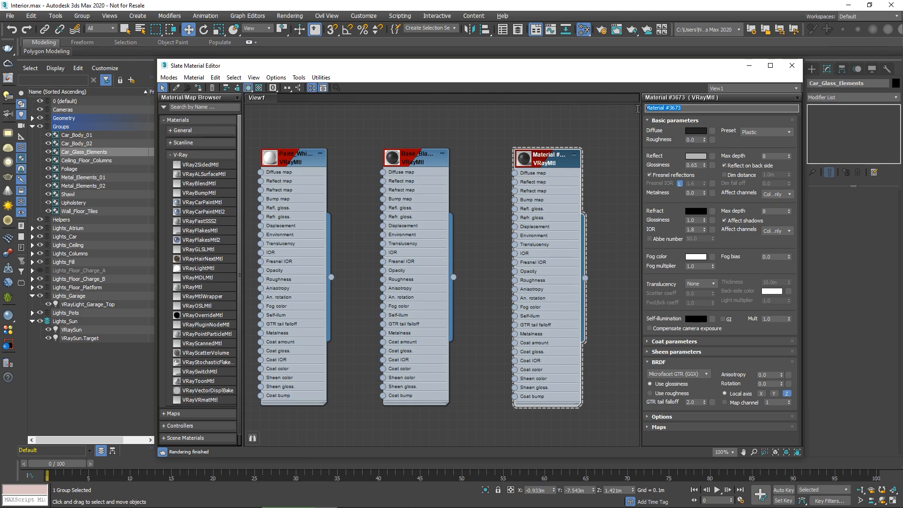
text(Glass_Mtl)
key(Return)
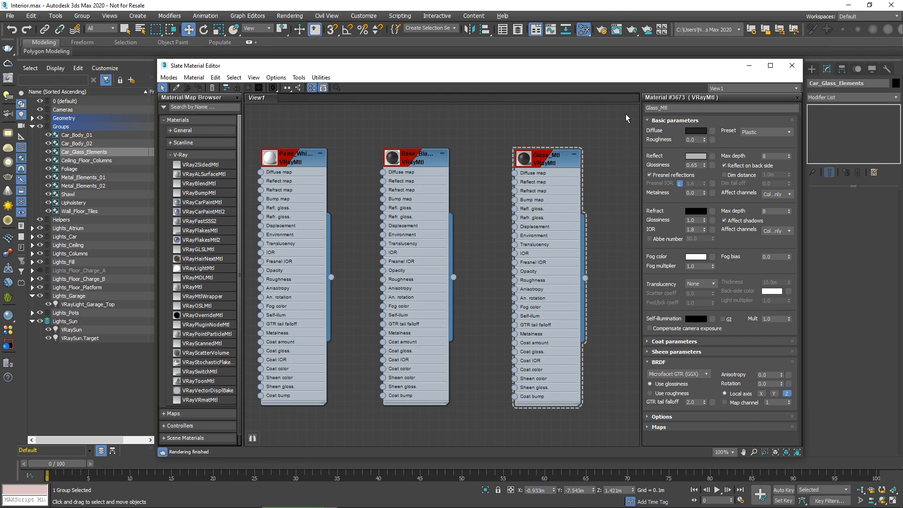
Set the coat amount of Glass_Mtl to 1.0 and its coat IOR to 2.2.
click(666, 342)
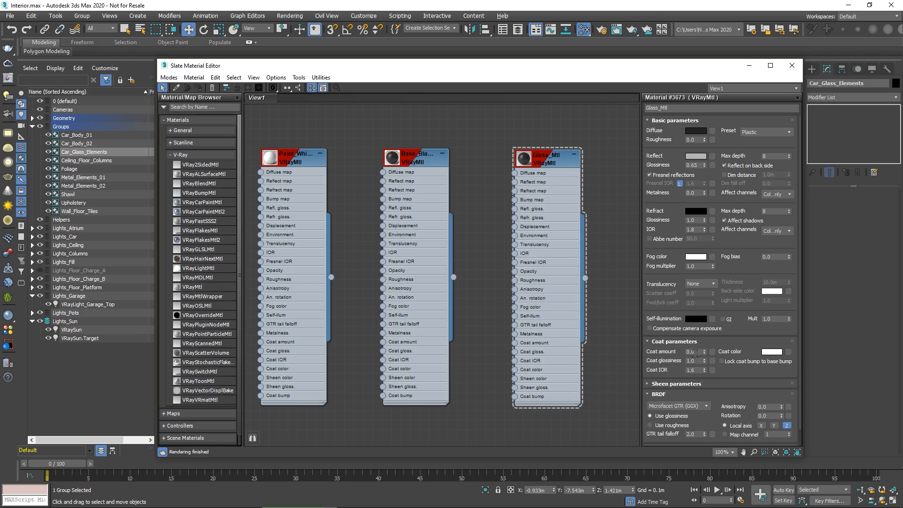
drag(696, 352, 682, 354)
text(1)
key(Return)
click(546, 162)
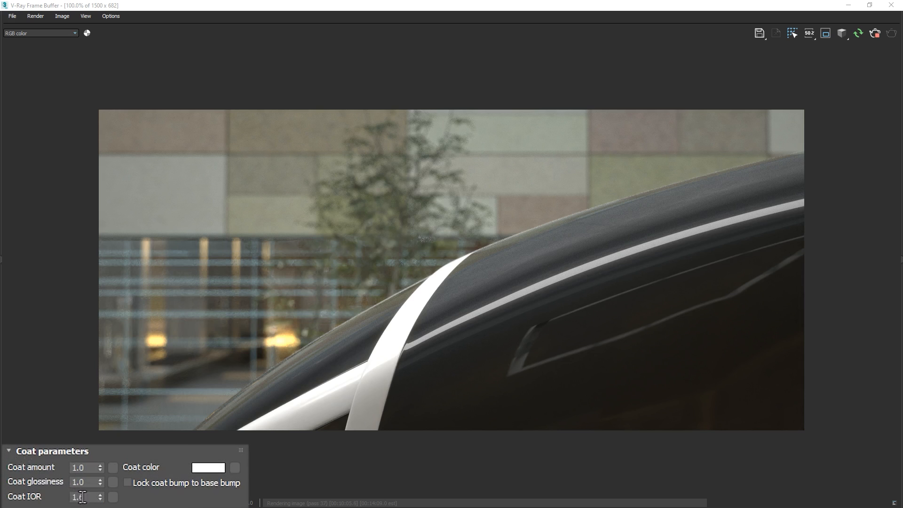
double_click(89, 497)
text(2.2)
key(Return)
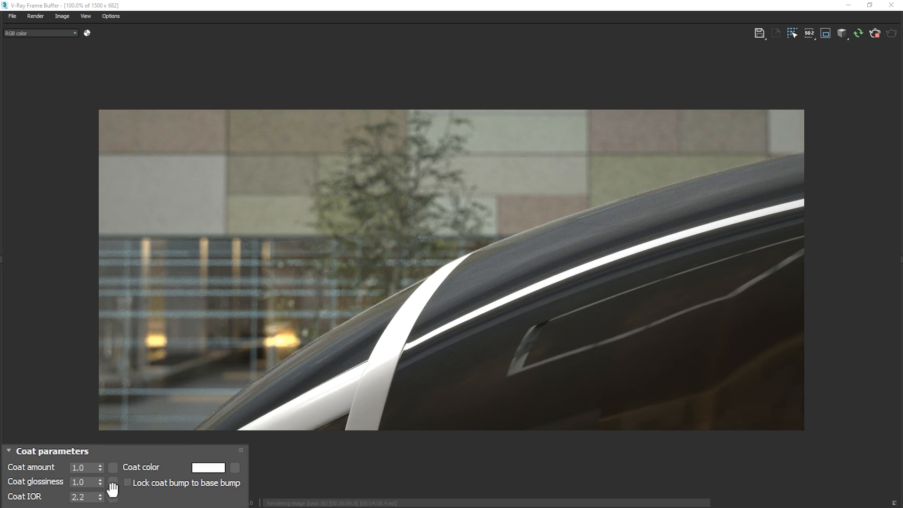
Set the coat color of Glass_Mtl to bright blue and close the material editor.
click(202, 469)
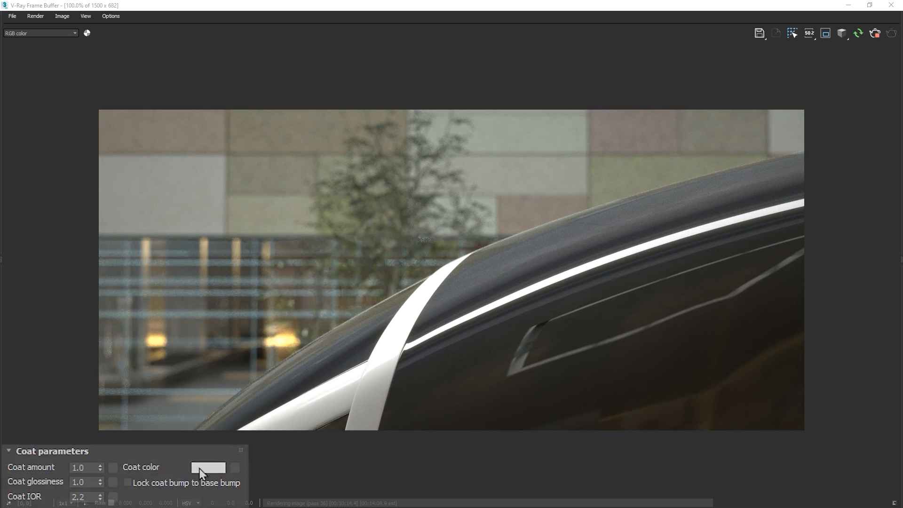
drag(100, 492, 100, 422)
click(169, 501)
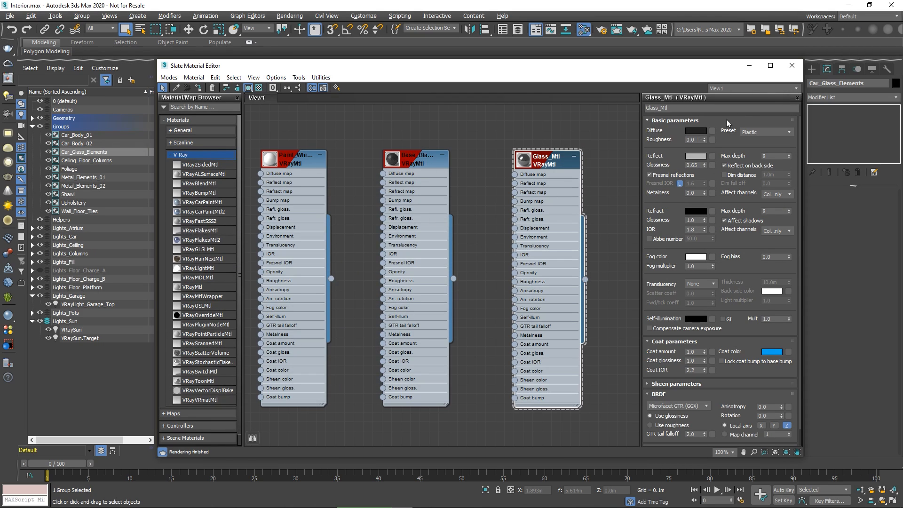
click(791, 66)
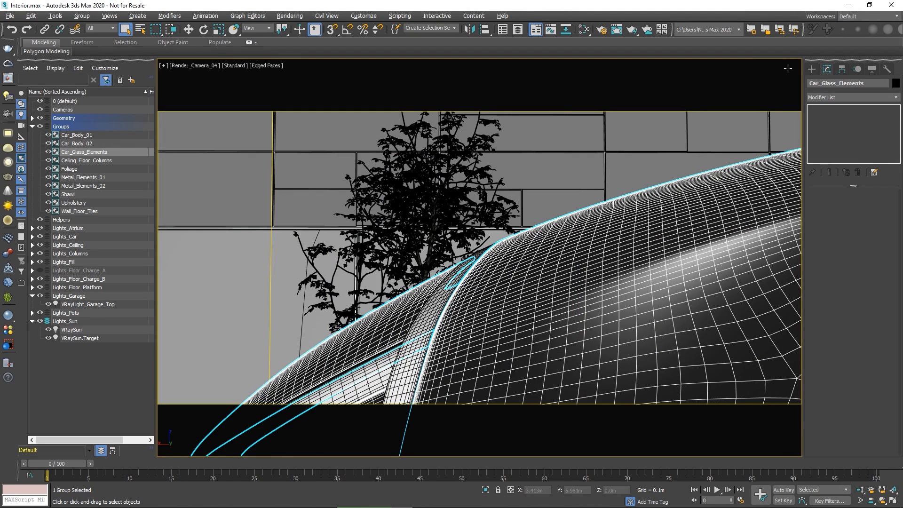
Switch the viewport to Render_Camera_05 and select the Shawl group draped over the chair.
key(c)
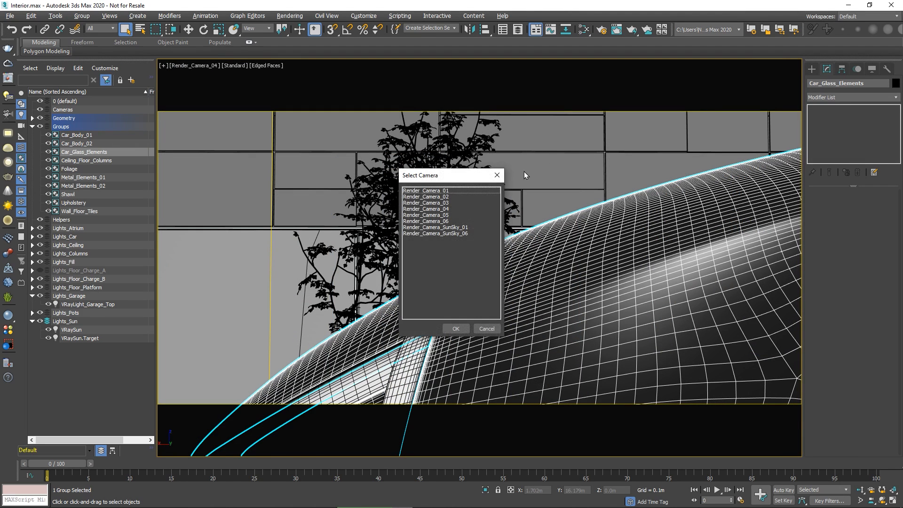
click(440, 215)
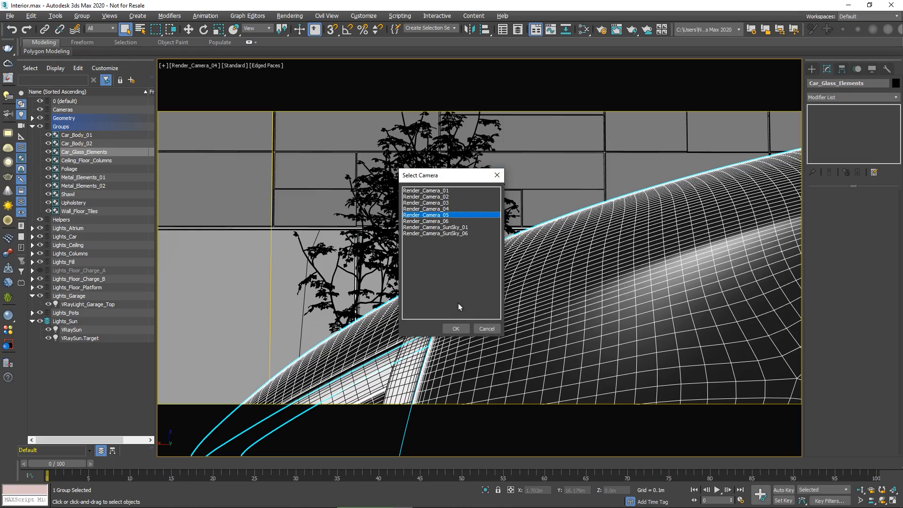
click(462, 329)
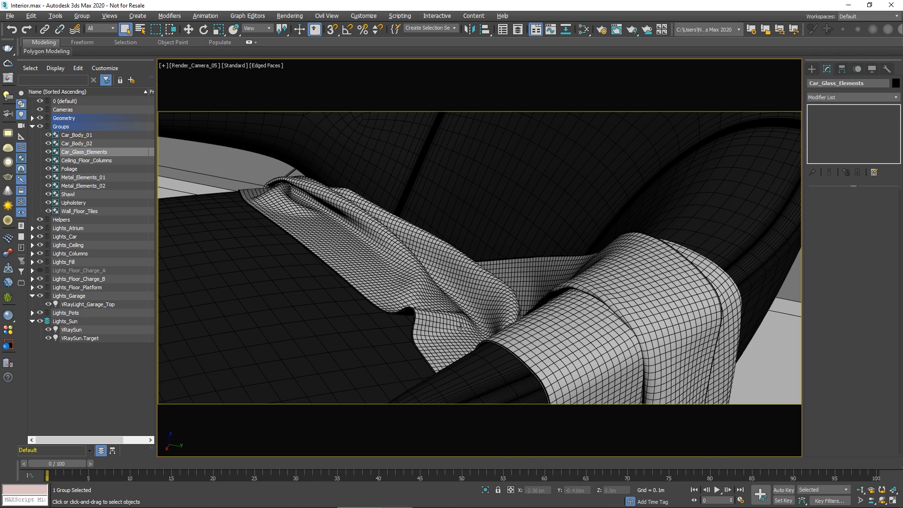
click(461, 328)
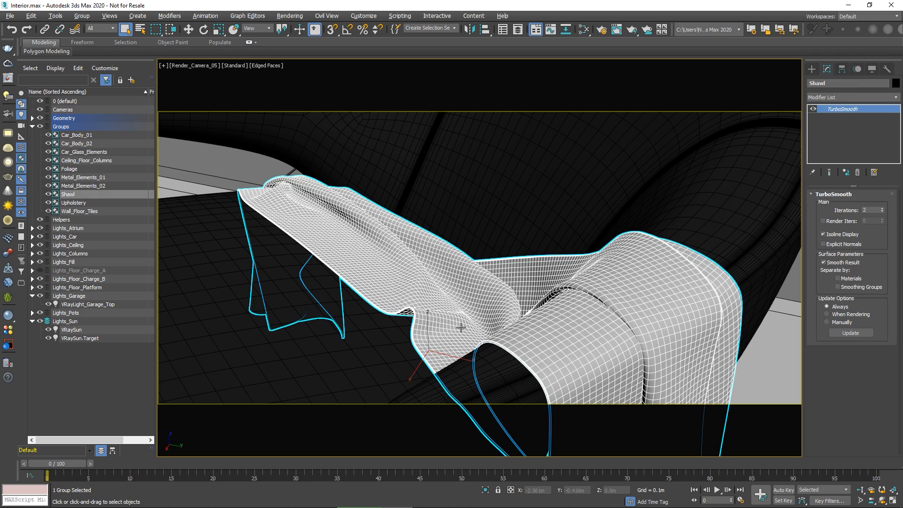
Add a new VRayMtl beside Glass_Mtl in the Slate Material Editor and name it Cloth_Mtl.
click(584, 29)
middle_drag(613, 171, 487, 170)
right_click(519, 161)
mouse_move(544, 168)
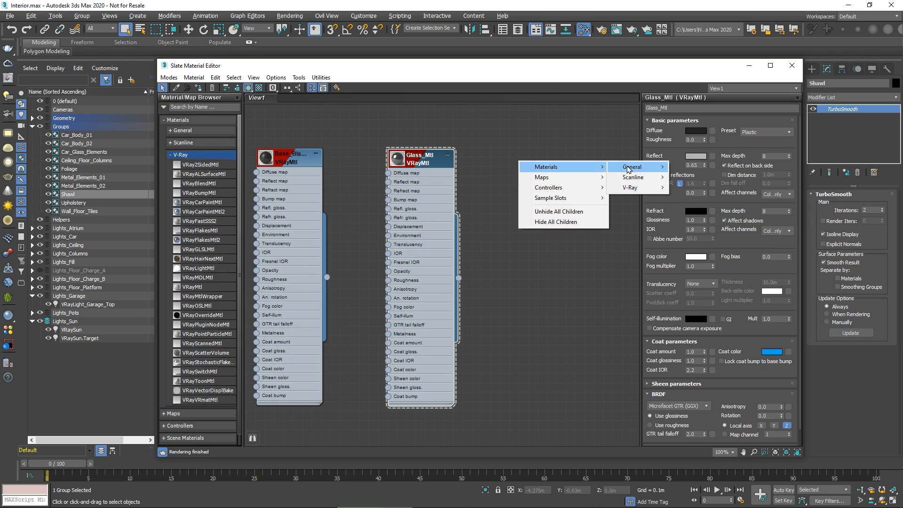
mouse_move(642, 189)
click(687, 309)
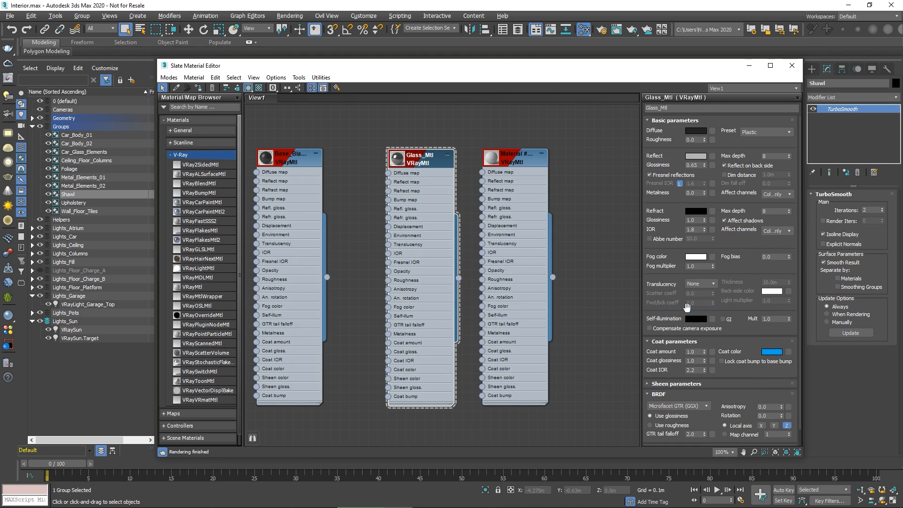
drag(516, 163, 545, 163)
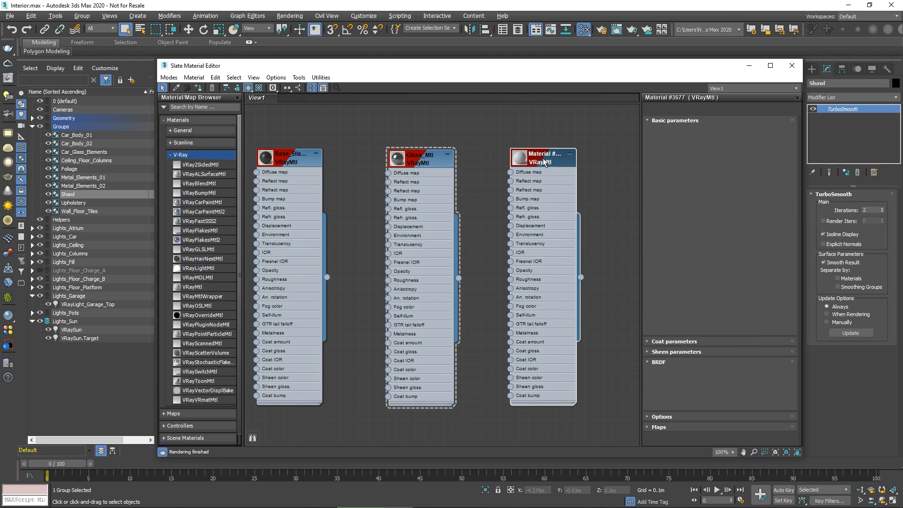
drag(683, 108, 637, 109)
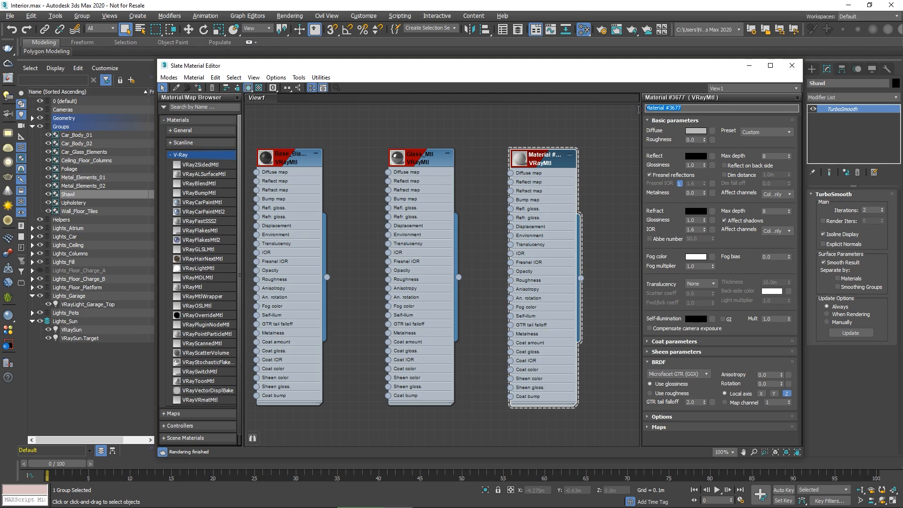
text(Cloth_Mtl)
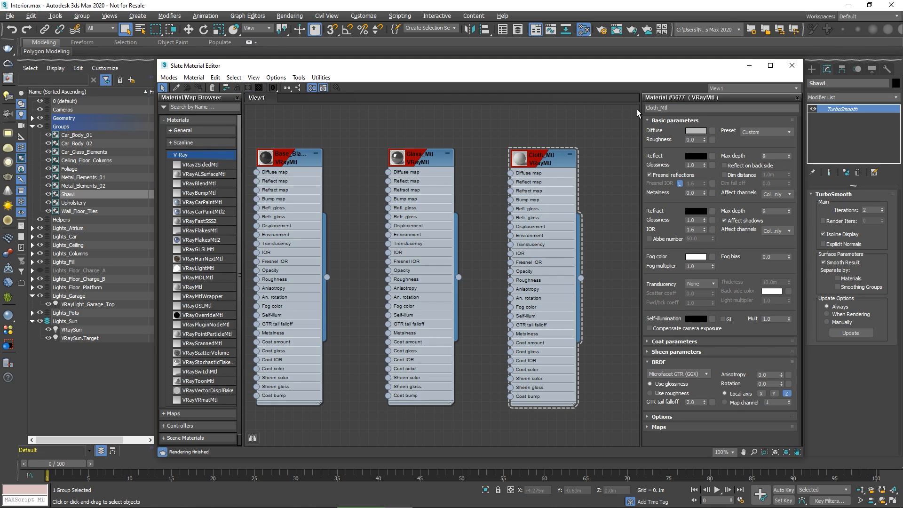
Set the diffuse color of Cloth_Mtl to a dark brown, about RGB 34, 16, 10.
click(690, 130)
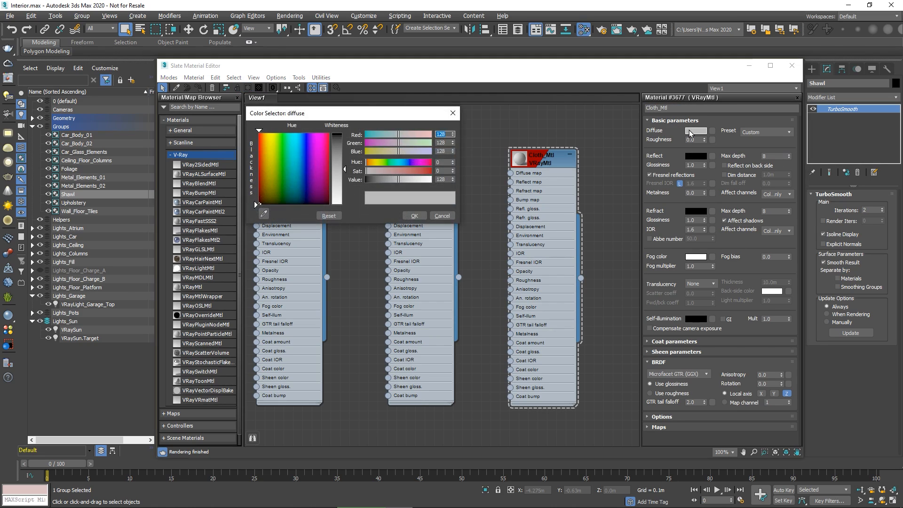
click(262, 199)
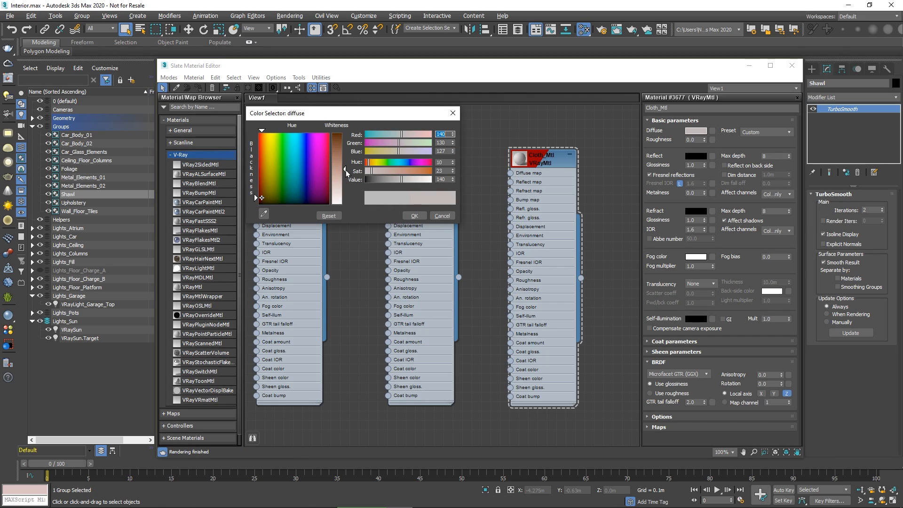
drag(346, 170, 346, 139)
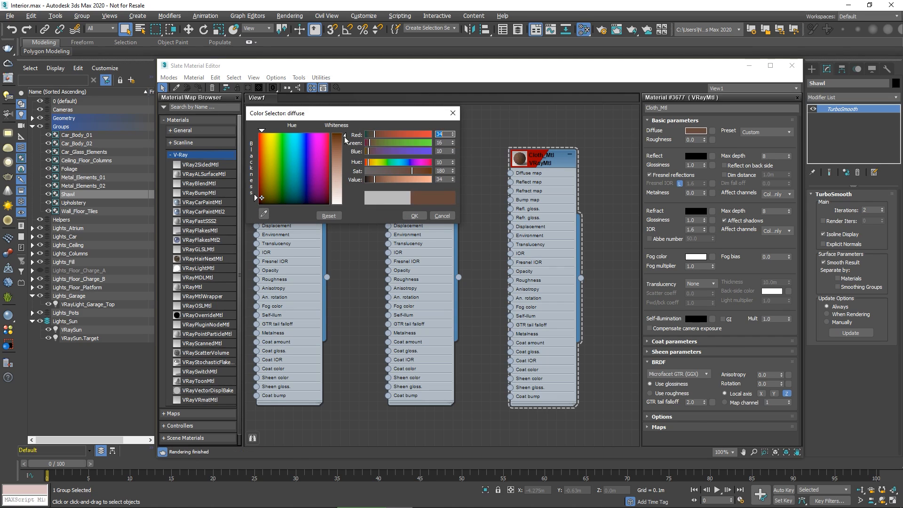
click(415, 216)
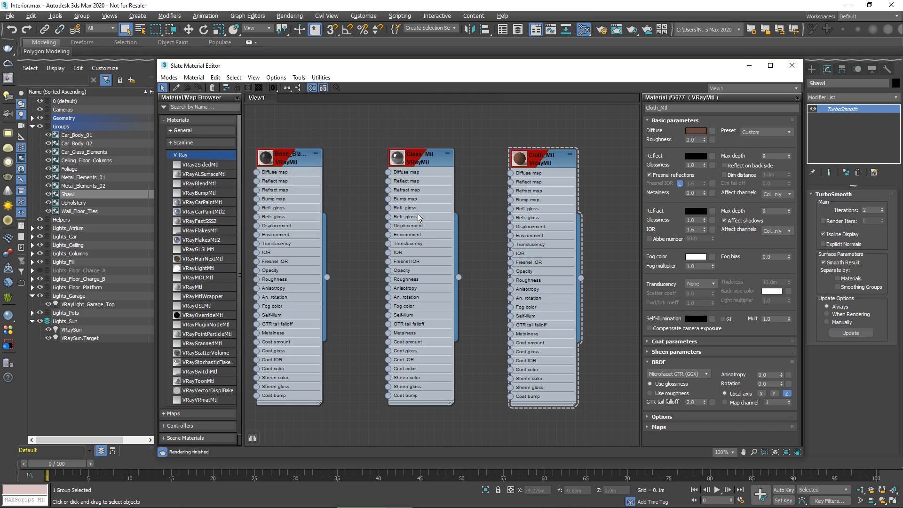
Set the reflection color of Cloth_Mtl to a pale reddish brown, about RGB 119, 90, 82.
click(694, 160)
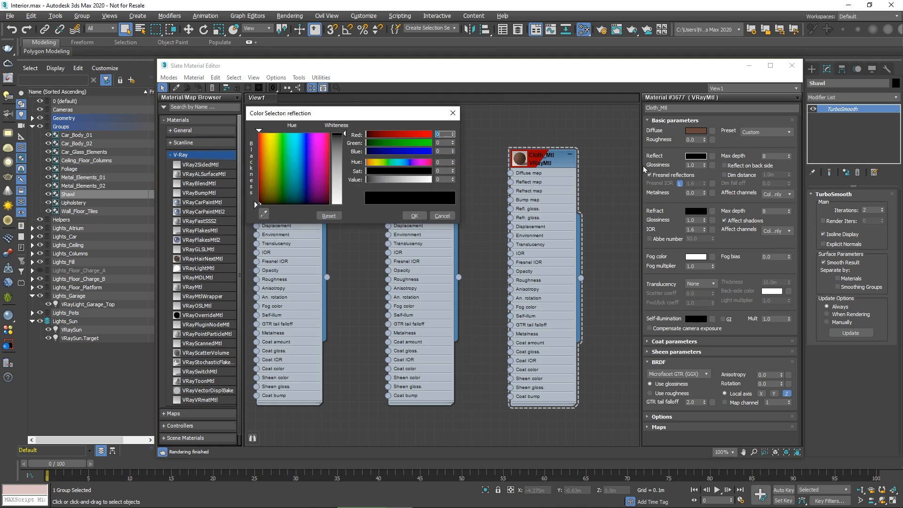
click(262, 192)
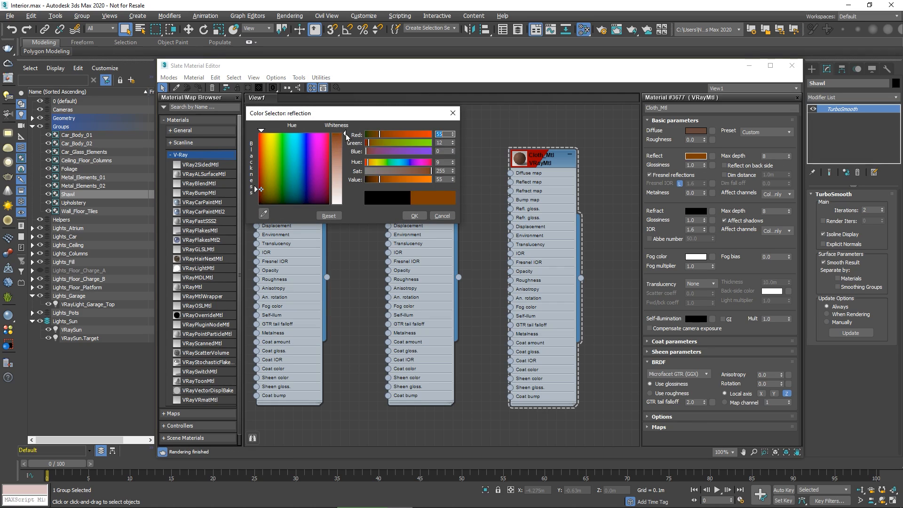
drag(347, 134, 346, 156)
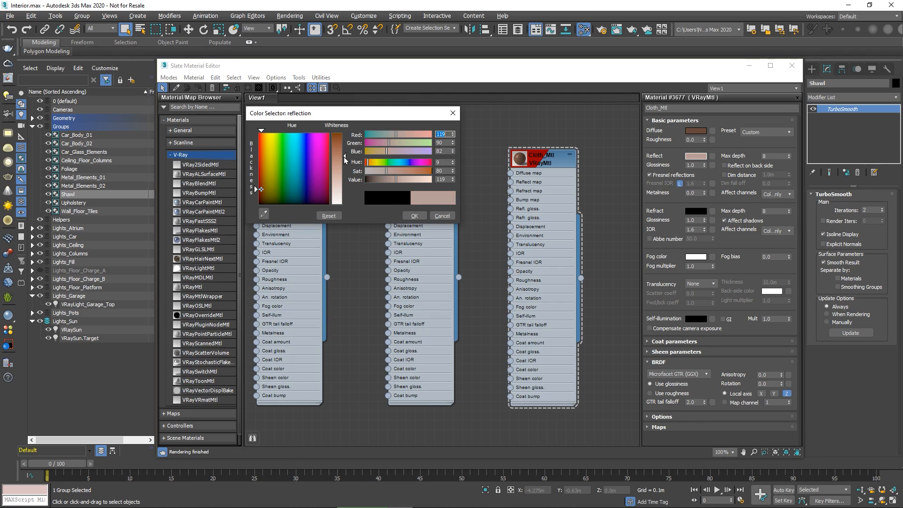
click(412, 216)
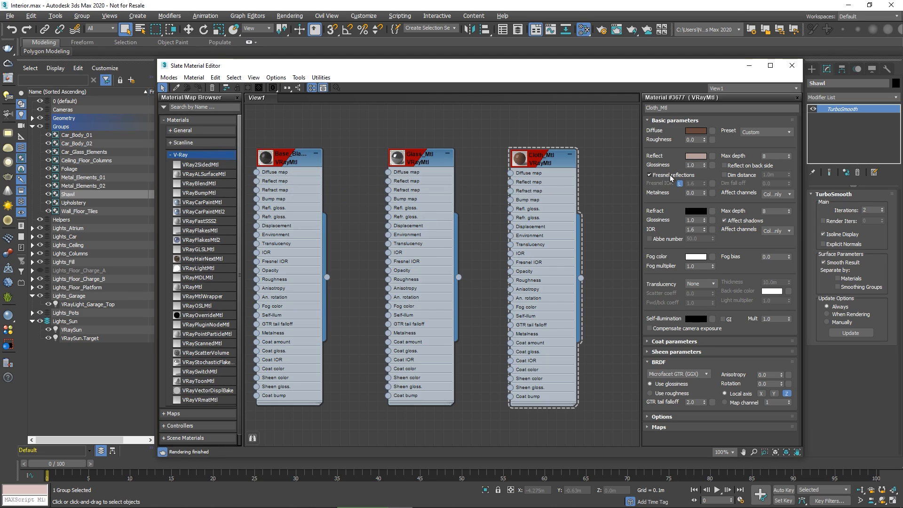
Set the reflection glossiness of Cloth_Mtl to 0.65 and assign the material to the selected Shawl group.
double_click(696, 166)
text(0.65)
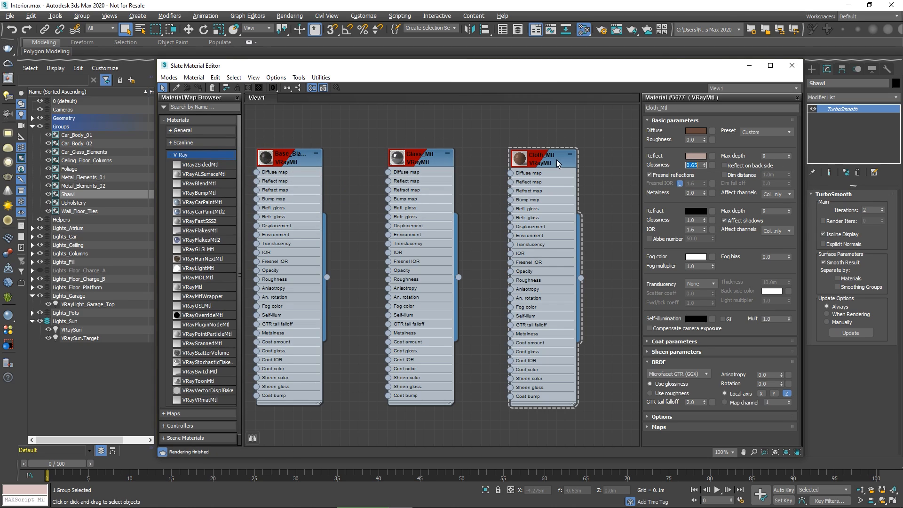
click(546, 162)
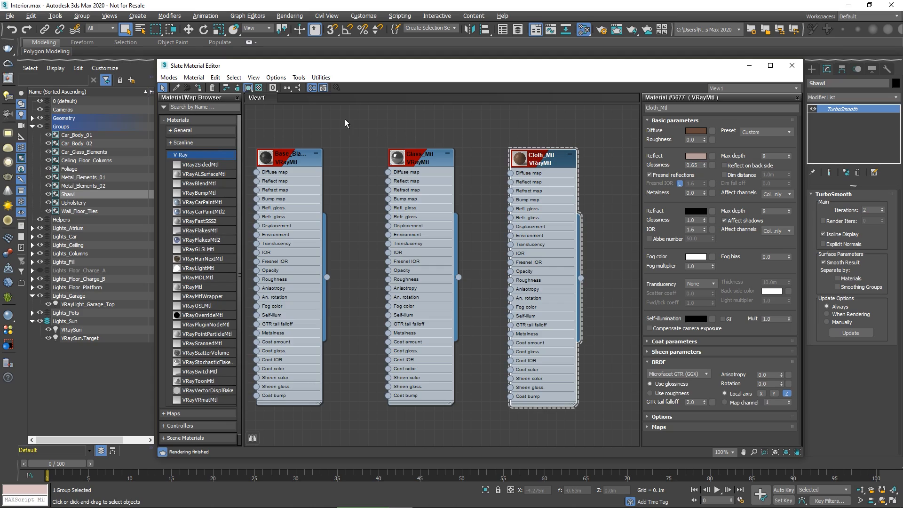
click(200, 85)
Set the sheen color of Cloth_Mtl to a light beige.
click(679, 352)
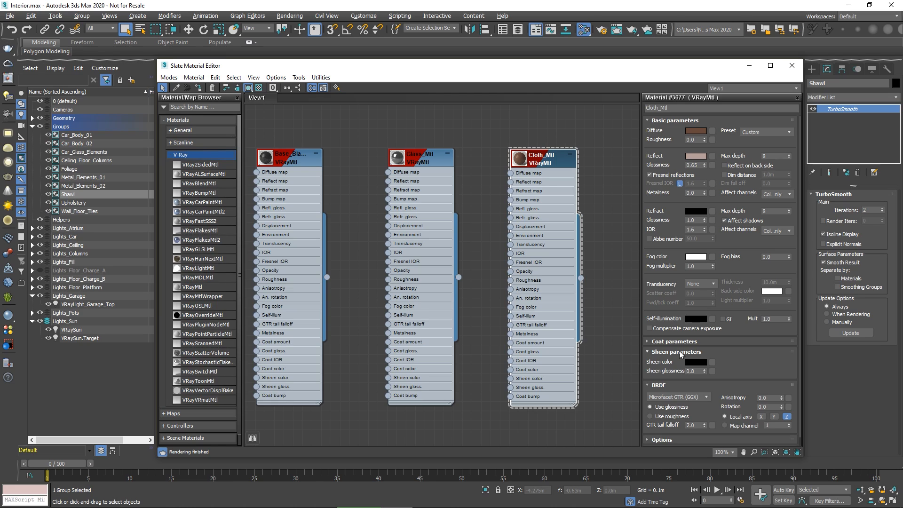
click(691, 364)
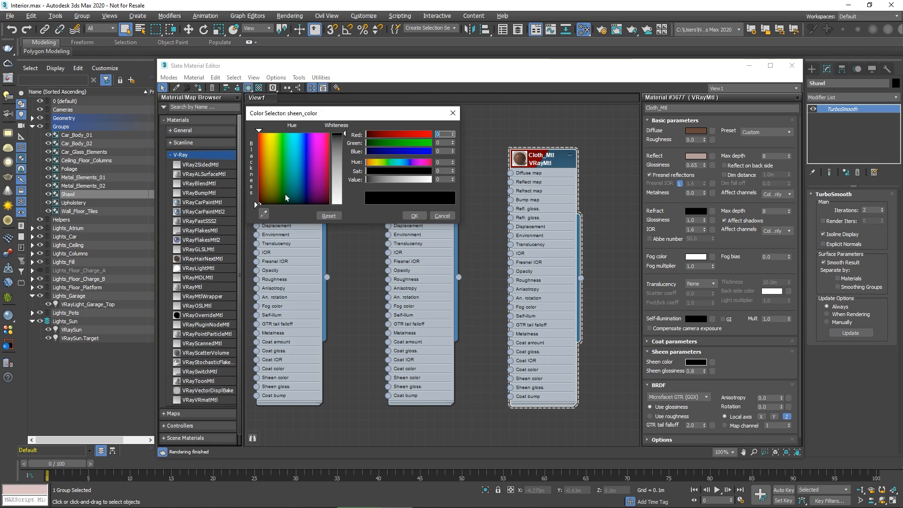
click(264, 179)
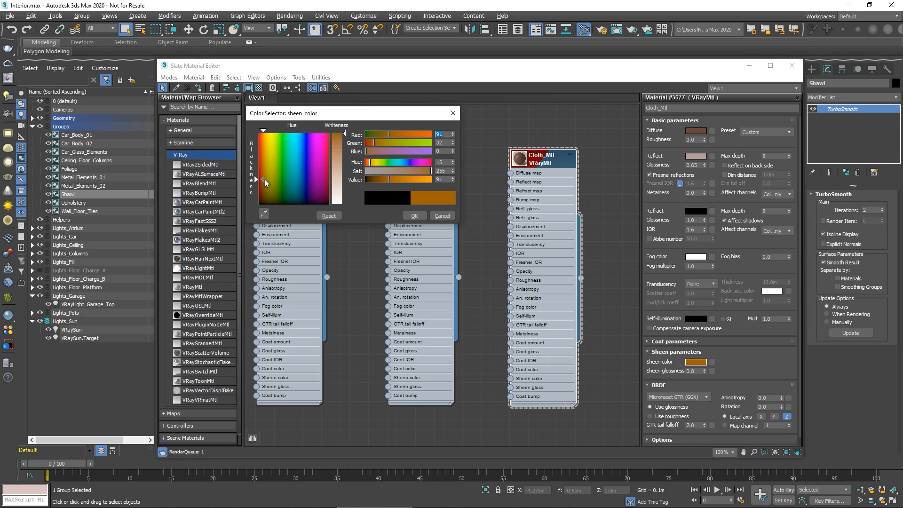
click(337, 158)
click(414, 216)
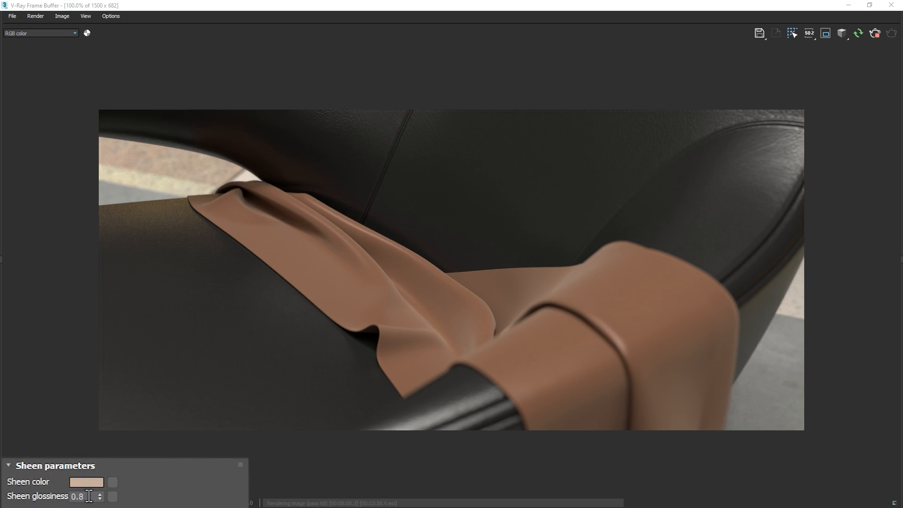
Set the sheen glossiness of Cloth_Mtl to 0.3 and close the material editor.
click(89, 497)
drag(88, 497, 58, 495)
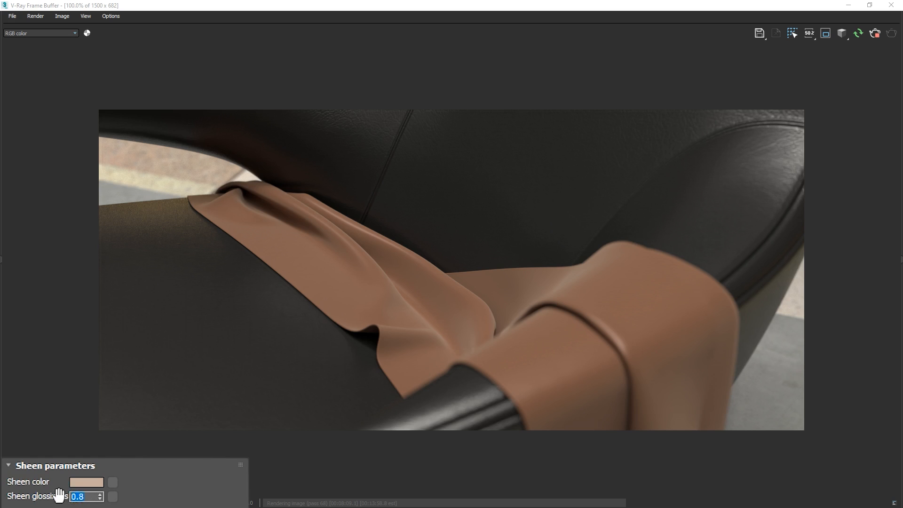
text(0.3)
key(Return)
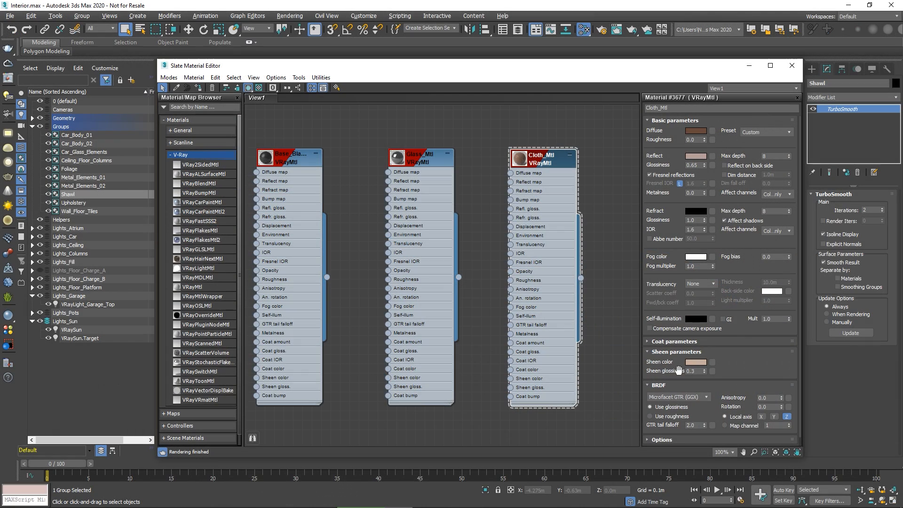
click(791, 68)
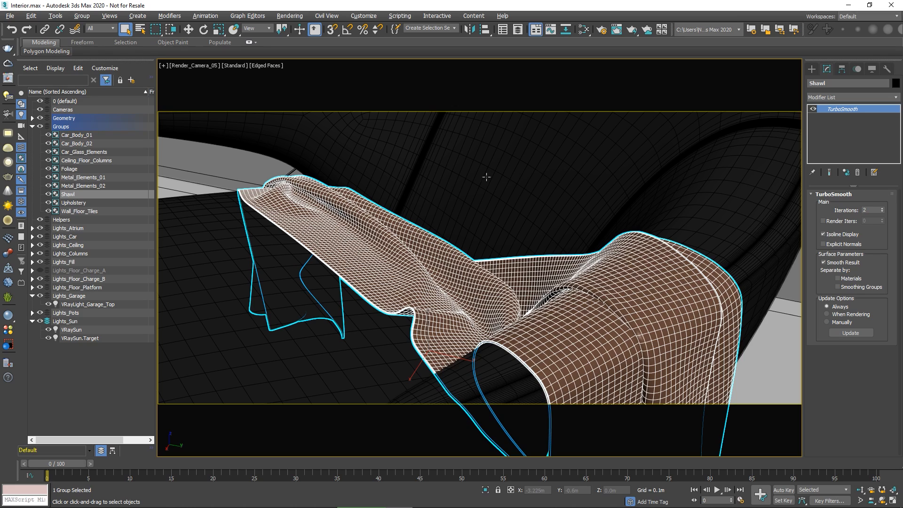
Switch the viewport to Render_Camera_06.
key(c)
click(446, 222)
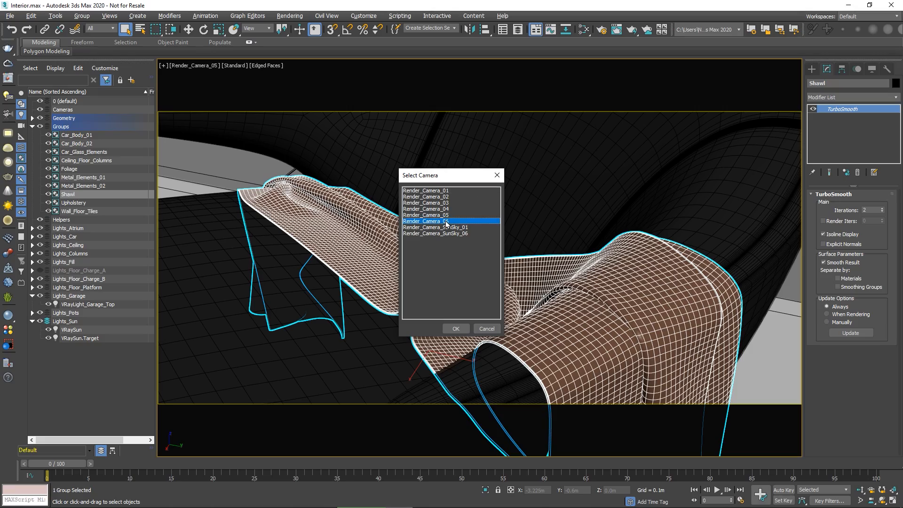
click(456, 329)
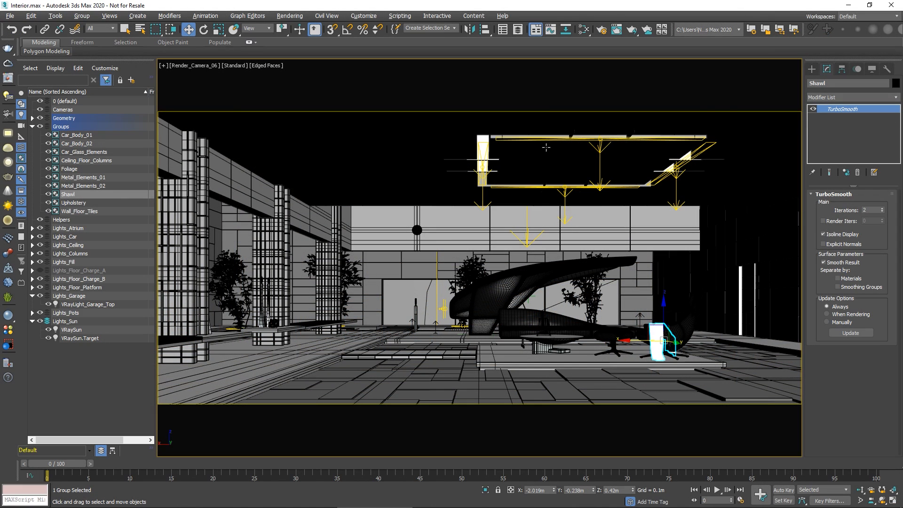
Set the denoising engine of the VRayDenoiser render element to Default V-Ray denoiser.
click(602, 29)
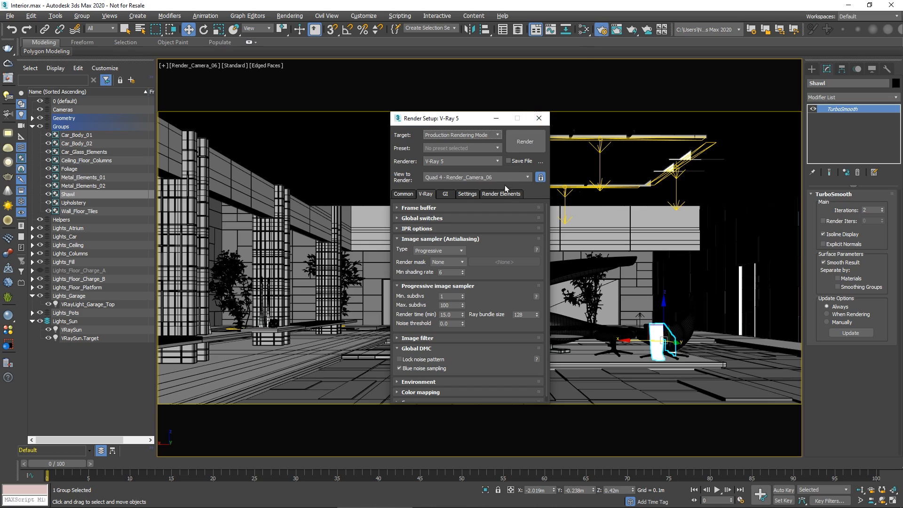
click(499, 193)
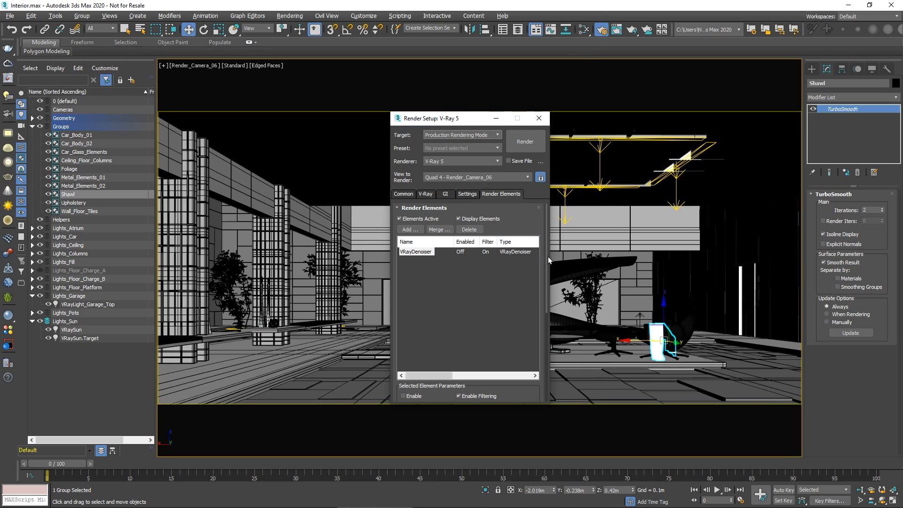
drag(547, 256, 544, 345)
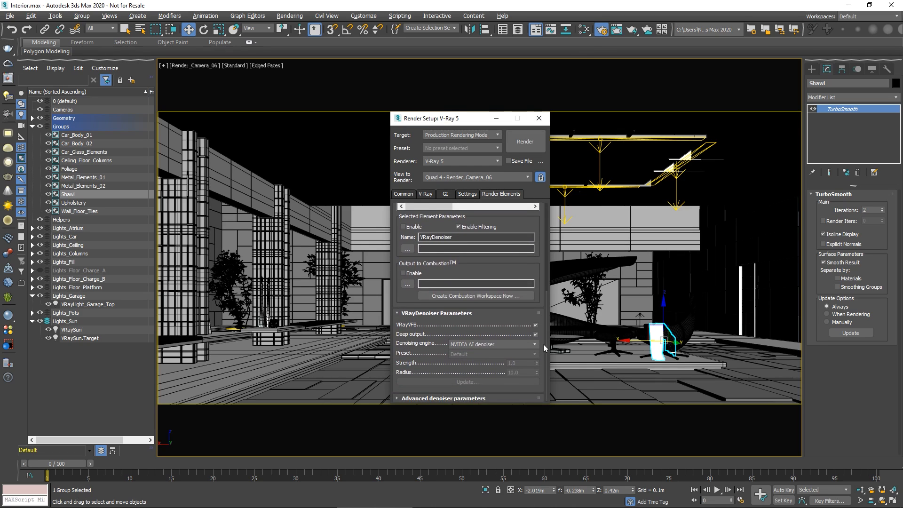
click(520, 343)
click(518, 352)
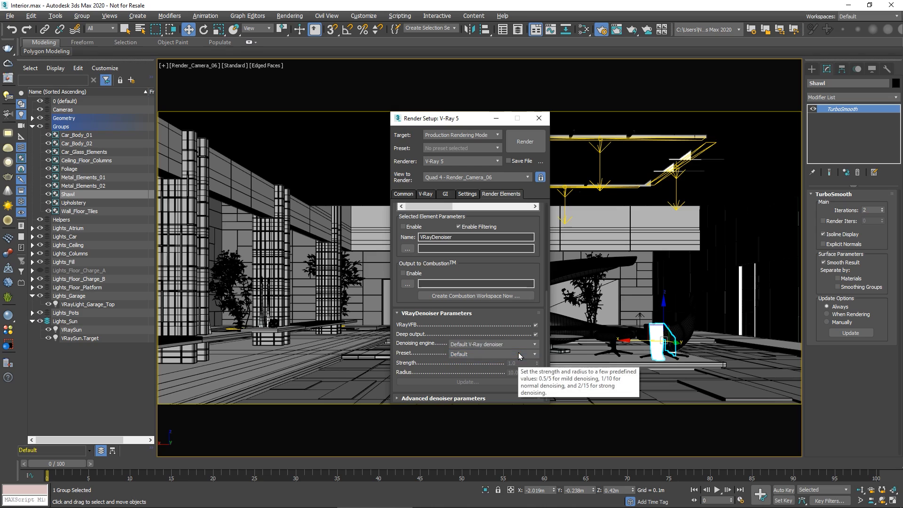
Add a VRayBackToBeauty render element and turn on its Denoise option.
drag(547, 330, 559, 237)
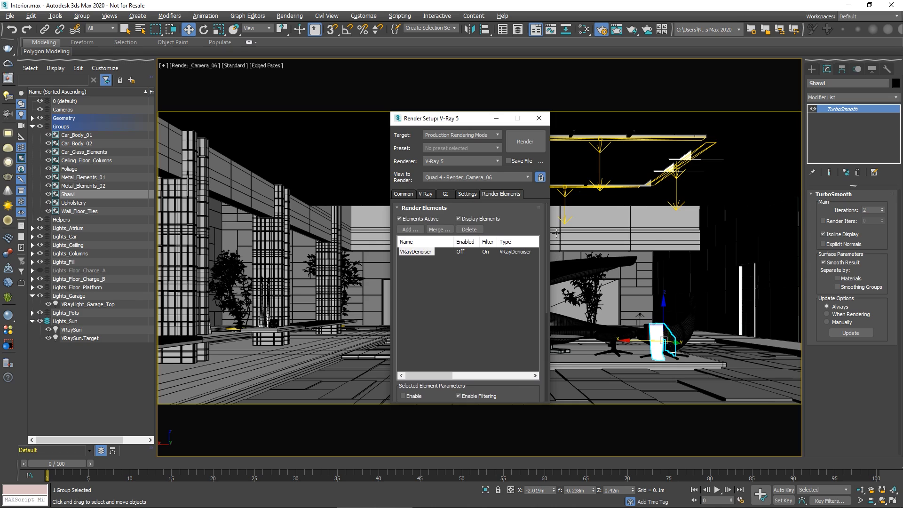
click(410, 230)
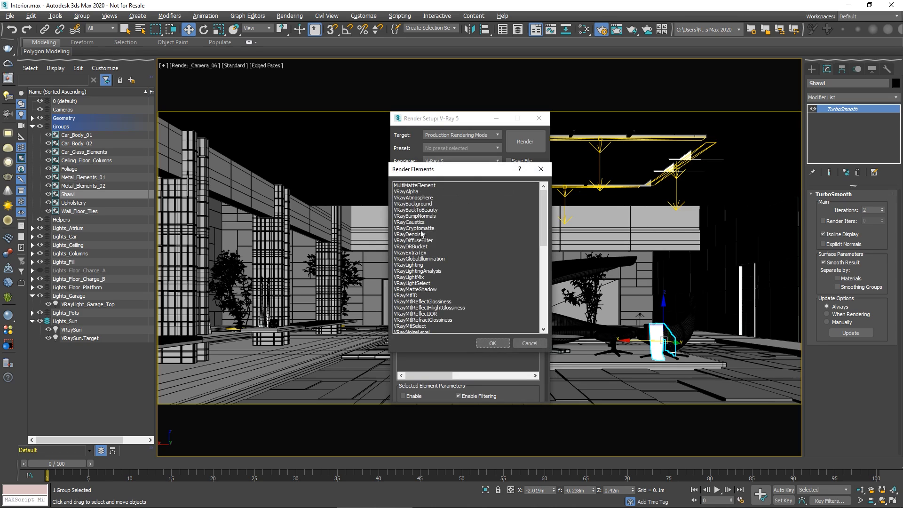
click(423, 211)
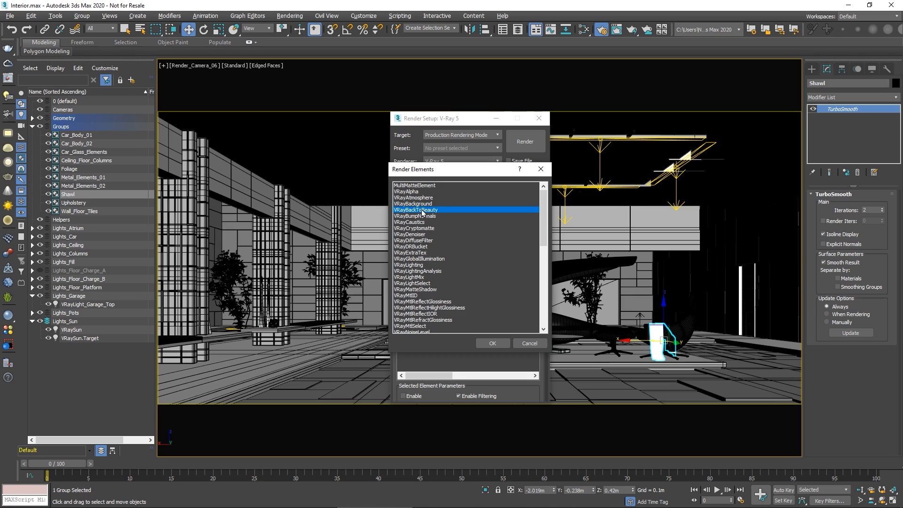
click(488, 343)
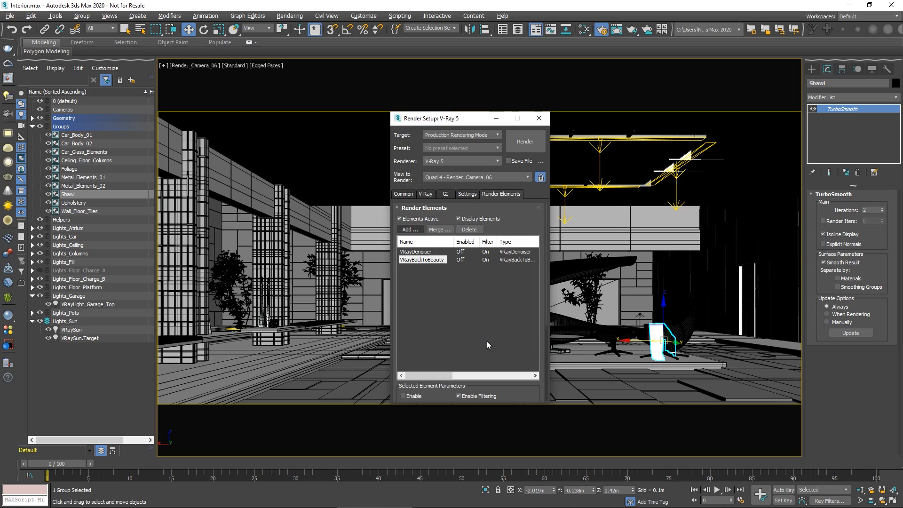
drag(547, 318, 546, 395)
click(536, 391)
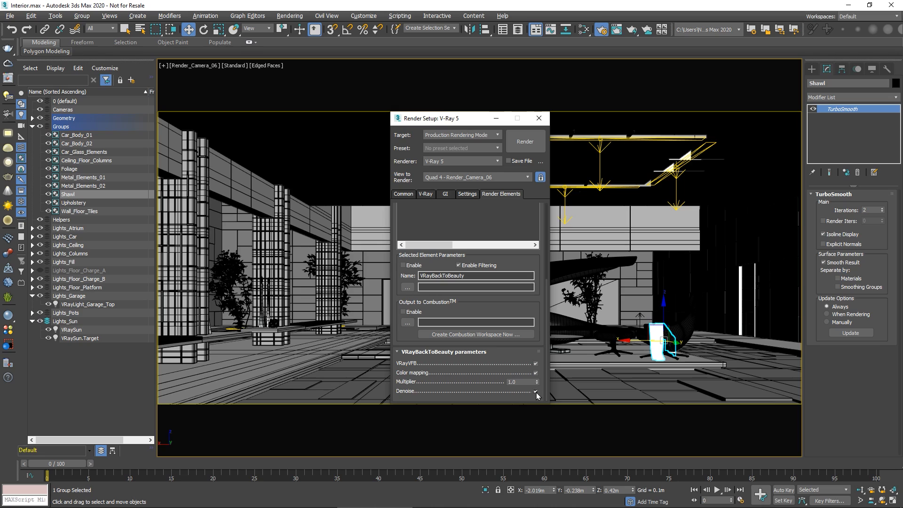
Add a VRayLightMix render element and set it to group the lights by Layers.
drag(546, 357, 554, 278)
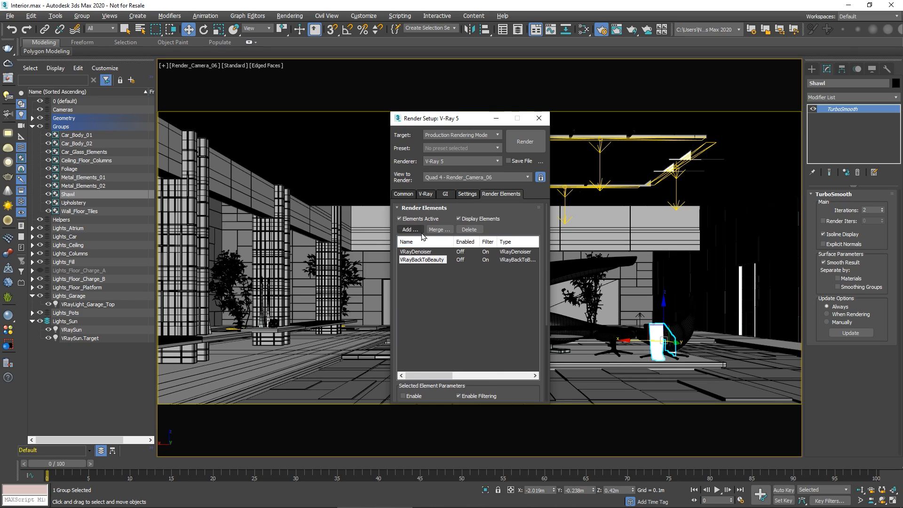
click(408, 229)
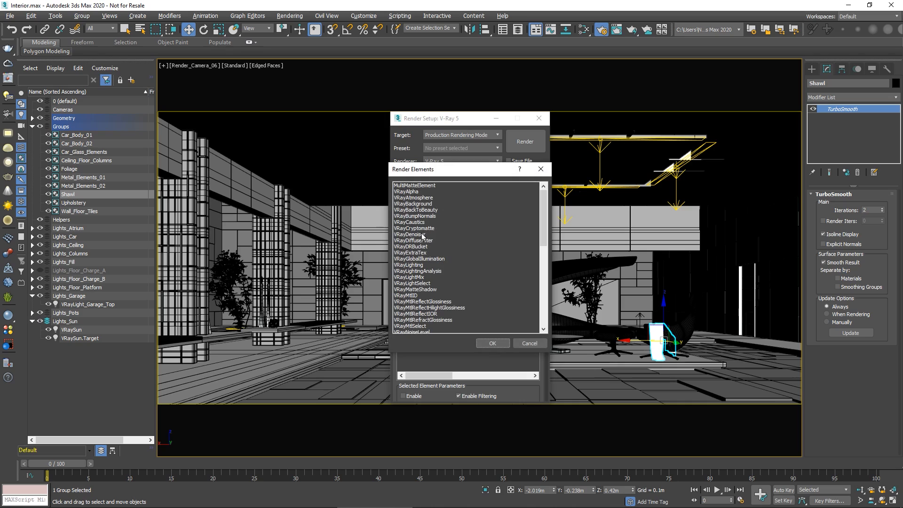
click(411, 278)
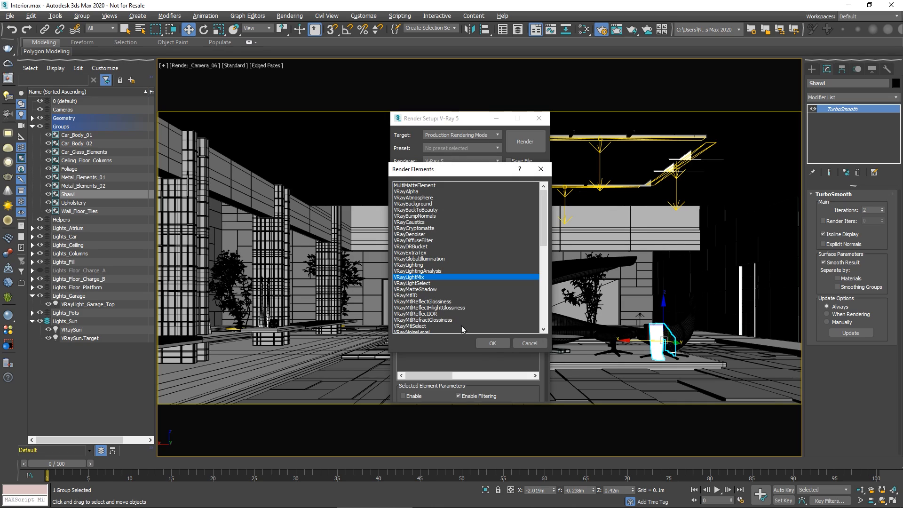
click(489, 344)
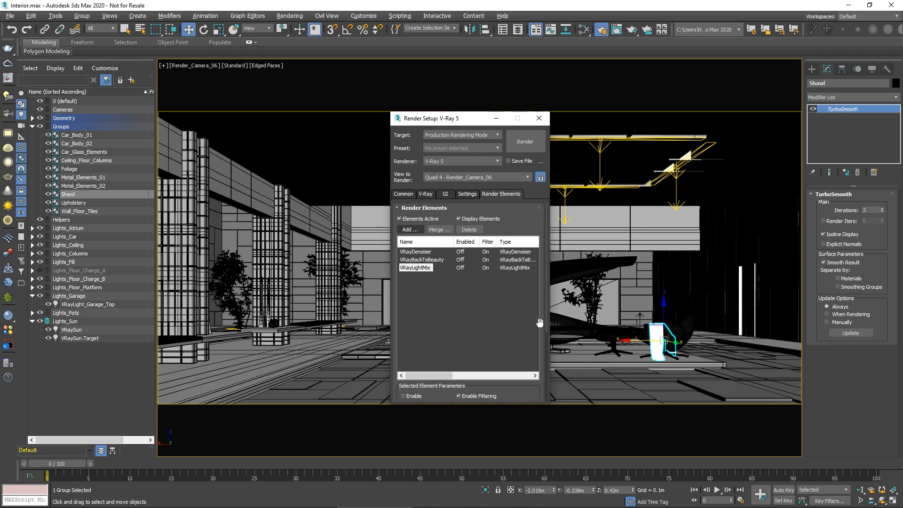
drag(546, 319, 550, 388)
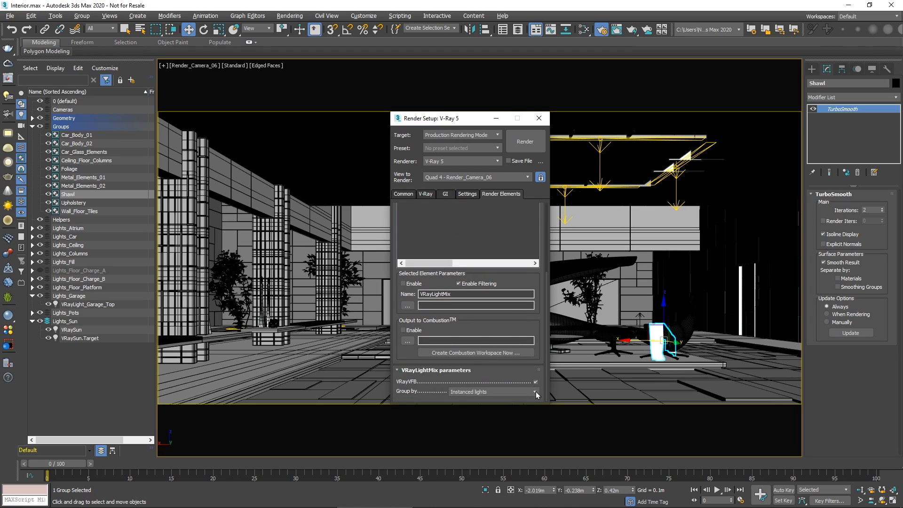
click(536, 391)
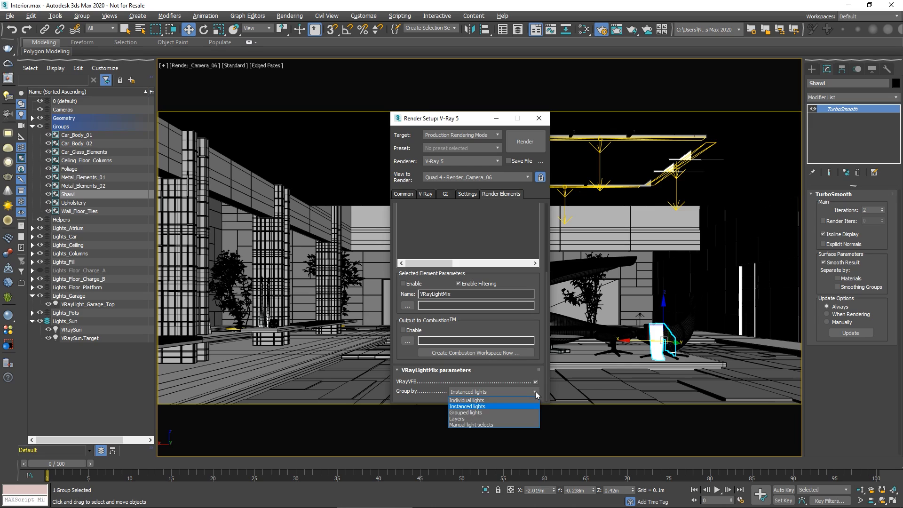
click(518, 419)
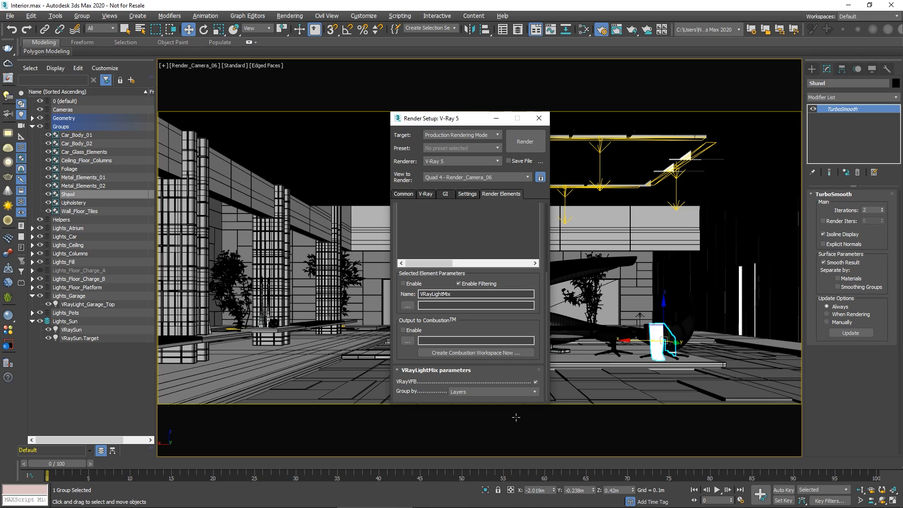
Set the image sampler type to Bucket and render the Render_Camera_06 view.
click(424, 194)
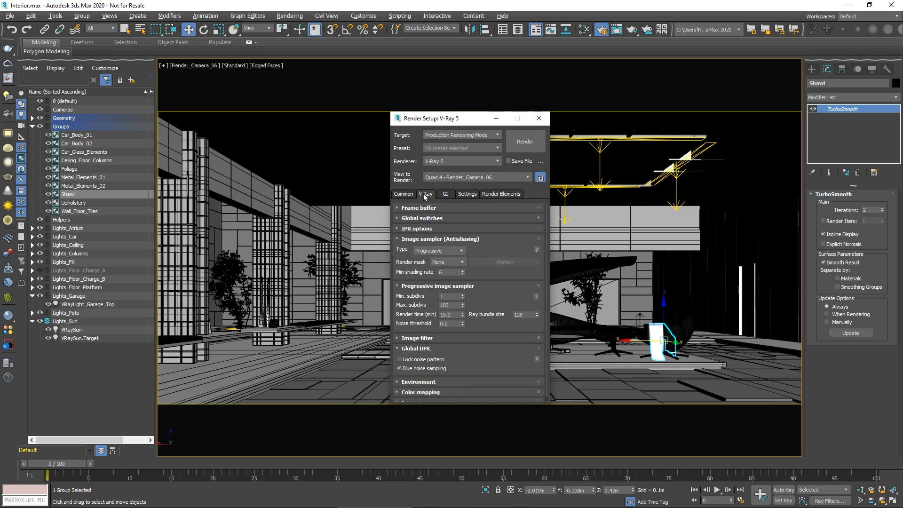
click(456, 250)
click(456, 261)
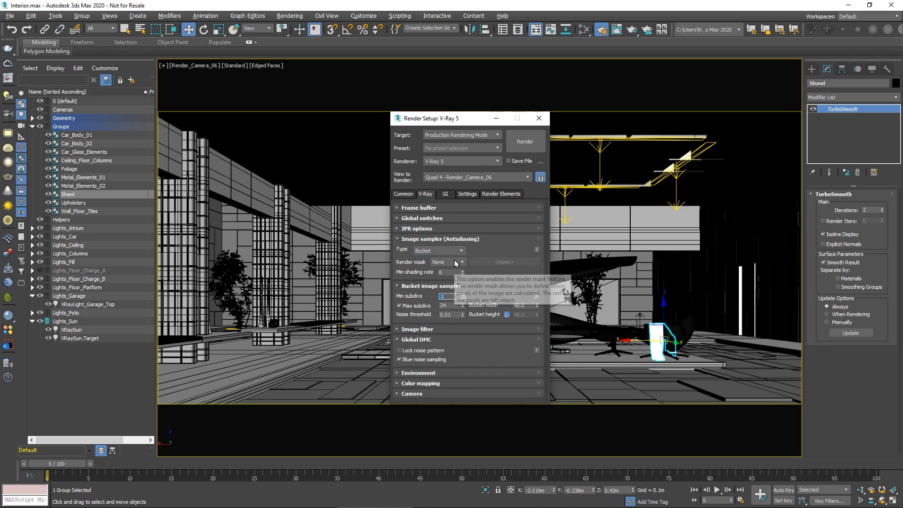
click(454, 315)
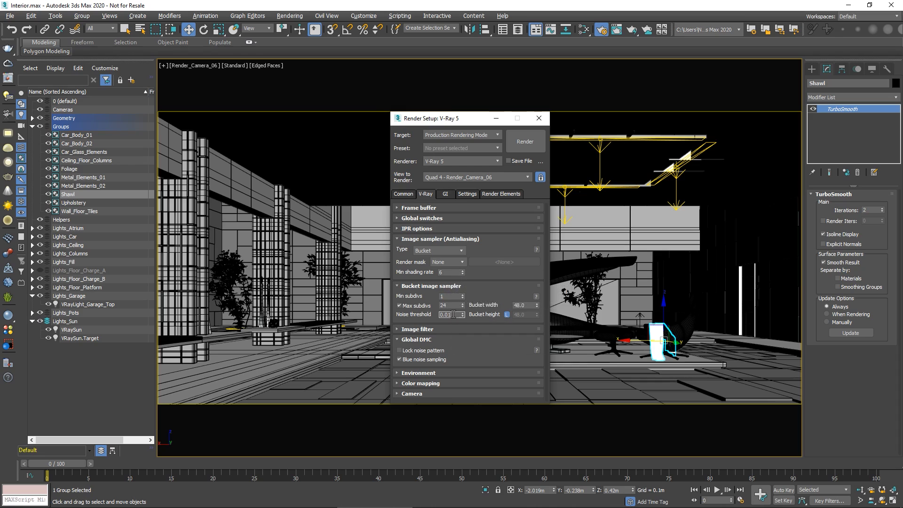
drag(454, 314, 435, 313)
click(521, 146)
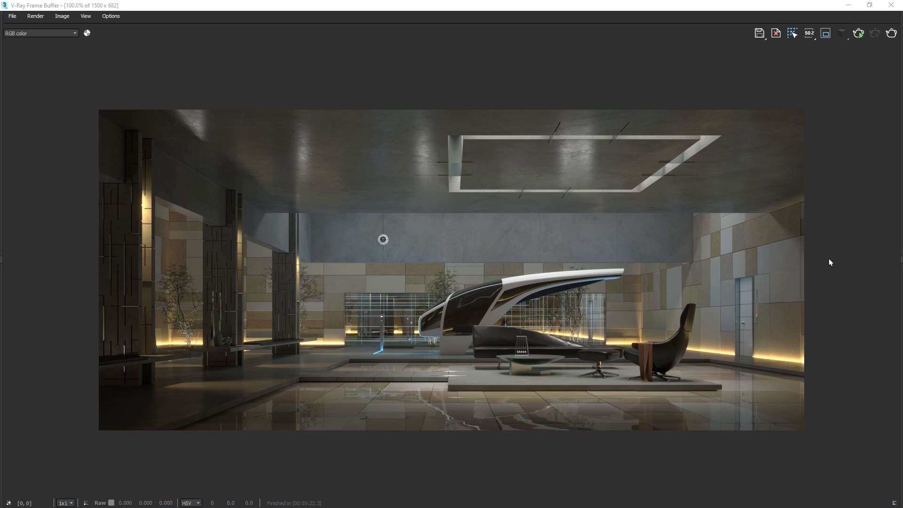
In the frame buffer's LightMix source layer, turn off all light groups and enable only Self Illumination.
click(901, 260)
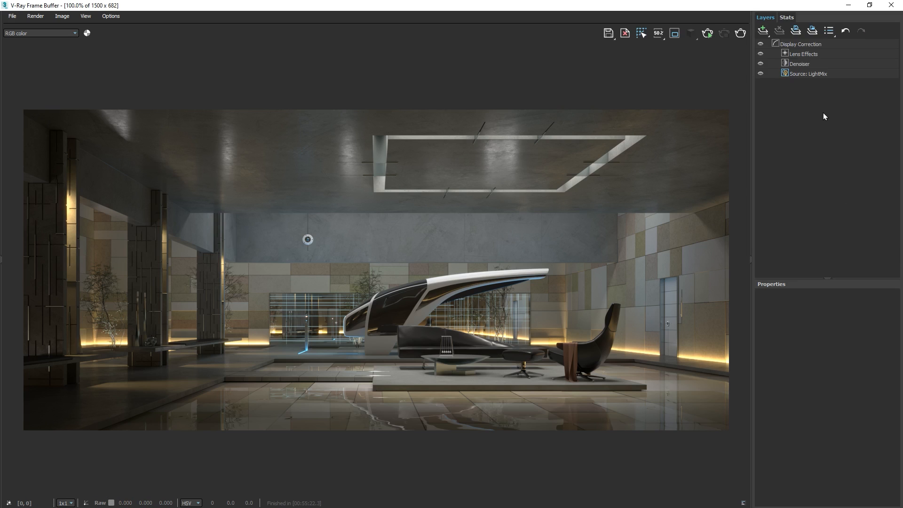
click(820, 74)
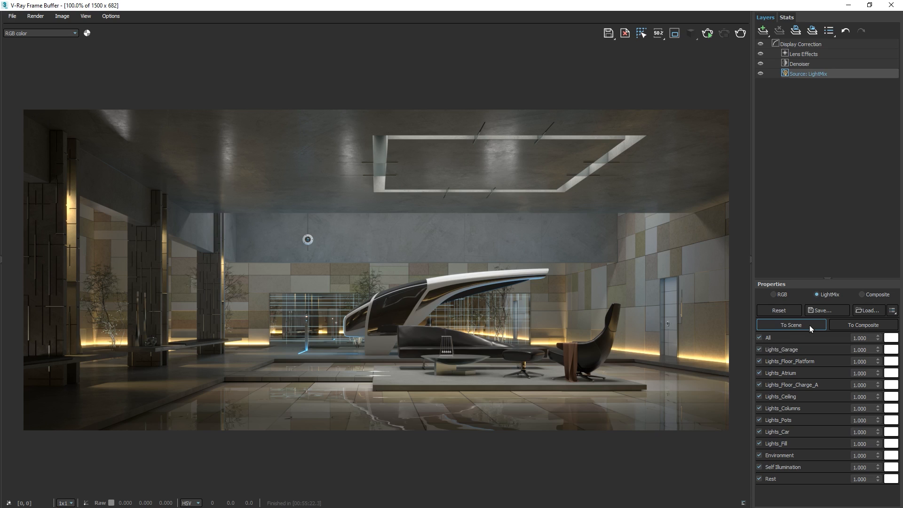
click(760, 337)
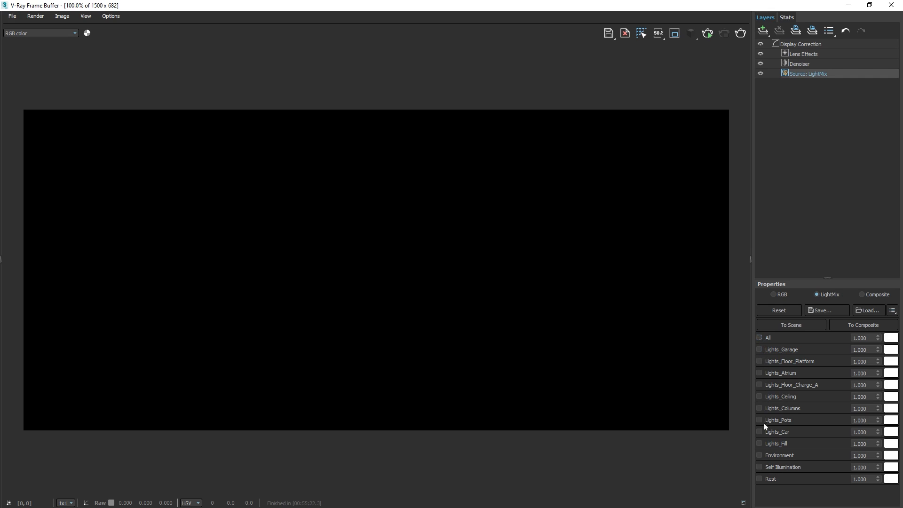
click(759, 467)
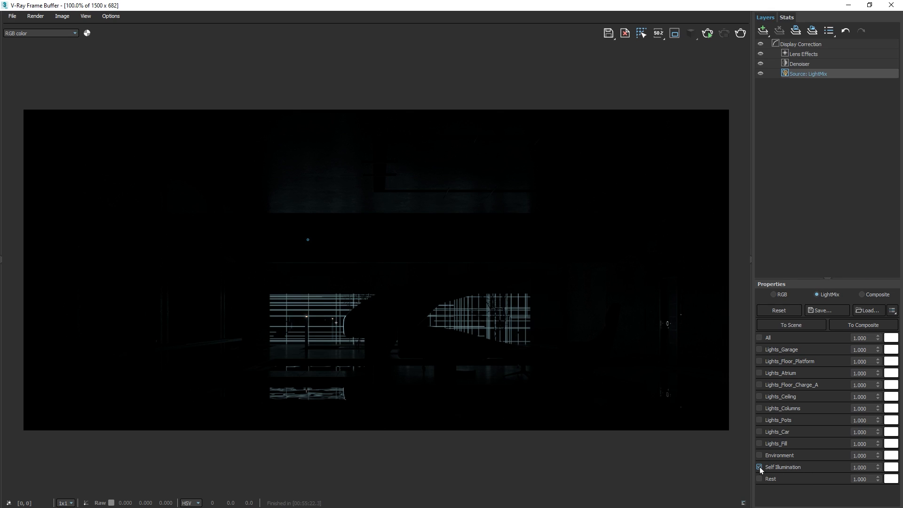
Enable Lights_Car with an intensity of 4 and Lights_Floor_Charge_A with an intensity of 2 in the LightMix.
click(759, 432)
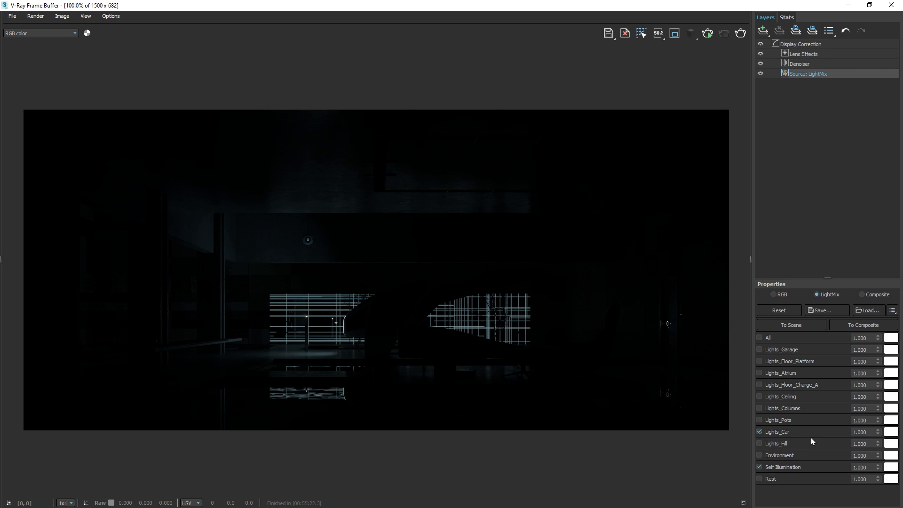
drag(867, 434, 842, 431)
key(Return)
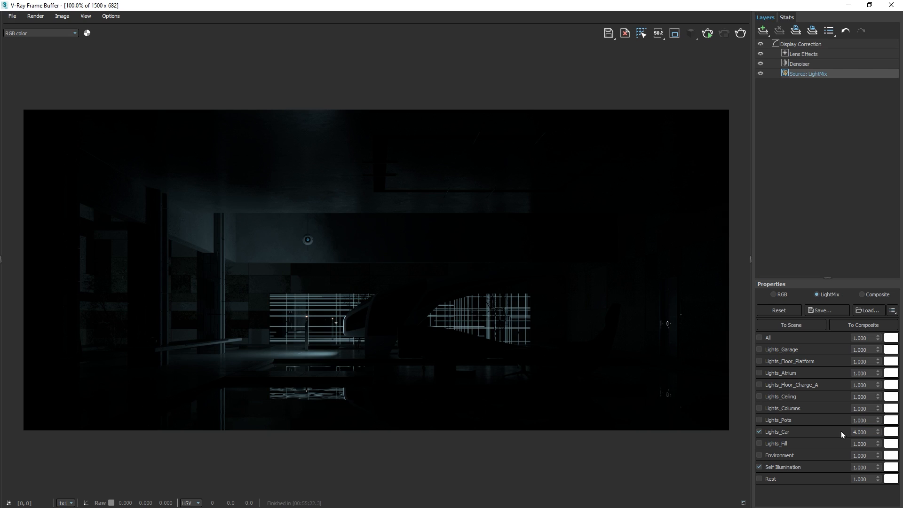
click(760, 385)
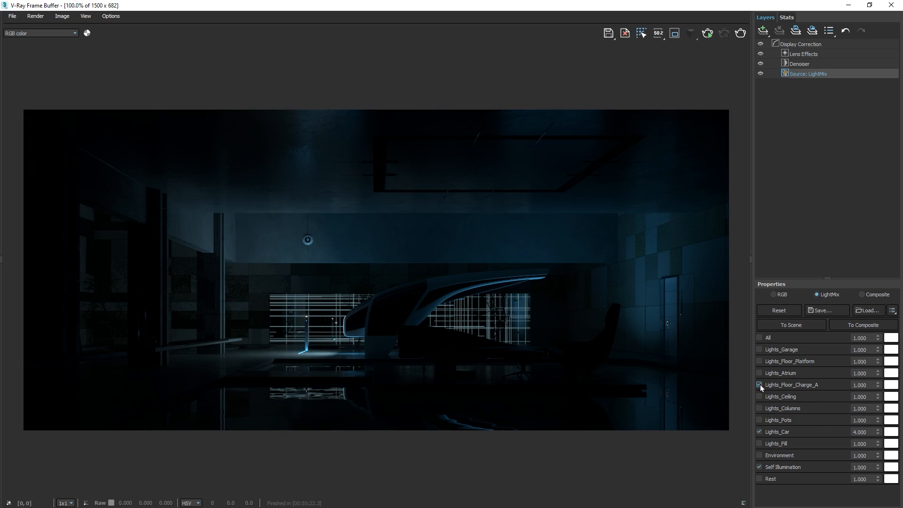
double_click(860, 385)
text(2)
key(Return)
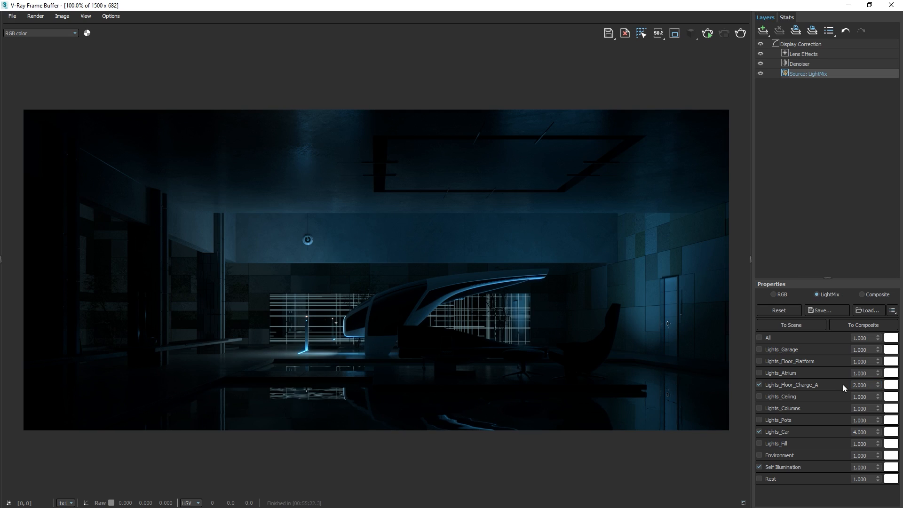
Enable Lights_Garage in the LightMix and tint it light cyan (RGB 143, 255, 255).
click(759, 349)
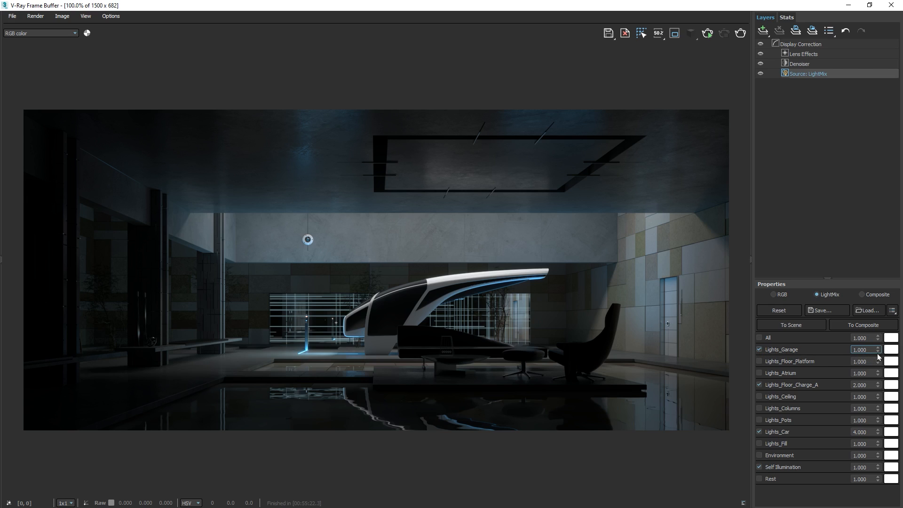
click(890, 353)
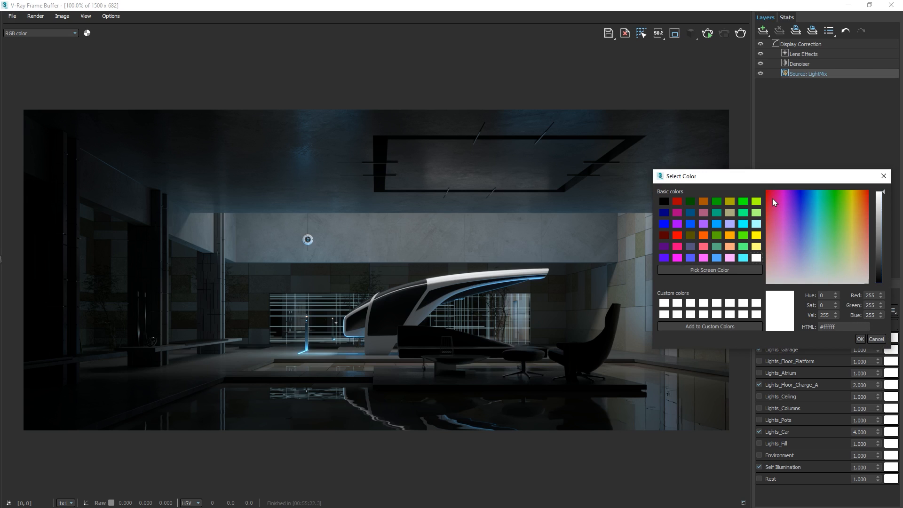
drag(772, 198, 818, 244)
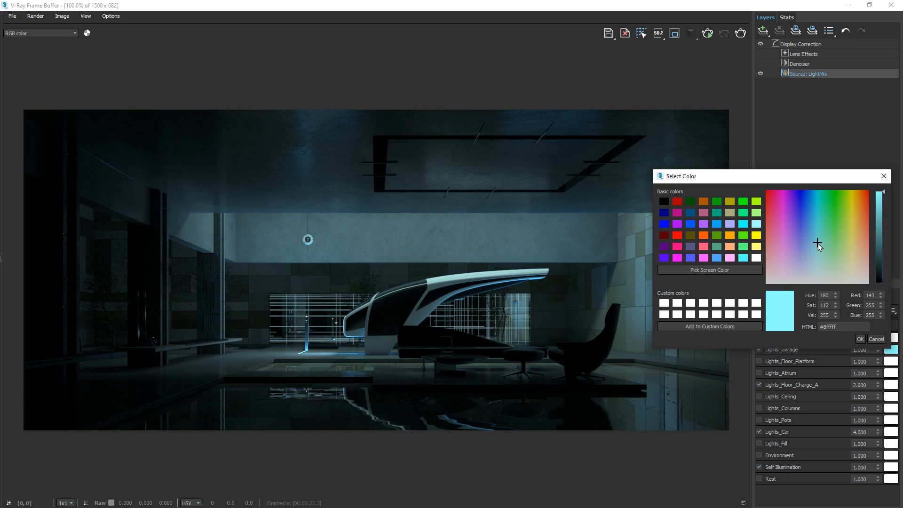
click(860, 340)
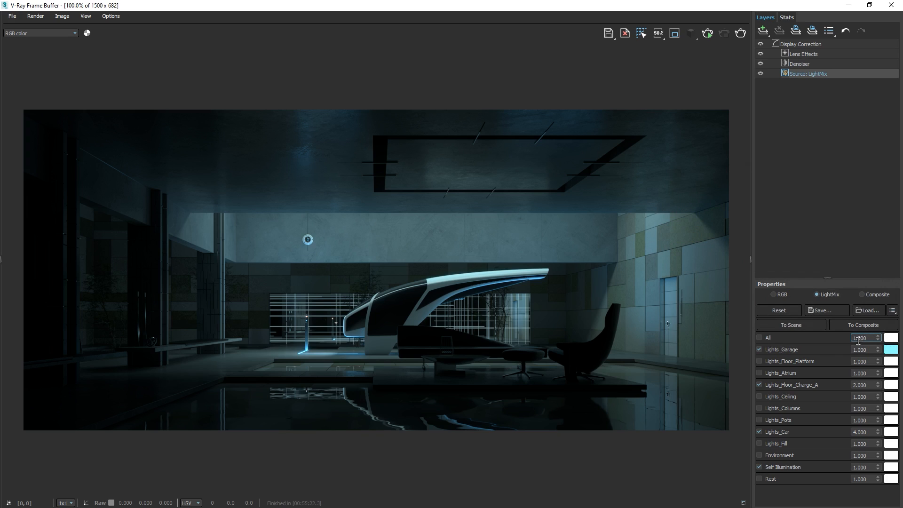
Enable Lights_Columns with an intensity of 2 and Lights_Fill with an intensity of 10 in the LightMix.
click(760, 408)
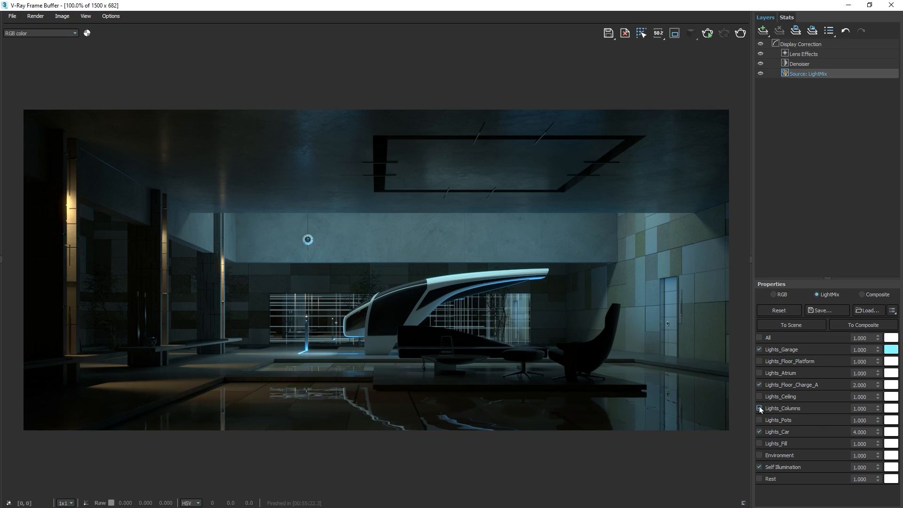
drag(875, 408, 841, 411)
text(2)
key(Return)
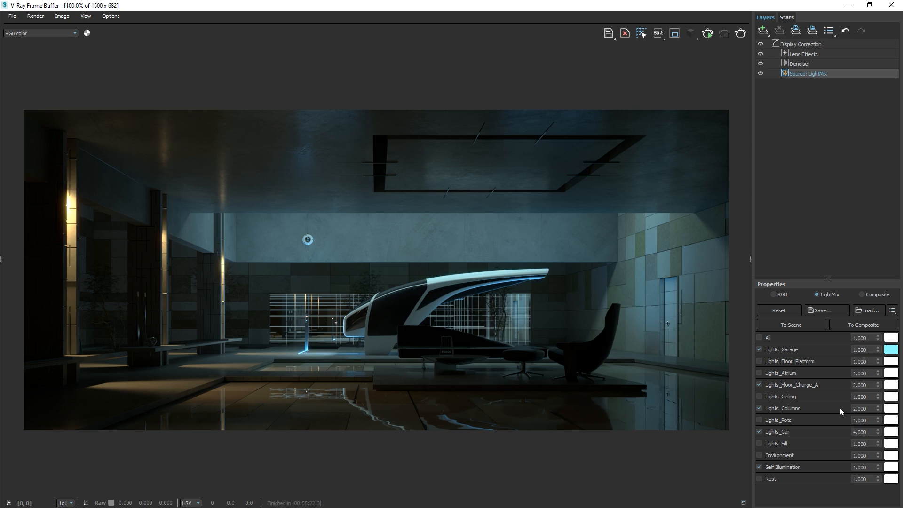
click(759, 443)
drag(870, 444, 843, 443)
text(10)
key(Return)
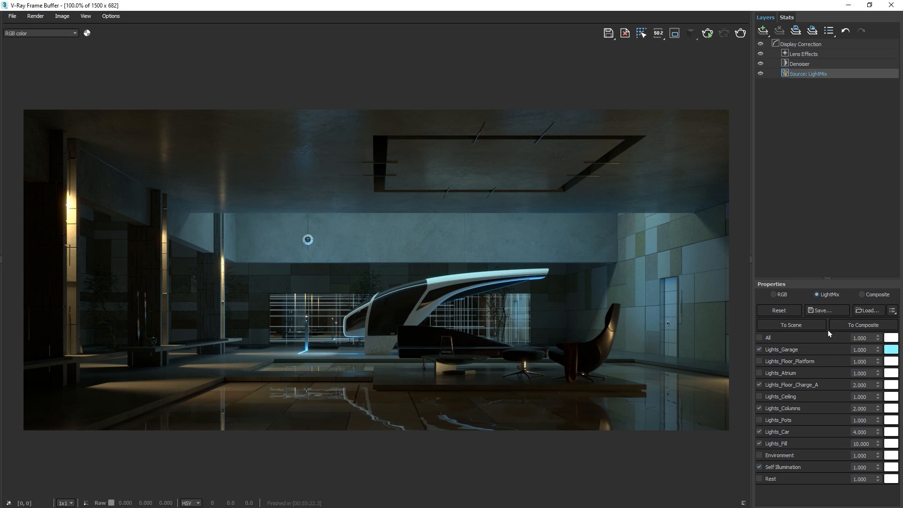
Save the current LightMix settings as a preset named LightMix_Preset_01 in the Presets folder.
click(826, 311)
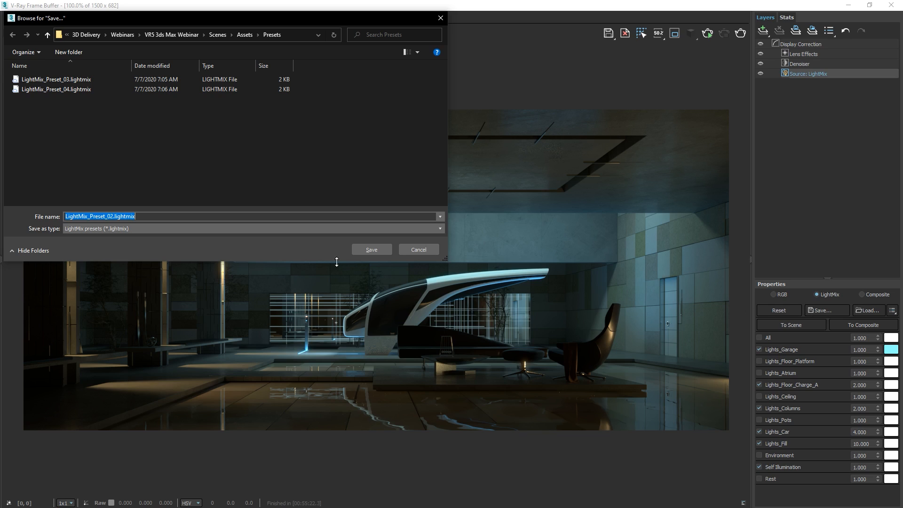
text(Ligh)
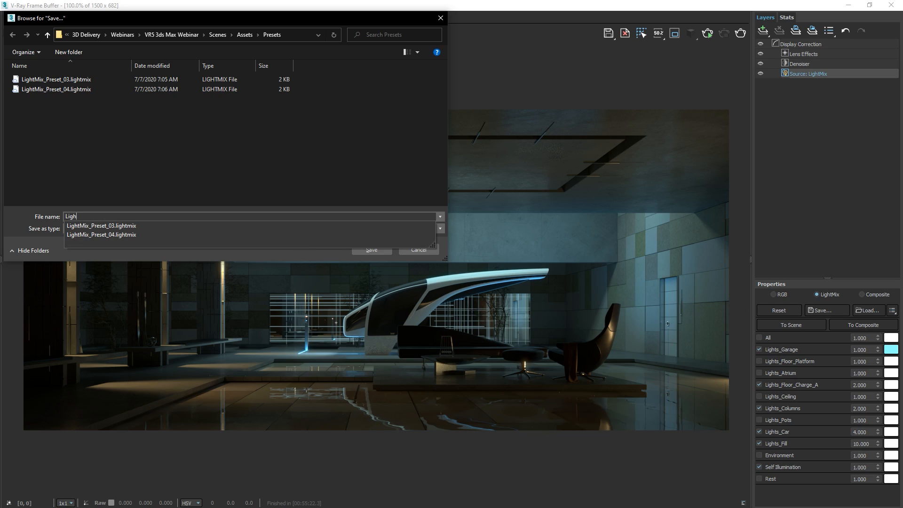
text(tMix_Preset_01)
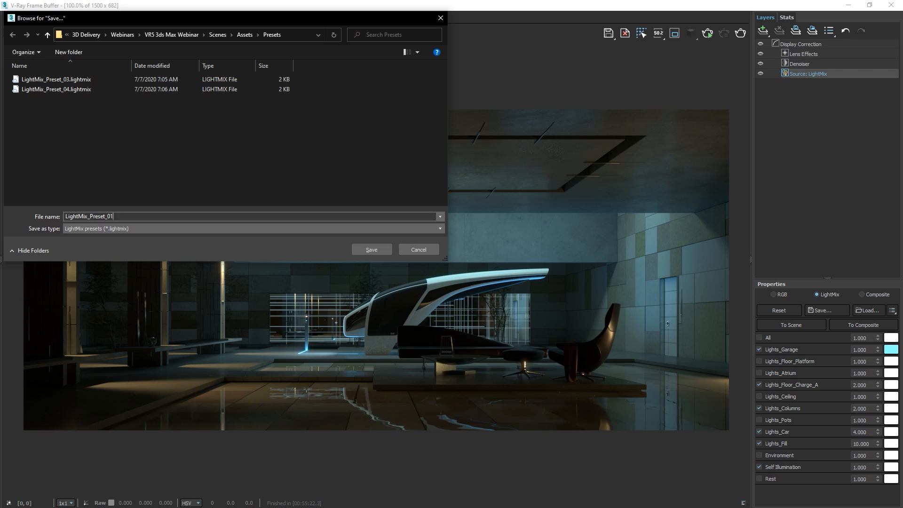
click(371, 250)
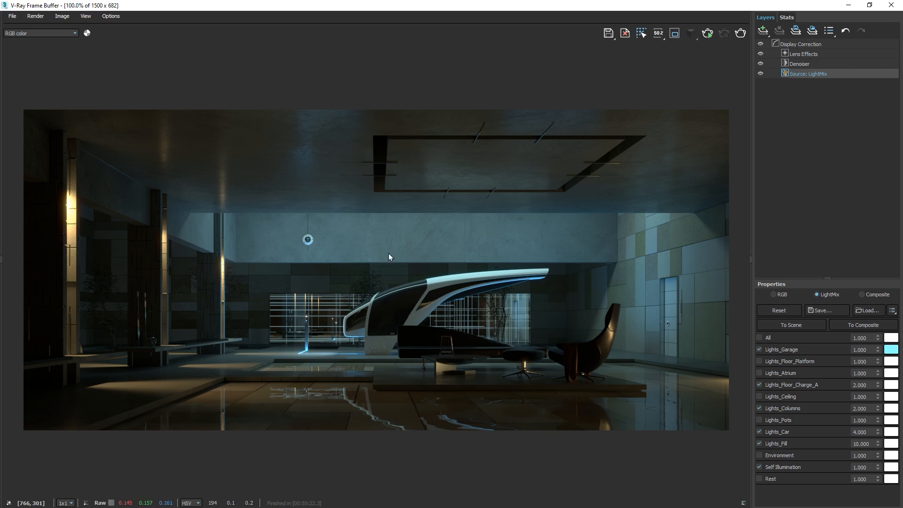
Enable Lights_Pots, Lights_Floor_Platform and Lights_Ceiling in the LightMix, with Lights_Ceiling at an intensity of 3.
click(760, 419)
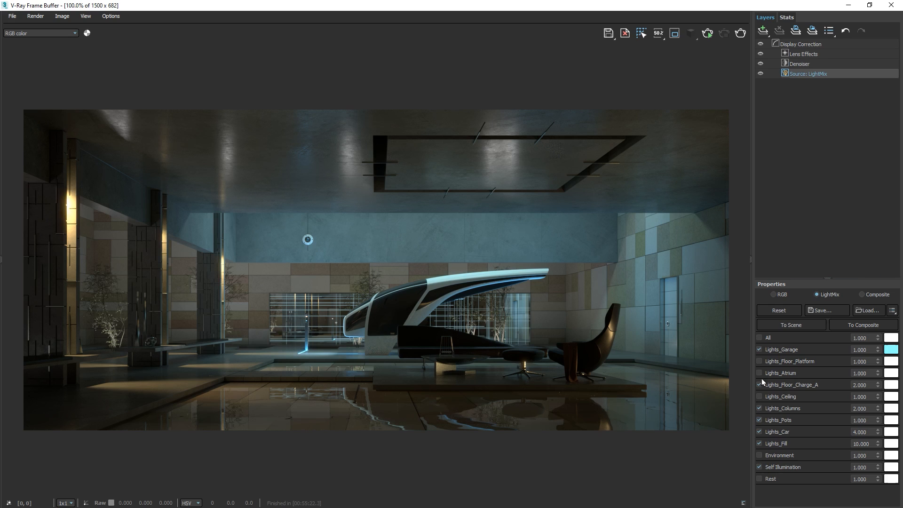
click(759, 361)
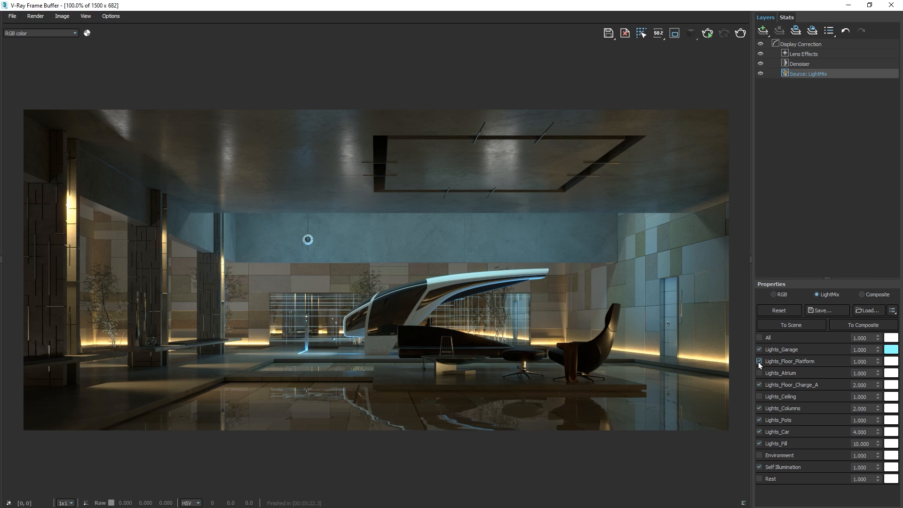
click(759, 396)
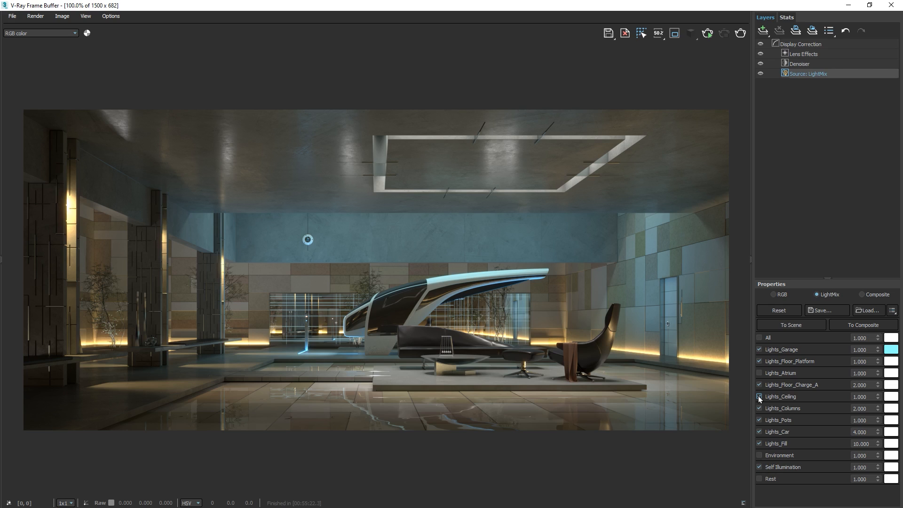
drag(869, 397, 850, 397)
text(3)
key(Return)
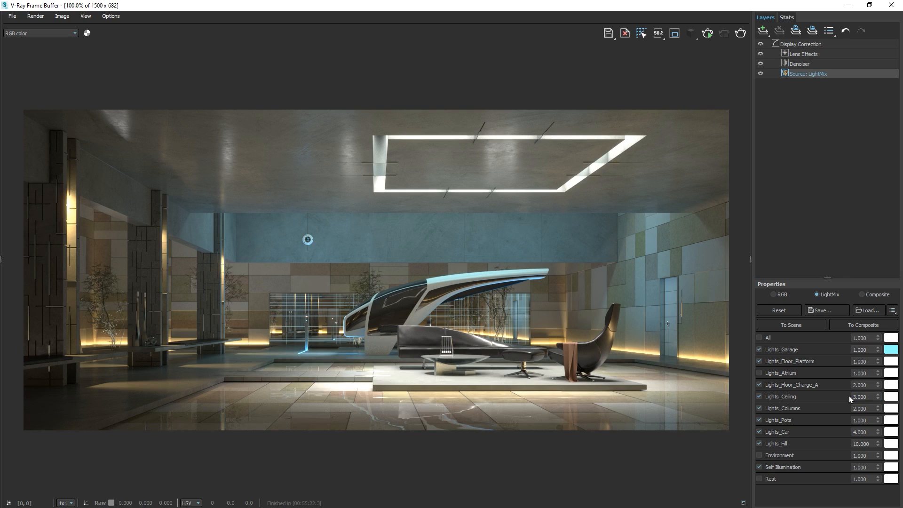
Isolate Lights_Ceiling briefly to check its contribution, restore the other lights, and tint it warm yellow-orange (RGB 255, 217, 139).
ctrl+click(759, 397)
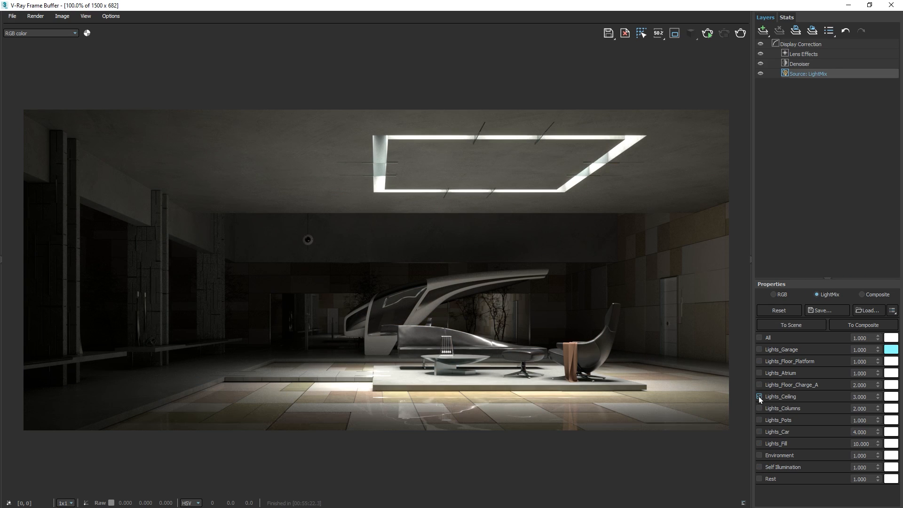
ctrl+click(759, 396)
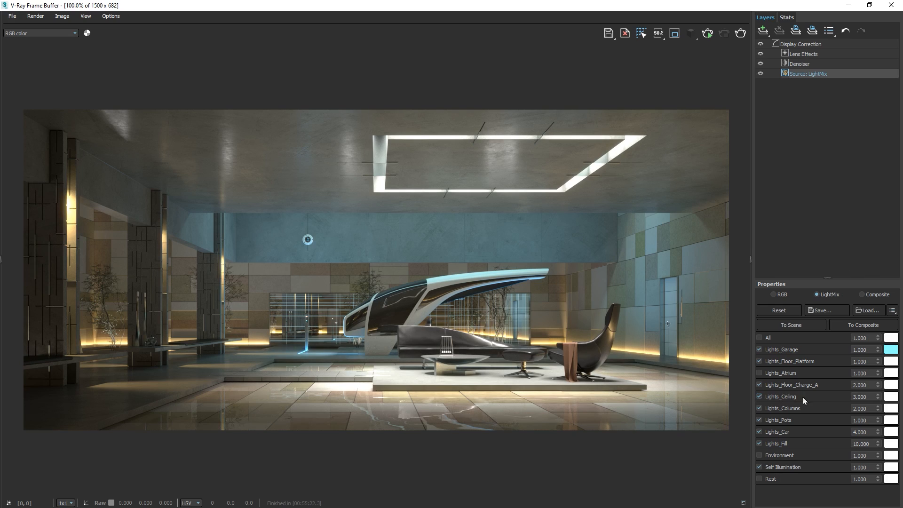
click(889, 400)
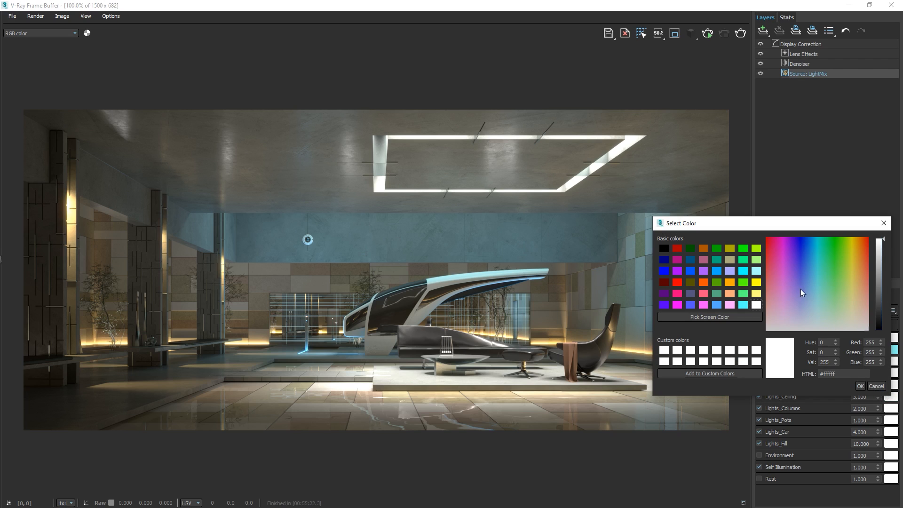
click(770, 243)
drag(770, 244, 858, 289)
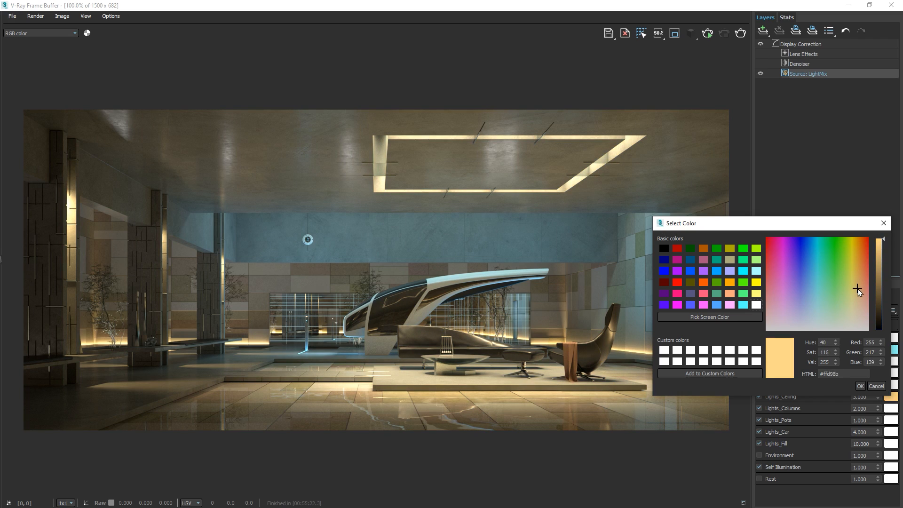
click(860, 386)
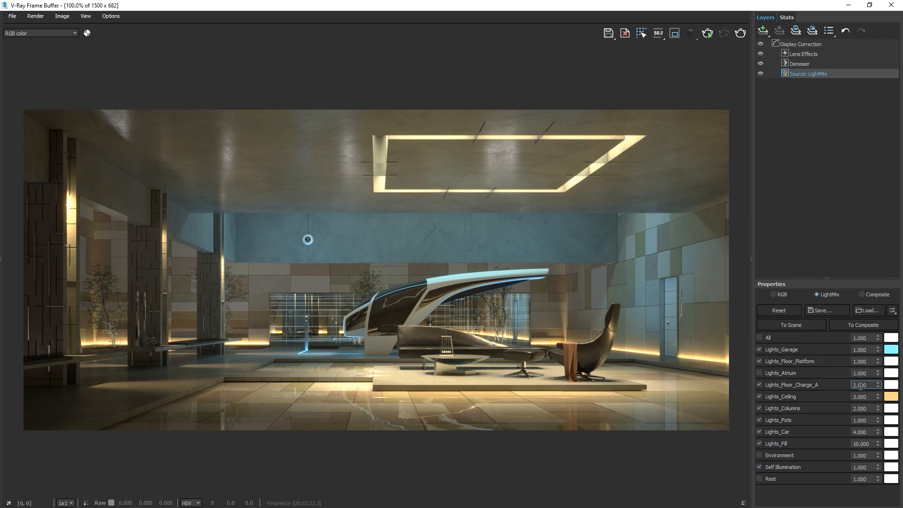
Save the current LightMix settings as a preset named LightMix_Preset_02 in the Presets folder.
click(829, 309)
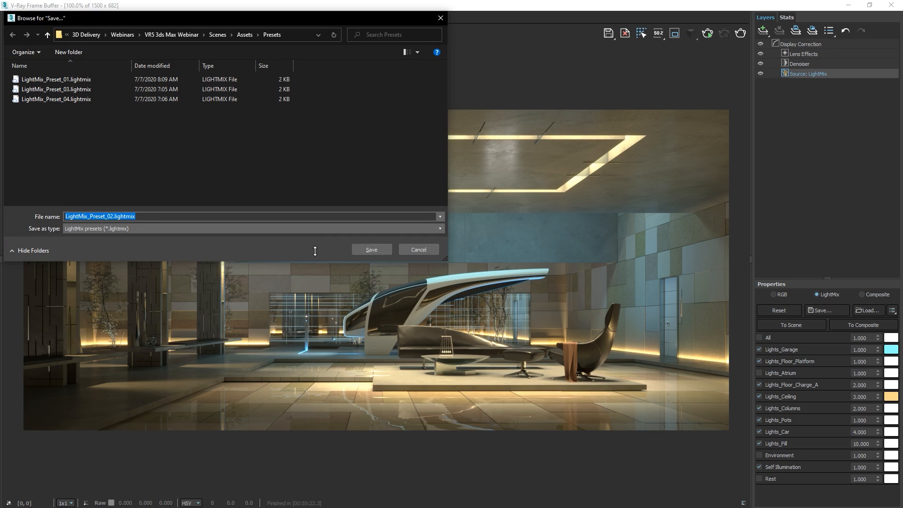
text(Lig)
text(x_Preset_02)
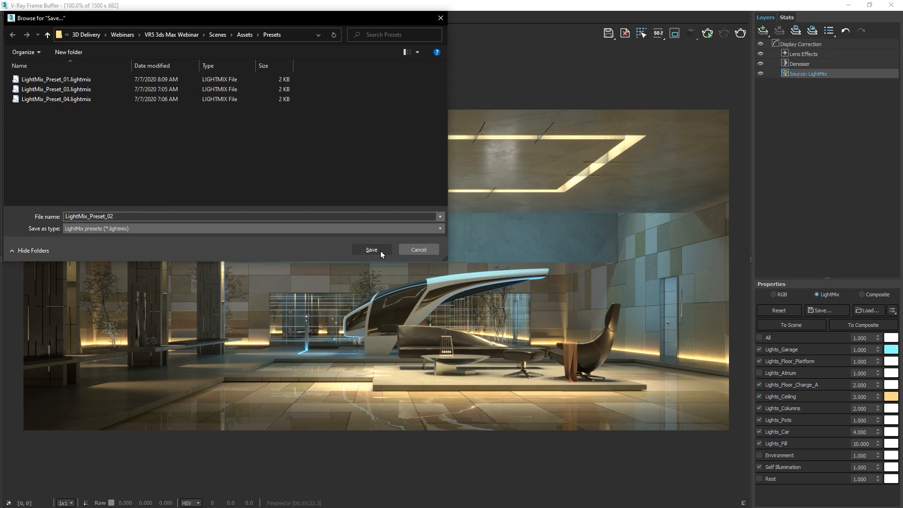
click(381, 255)
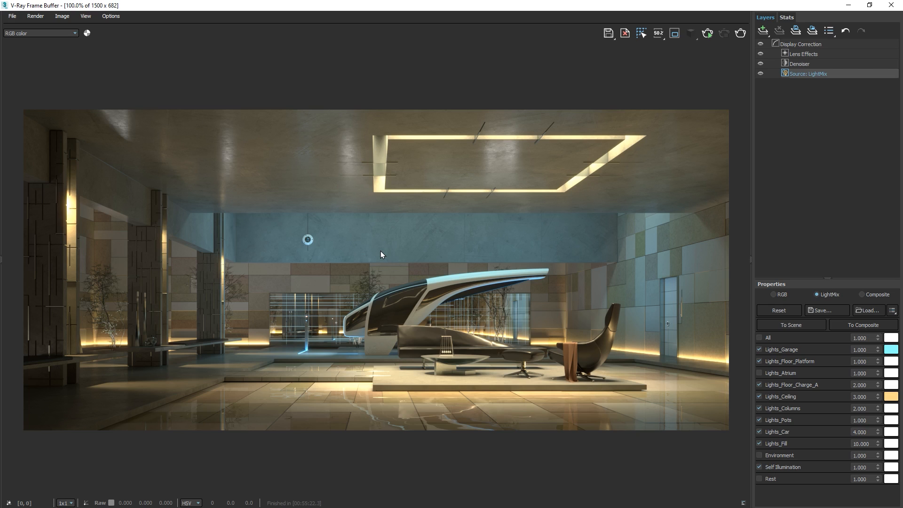
Load the LightMix_Preset_03 preset and then LightMix_Preset_04 from the Presets folder.
click(865, 310)
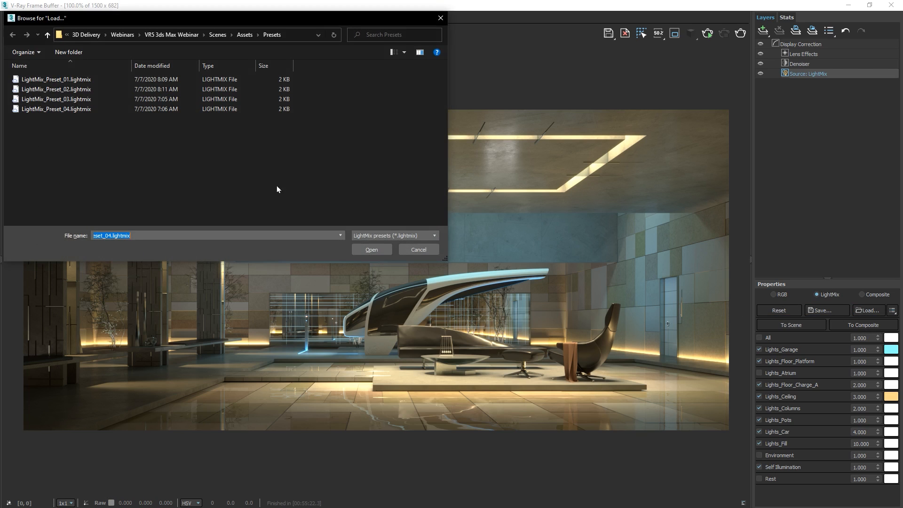
click(83, 99)
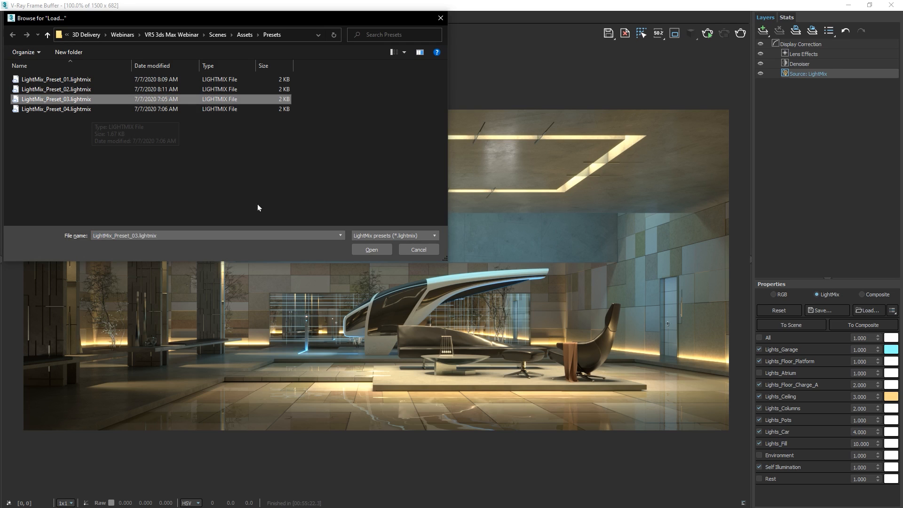
click(371, 250)
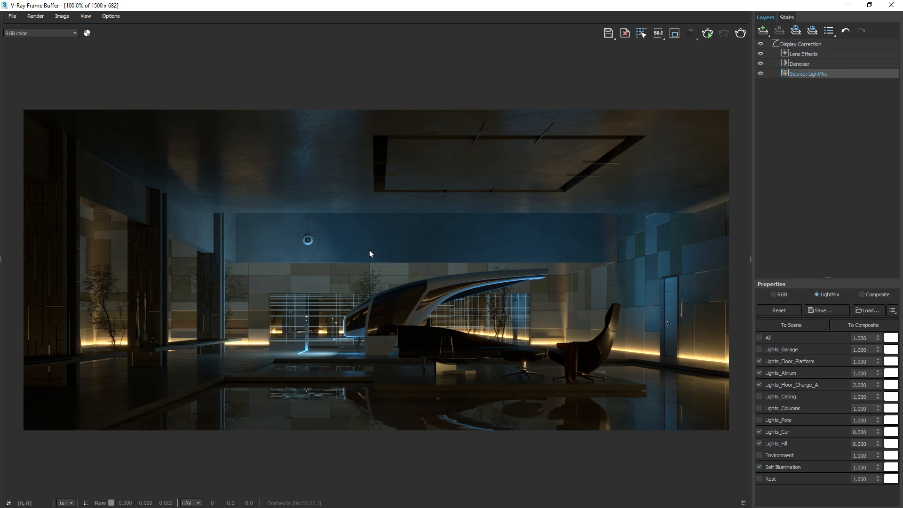
click(866, 312)
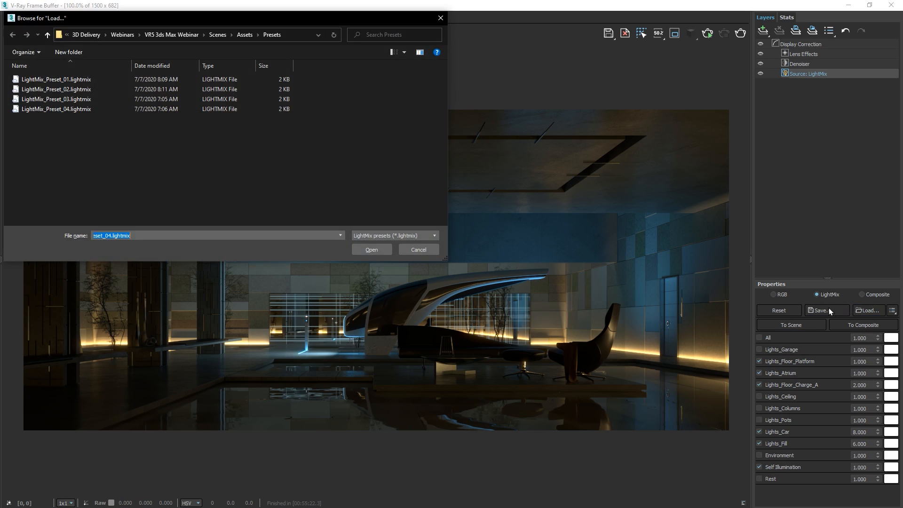
click(85, 111)
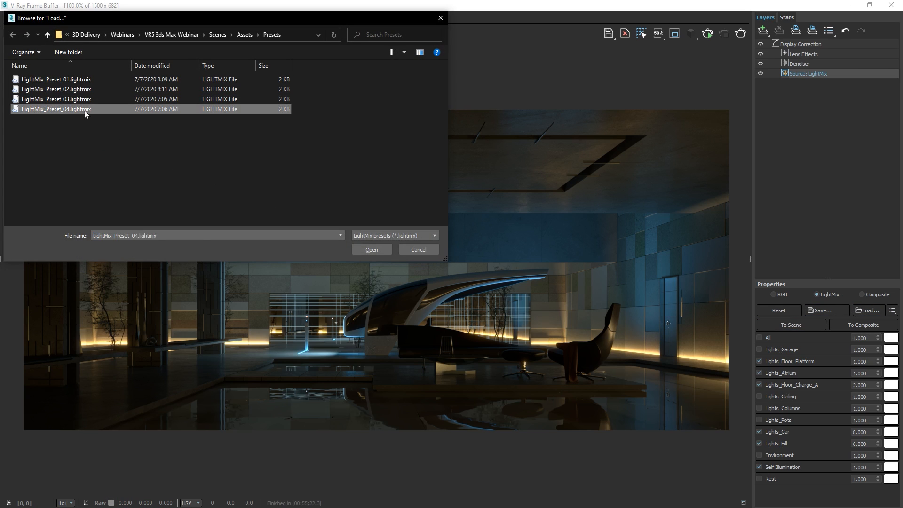
click(372, 249)
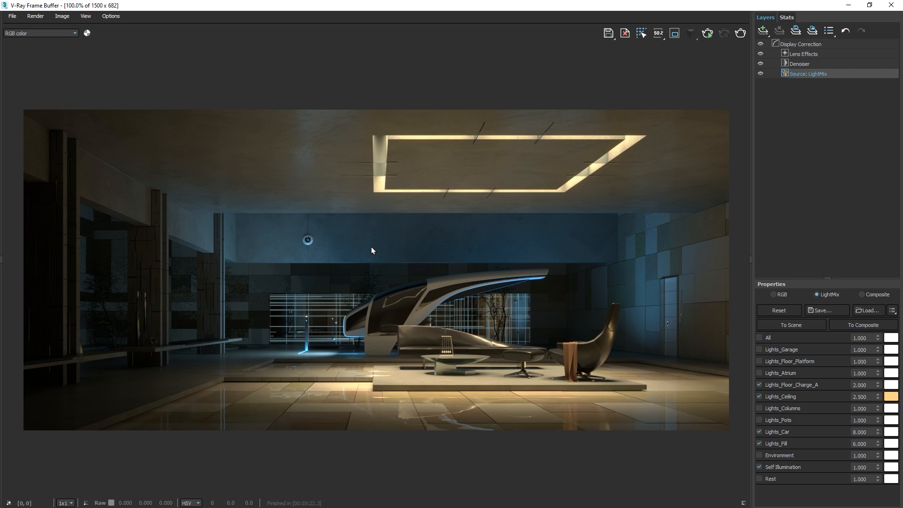
Preview the saved LightMix presets one after another in the quick preset list, from LightMix_Preset_04 back to LightMix_Preset_01.
click(893, 311)
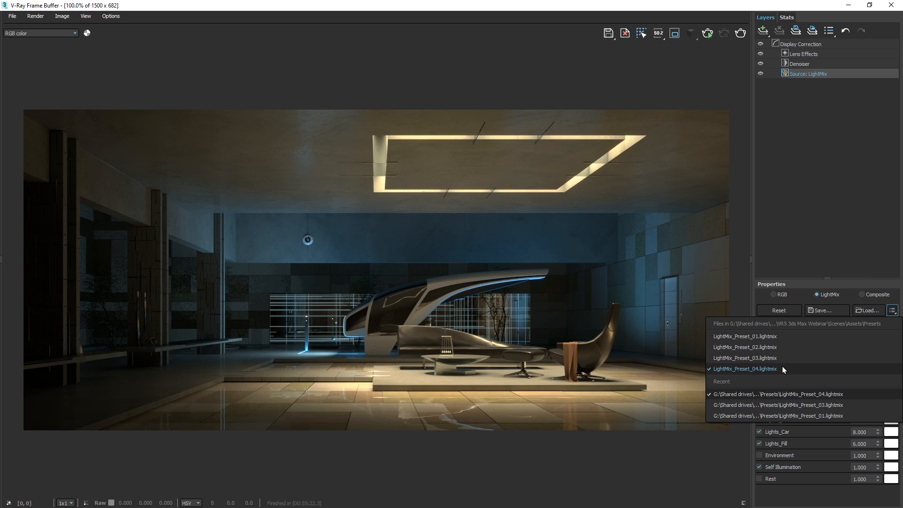
key(Up)
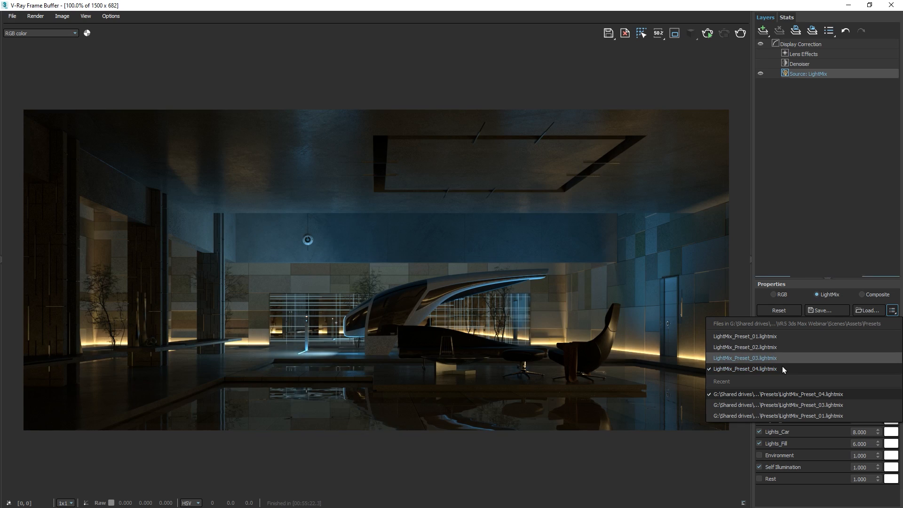
key(Up)
key(Up)
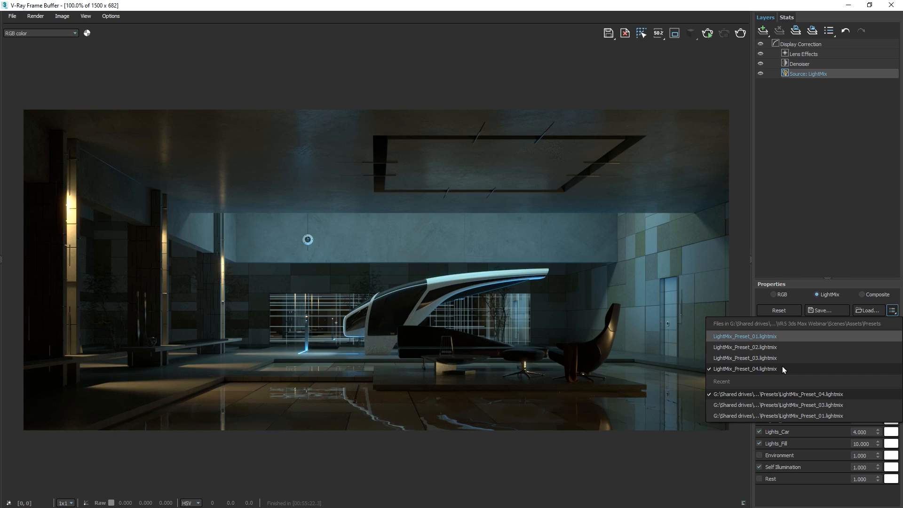
click(783, 367)
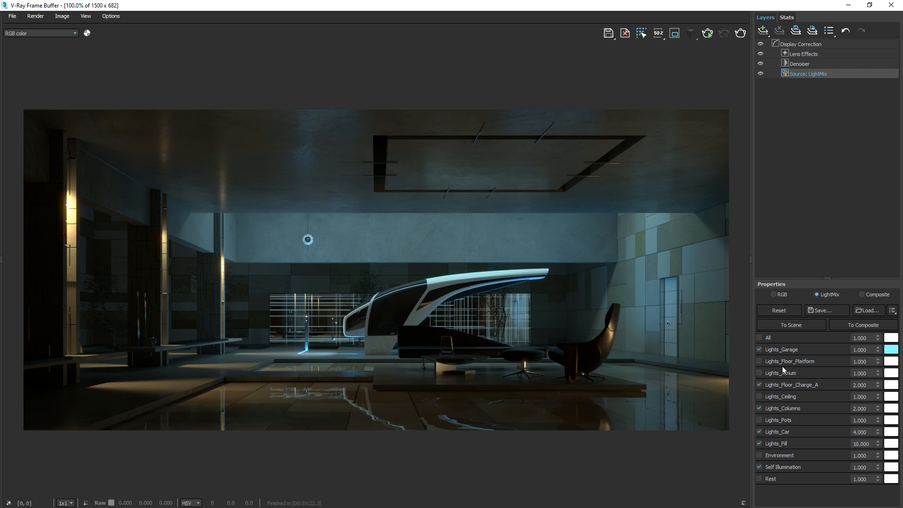
Reset the LightMix to its default values and switch the source layer to Composite mode.
click(792, 312)
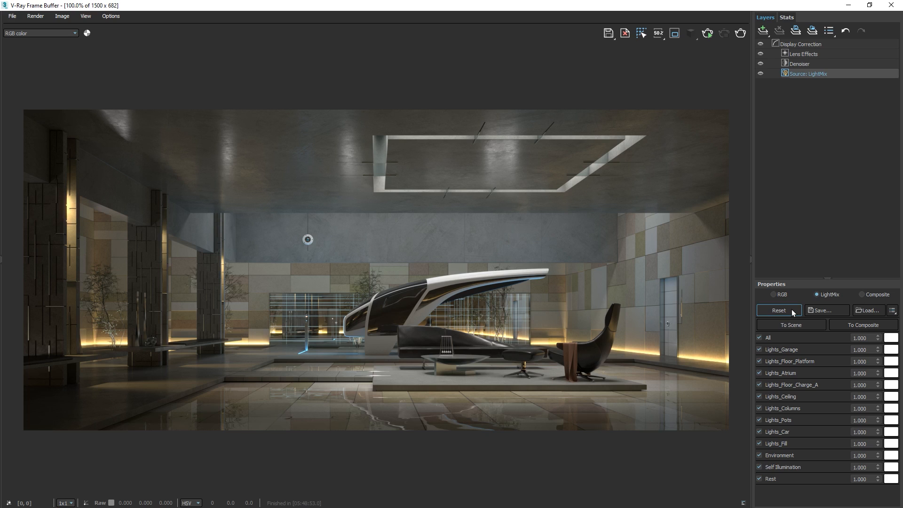
click(862, 295)
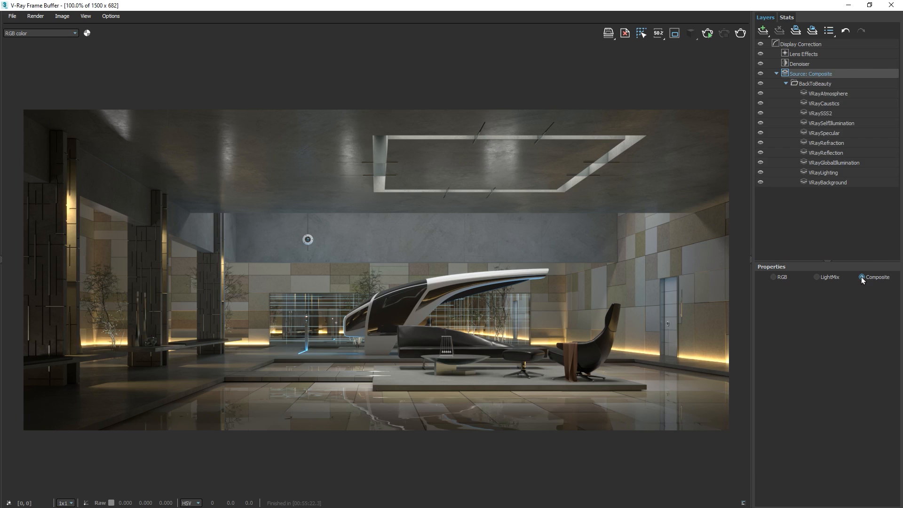
Hide the six BackToBeauty composite layers from VRaySelfIllumination through VRayLighting.
click(821, 174)
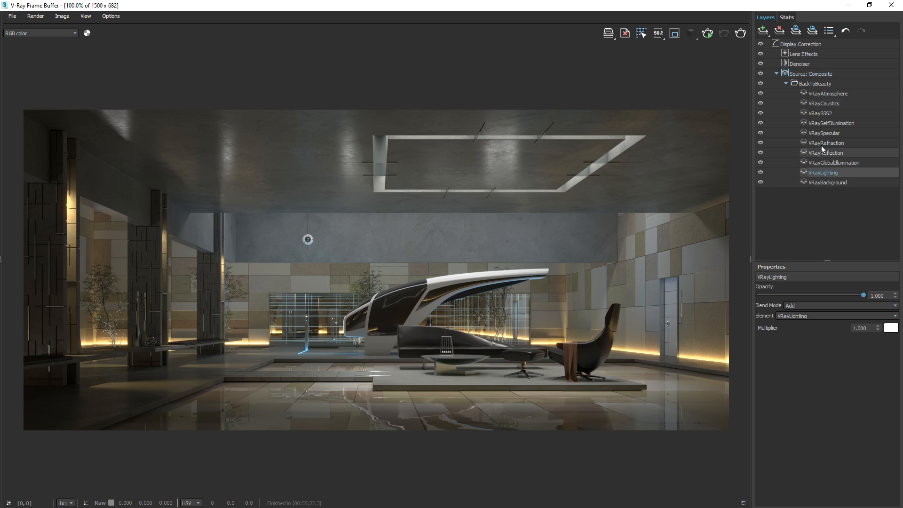
shift+click(820, 124)
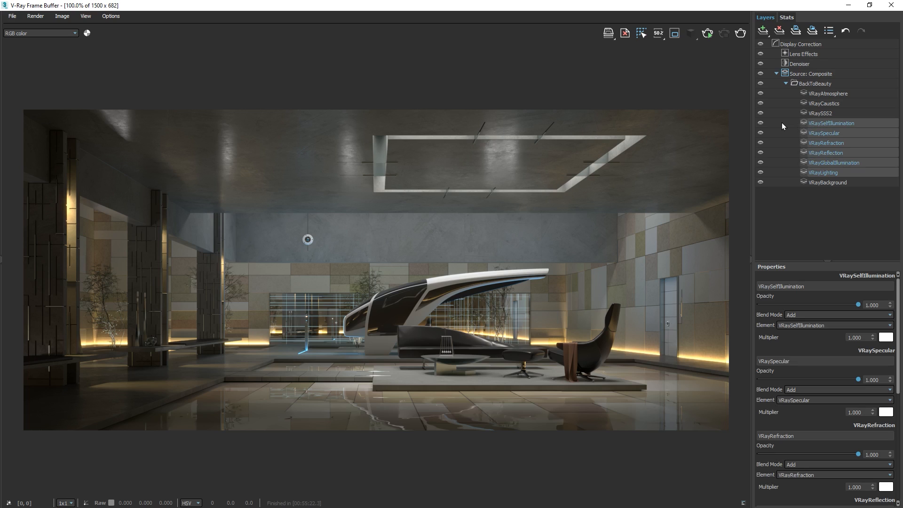
click(761, 123)
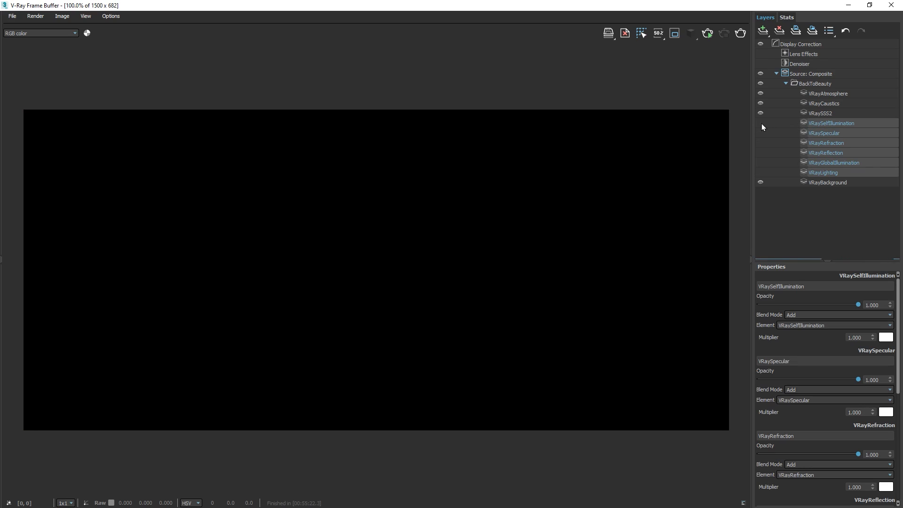
Show VRayLighting, VRayGlobalIllumination, VRayReflection, VRayRefraction, VRaySpecular and VRaySelfIllumination again one at a time to rebuild the beauty image.
click(820, 172)
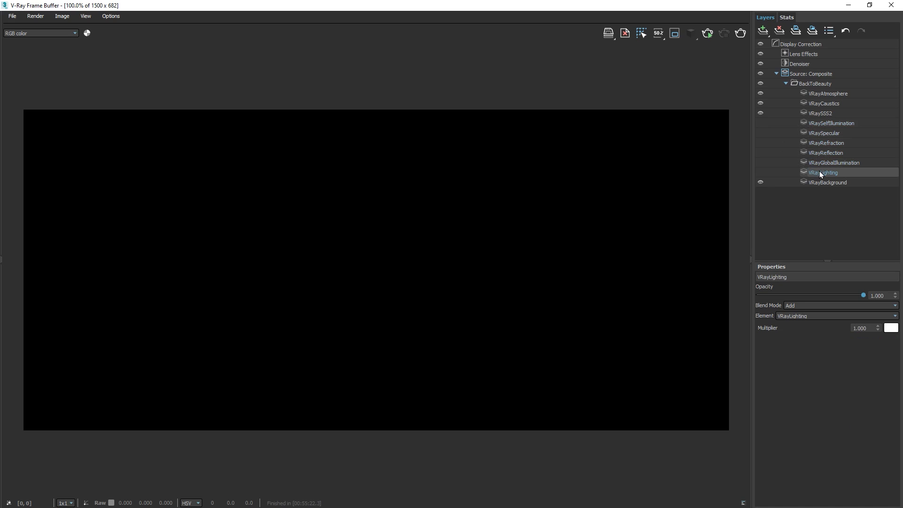
click(761, 172)
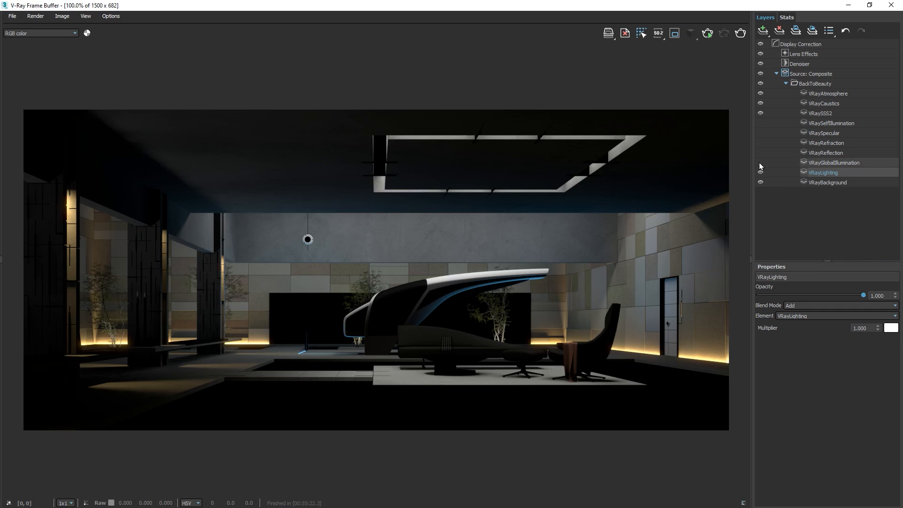
click(761, 163)
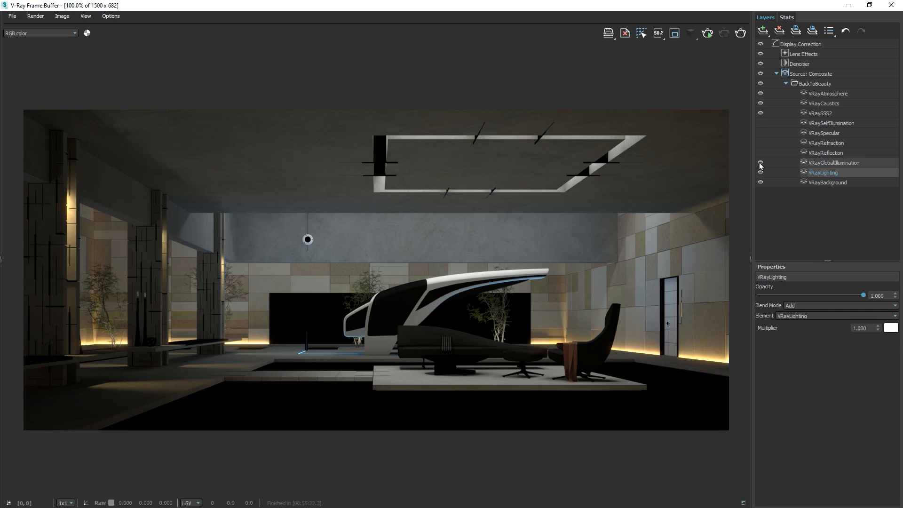
click(760, 153)
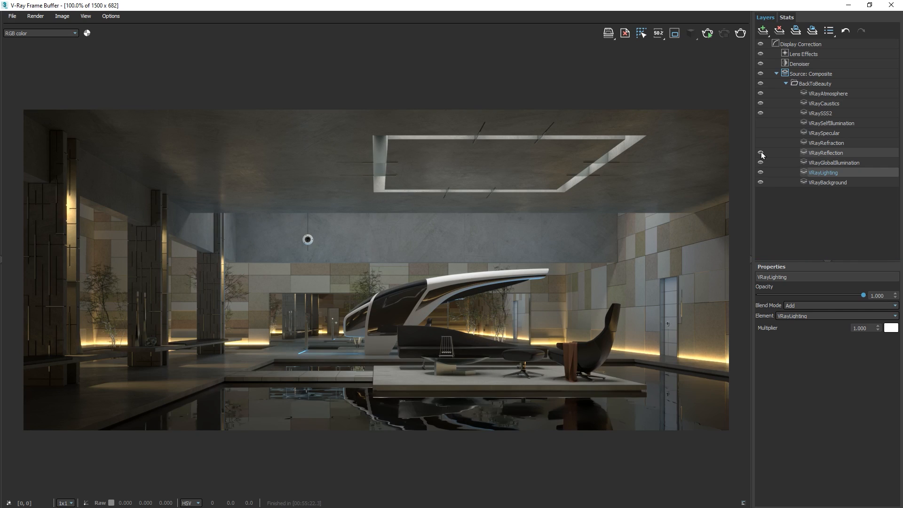
click(761, 143)
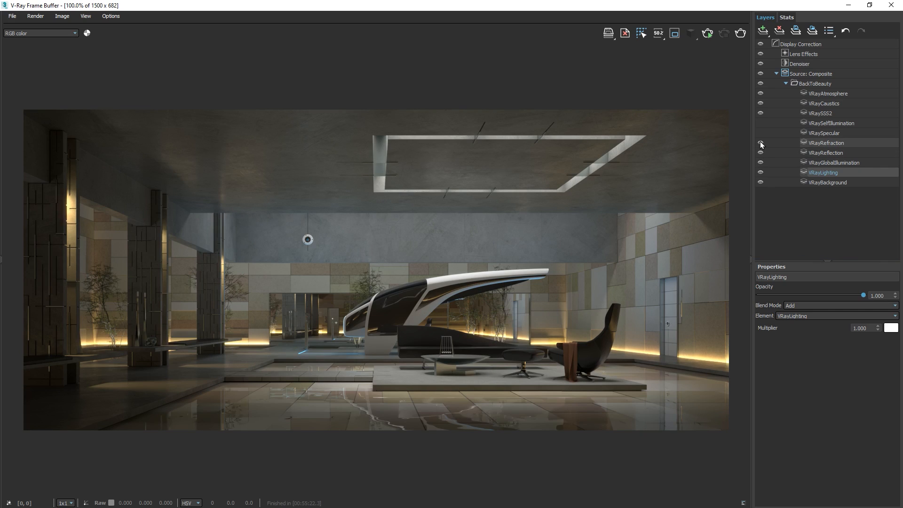
click(761, 133)
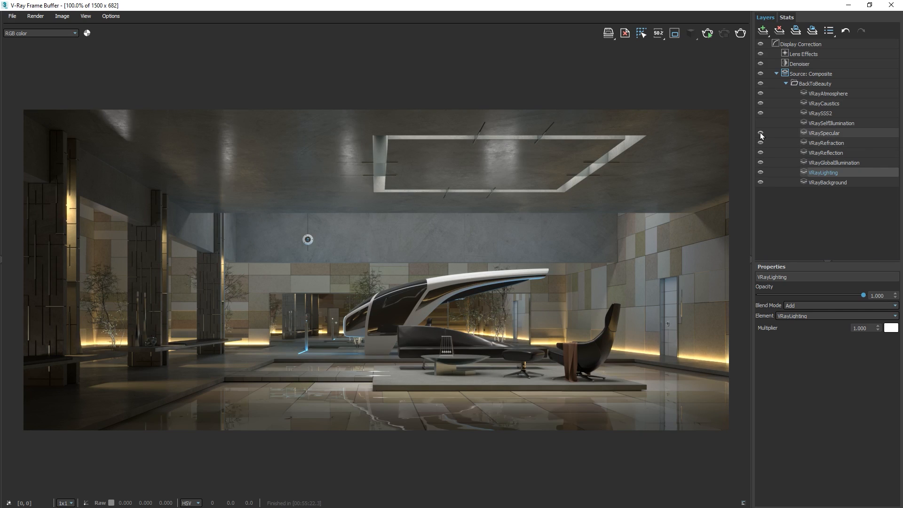
click(761, 123)
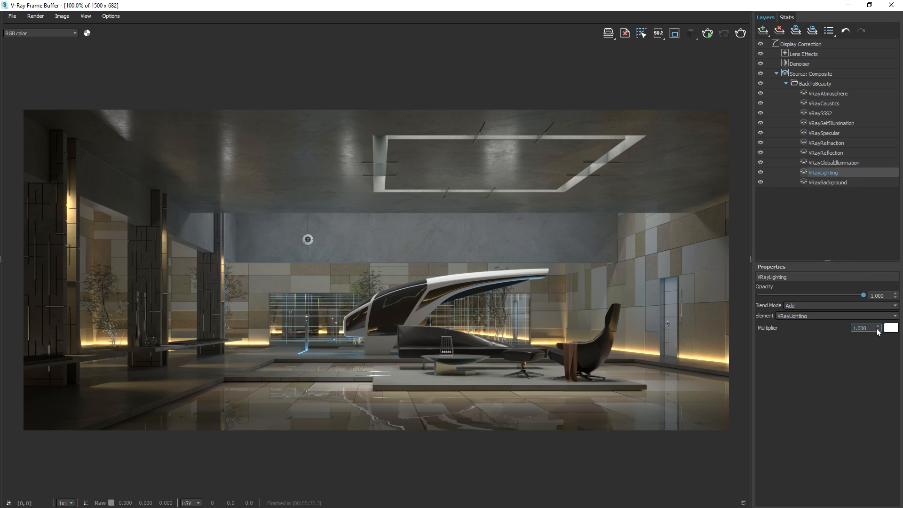
Raise the multiplier of the VRayLighting composite layer to about 1.74.
drag(877, 329, 879, 363)
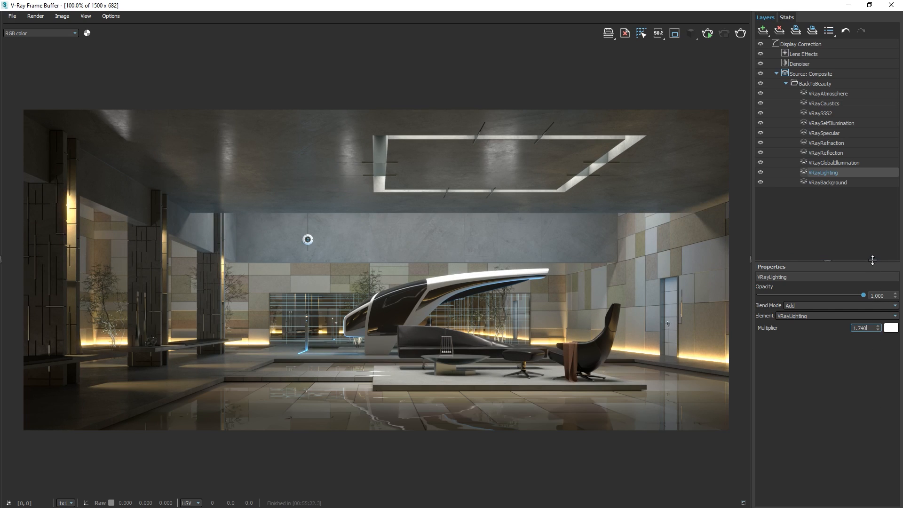
Lower the opacity of the VRayLighting composite layer to about 0.64 and leave its blend mode on Add.
drag(864, 296, 826, 298)
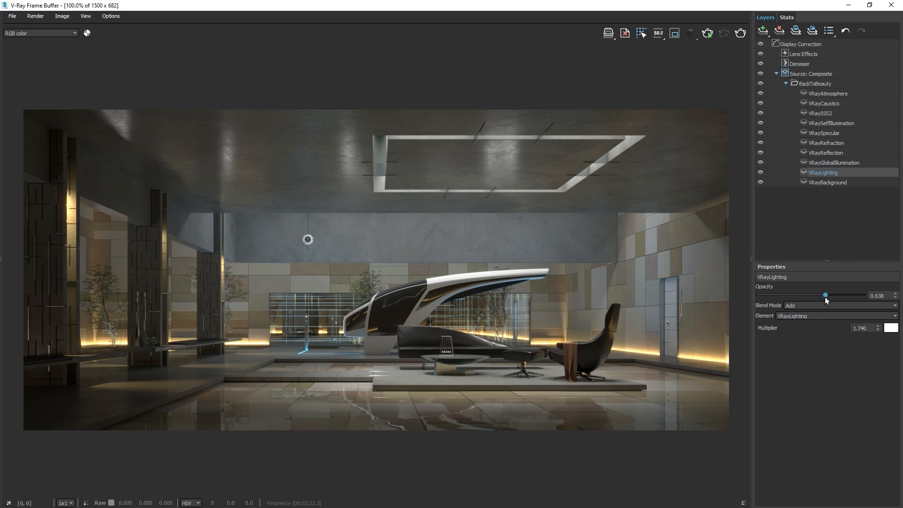
click(813, 306)
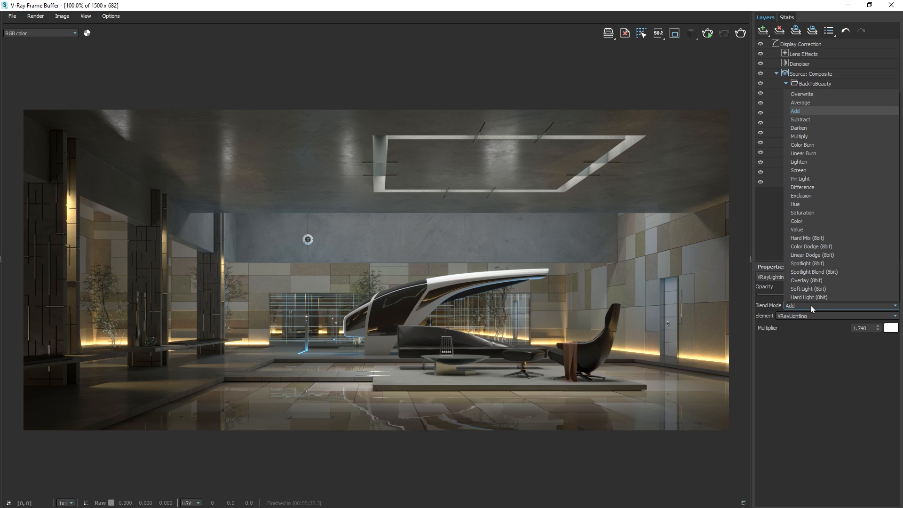
click(811, 306)
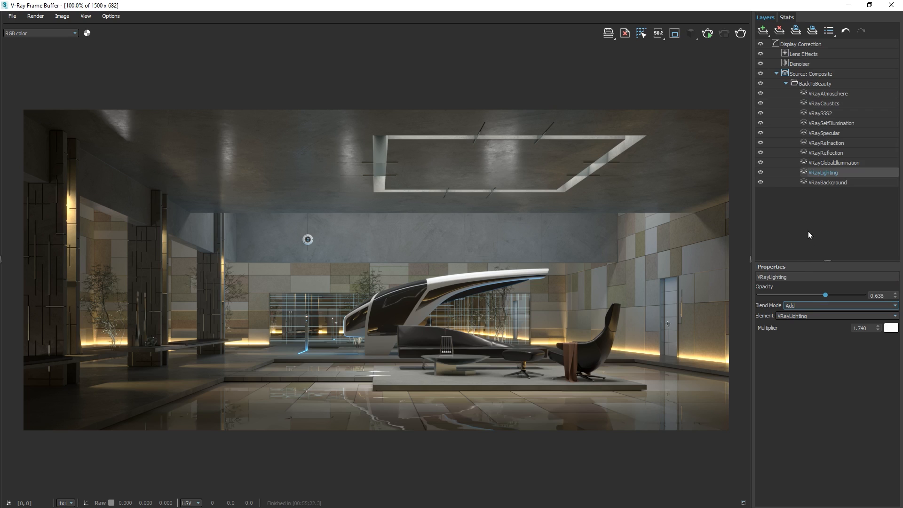
Attach a Curves correction to the VRayReflection layer and bend its master curve into an S shape around a point near (0.6, 0.6).
click(810, 152)
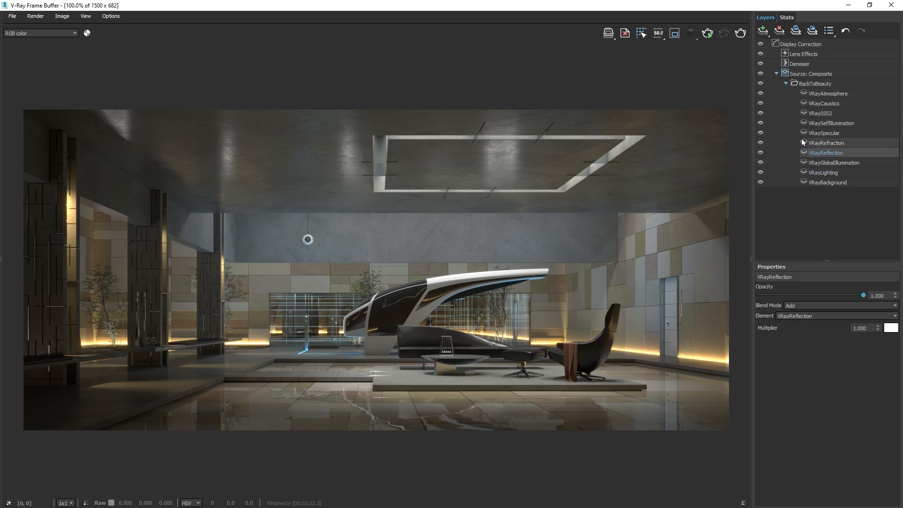
click(763, 32)
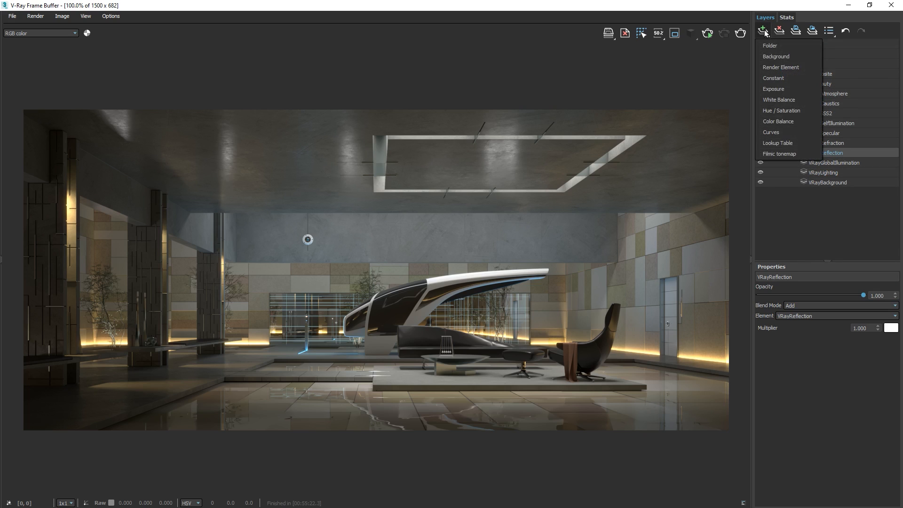
click(772, 133)
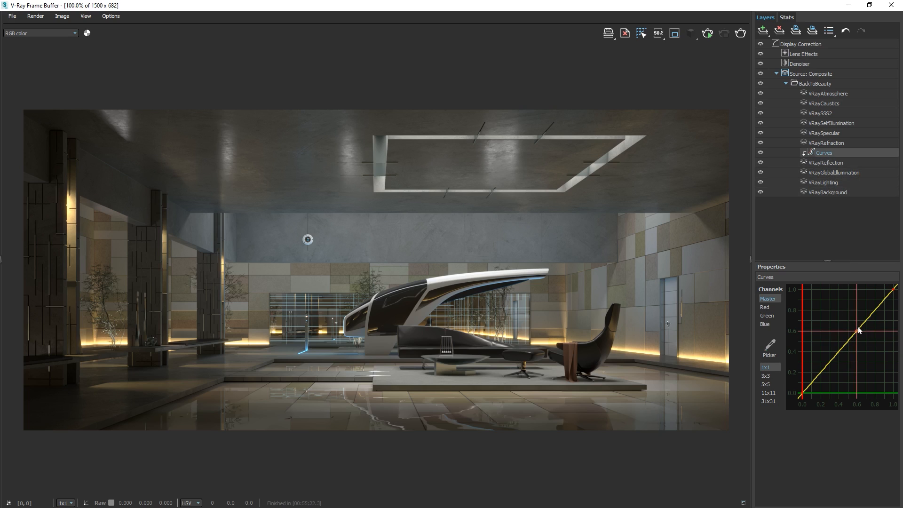
click(859, 328)
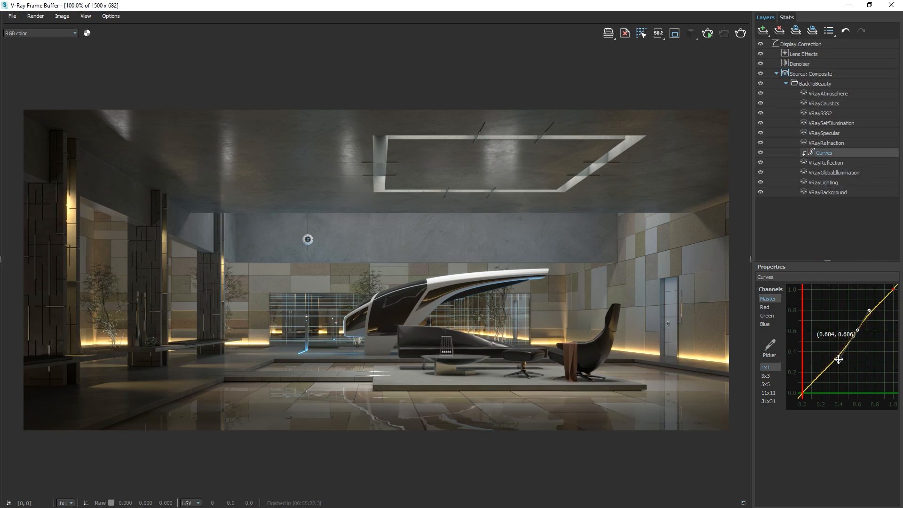
drag(839, 359, 832, 381)
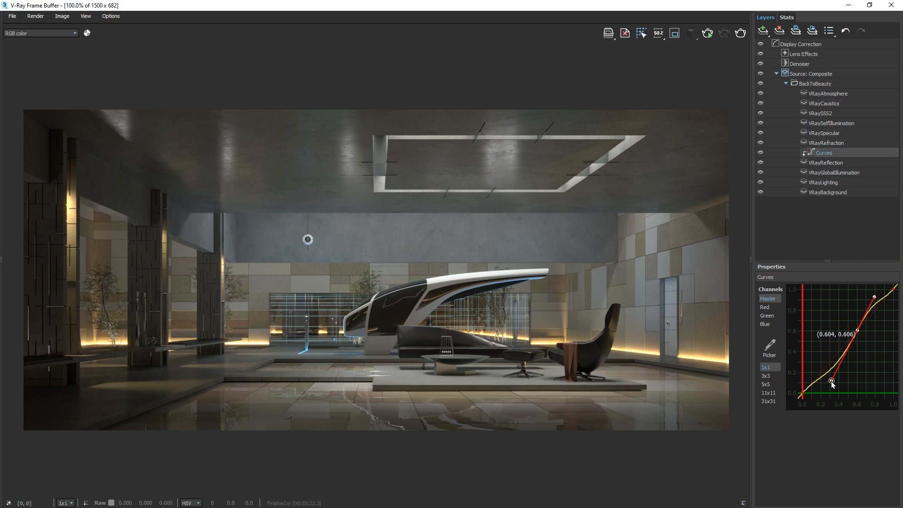
Move the middle point of the reflection layer's master curve to about (0.43, 0.72).
right_click(831, 381)
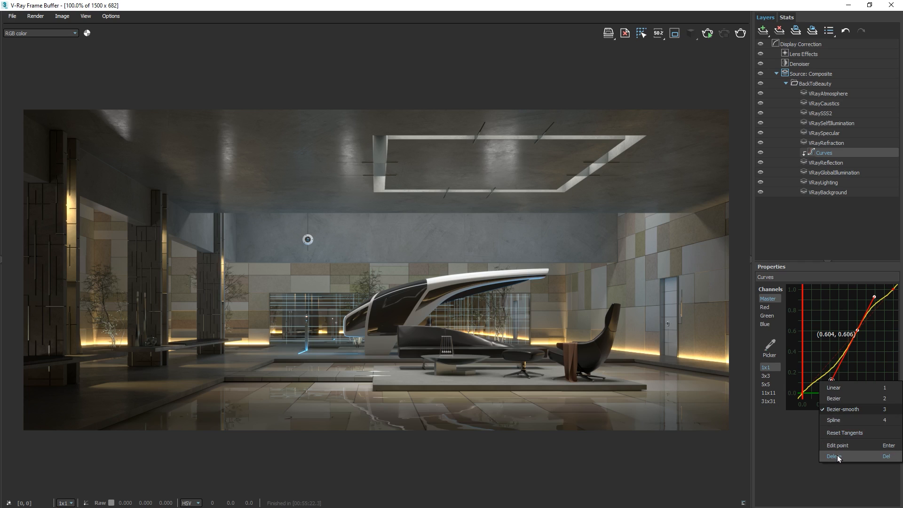
click(833, 313)
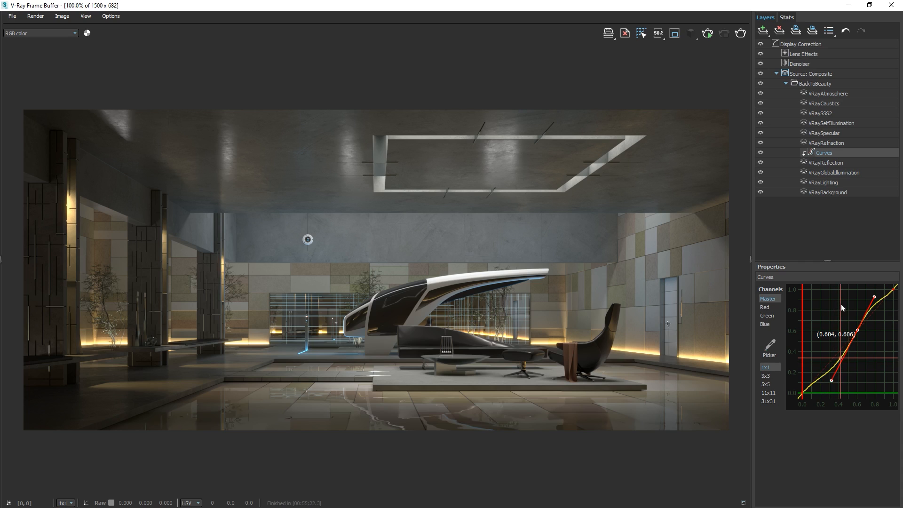
right_click(841, 304)
mouse_move(833, 312)
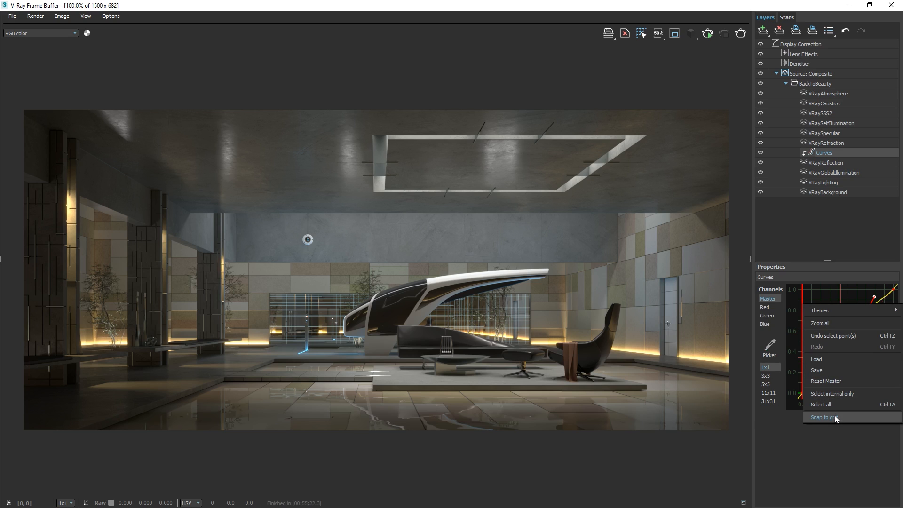
click(790, 423)
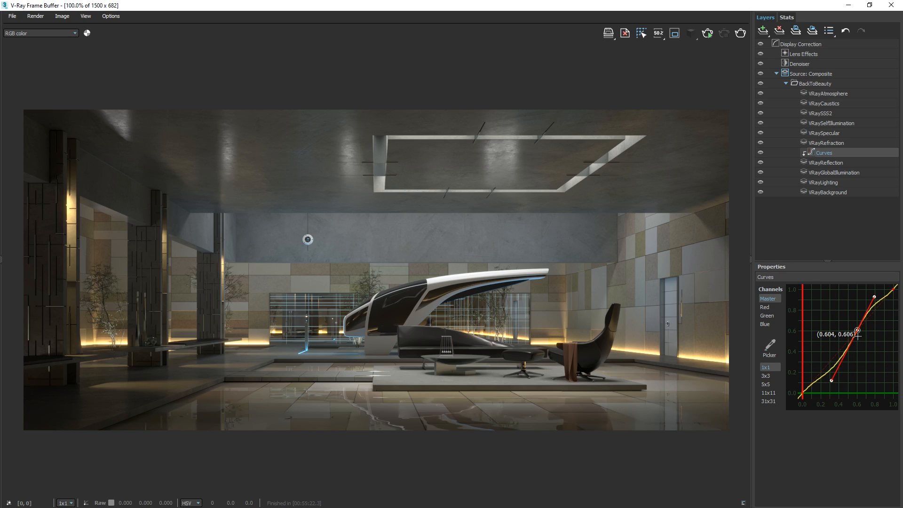
drag(857, 331, 842, 319)
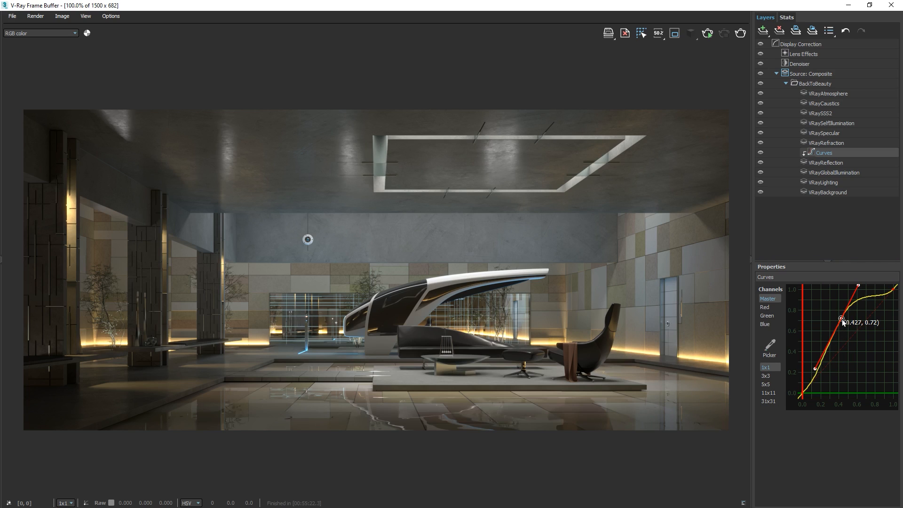
Add a Filmic tonemap correction layer at the top of the stack, directly below Display Correction.
click(818, 224)
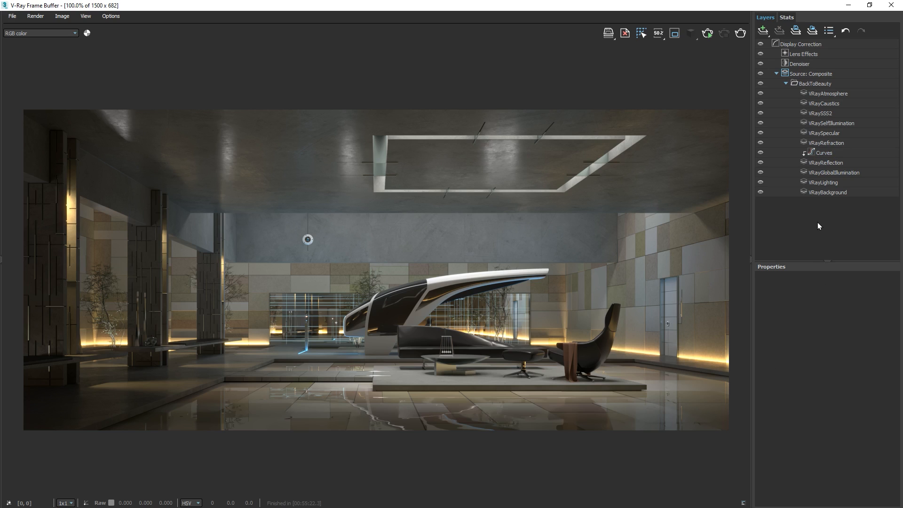
click(763, 32)
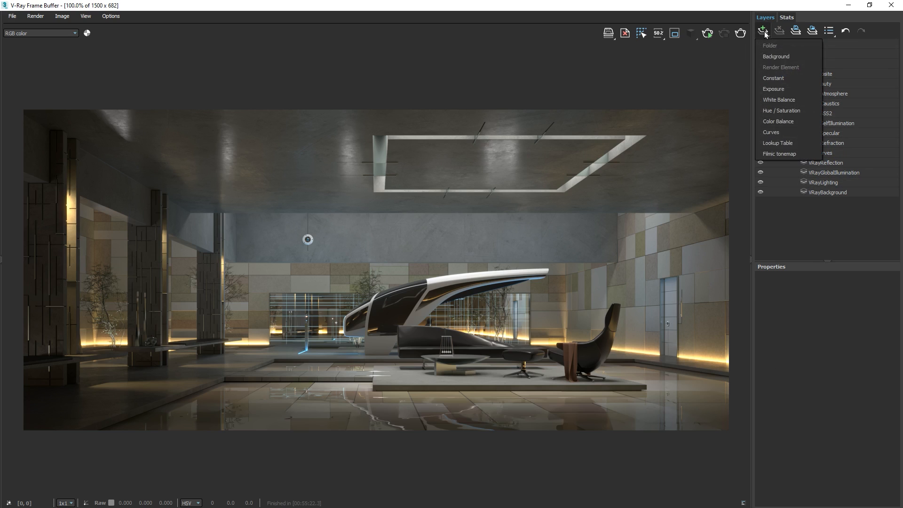
click(781, 154)
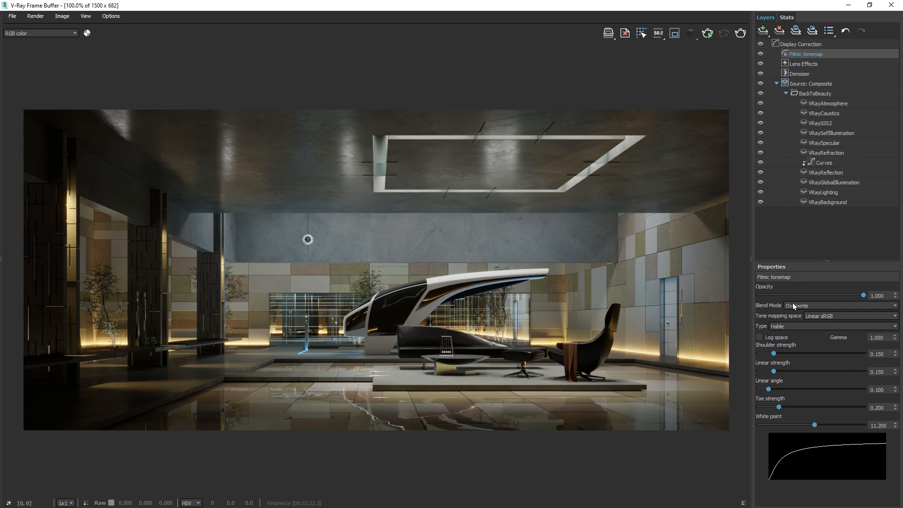
Try the Linear, Hejl-Dawson, AMPAS and Hable types on the Filmic tonemap layer and settle on Power curve.
click(794, 327)
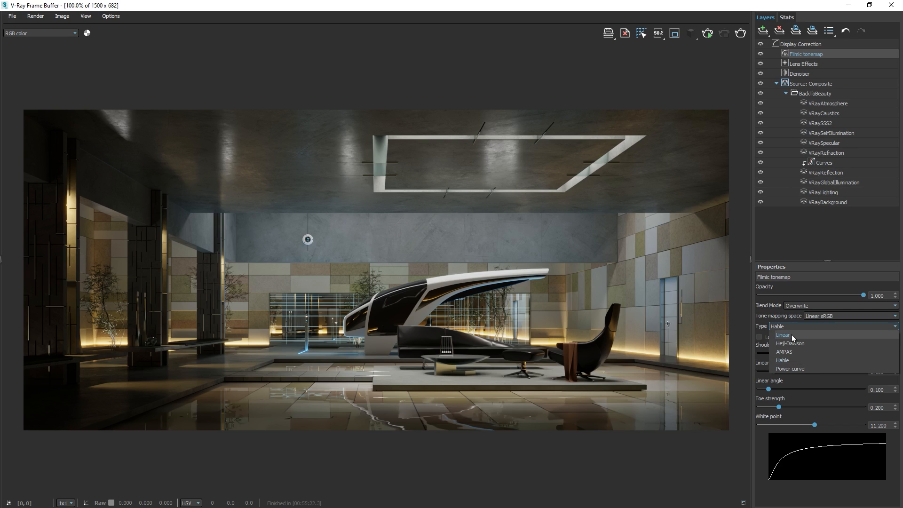
click(792, 334)
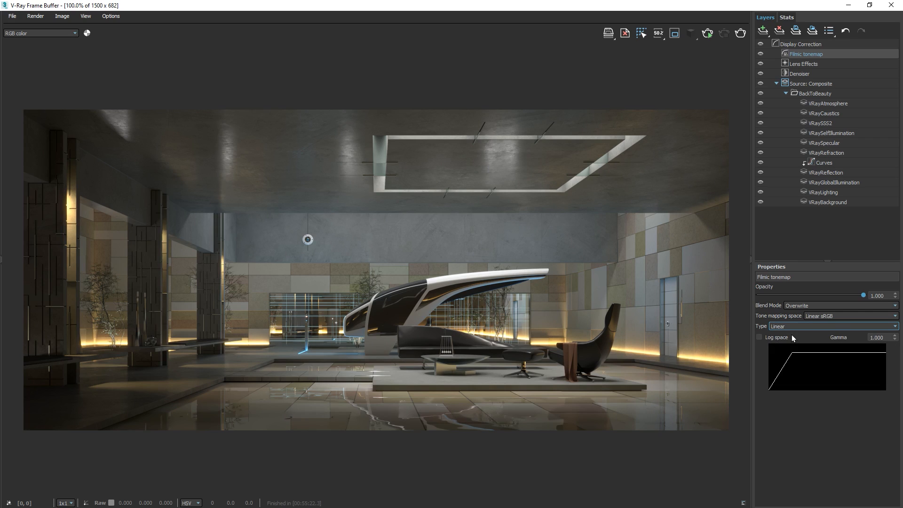
key(Down)
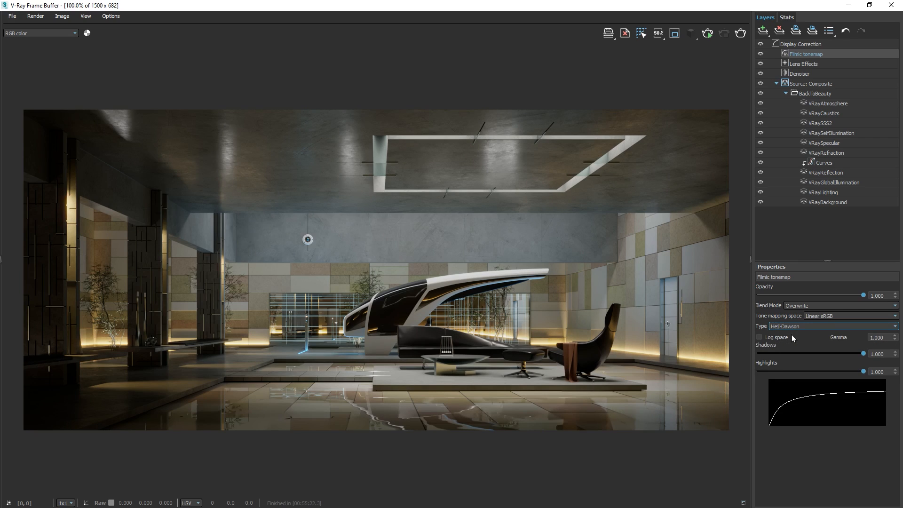
key(Down)
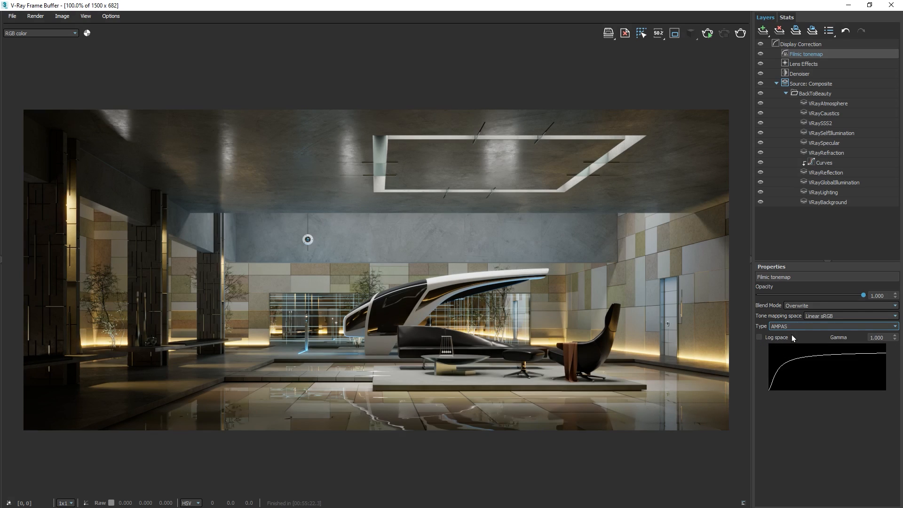
key(Down)
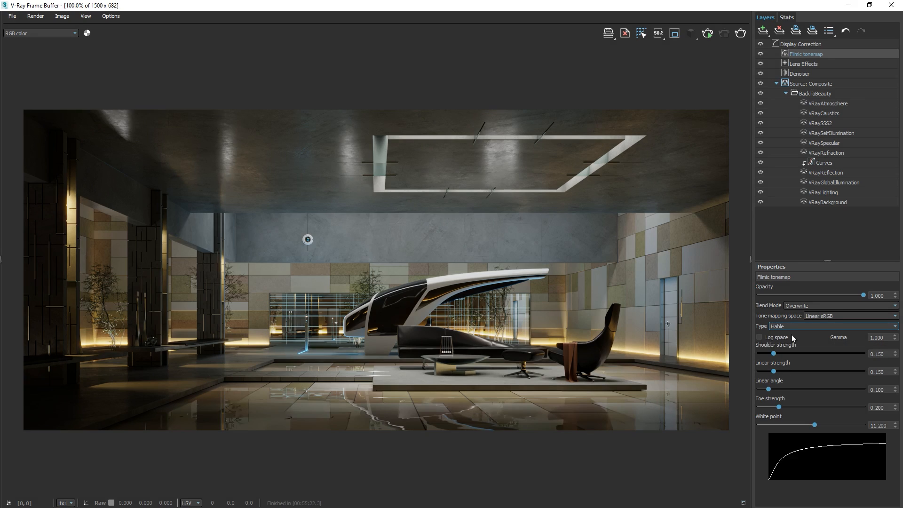
key(Down)
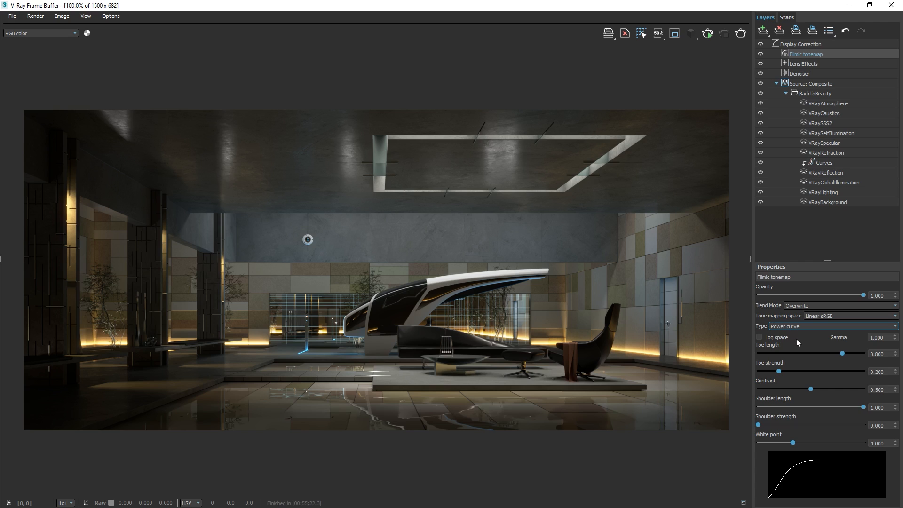
Set the power curve's toe length to about 0.24, toe strength to 0.17 and shoulder strength to about 0.27.
drag(842, 353, 784, 356)
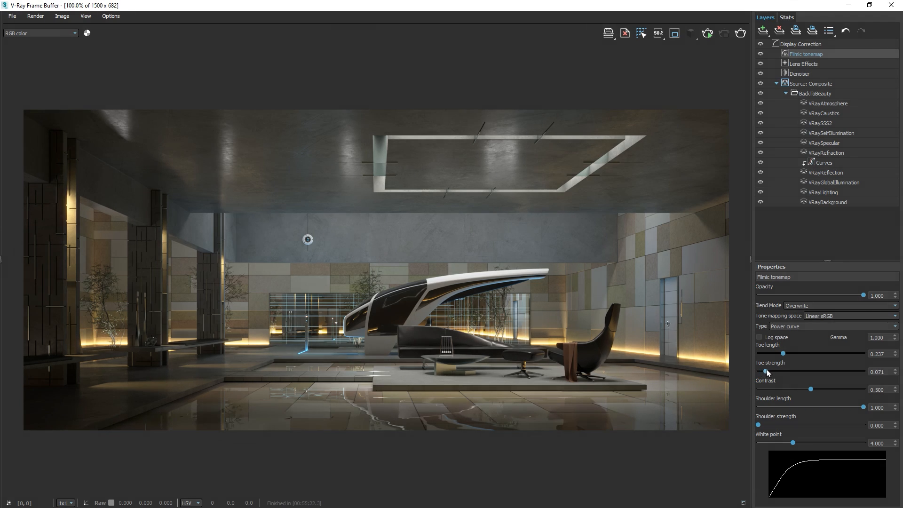
drag(767, 371, 790, 373)
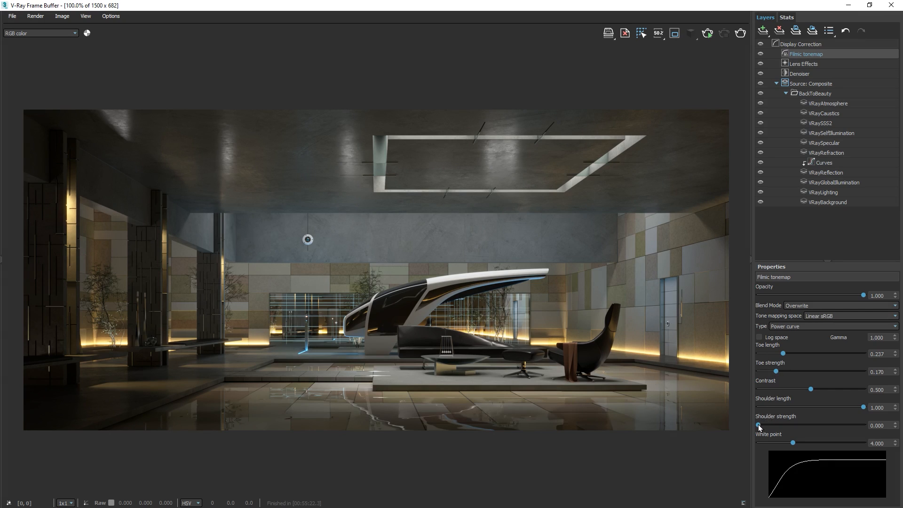
drag(759, 424, 763, 426)
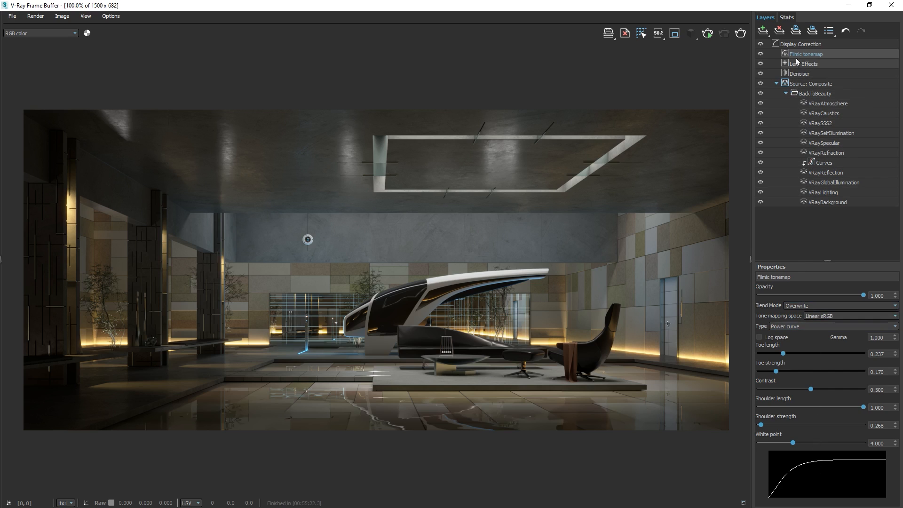
Save the current frame buffer layers in the Presets folder as Layers_Preset_01.
click(796, 32)
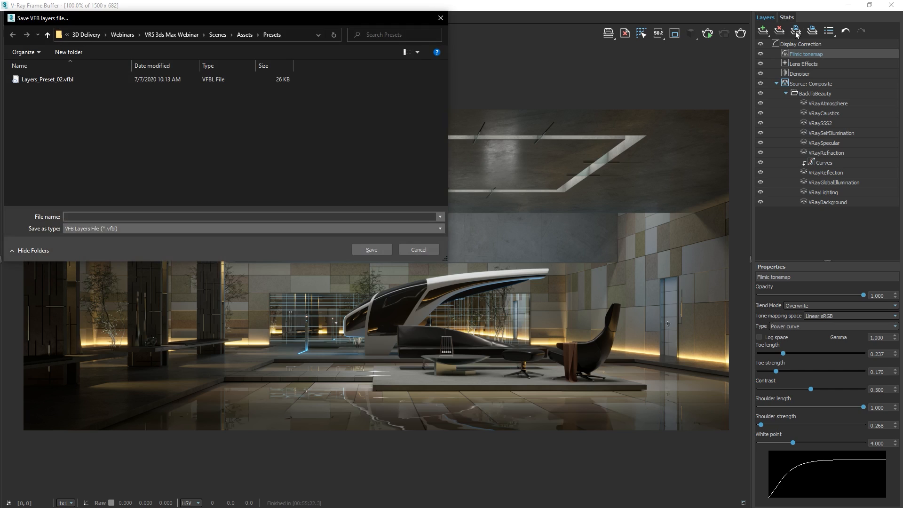
text(Layers_Prese)
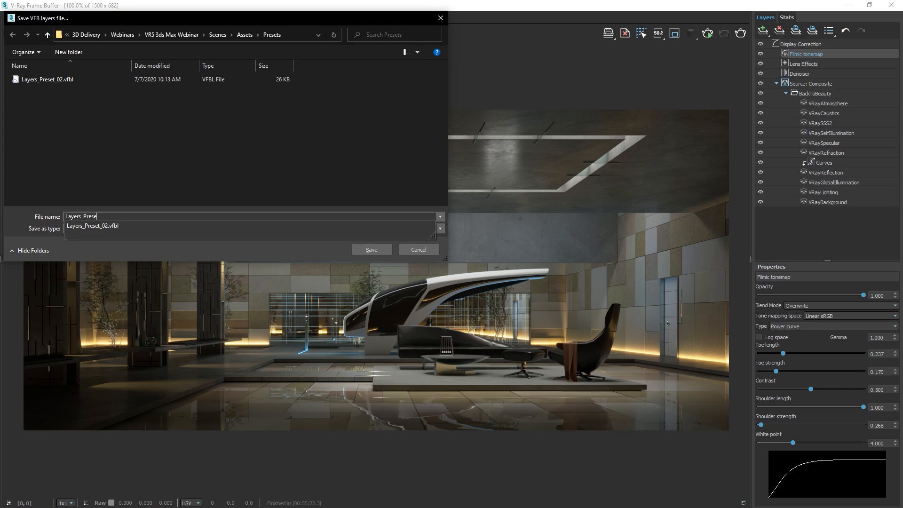
text(t_01)
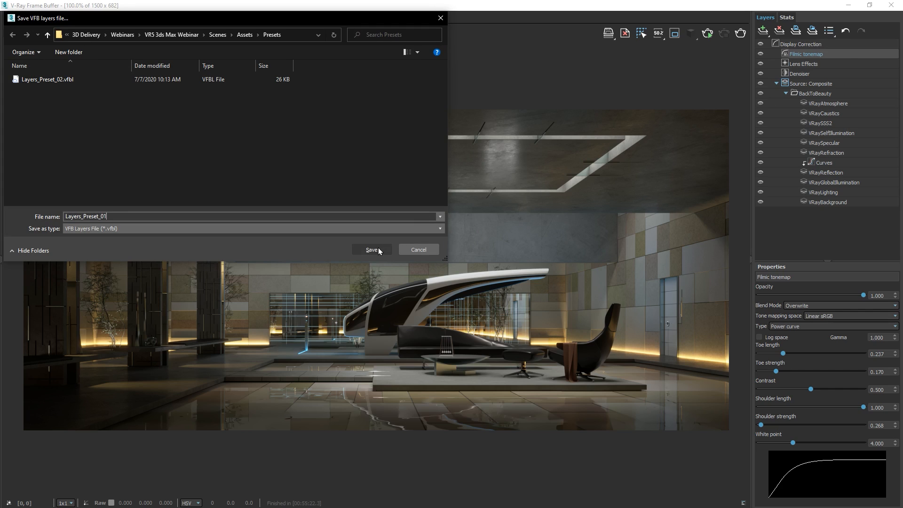
click(378, 249)
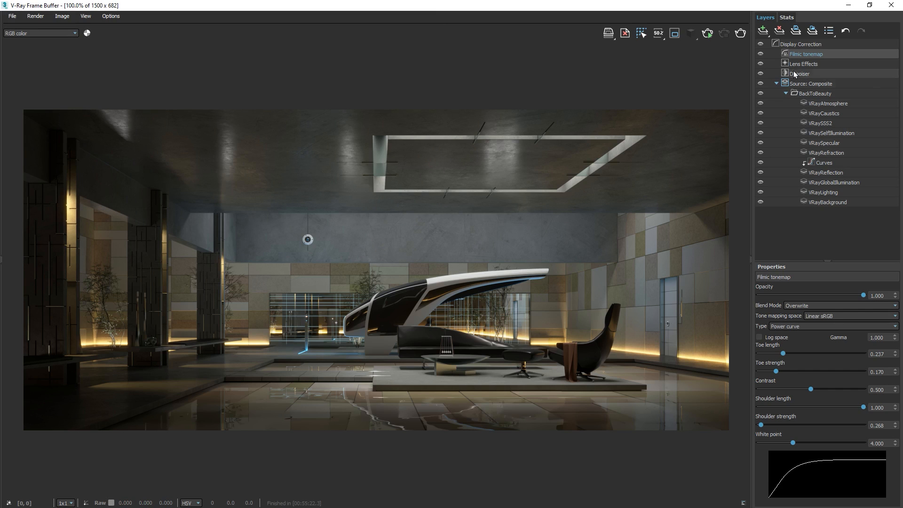
Load the layer preset file Layers_Preset_02.vfbl from the Presets folder.
click(813, 31)
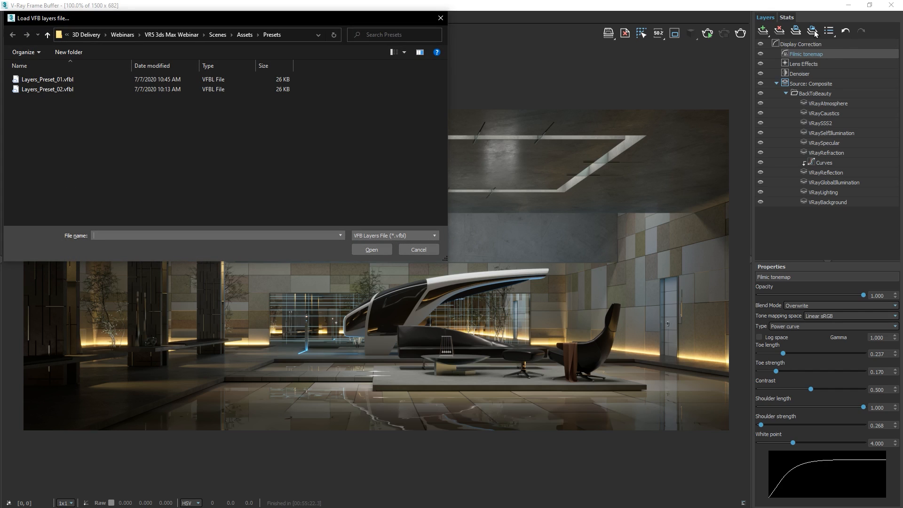
click(45, 90)
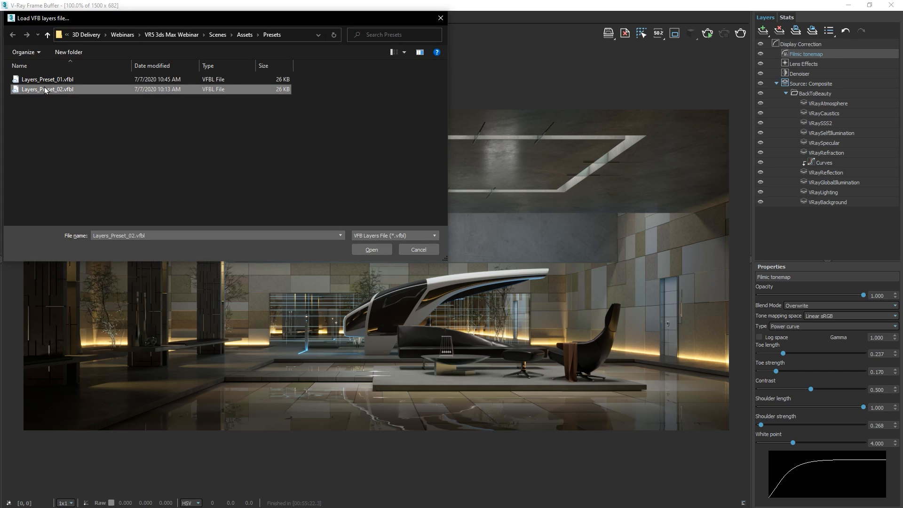
click(370, 250)
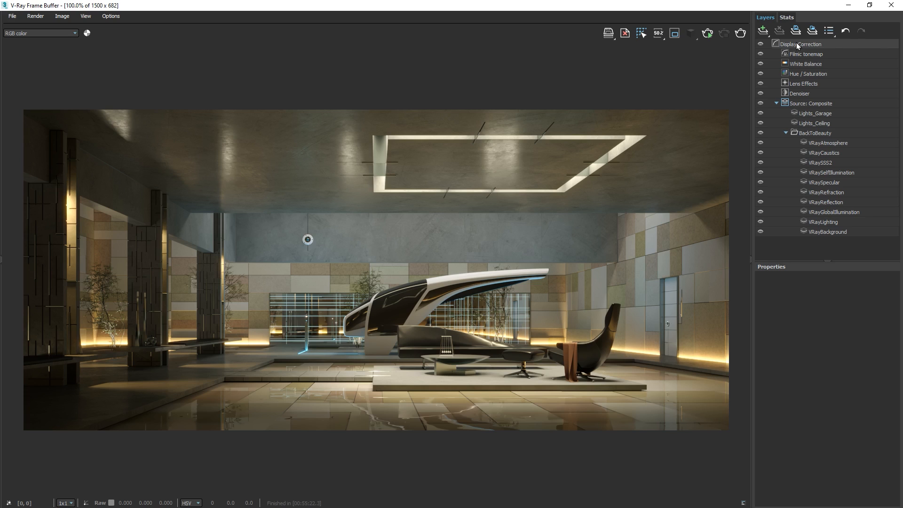
Compare the two saved looks by applying Layers_Preset_01 and returning to Layers_Preset_02 from the preset list.
click(830, 31)
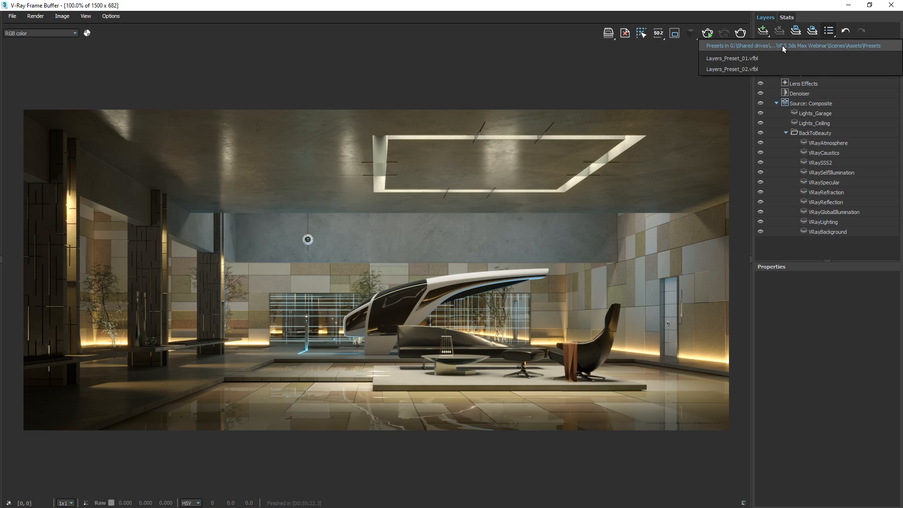
click(746, 58)
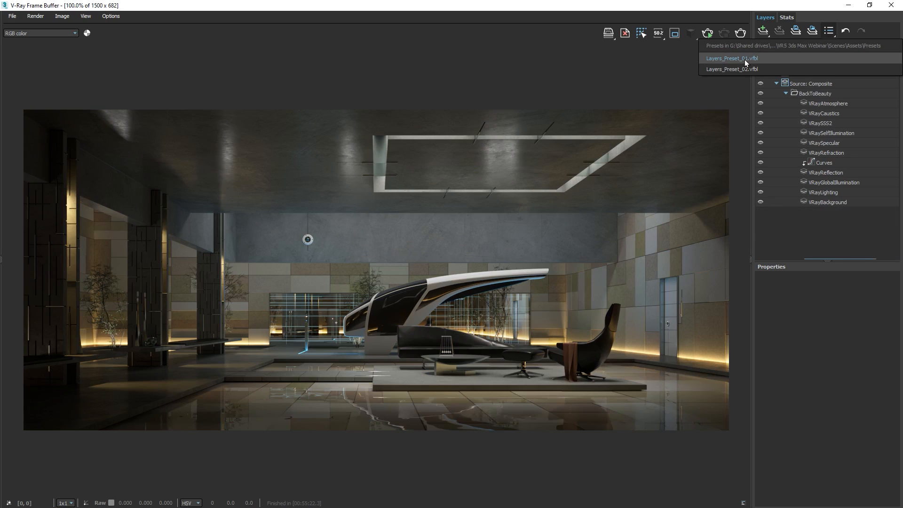
click(748, 68)
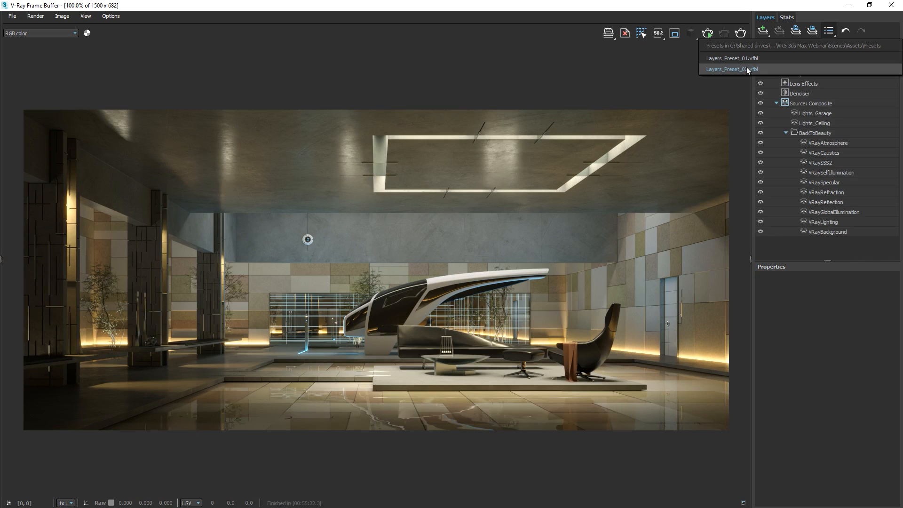
Apply the Layers_Preset_02.vfbl layer preset to the rendered interior.
click(748, 68)
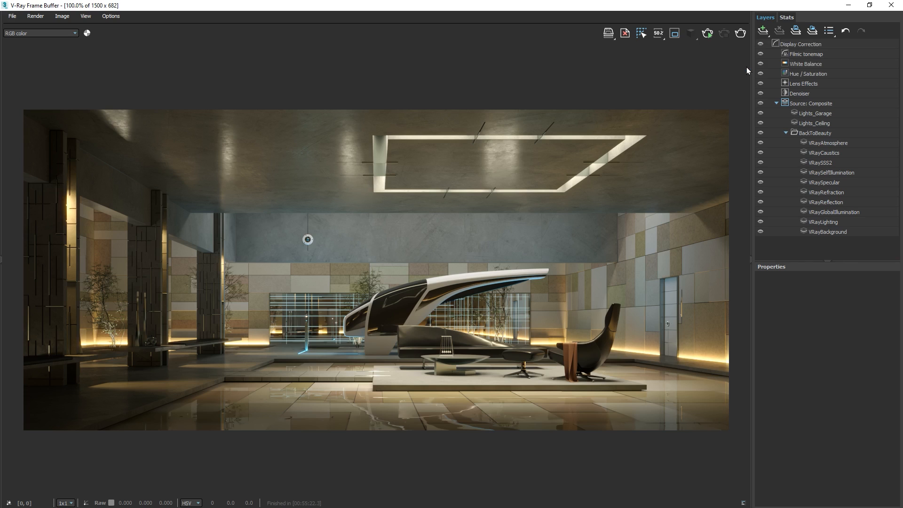
Save all image channels to a single V-Ray image file named Interior.vrimg in the VR5 3ds Max Webinar project's Rendering folder.
click(609, 34)
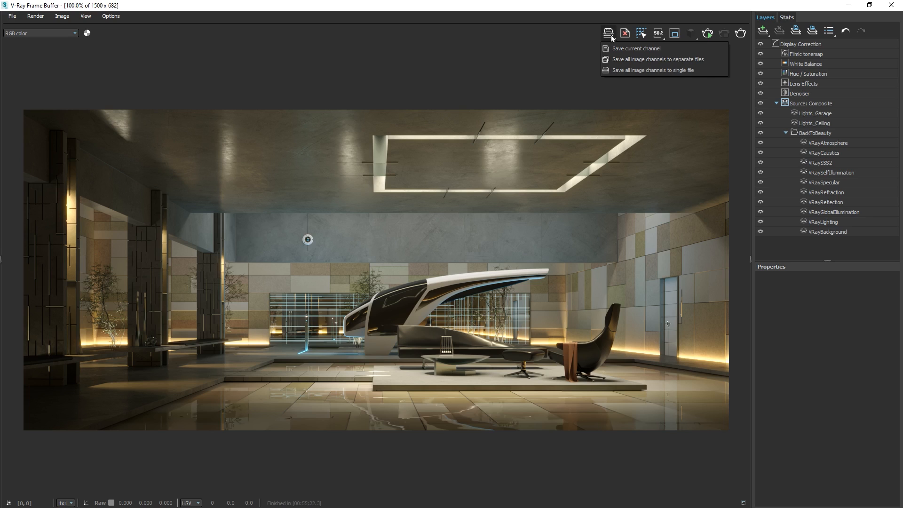
click(614, 69)
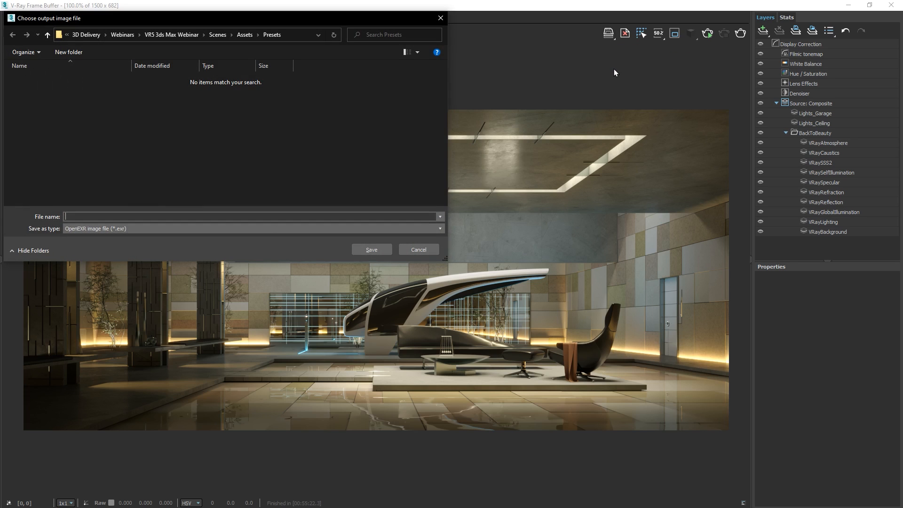
click(177, 36)
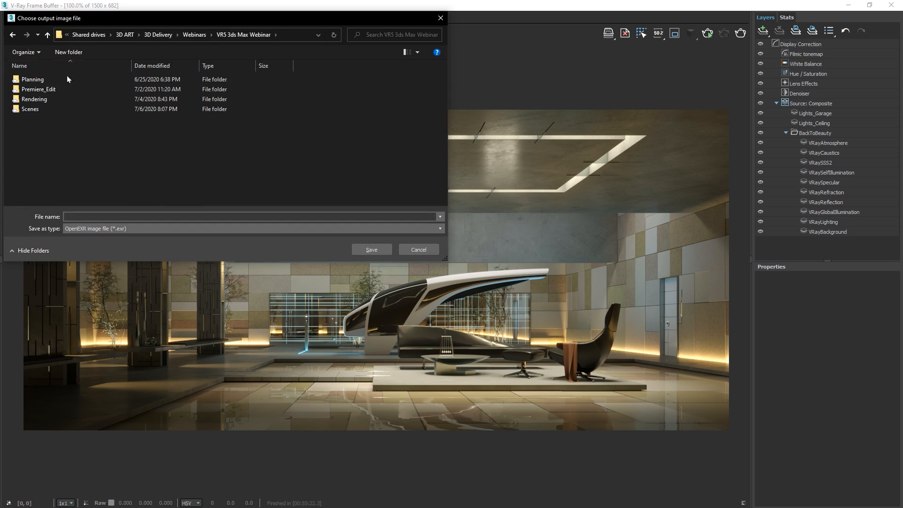
click(28, 100)
double_click(27, 98)
click(78, 216)
text(Interior)
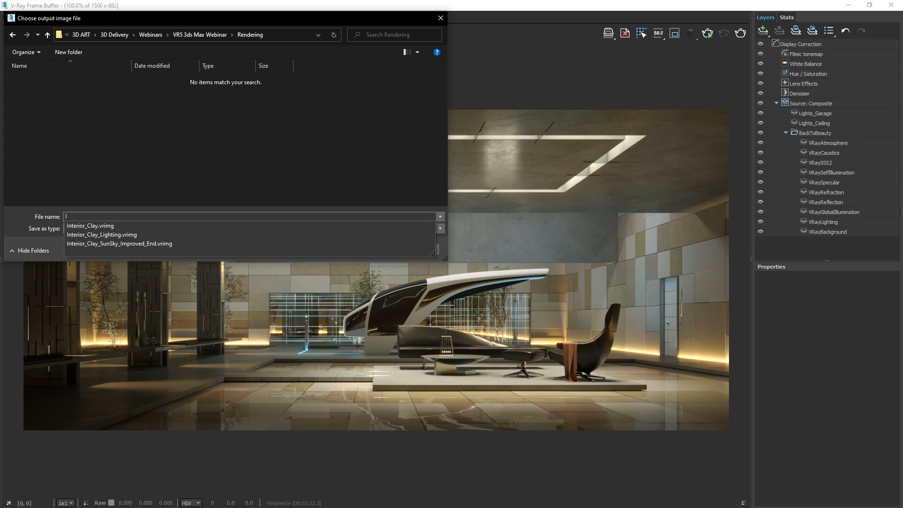
click(59, 244)
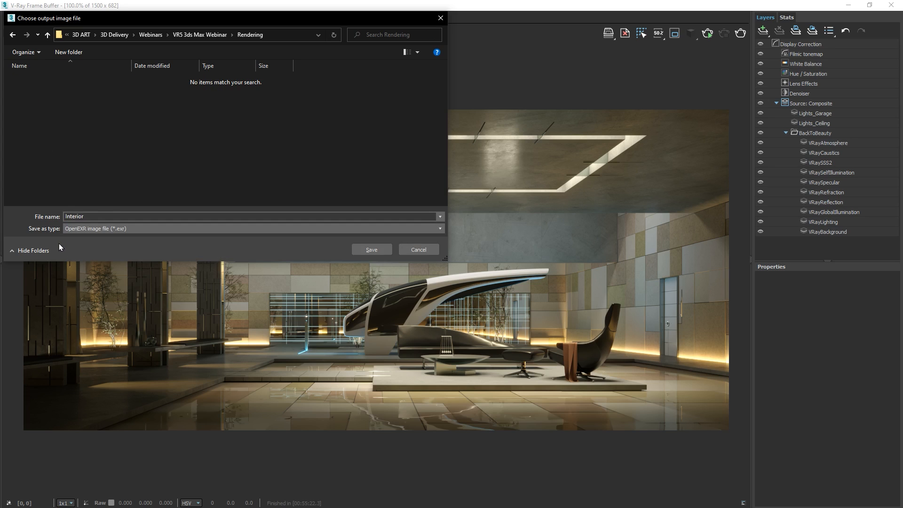
click(156, 229)
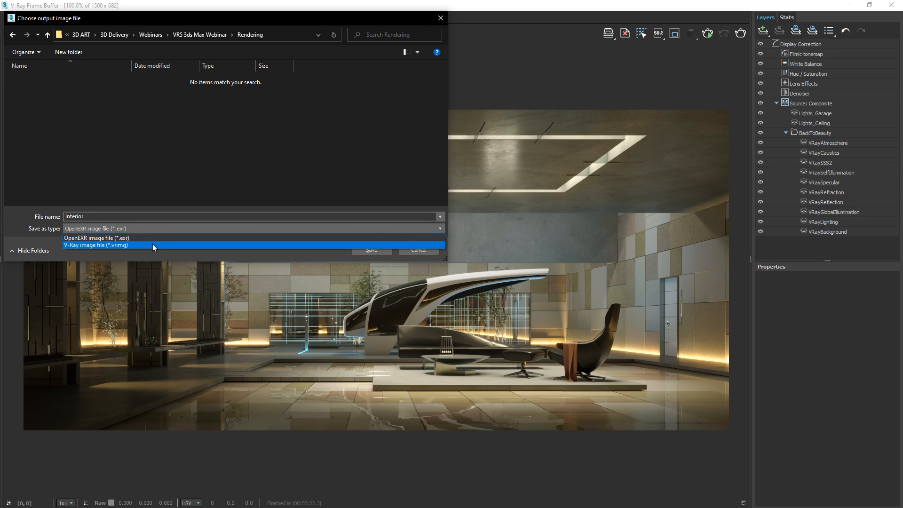
click(152, 245)
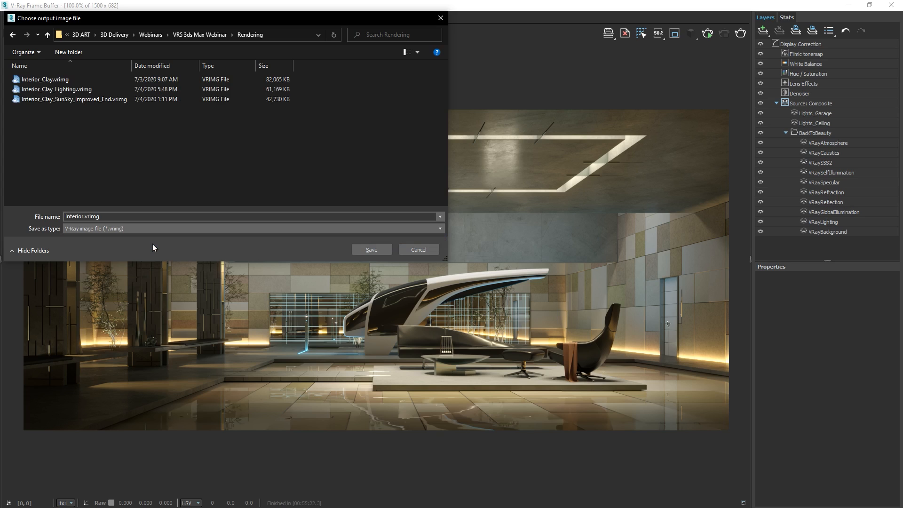
click(380, 252)
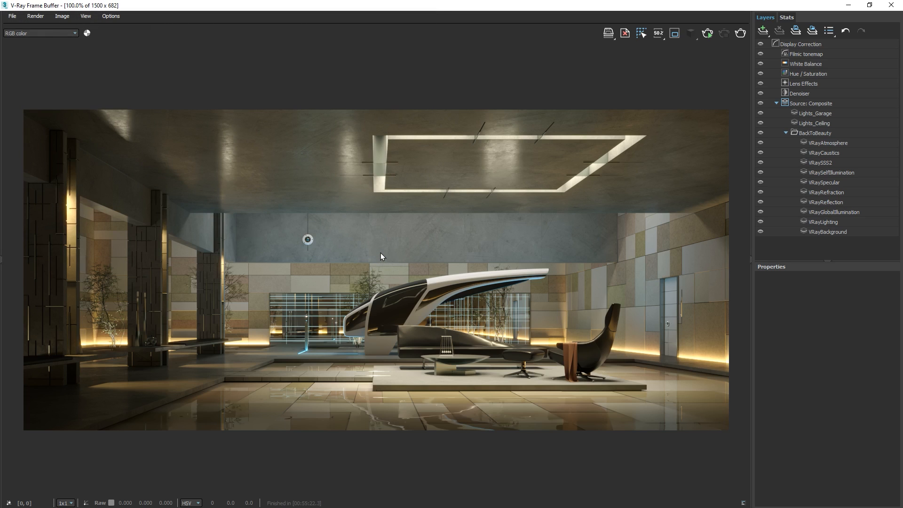